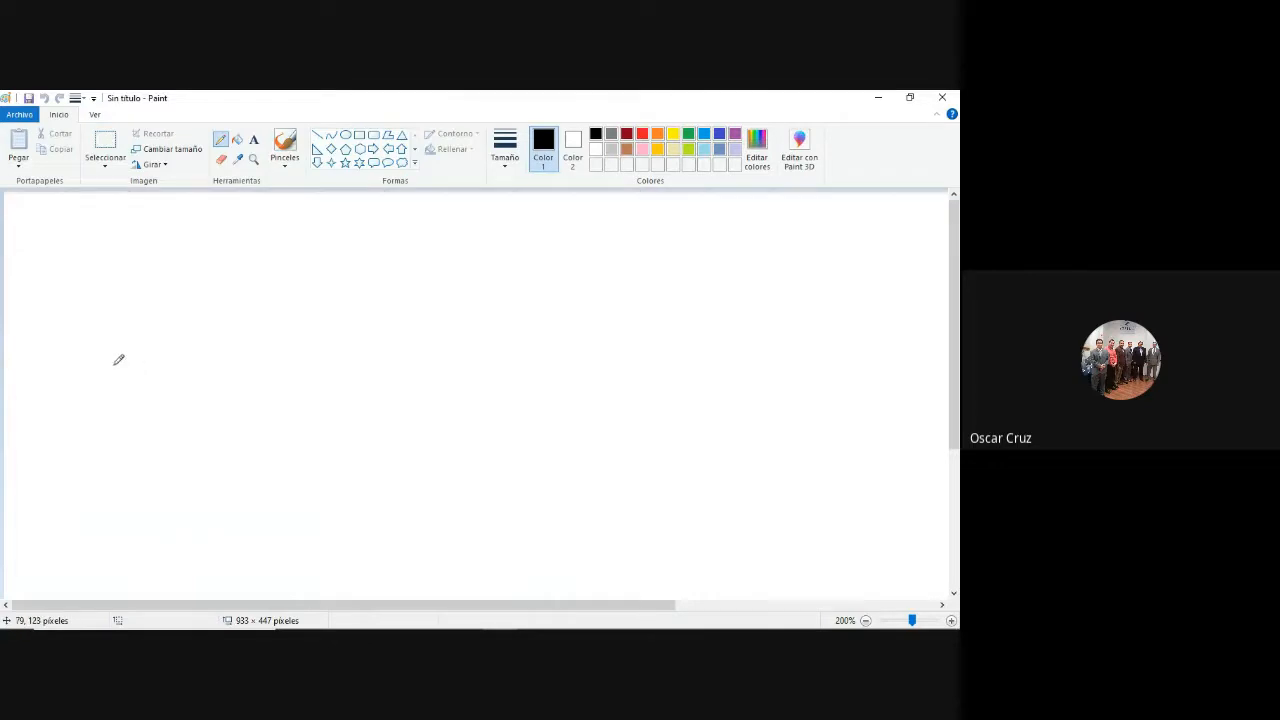
Draw a long horizontal spine line freehand in black across the canvas, ending in a rectangular effect box at its right end.
{"action": "left_click_drag", "start_coordinate": [87, 377], "coordinate": [149, 380]}
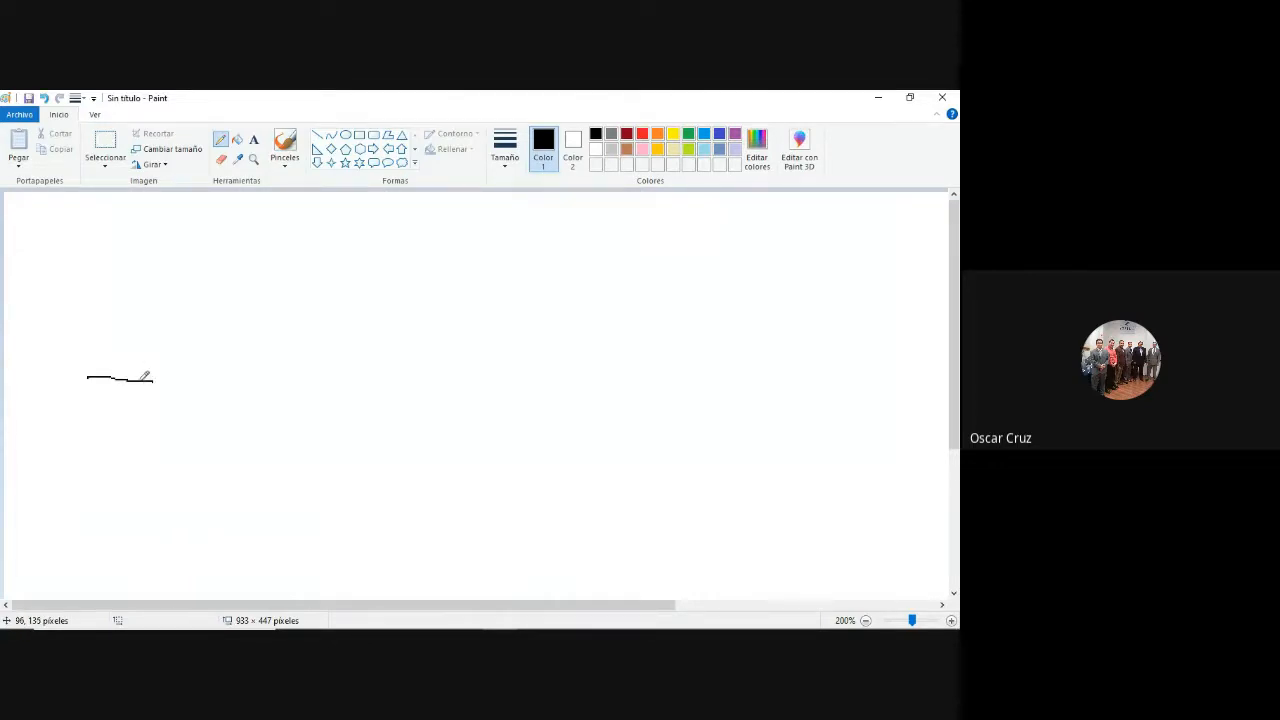
{"action": "key", "text": "ctrl+z"}
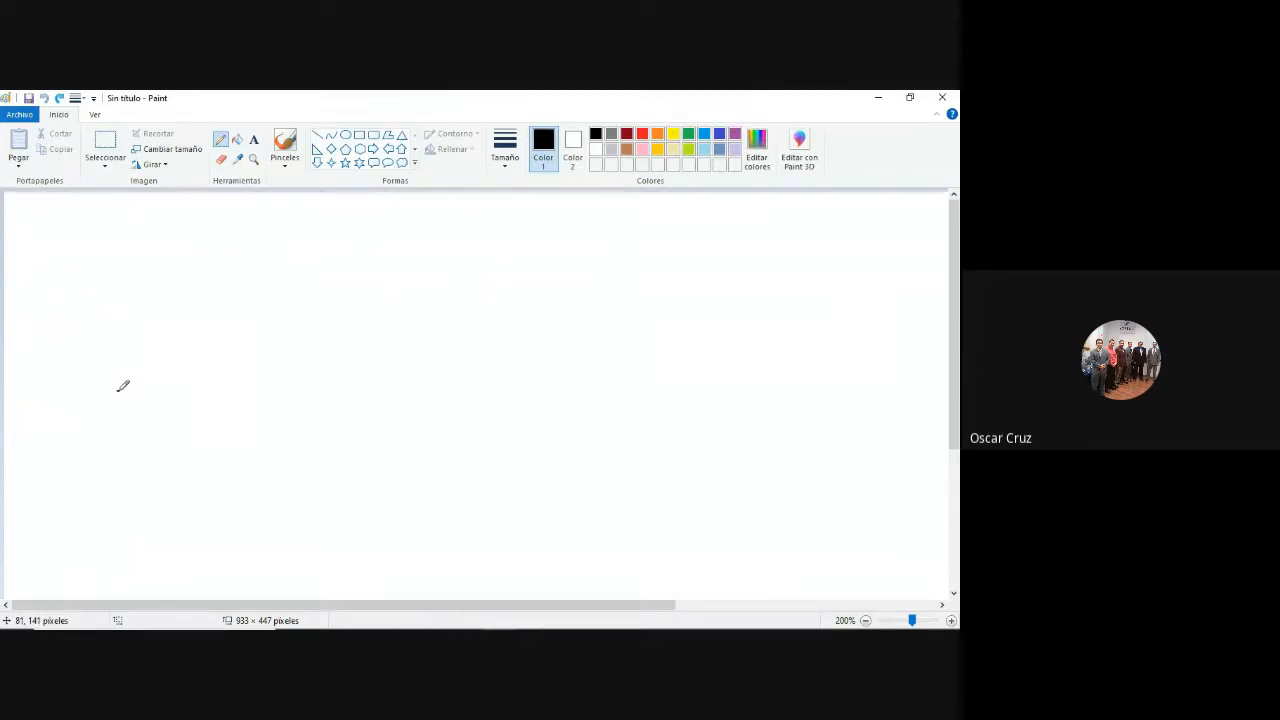
{"action": "mouse_move", "coordinate": [117, 390]}
{"action": "left_mouse_down"}
{"action": "mouse_move", "coordinate": [646, 405]}
{"action": "mouse_move", "coordinate": [651, 425]}
{"action": "mouse_move", "coordinate": [789, 448]}
{"action": "mouse_move", "coordinate": [805, 372]}
{"action": "mouse_move", "coordinate": [664, 369]}
{"action": "left_mouse_up"}
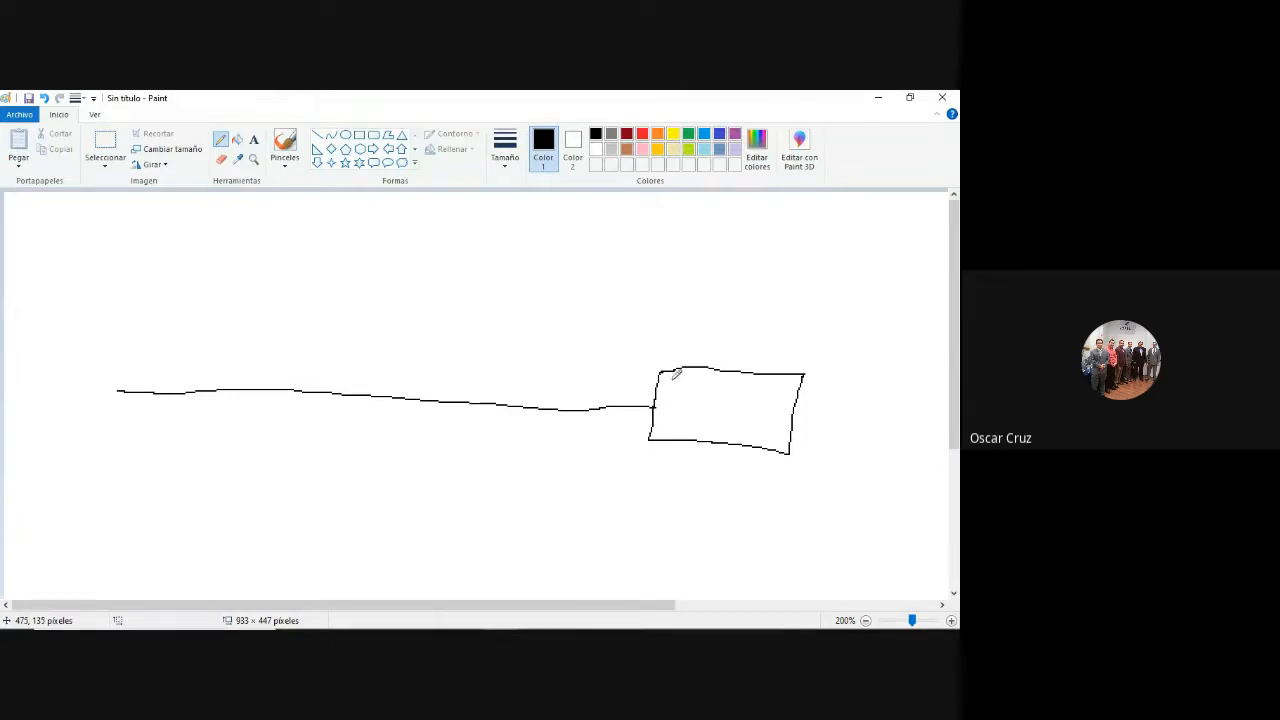
{"action": "left_click_drag", "start_coordinate": [670, 378], "coordinate": [681, 393]}
{"action": "key", "text": "ctrl+z"}
{"action": "key", "text": "ctrl+z"}
{"action": "key", "text": "ctrl+z"}
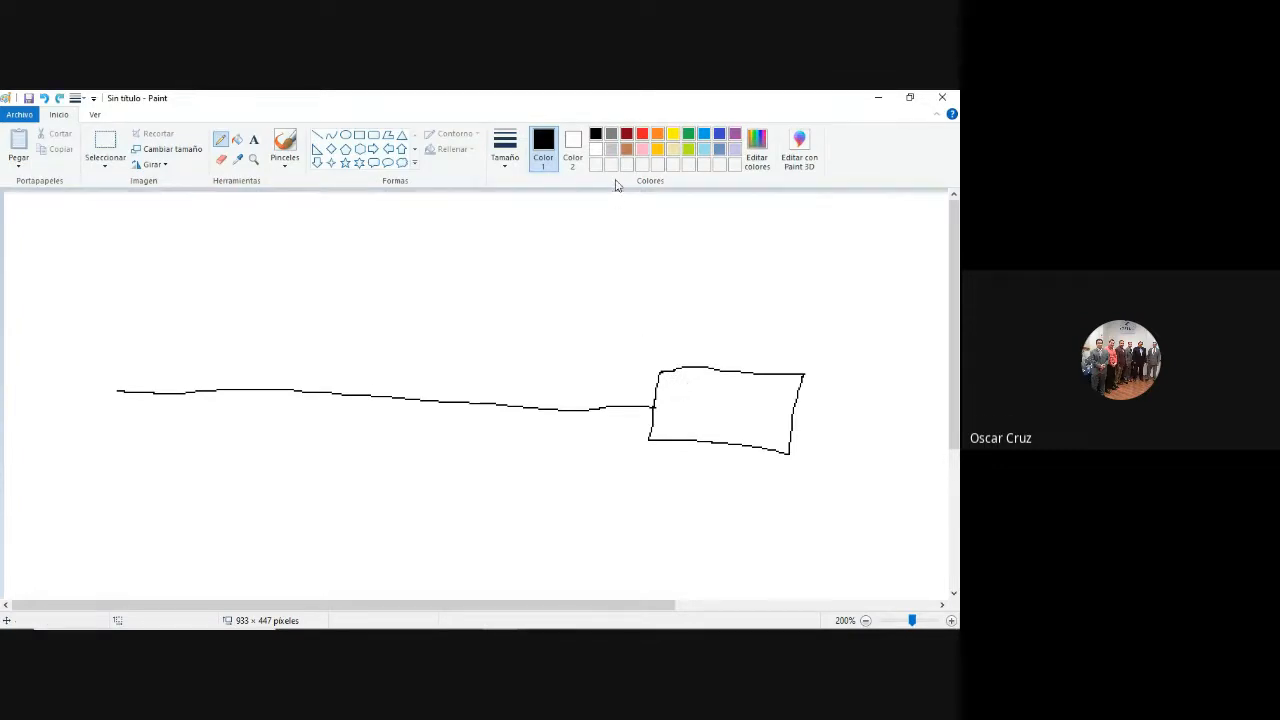
Handwrite the heading "Efecto" in red above the box at the end of the spine.
{"action": "left_click", "coordinate": [656, 140]}
{"action": "left_click", "coordinate": [630, 134]}
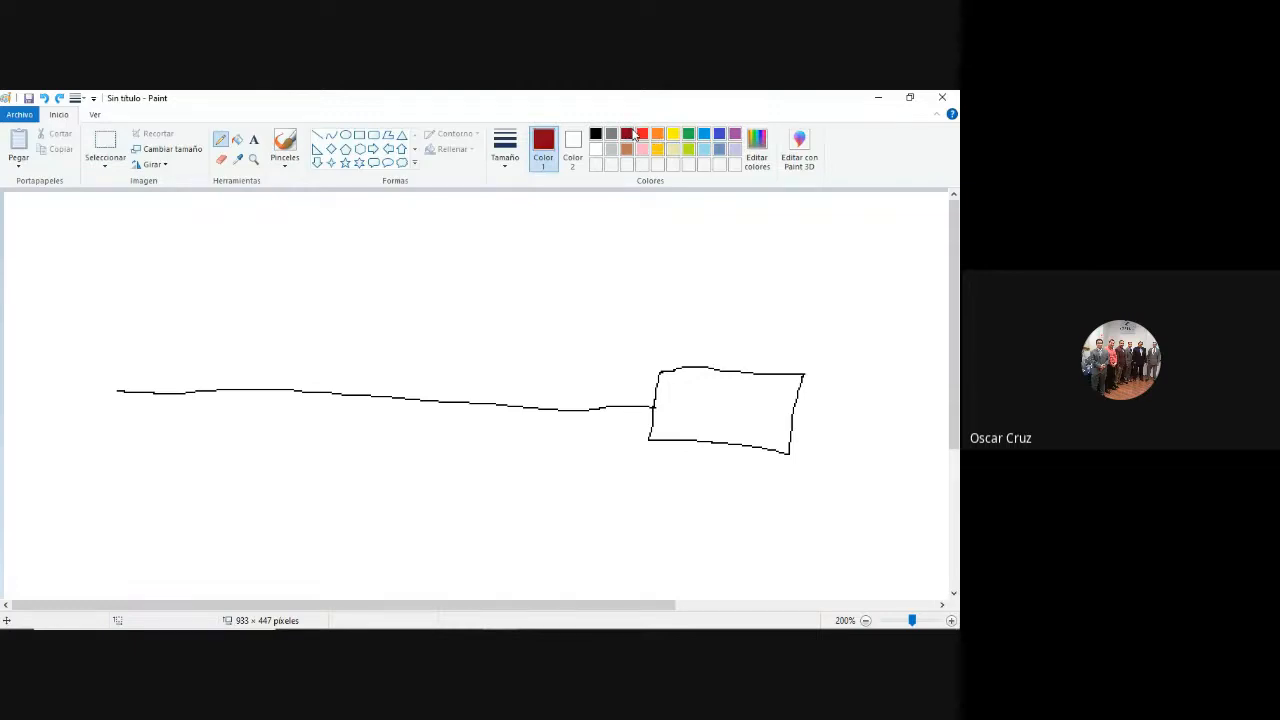
{"action": "left_click", "coordinate": [642, 134]}
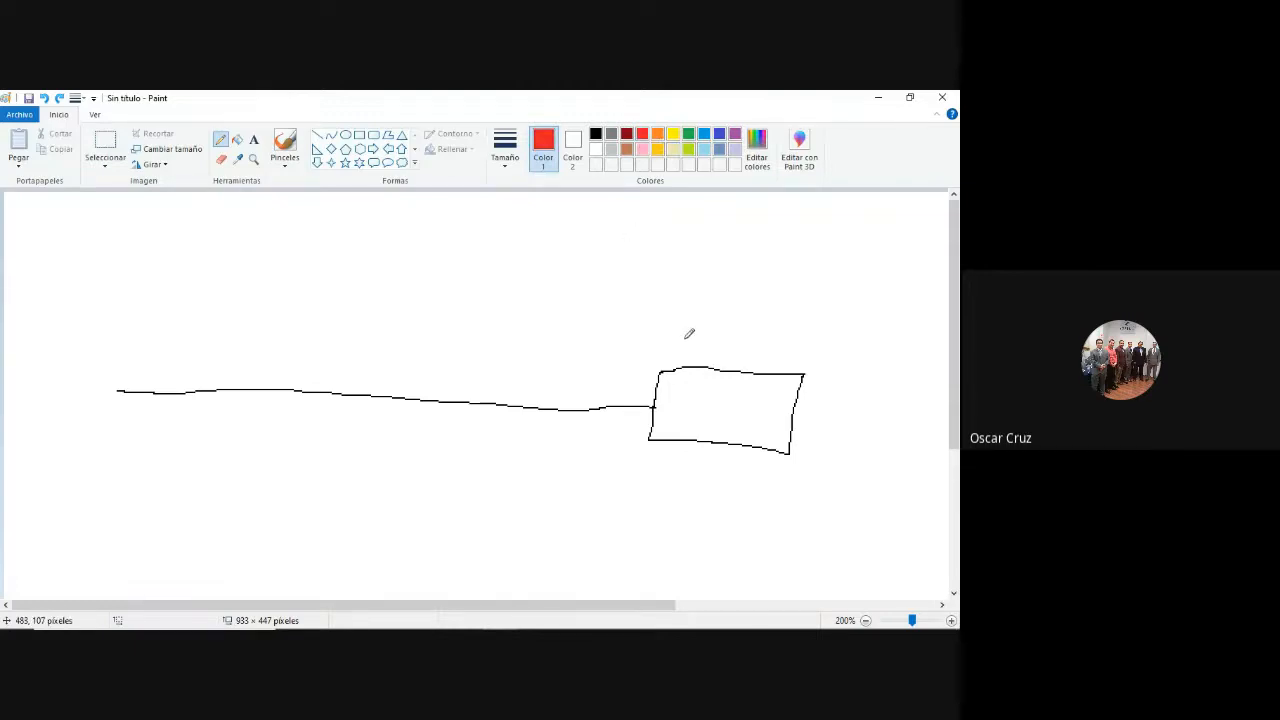
{"action": "mouse_move", "coordinate": [689, 334]}
{"action": "left_mouse_down"}
{"action": "mouse_move", "coordinate": [788, 332]}
{"action": "mouse_move", "coordinate": [776, 340]}
{"action": "left_mouse_up"}
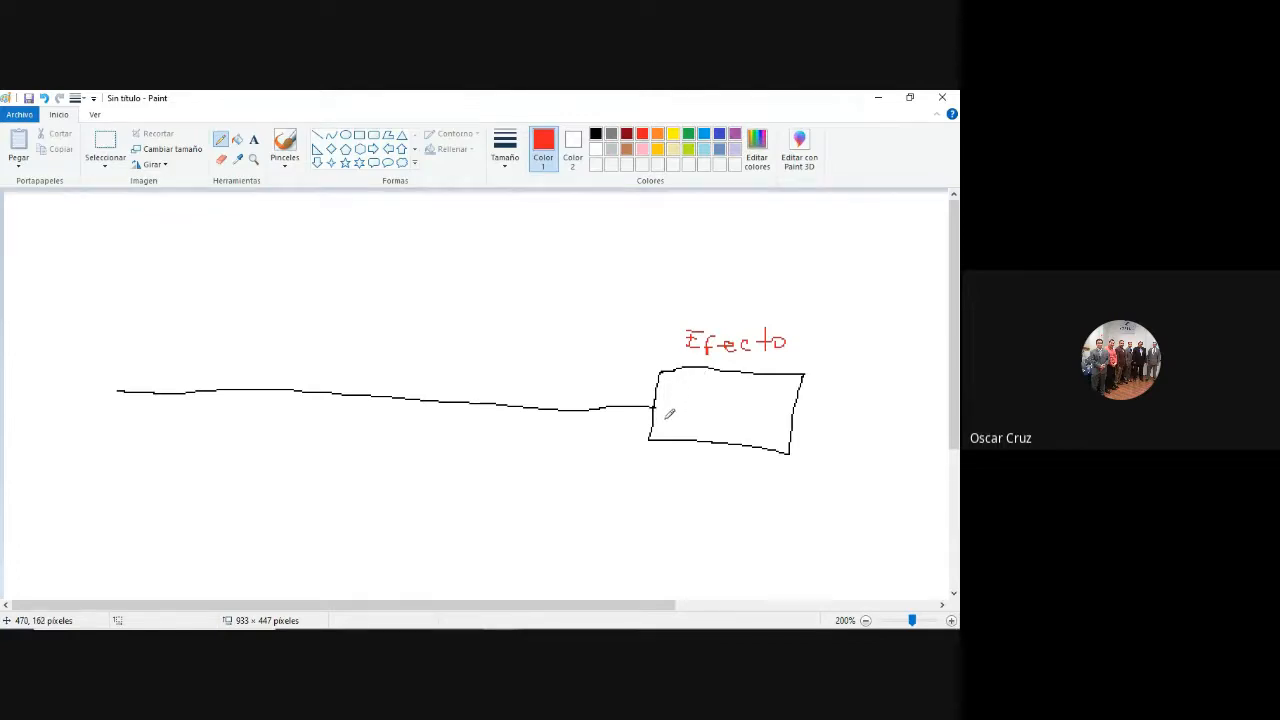
Handwrite "Nivel de scrap por encima del valor permitido" in black, starting inside the effect box and continuing below it.
{"action": "left_click", "coordinate": [594, 135]}
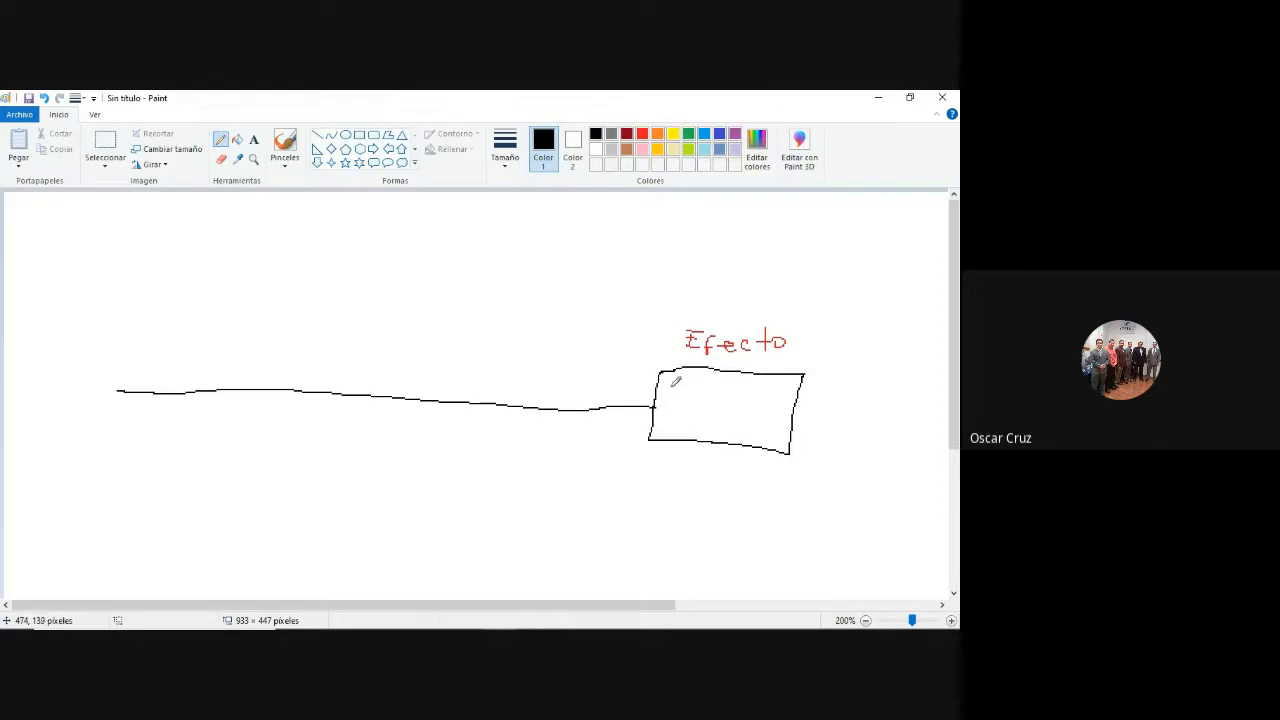
{"action": "mouse_move", "coordinate": [676, 390]}
{"action": "left_mouse_down"}
{"action": "mouse_move", "coordinate": [714, 380]}
{"action": "mouse_move", "coordinate": [726, 393]}
{"action": "left_mouse_up"}
{"action": "left_click_drag", "start_coordinate": [731, 378], "coordinate": [780, 396]}
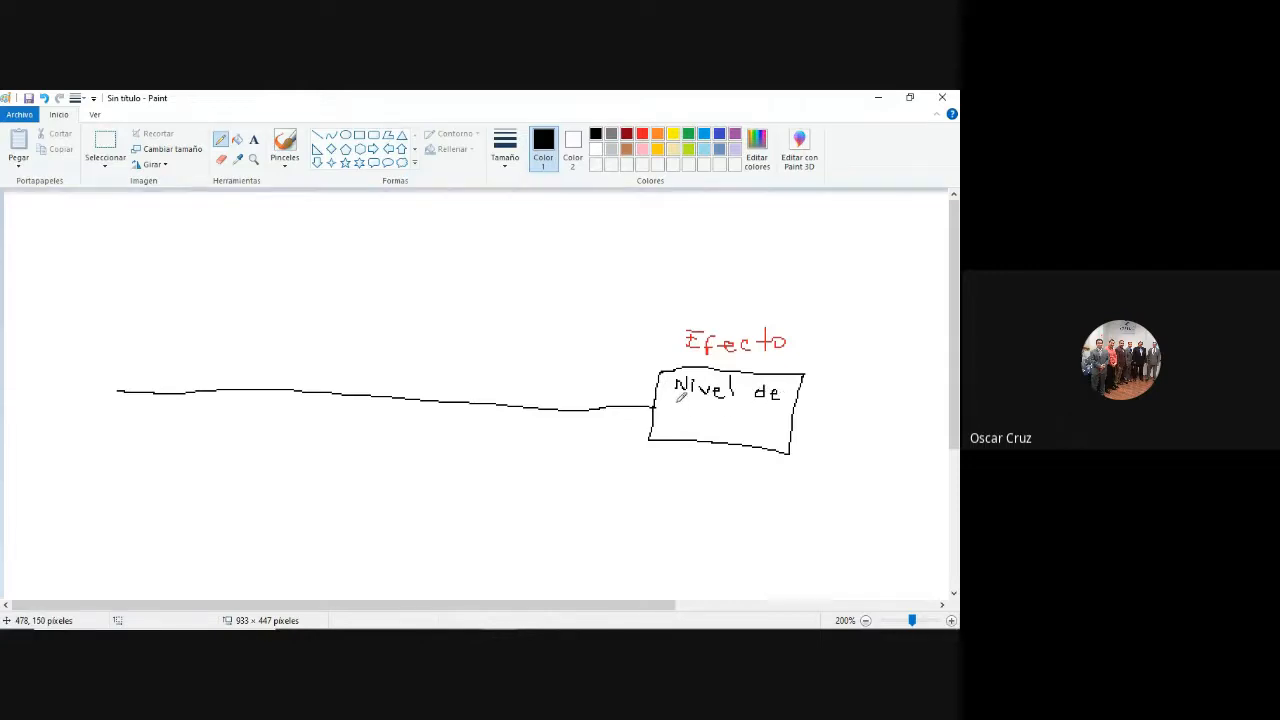
{"action": "mouse_move", "coordinate": [678, 396]}
{"action": "left_mouse_down"}
{"action": "mouse_move", "coordinate": [674, 408]}
{"action": "mouse_move", "coordinate": [708, 402]}
{"action": "mouse_move", "coordinate": [726, 418]}
{"action": "mouse_move", "coordinate": [760, 408]}
{"action": "left_mouse_up"}
{"action": "left_click_drag", "start_coordinate": [770, 404], "coordinate": [778, 406]}
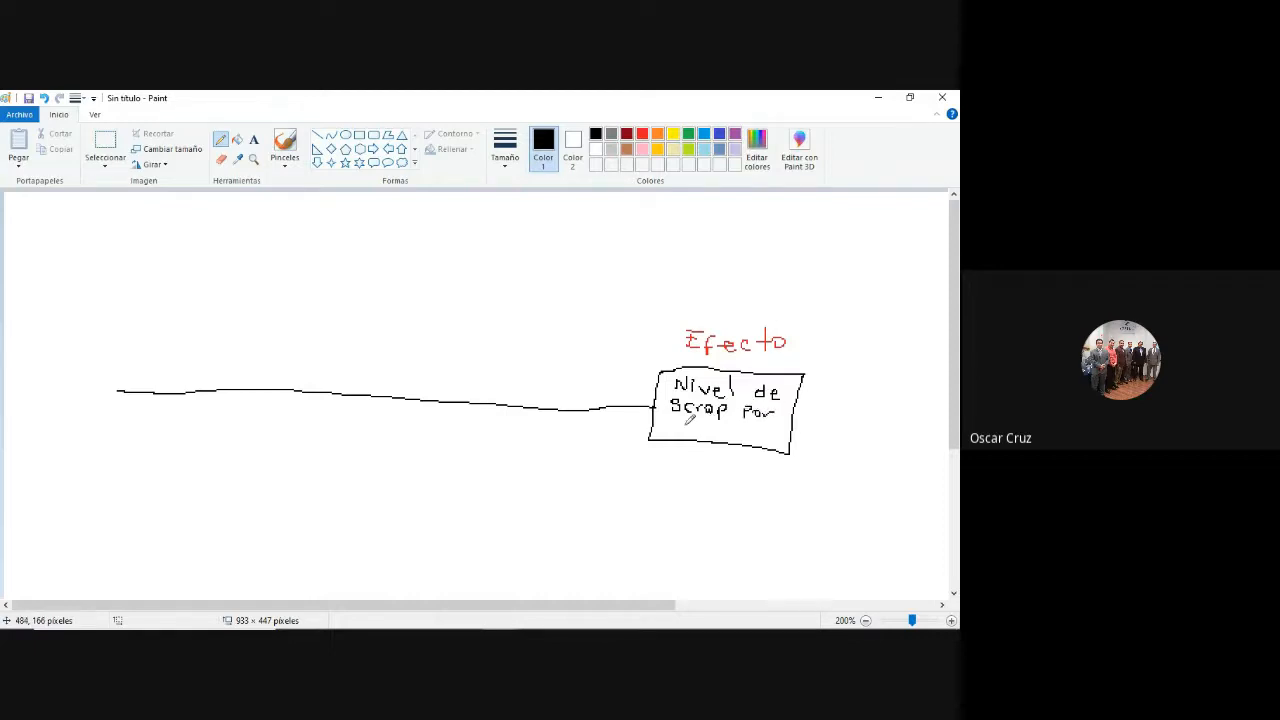
{"action": "left_click_drag", "start_coordinate": [674, 416], "coordinate": [766, 424]}
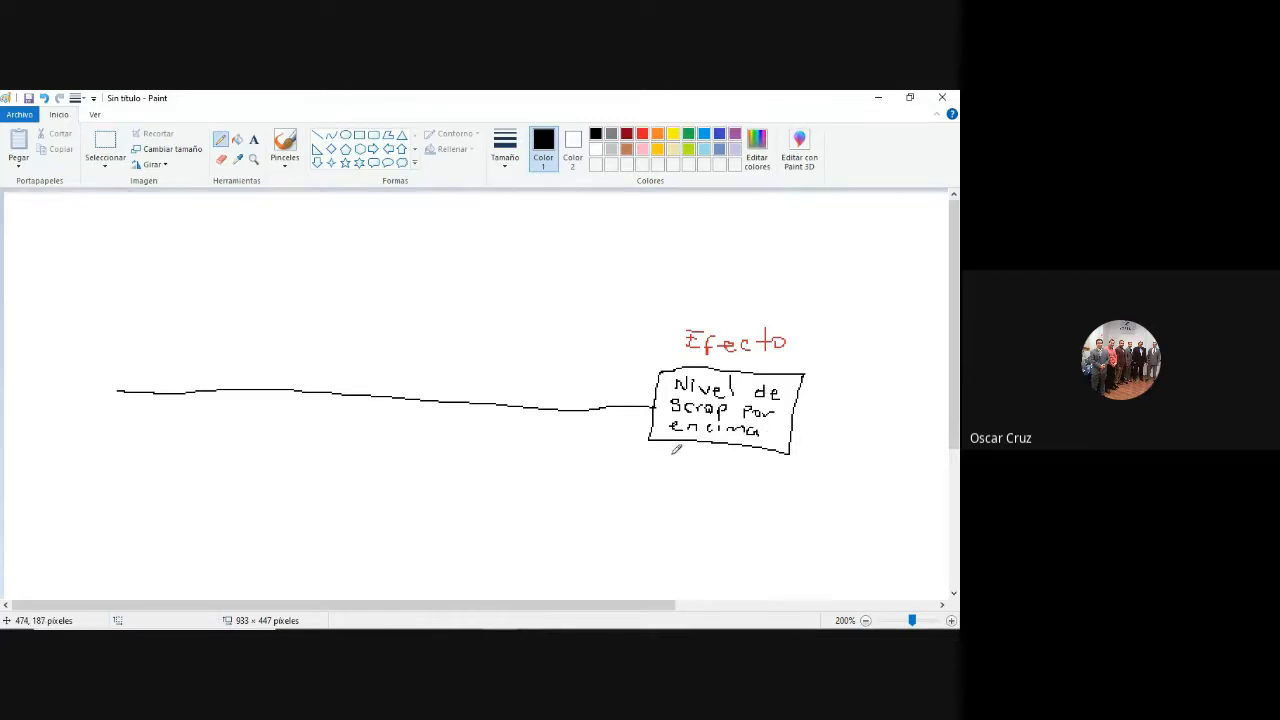
{"action": "mouse_move", "coordinate": [669, 456]}
{"action": "left_mouse_down"}
{"action": "mouse_move", "coordinate": [702, 446]}
{"action": "mouse_move", "coordinate": [722, 462]}
{"action": "mouse_move", "coordinate": [732, 450]}
{"action": "mouse_move", "coordinate": [740, 464]}
{"action": "mouse_move", "coordinate": [786, 458]}
{"action": "left_mouse_up"}
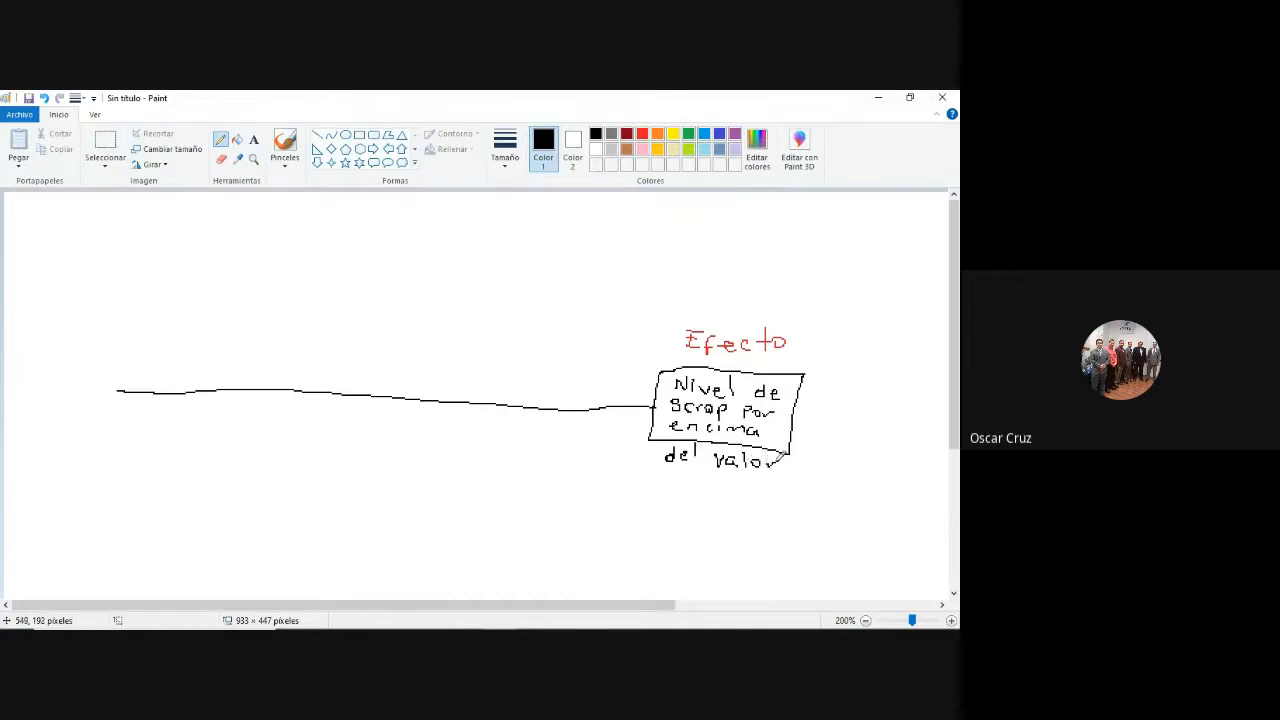
{"action": "left_click_drag", "start_coordinate": [670, 482], "coordinate": [712, 478]}
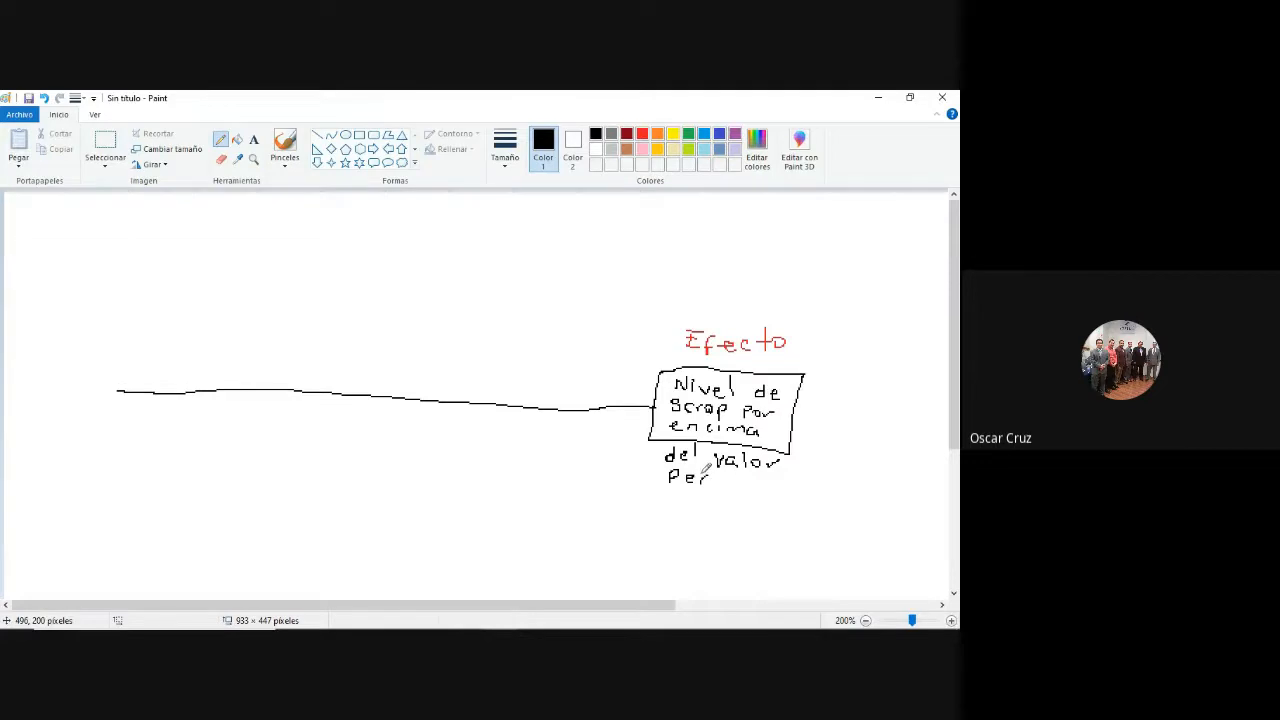
{"action": "left_click_drag", "start_coordinate": [716, 478], "coordinate": [776, 488]}
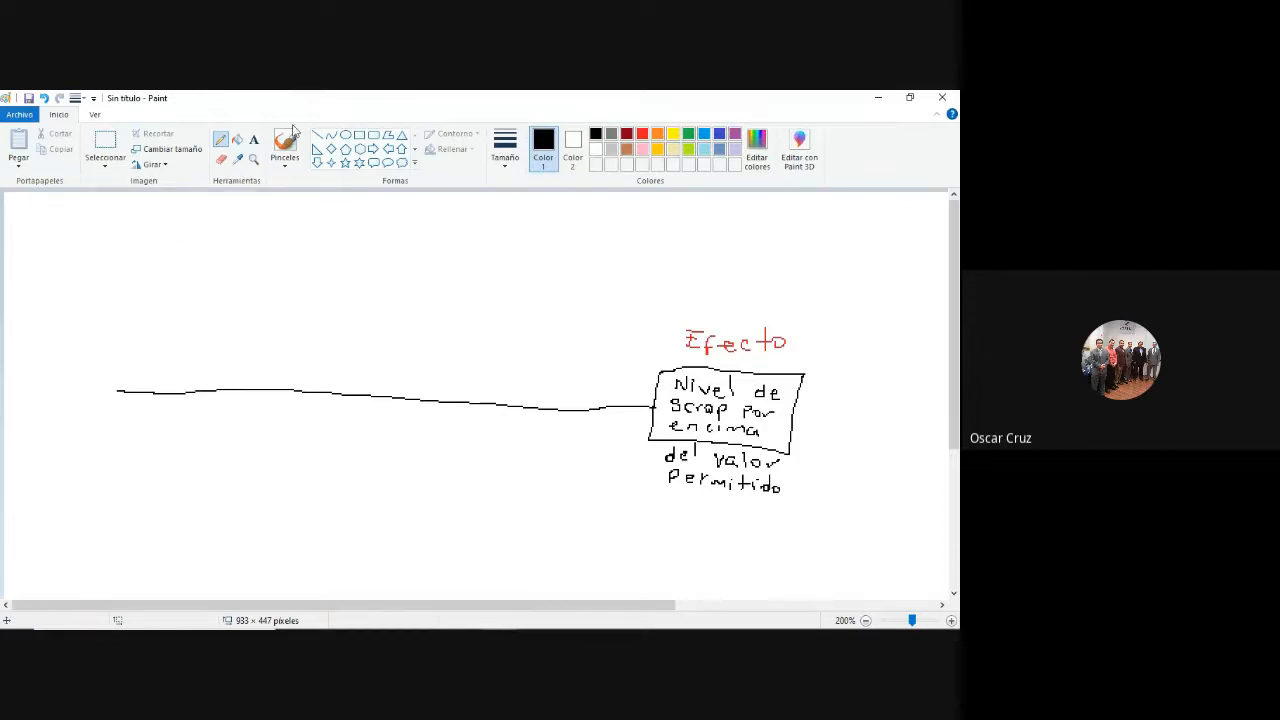
Erase the effect box's lower edge, redraw the outline around the whole text, and write "2%" beside the box.
{"action": "left_click", "coordinate": [221, 159]}
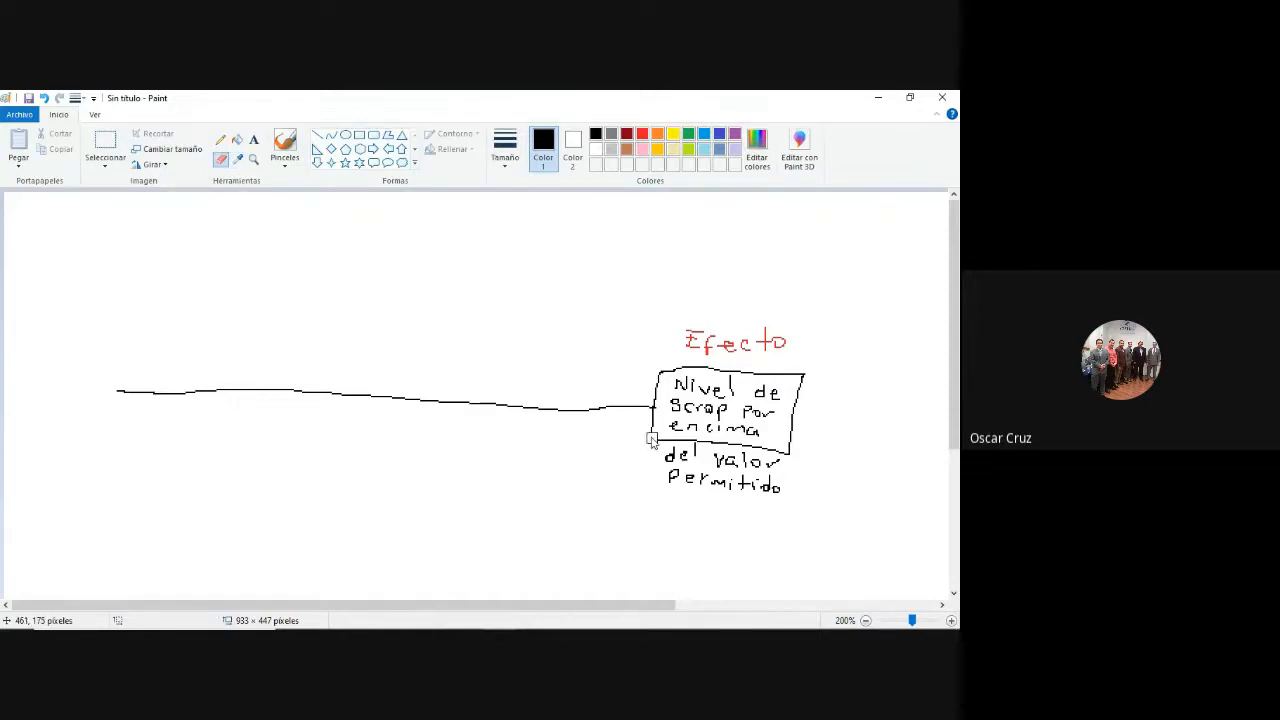
{"action": "left_click_drag", "start_coordinate": [652, 437], "coordinate": [787, 453]}
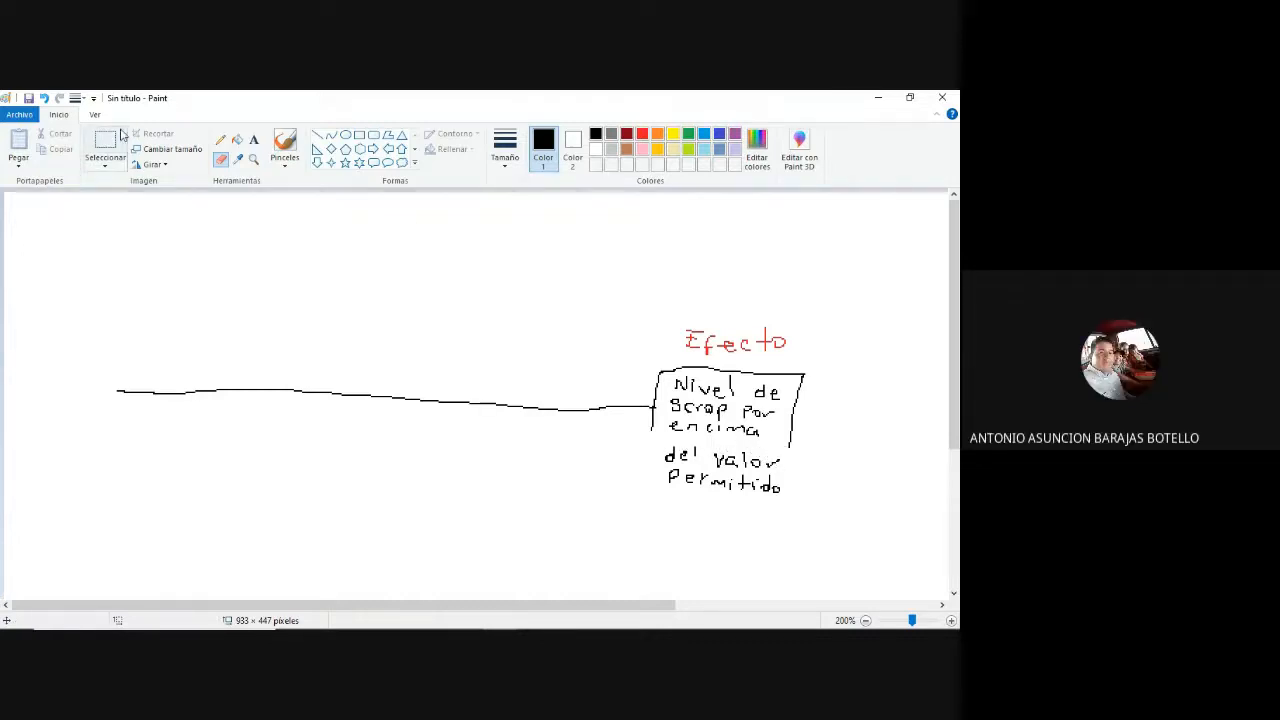
{"action": "left_click", "coordinate": [220, 139]}
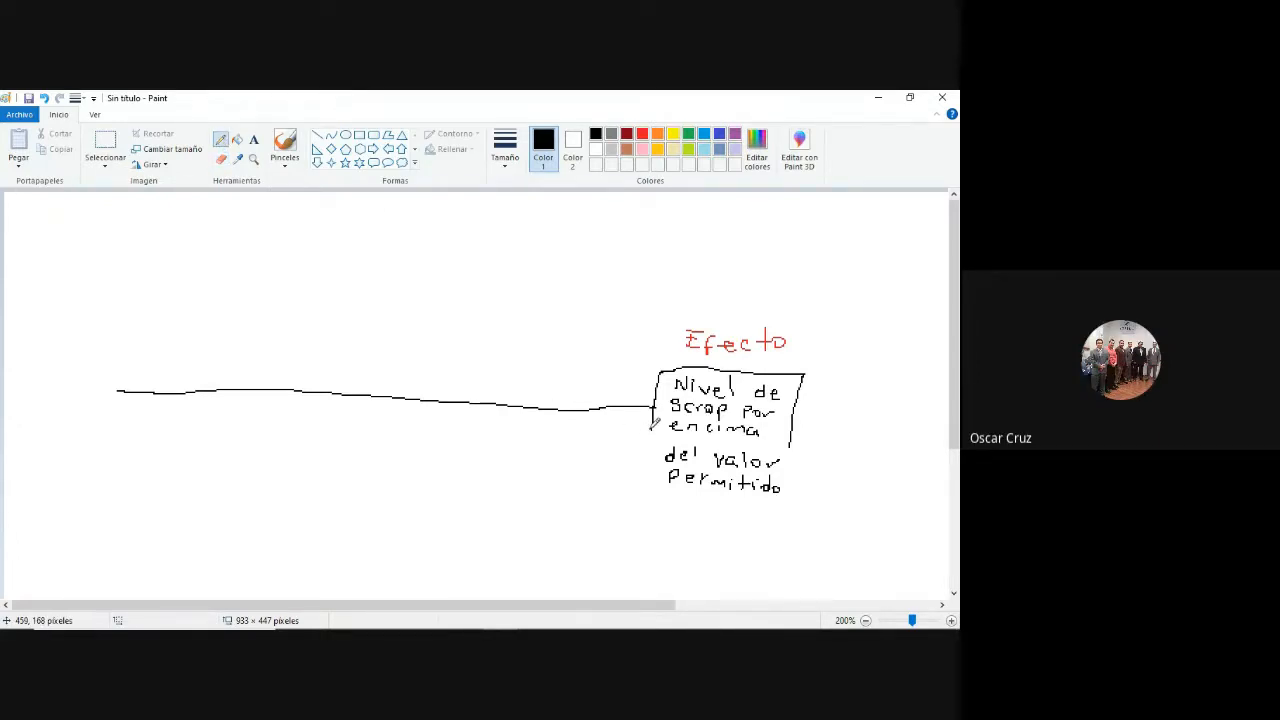
{"action": "mouse_move", "coordinate": [652, 424]}
{"action": "left_mouse_down"}
{"action": "mouse_move", "coordinate": [638, 486]}
{"action": "mouse_move", "coordinate": [779, 503]}
{"action": "mouse_move", "coordinate": [794, 442]}
{"action": "left_mouse_up"}
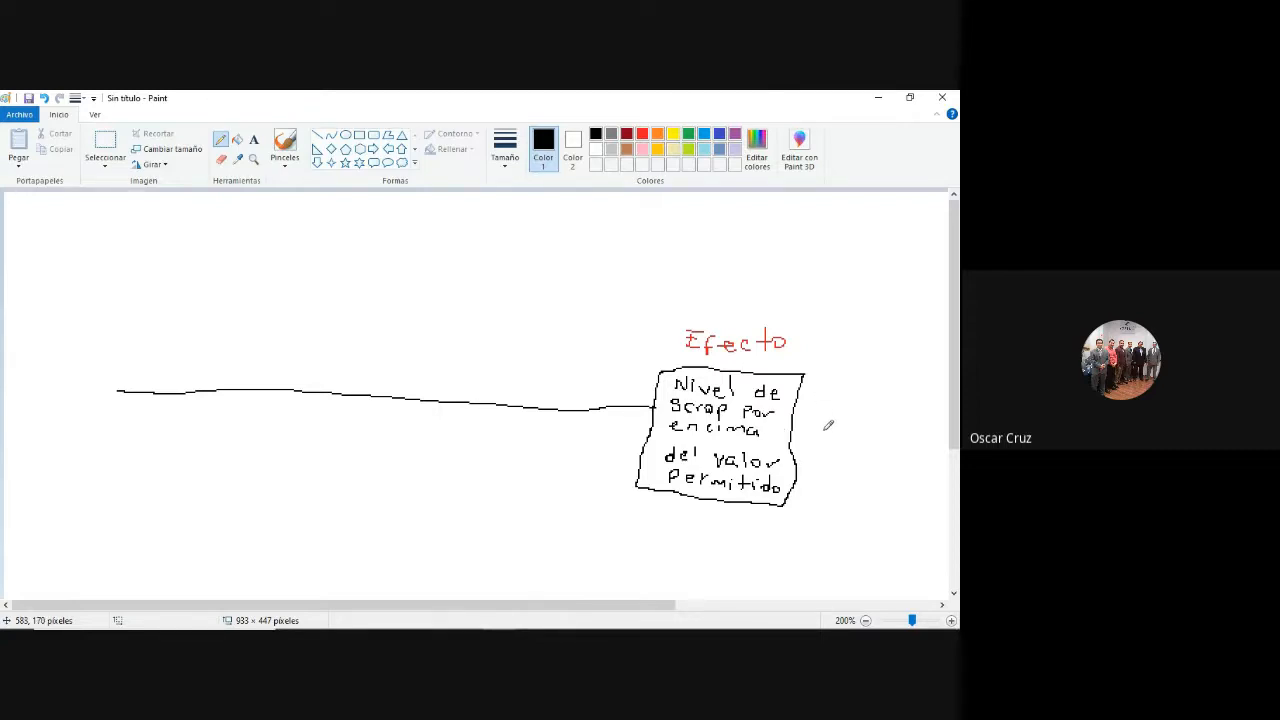
{"action": "left_click_drag", "start_coordinate": [815, 417], "coordinate": [849, 429]}
Draw a red arrow pointing to the spine's left end and handwrite the label "1er nivel" below it.
{"action": "left_click", "coordinate": [645, 133]}
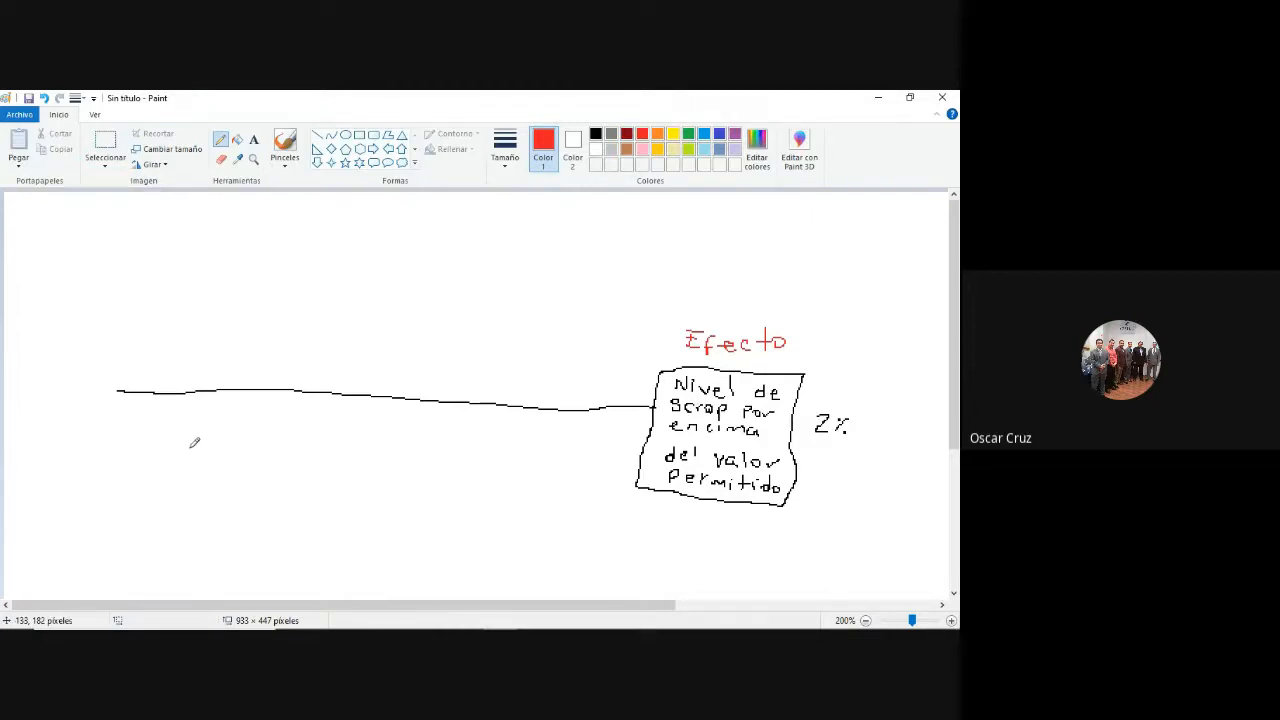
{"action": "left_click_drag", "start_coordinate": [116, 429], "coordinate": [130, 408]}
{"action": "left_click_drag", "start_coordinate": [86, 450], "coordinate": [88, 460]}
{"action": "left_click_drag", "start_coordinate": [82, 461], "coordinate": [94, 460]}
{"action": "left_click_drag", "start_coordinate": [99, 457], "coordinate": [110, 459]}
{"action": "left_click_drag", "start_coordinate": [113, 453], "coordinate": [123, 455]}
{"action": "left_click_drag", "start_coordinate": [89, 472], "coordinate": [100, 486]}
{"action": "left_click_drag", "start_coordinate": [106, 478], "coordinate": [135, 487]}
{"action": "left_click_drag", "start_coordinate": [141, 471], "coordinate": [145, 487]}
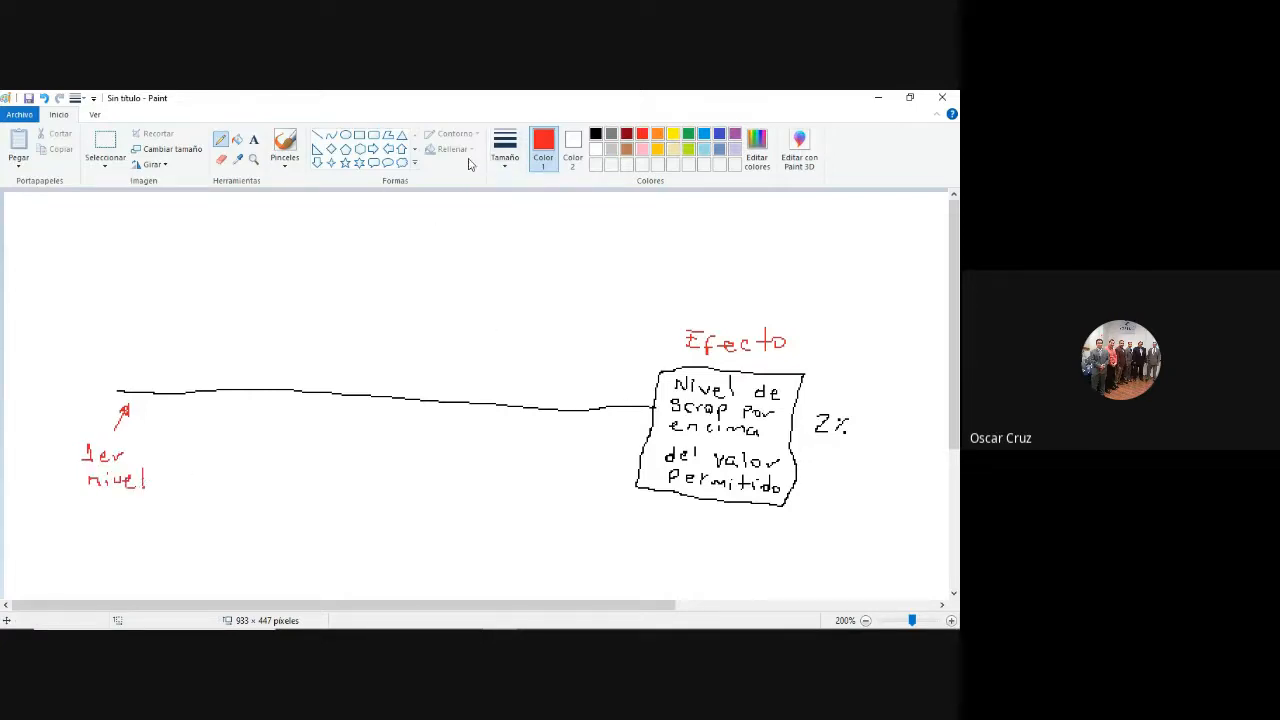
Draw six slanted black branches off the spine, alternating three above and three below it.
{"action": "left_click", "coordinate": [596, 133]}
{"action": "left_click_drag", "start_coordinate": [585, 408], "coordinate": [539, 289]}
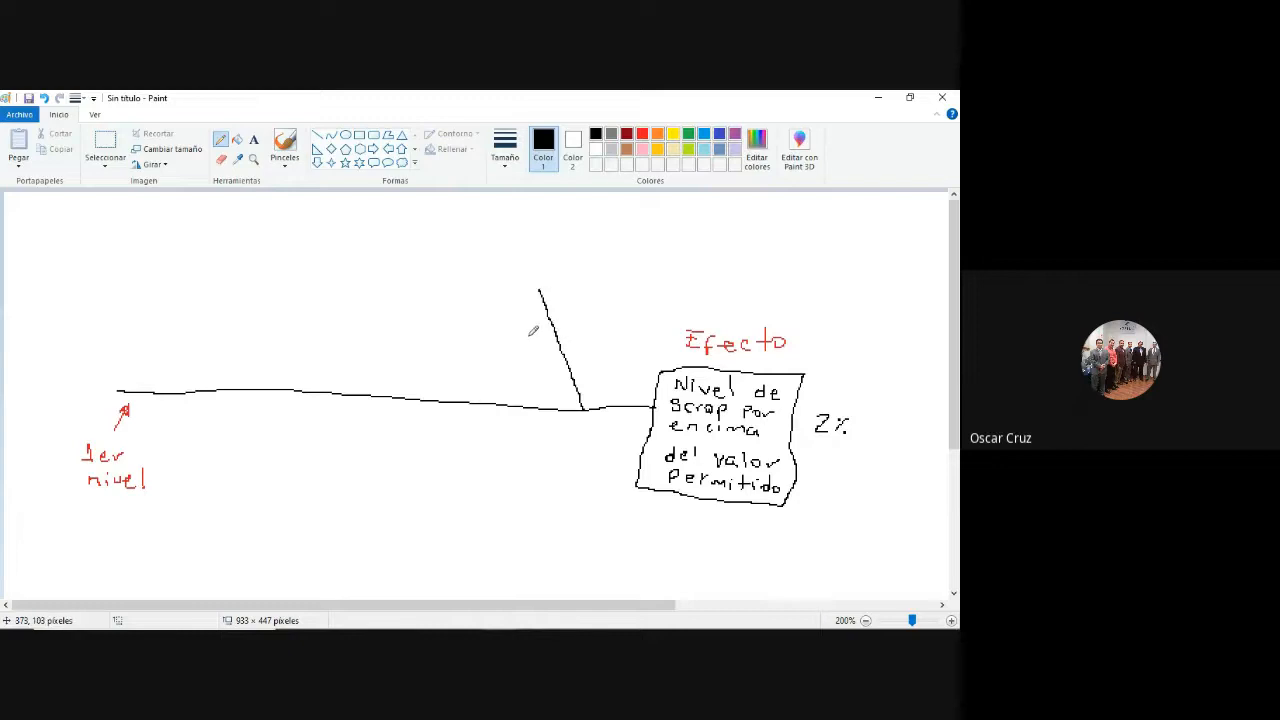
{"action": "left_click_drag", "start_coordinate": [543, 406], "coordinate": [432, 510]}
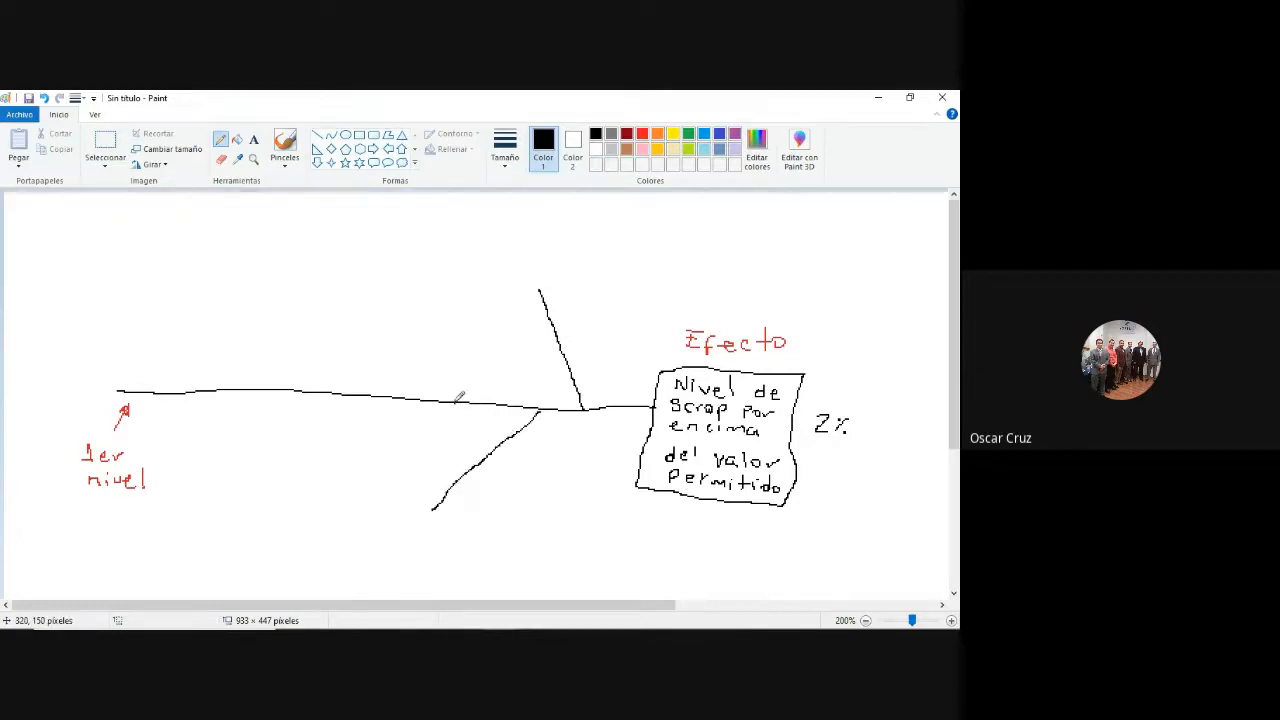
{"action": "left_click_drag", "start_coordinate": [455, 402], "coordinate": [421, 278]}
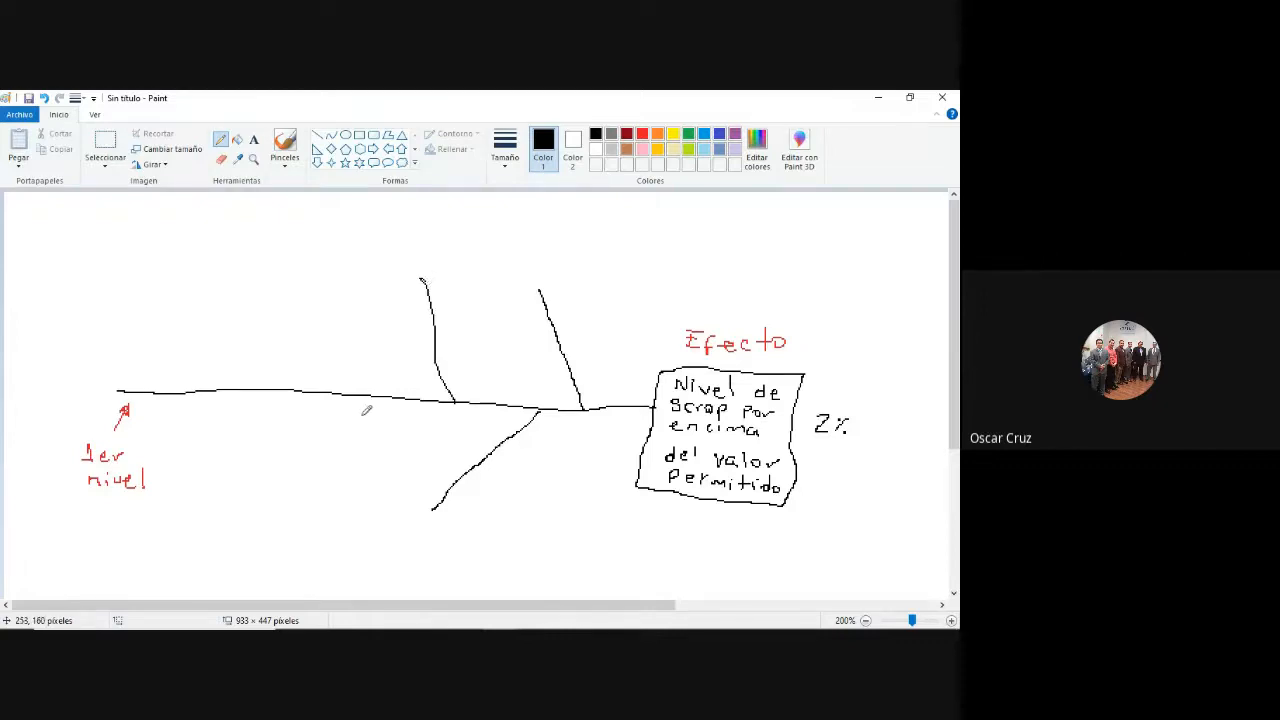
{"action": "left_click_drag", "start_coordinate": [378, 396], "coordinate": [285, 497]}
{"action": "left_click_drag", "start_coordinate": [318, 390], "coordinate": [279, 280]}
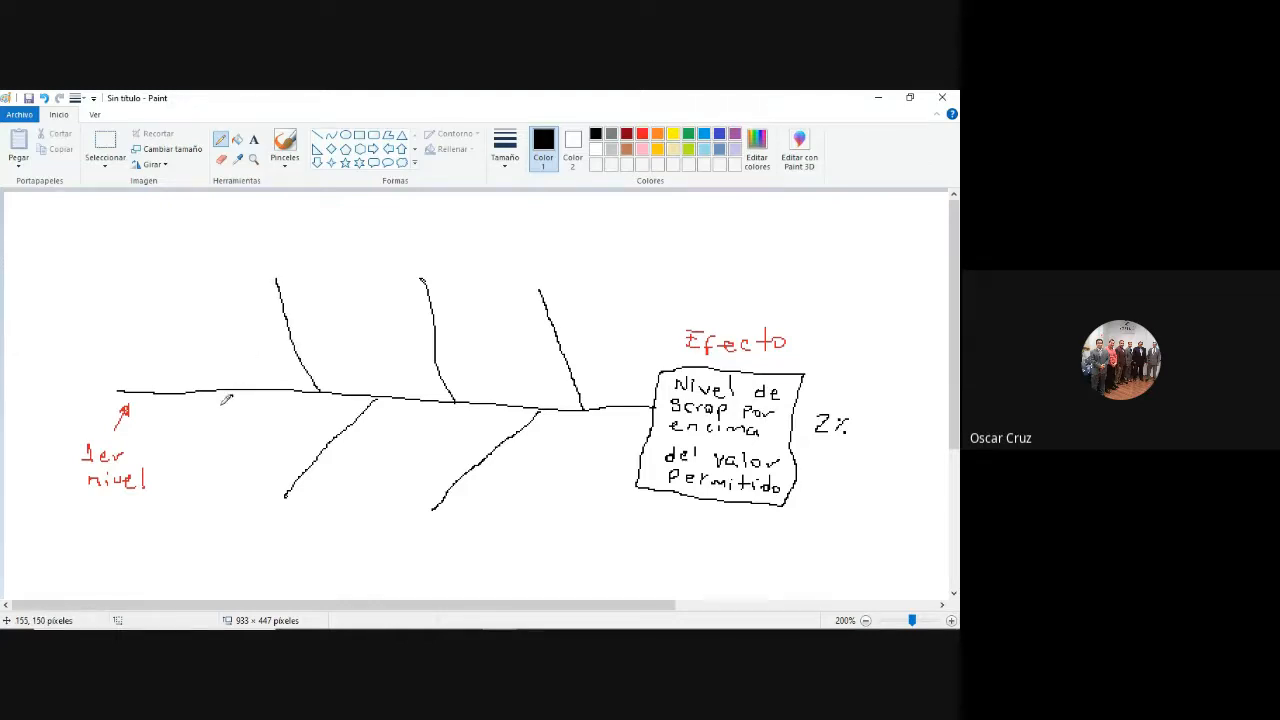
{"action": "left_click_drag", "start_coordinate": [232, 396], "coordinate": [156, 506]}
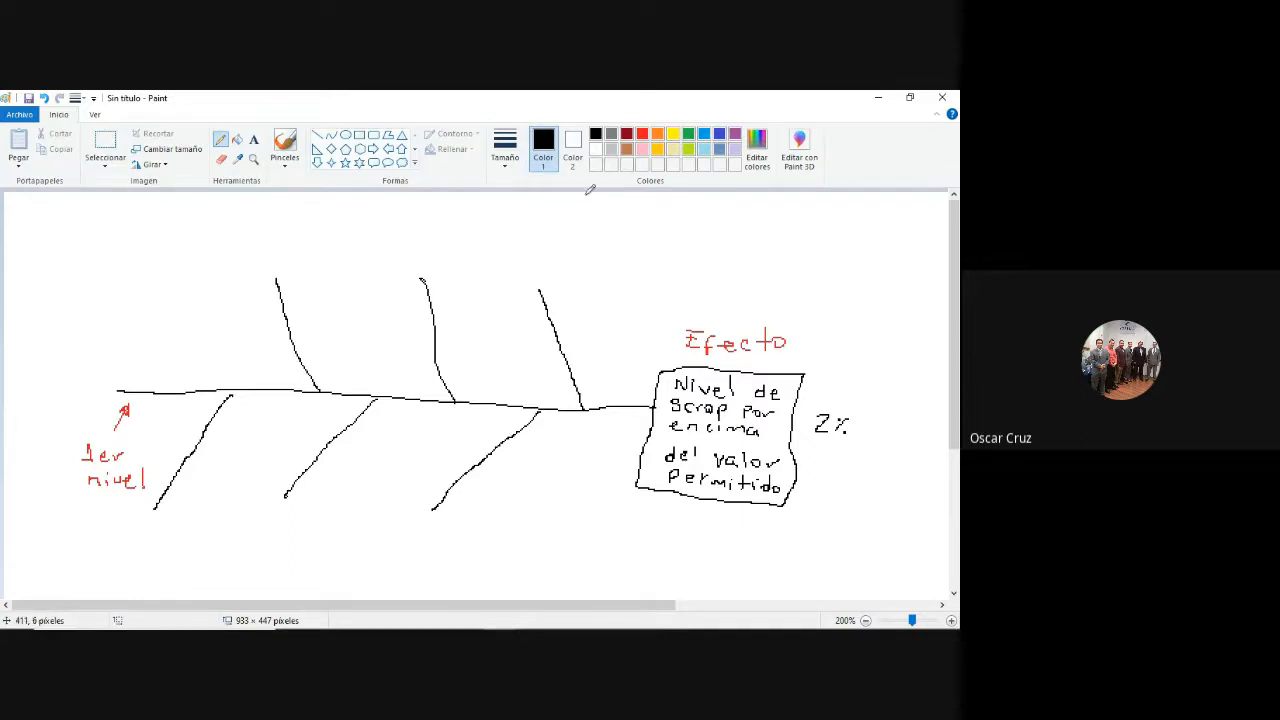
Label the leftmost upper branch "2do nivel" with an arrow in red, and return the drawing color to black.
{"action": "left_click", "coordinate": [644, 136]}
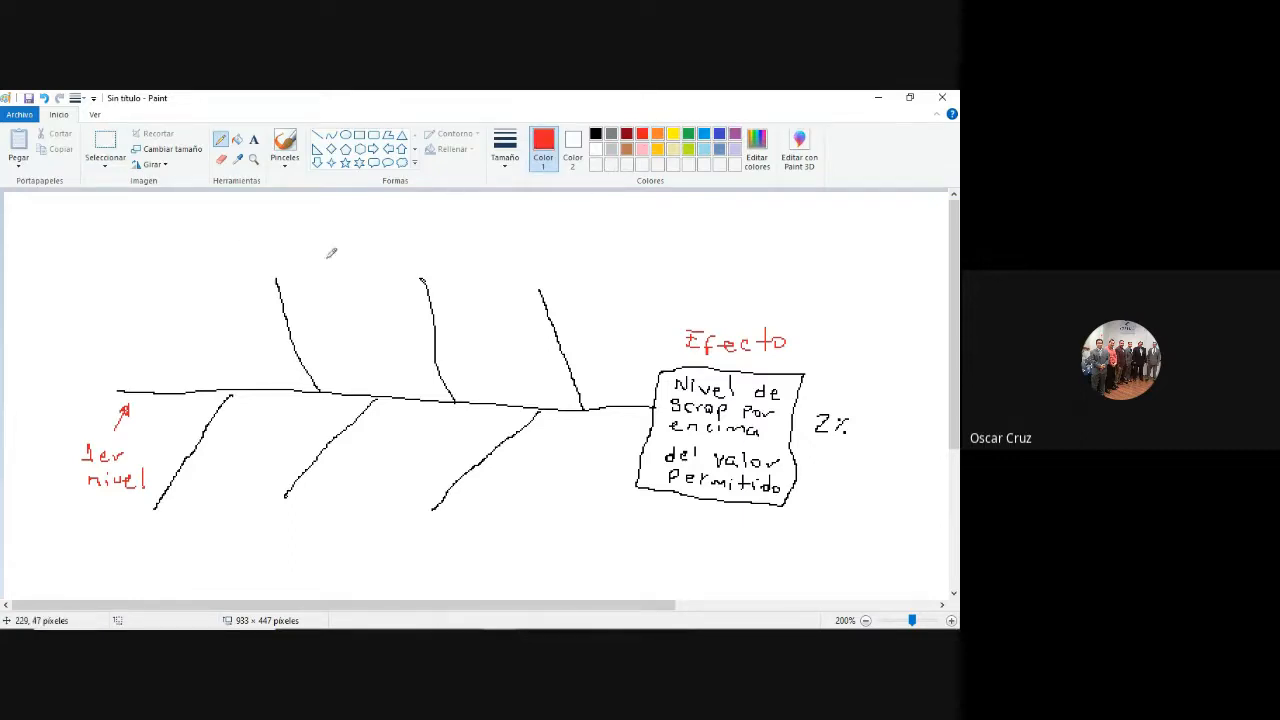
{"action": "left_click_drag", "start_coordinate": [271, 289], "coordinate": [215, 260]}
{"action": "mouse_move", "coordinate": [210, 228]}
{"action": "left_mouse_down"}
{"action": "mouse_move", "coordinate": [222, 240]}
{"action": "mouse_move", "coordinate": [240, 220]}
{"action": "mouse_move", "coordinate": [250, 246]}
{"action": "mouse_move", "coordinate": [275, 244]}
{"action": "left_mouse_up"}
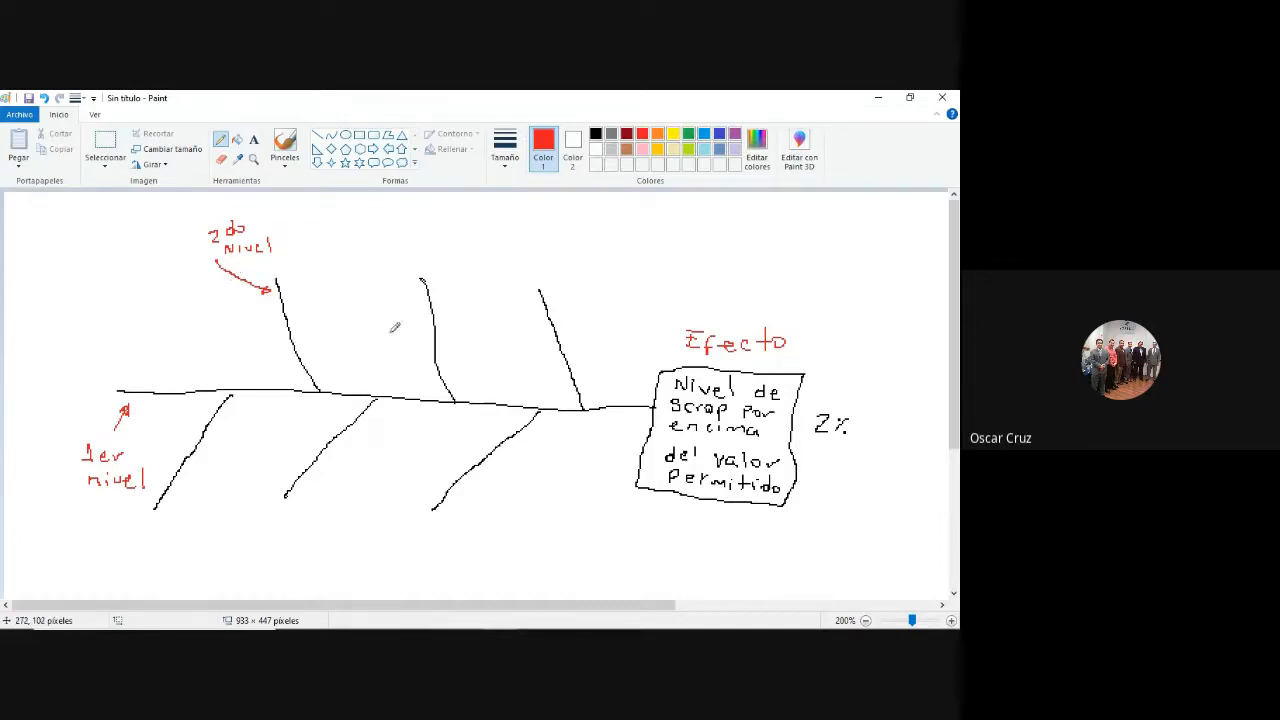
{"action": "left_click", "coordinate": [596, 134]}
Switch to the "Control estadístico de la calidad y 6 sigma" PDF, review the Ishikawa and "Método de las 6 M" text, and return to Paint.
{"action": "mouse_move", "coordinate": [575, 625]}
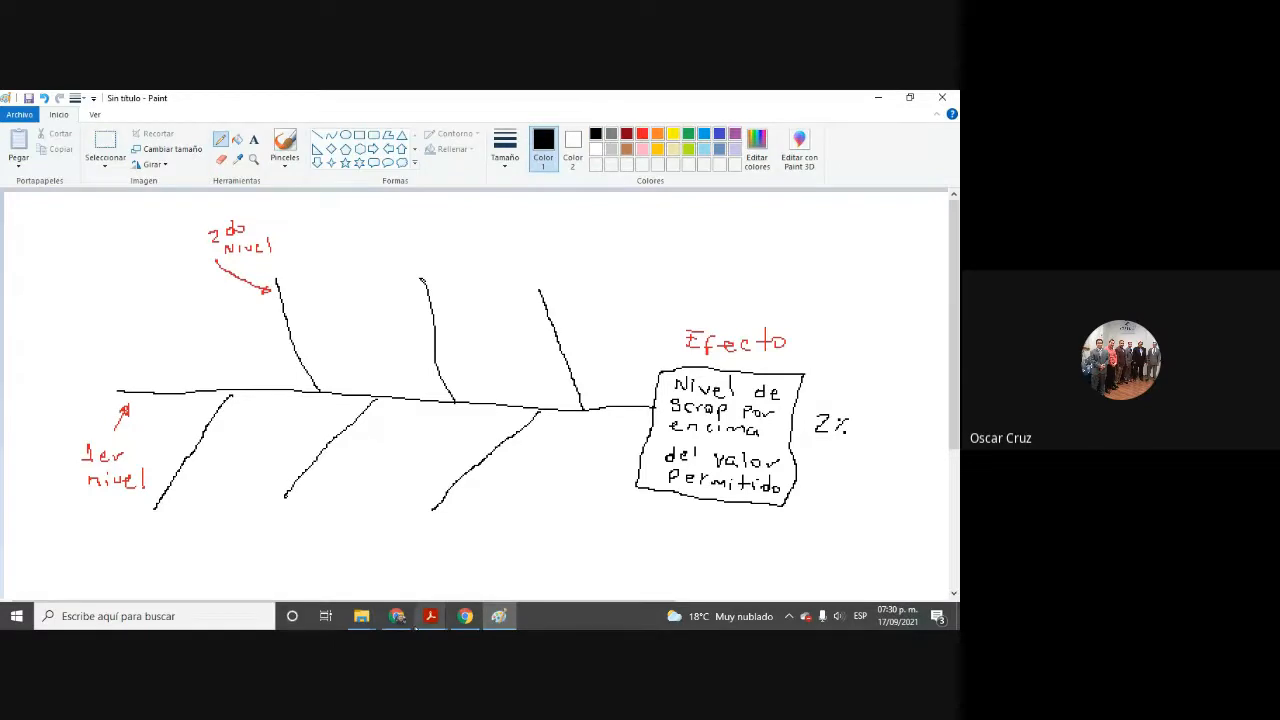
{"action": "left_click", "coordinate": [430, 616]}
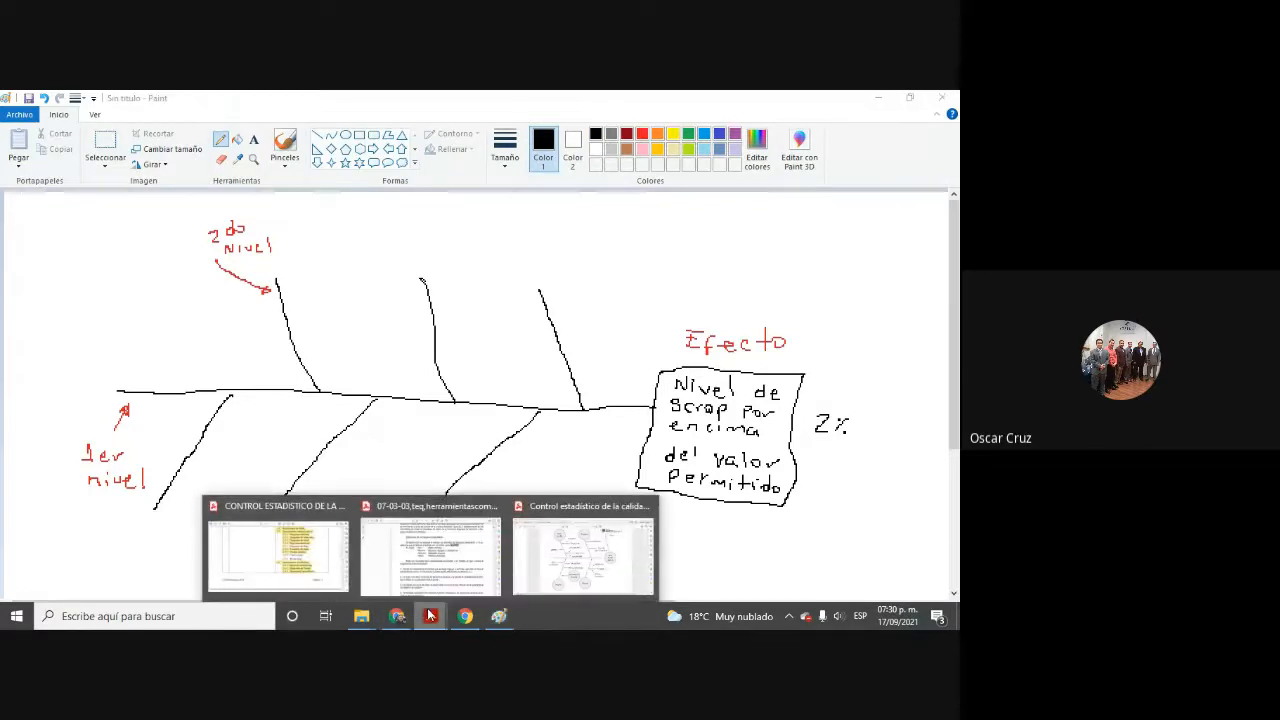
{"action": "left_click", "coordinate": [583, 556]}
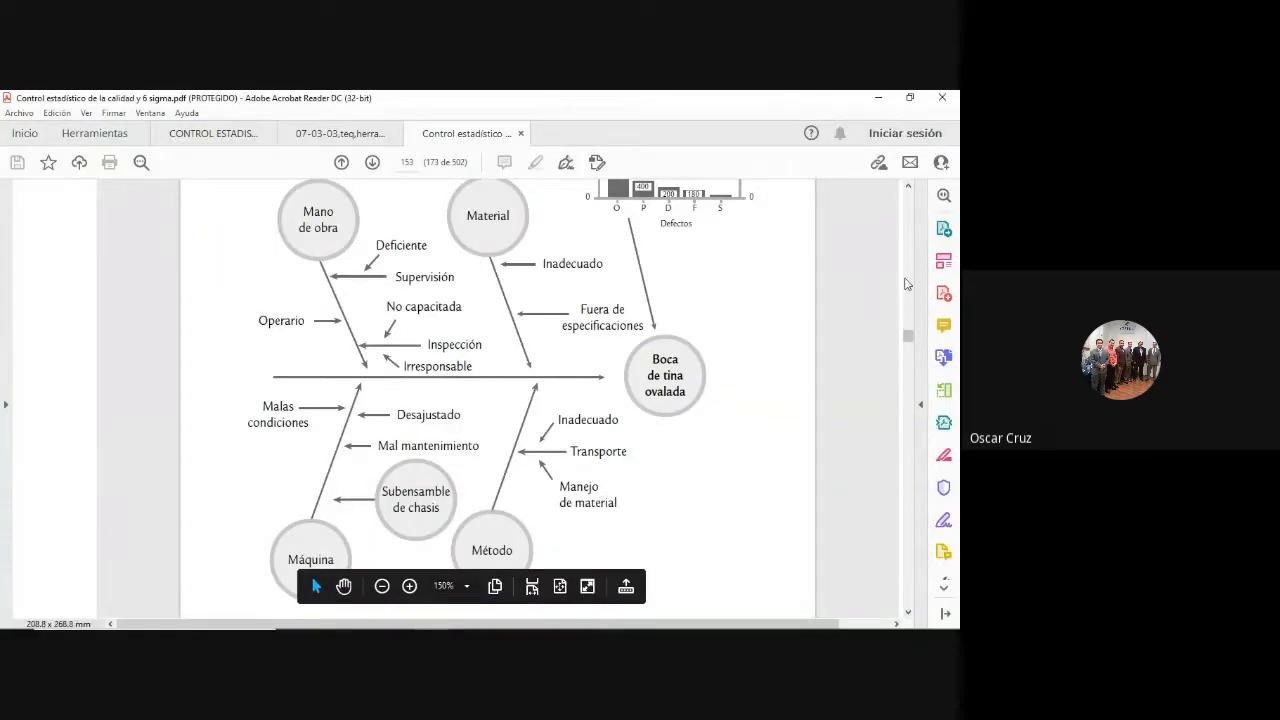
{"action": "scroll", "coordinate": [906, 284], "scroll_direction": "up", "scroll_amount": 5}
{"action": "scroll", "coordinate": [905, 284], "scroll_direction": "up", "scroll_amount": 10}
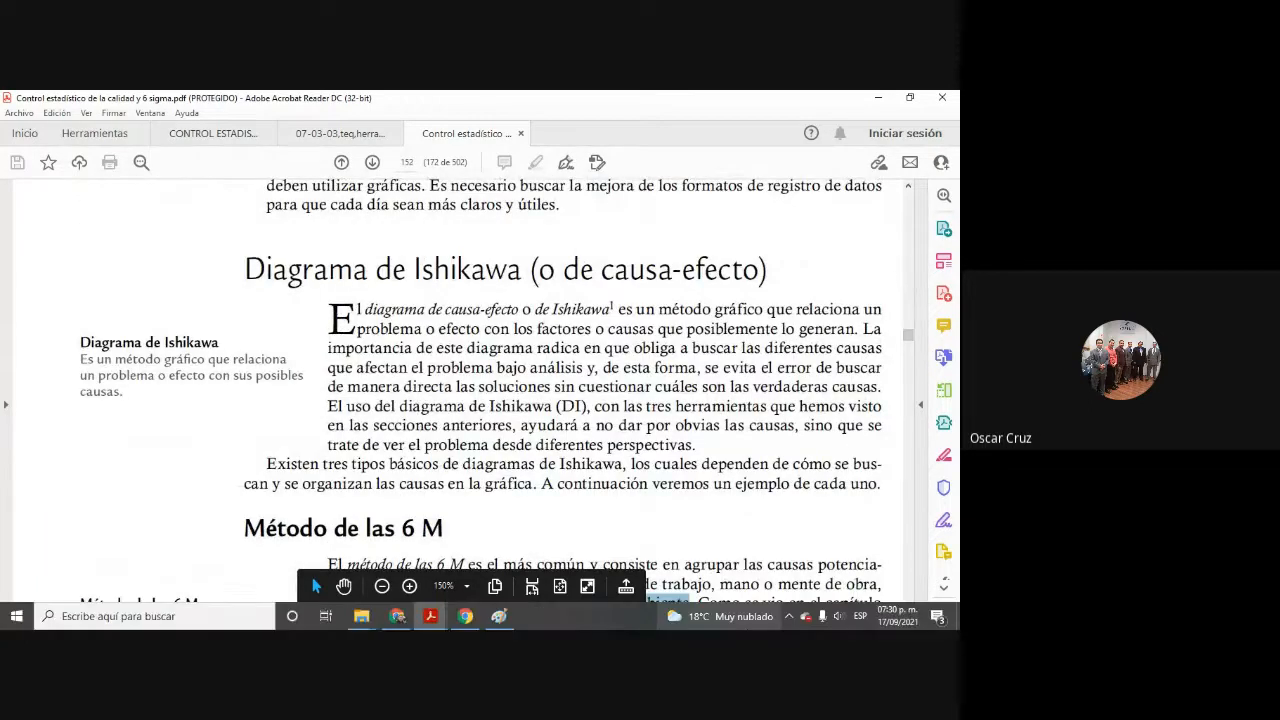
{"action": "scroll", "coordinate": [903, 618], "scroll_direction": "down", "scroll_amount": 3}
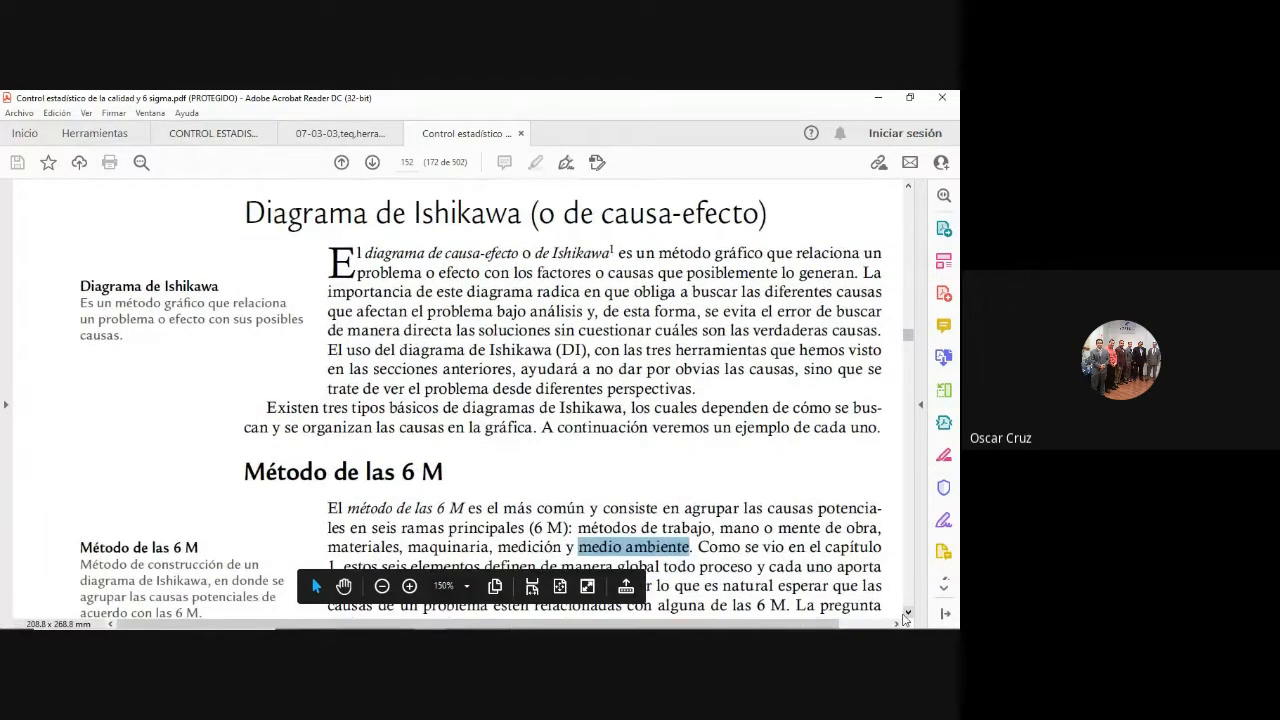
{"action": "scroll", "coordinate": [903, 618], "scroll_direction": "down", "scroll_amount": 1}
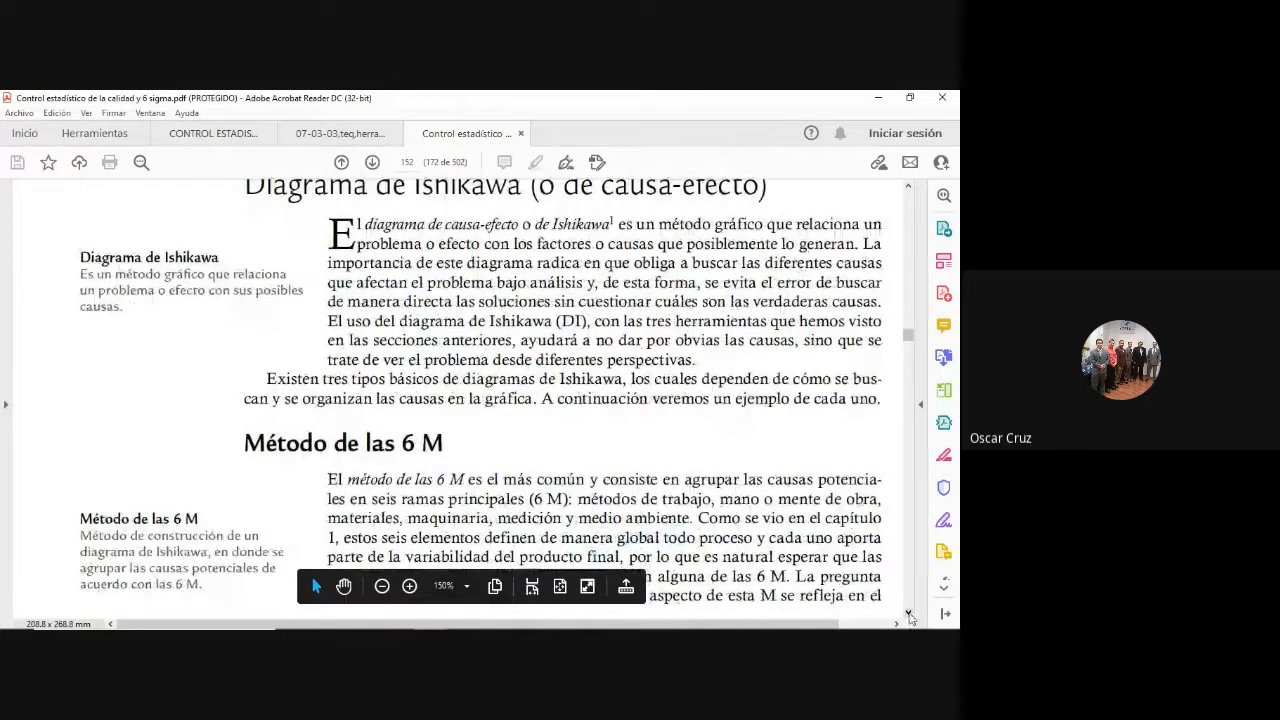
{"action": "scroll", "coordinate": [906, 618], "scroll_direction": "down", "scroll_amount": 3}
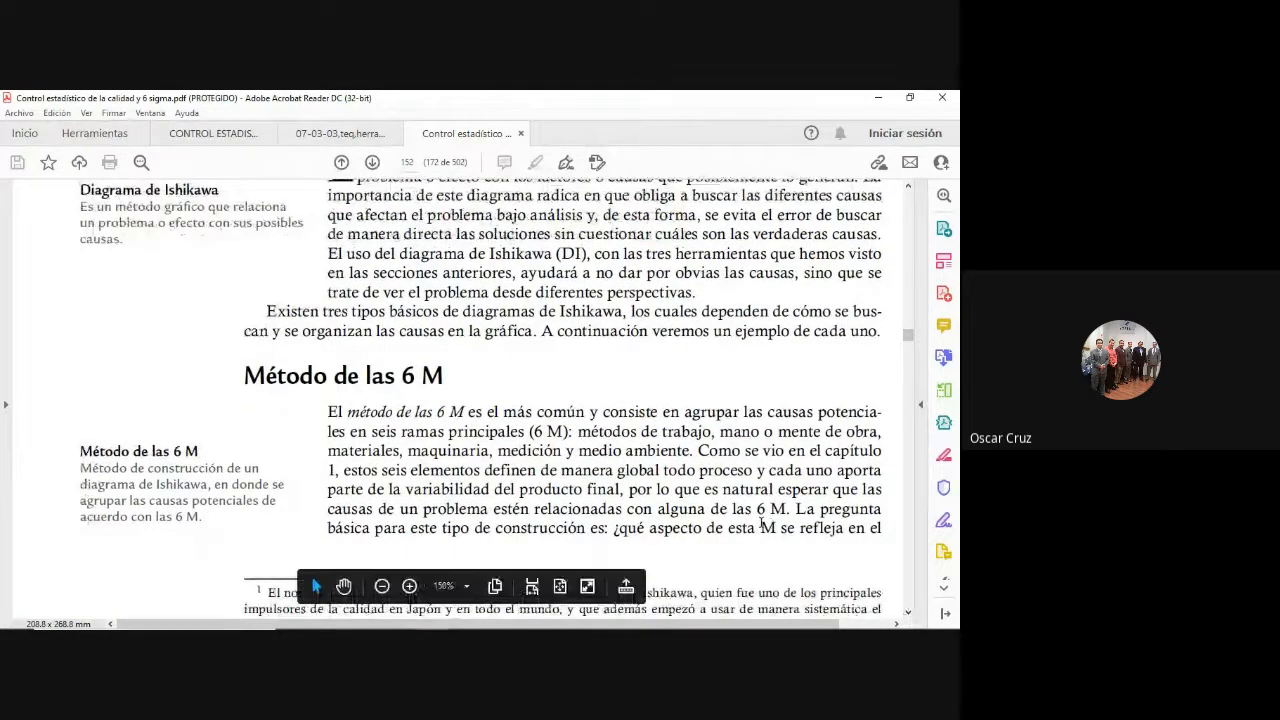
{"action": "key", "text": "alt+Tab"}
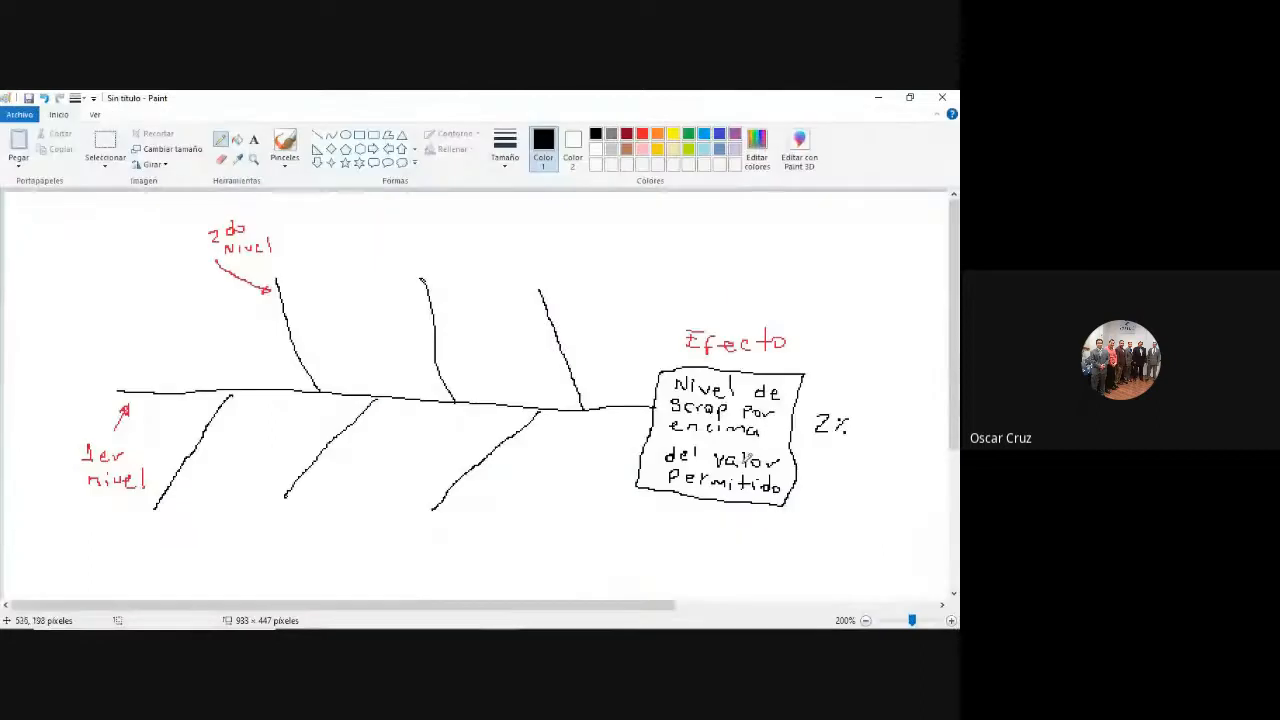
Handwrite "M.O" above the rightmost upper branch and "MAT" below the rightmost lower branch, checking the 6 M text in the PDF.
{"action": "left_click_drag", "start_coordinate": [525, 279], "coordinate": [537, 279]}
{"action": "left_click", "coordinate": [541, 279]}
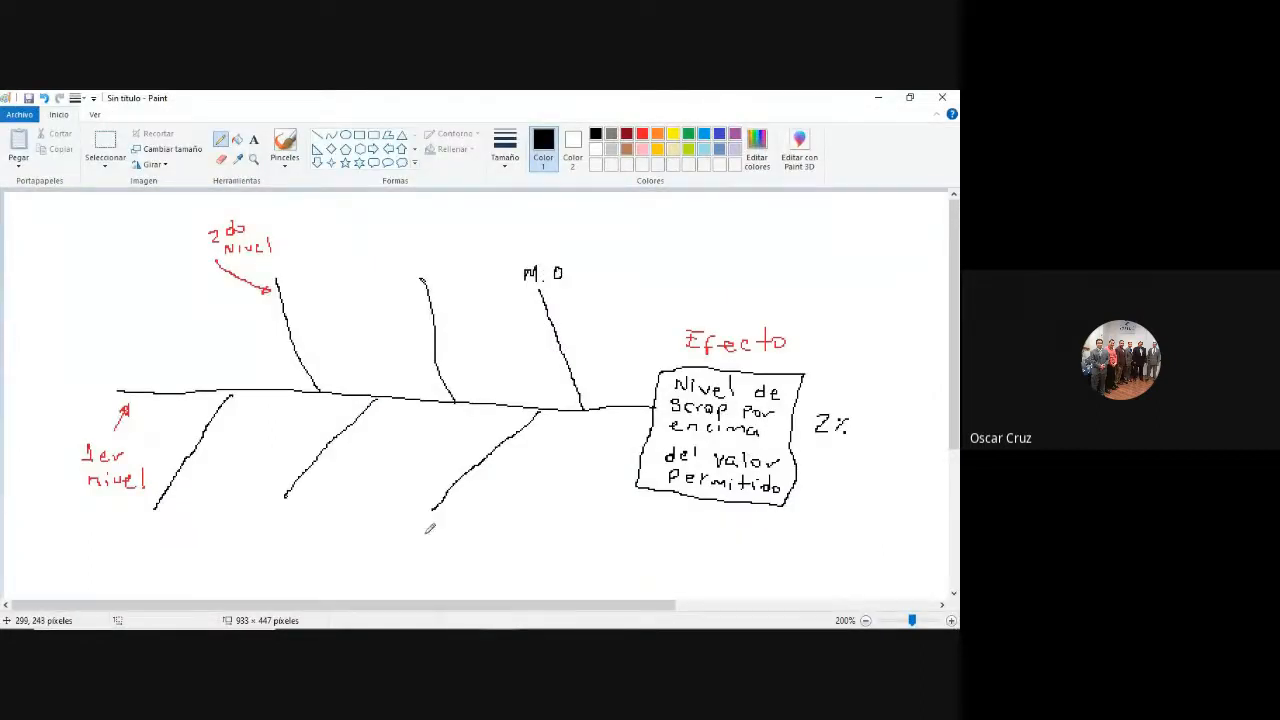
{"action": "left_click_drag", "start_coordinate": [413, 551], "coordinate": [468, 535]}
{"action": "key", "text": "alt+Tab"}
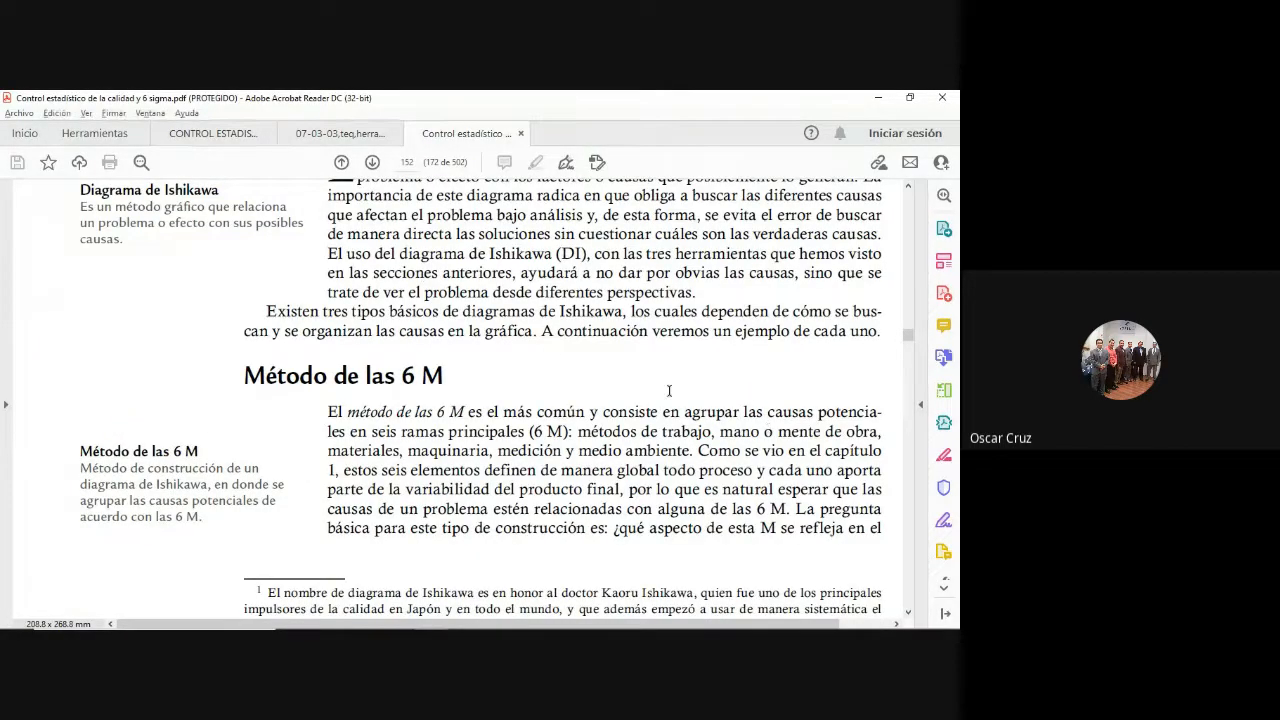
{"action": "key", "text": "alt+Tab"}
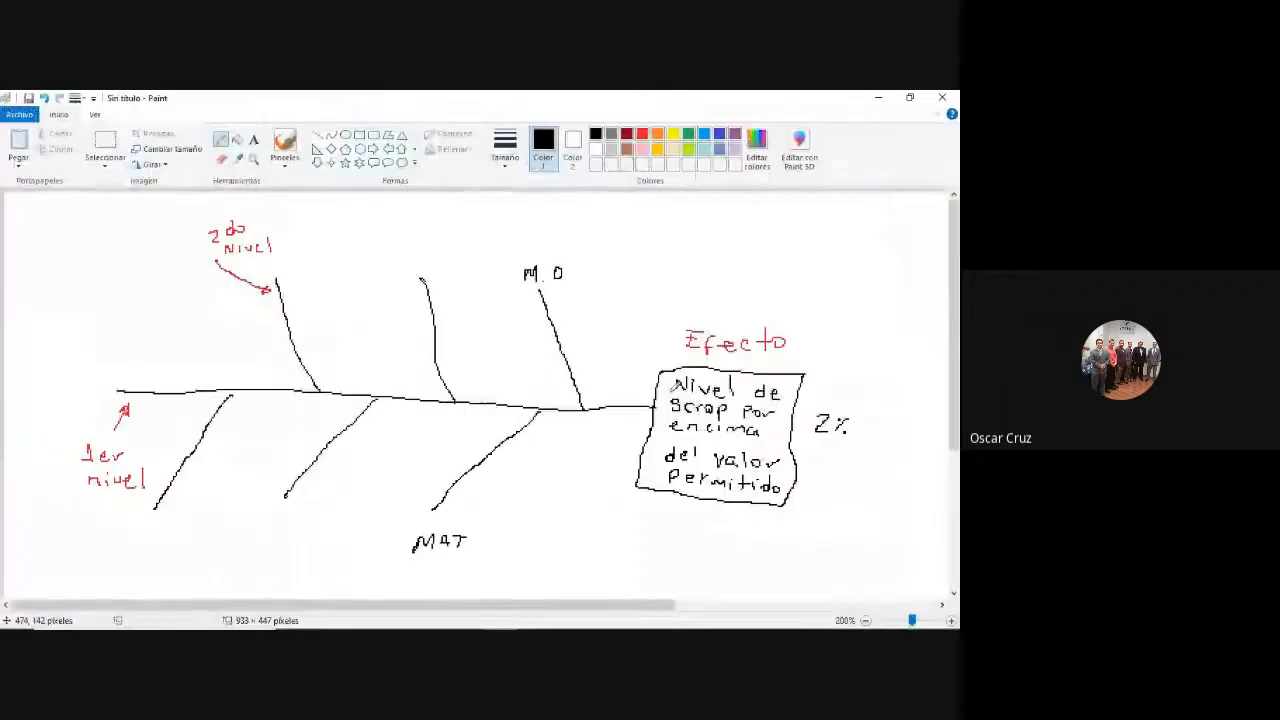
Handwrite "METODOS" above the middle upper branch, redoing the badly written letter strokes.
{"action": "mouse_move", "coordinate": [391, 270]}
{"action": "left_mouse_down"}
{"action": "mouse_move", "coordinate": [398, 255]}
{"action": "mouse_move", "coordinate": [414, 268]}
{"action": "mouse_move", "coordinate": [465, 258]}
{"action": "left_mouse_up"}
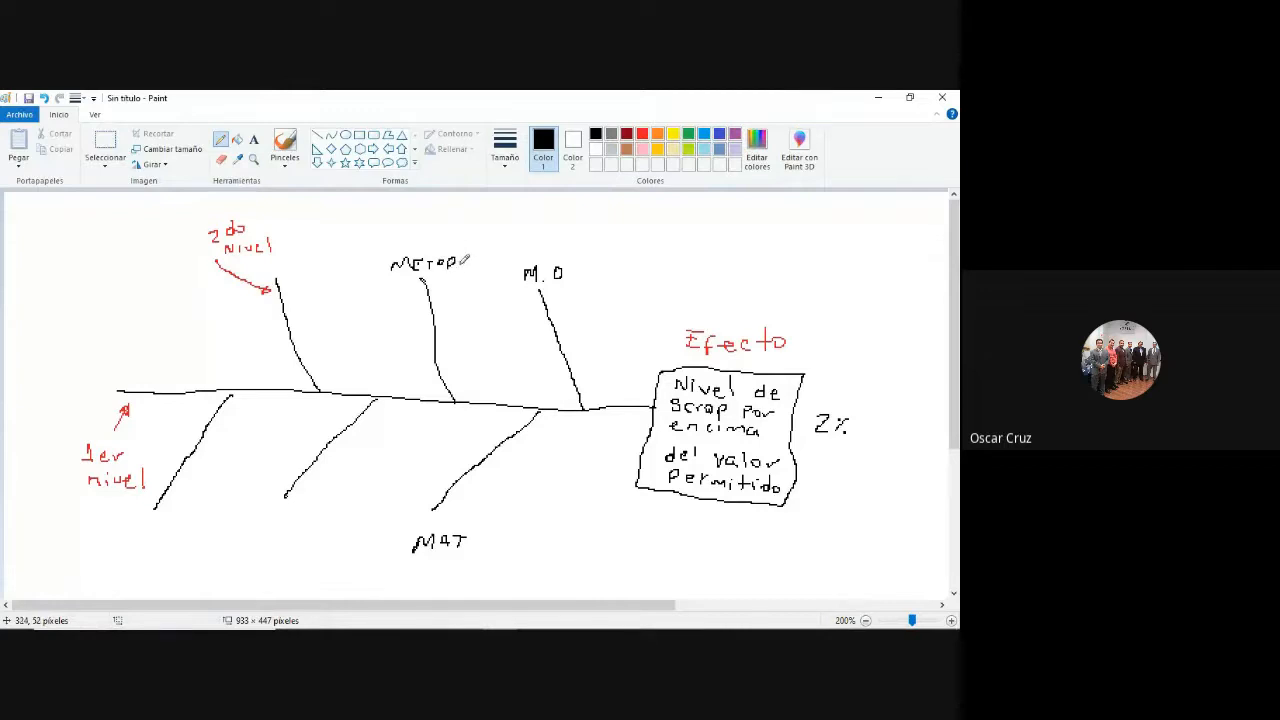
{"action": "key", "text": "ctrl+z"}
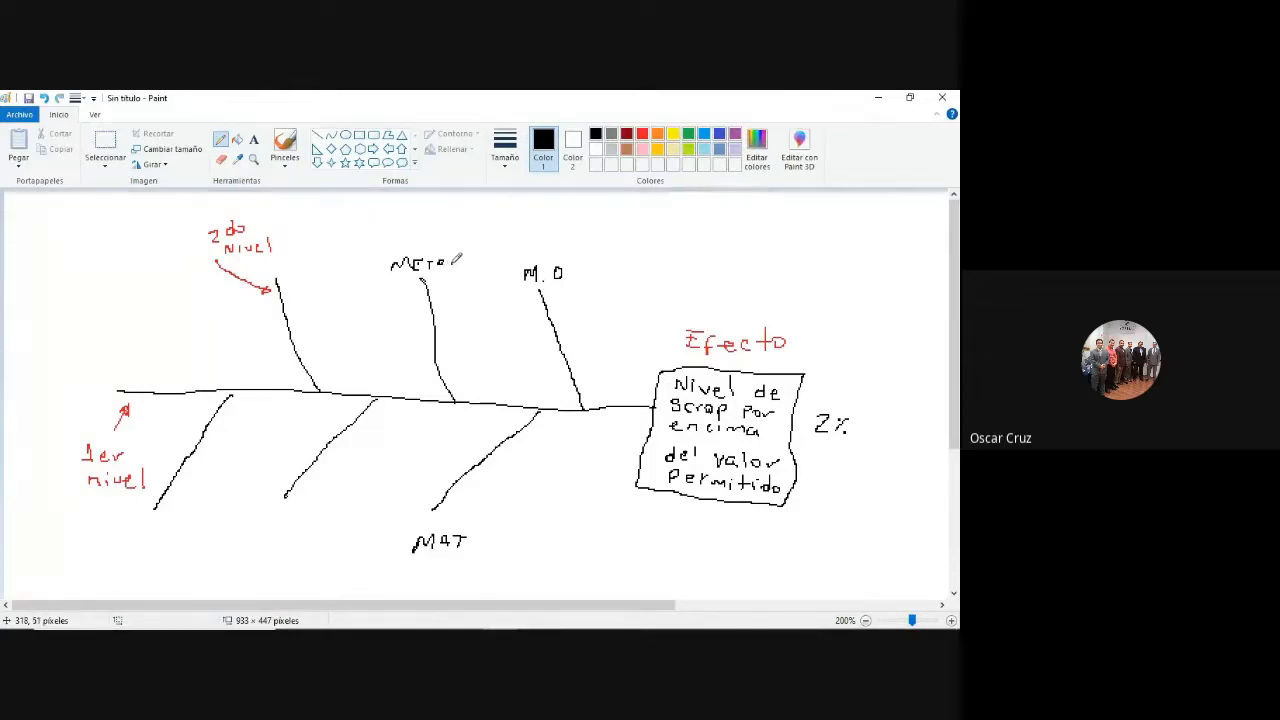
{"action": "left_click_drag", "start_coordinate": [453, 258], "coordinate": [473, 269]}
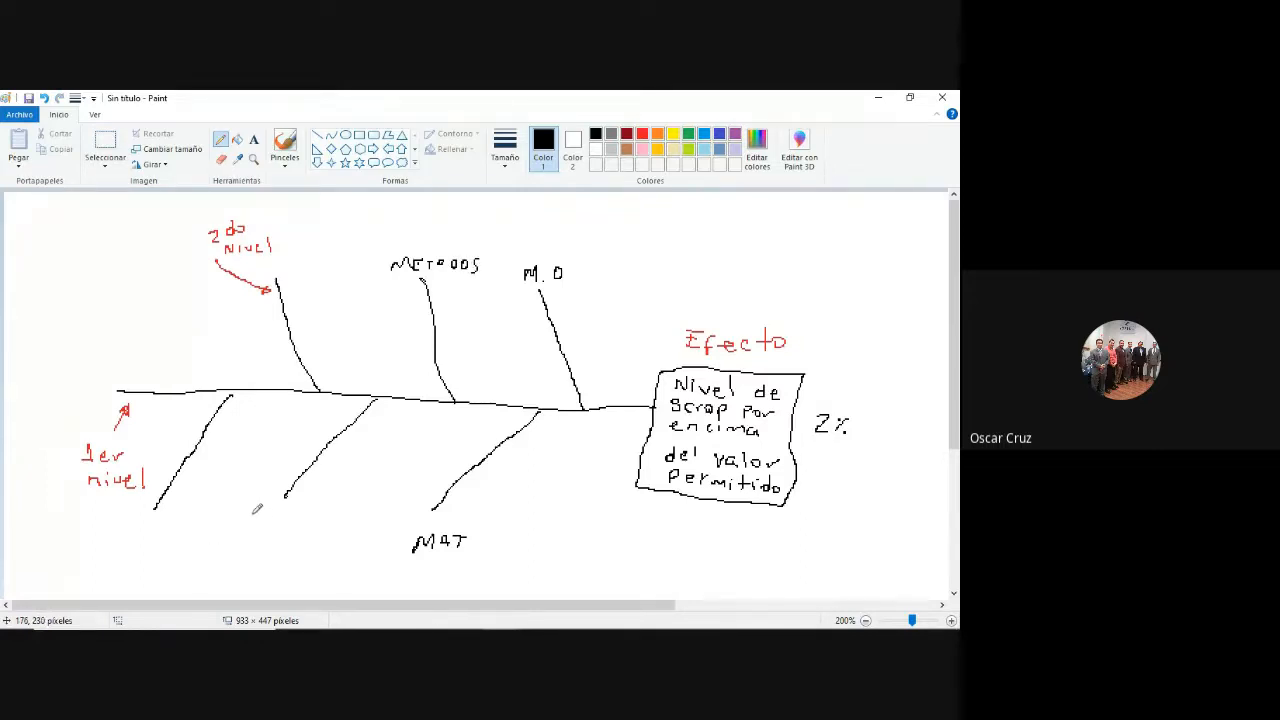
Label the middle lower branch "MAQ" and the leftmost upper branch "M.A" in black handwriting.
{"action": "left_click_drag", "start_coordinate": [248, 523], "coordinate": [261, 523]}
{"action": "left_click_drag", "start_coordinate": [266, 521], "coordinate": [287, 520]}
{"action": "mouse_move", "coordinate": [263, 276]}
{"action": "left_mouse_down"}
{"action": "mouse_move", "coordinate": [297, 264]}
{"action": "mouse_move", "coordinate": [304, 277]}
{"action": "left_mouse_up"}
{"action": "left_click", "coordinate": [287, 276]}
{"action": "left_click_drag", "start_coordinate": [293, 272], "coordinate": [303, 271]}
Handwrite "MEDICION" below the leftmost lower branch, redoing the last strokes before finishing the word.
{"action": "left_click_drag", "start_coordinate": [131, 524], "coordinate": [165, 533]}
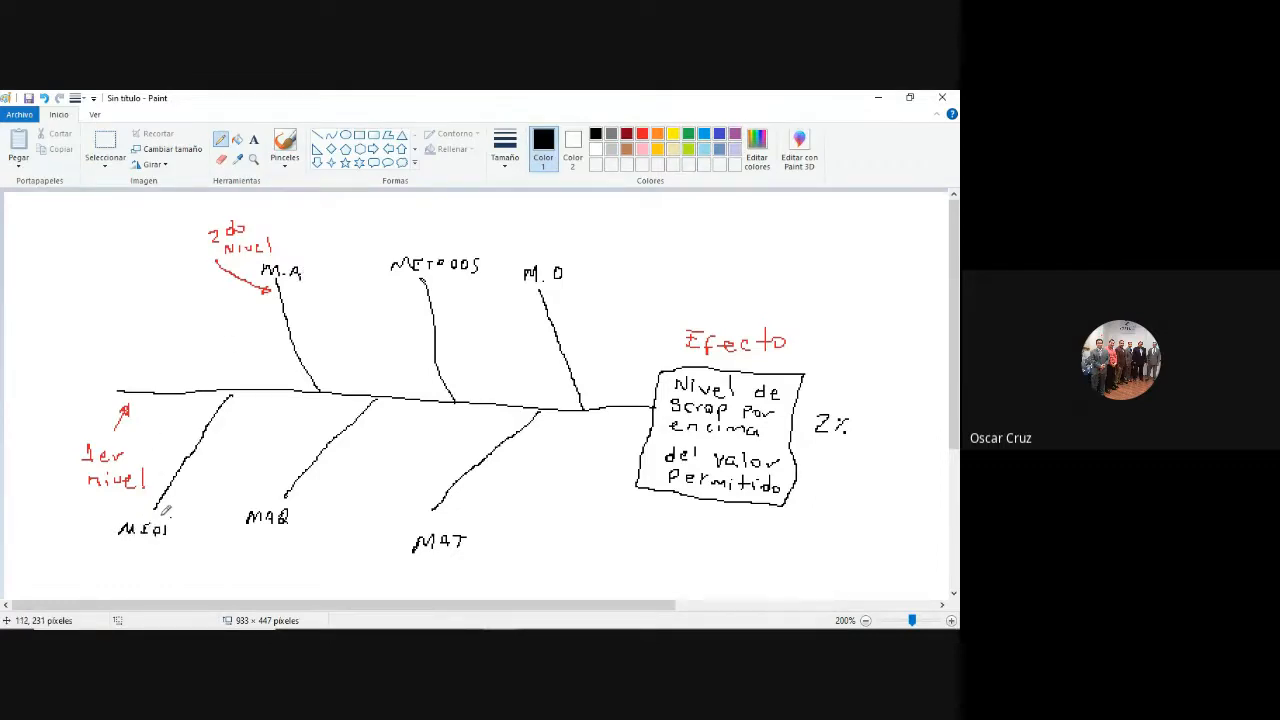
{"action": "key", "text": "ctrl+z"}
{"action": "key", "text": "ctrl+z"}
{"action": "left_click_drag", "start_coordinate": [158, 522], "coordinate": [187, 533]}
{"action": "left_click_drag", "start_coordinate": [194, 523], "coordinate": [222, 522]}
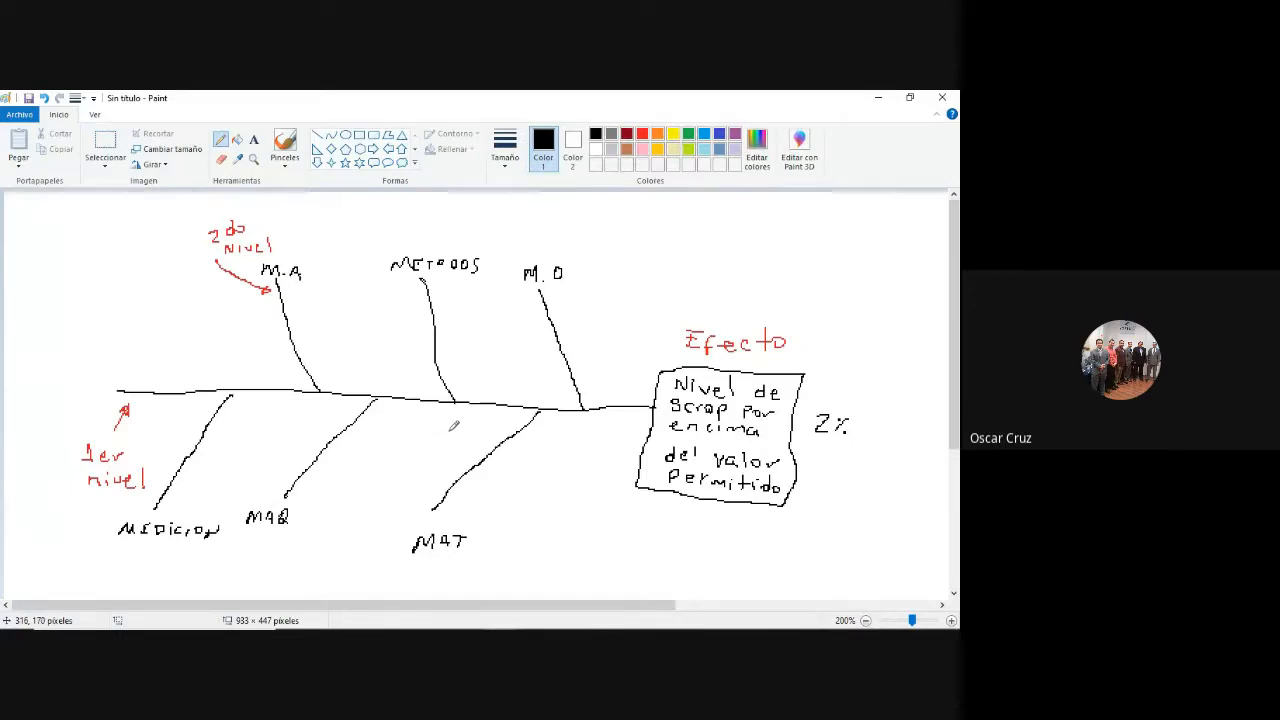
Switch to Acrobat Reader, review the tools PDF's bookmarks and the course syllabus's list of administrative tools, and return to Paint.
{"action": "key", "text": "alt+Tab"}
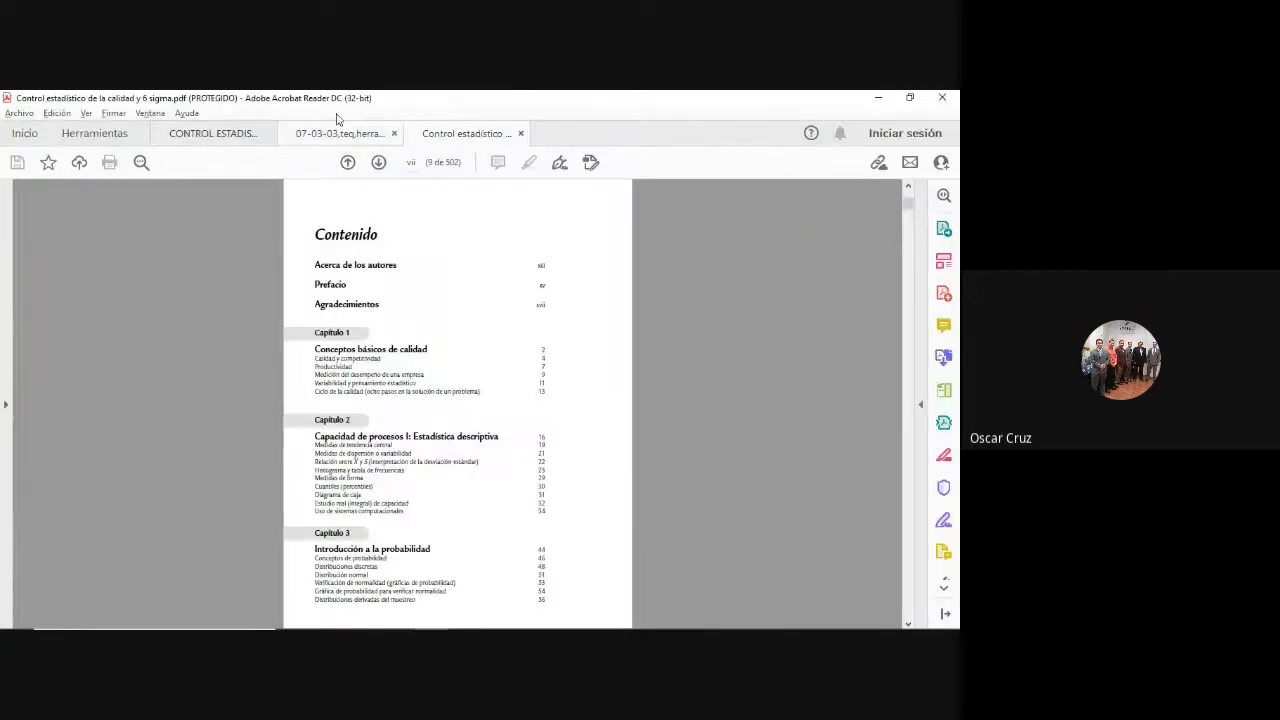
{"action": "left_click", "coordinate": [348, 135]}
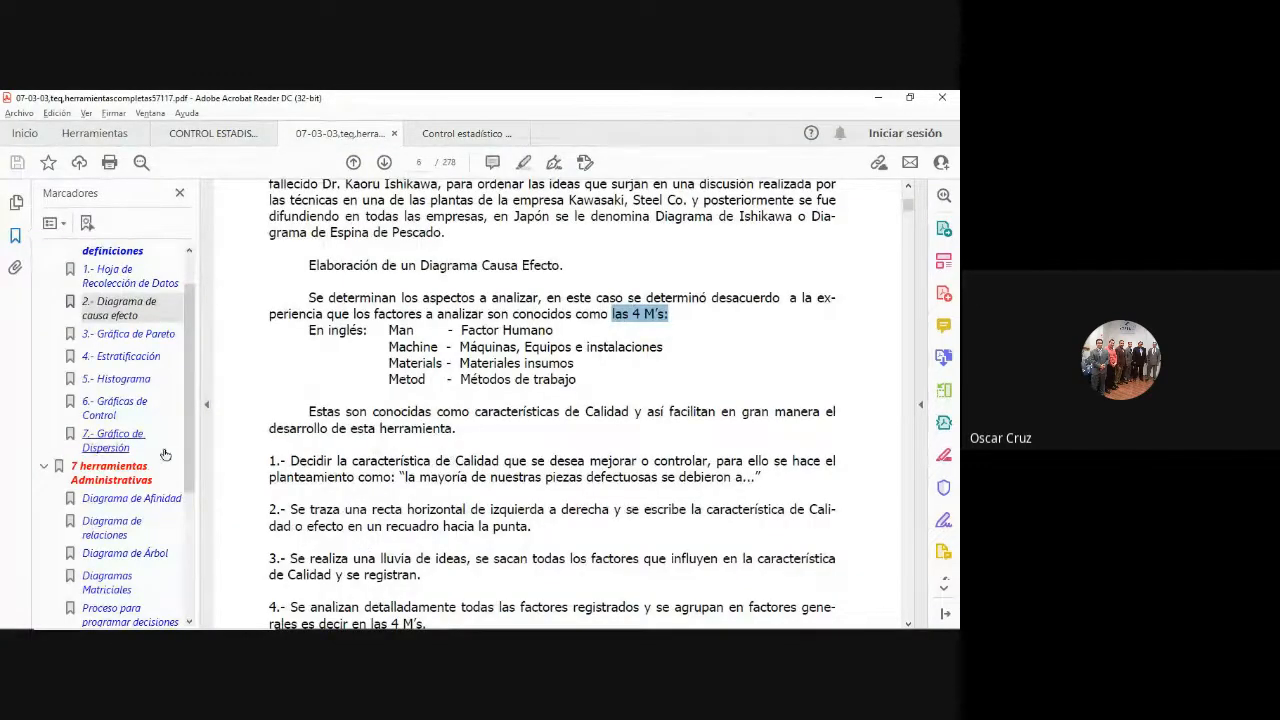
{"action": "left_click_drag", "start_coordinate": [190, 436], "coordinate": [192, 522]}
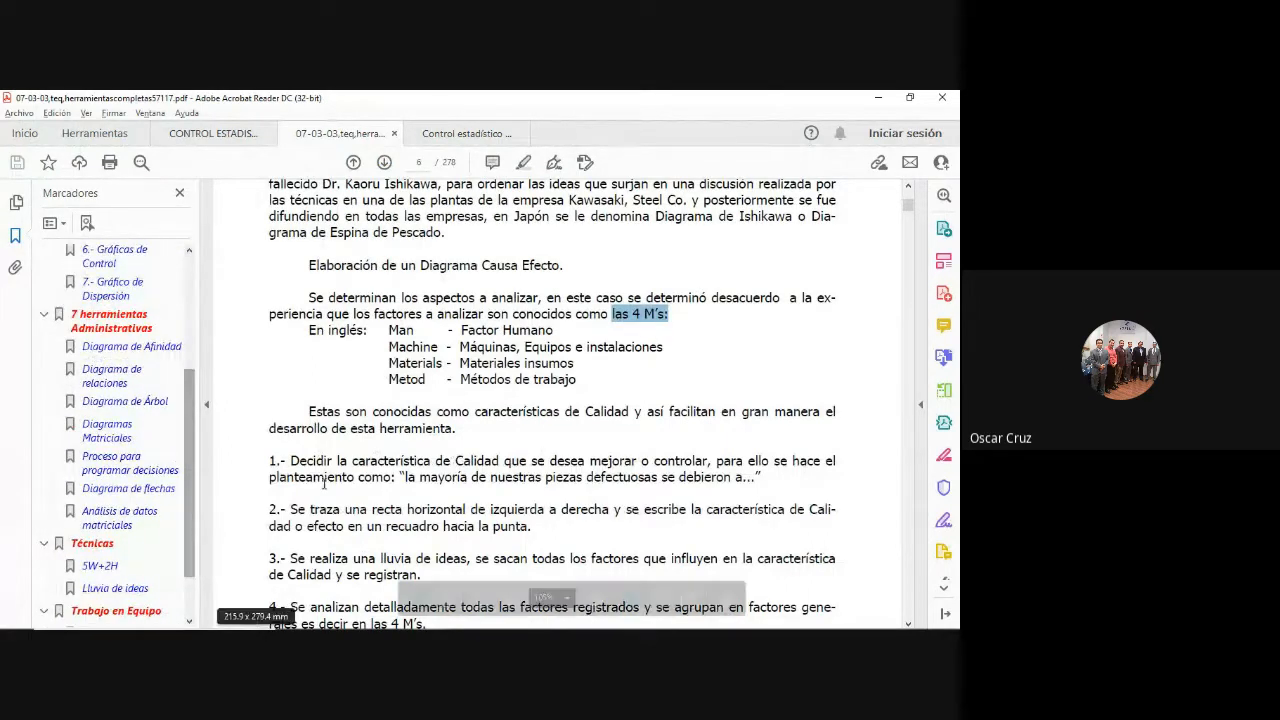
{"action": "left_click", "coordinate": [220, 136]}
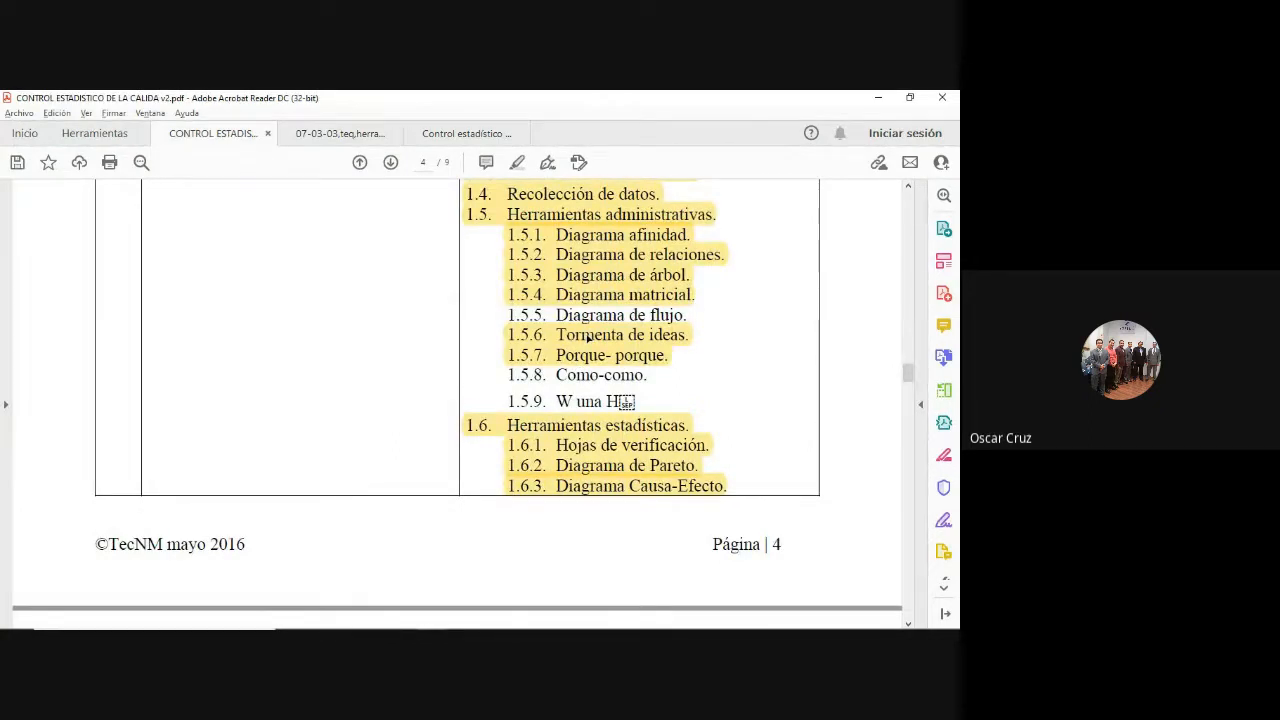
{"action": "key", "text": "alt+Tab"}
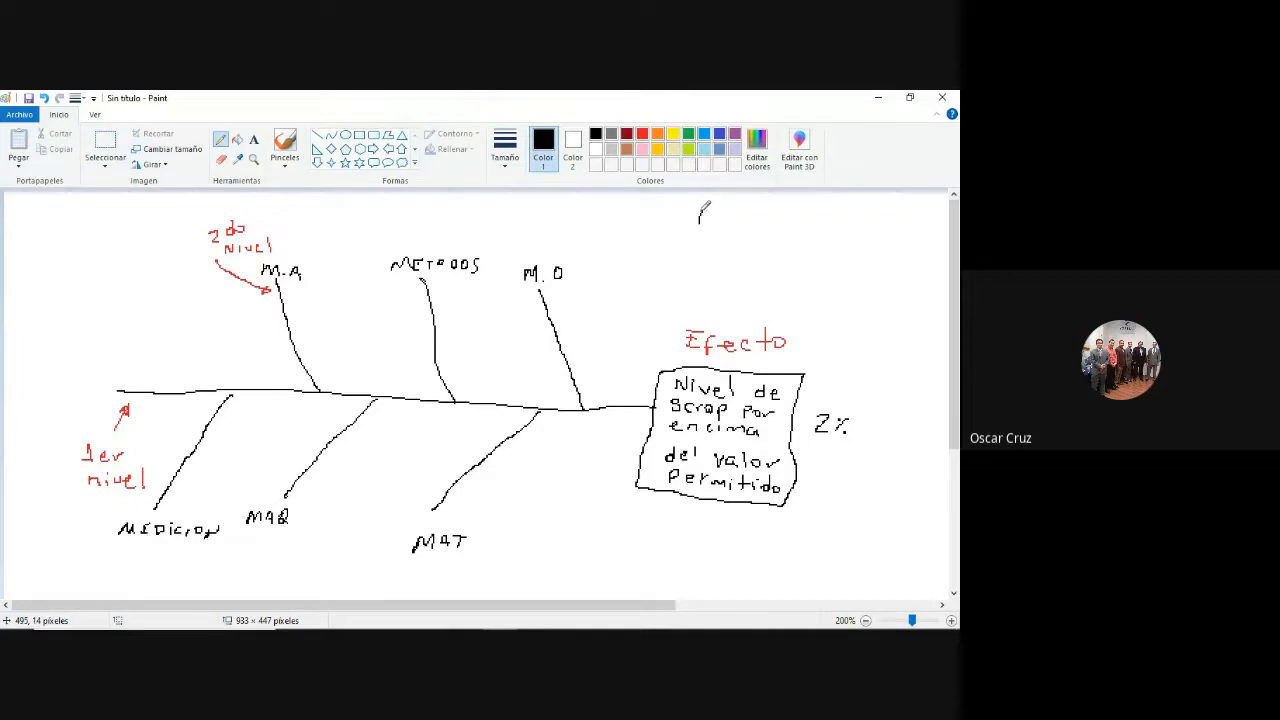
Handwrite "1er Porque" above the "Efecto" label and draw a short horizontal sub-branch off the upper part of the M.O branch.
{"action": "mouse_move", "coordinate": [696, 212]}
{"action": "left_mouse_down"}
{"action": "mouse_move", "coordinate": [718, 228]}
{"action": "mouse_move", "coordinate": [730, 214]}
{"action": "mouse_move", "coordinate": [758, 228]}
{"action": "mouse_move", "coordinate": [832, 221]}
{"action": "left_mouse_up"}
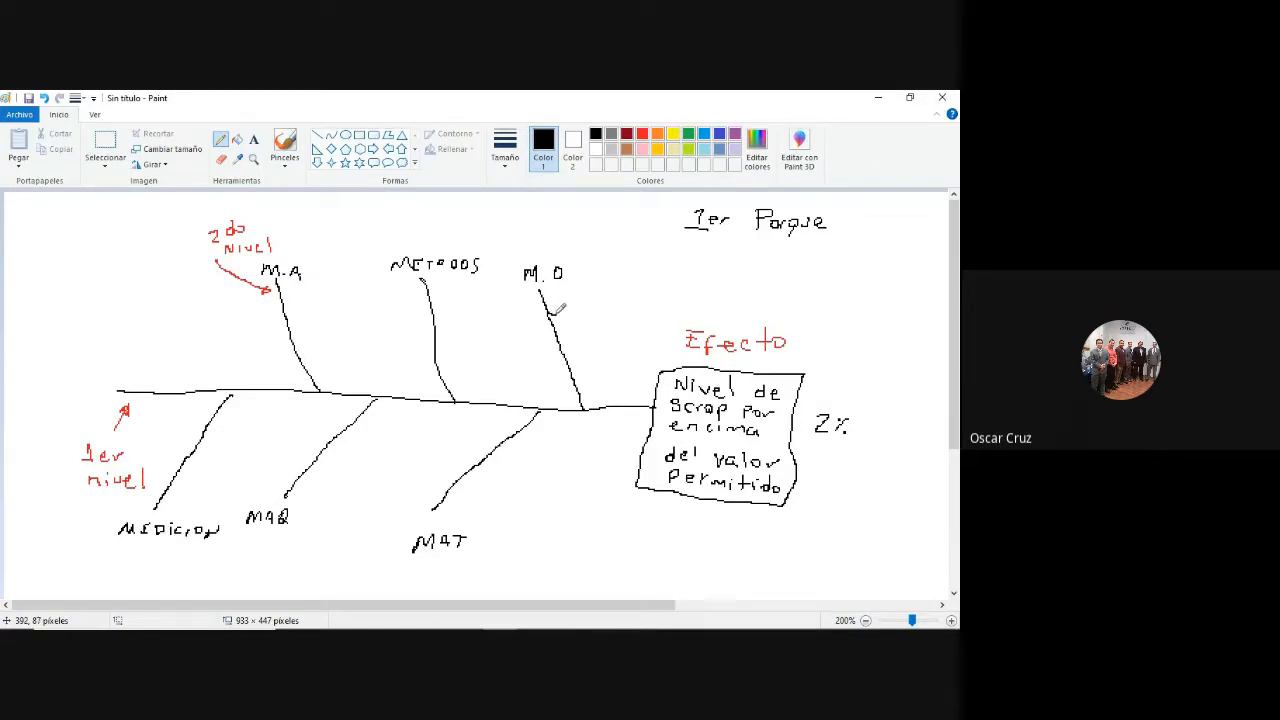
{"action": "left_click_drag", "start_coordinate": [552, 313], "coordinate": [595, 318]}
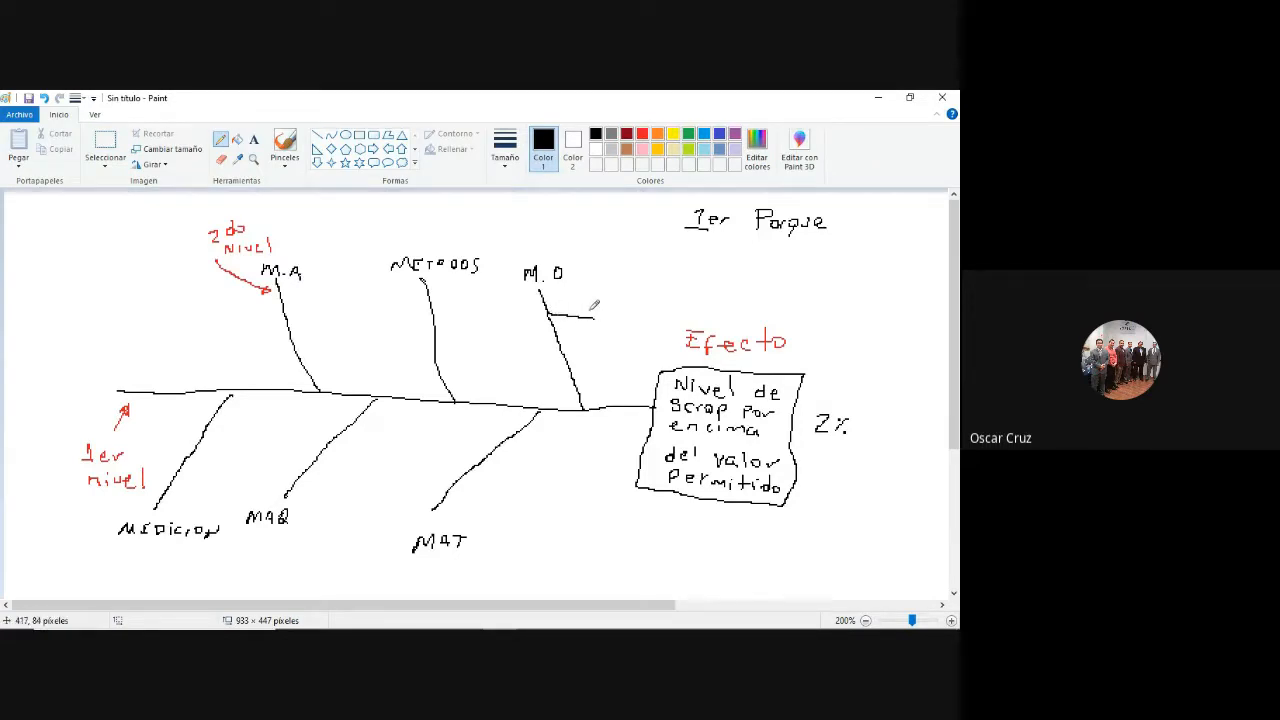
Label the horizontal M.O sub-branch "3er nivel" with an arrow in red, and return the drawing color to black.
{"action": "left_click", "coordinate": [642, 134]}
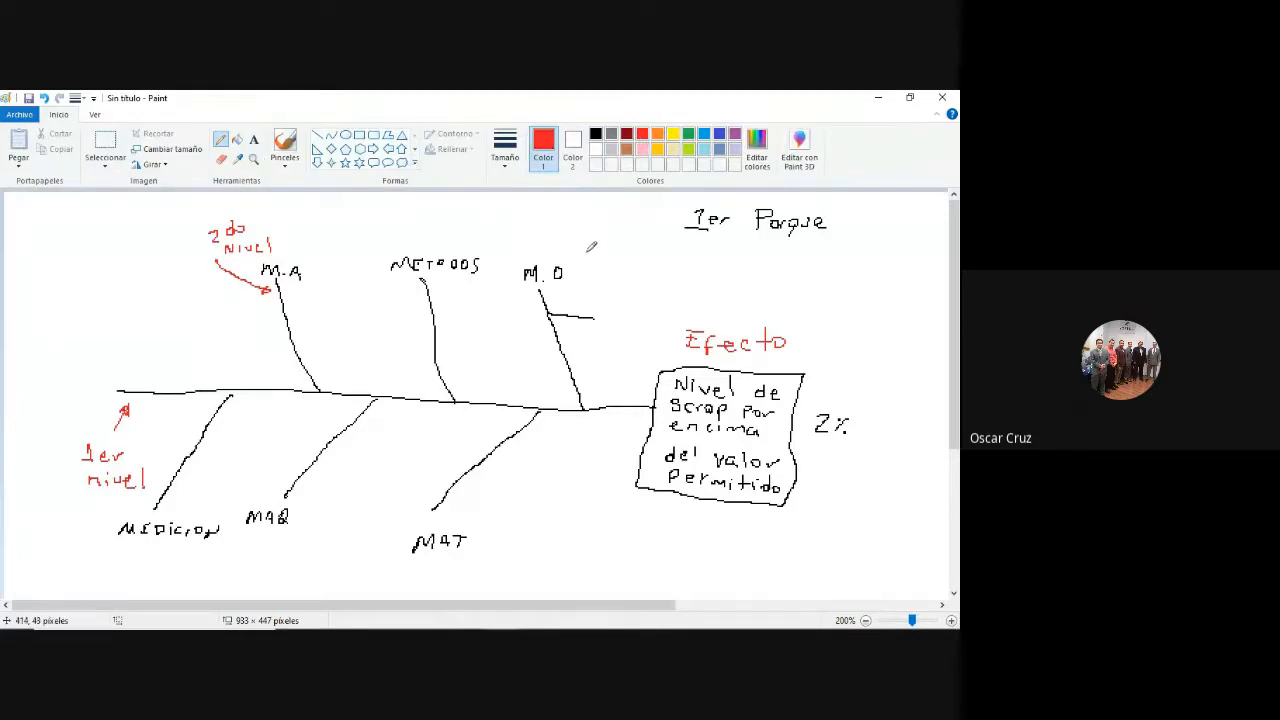
{"action": "left_click_drag", "start_coordinate": [593, 269], "coordinate": [560, 308]}
{"action": "left_click_drag", "start_coordinate": [604, 254], "coordinate": [681, 262]}
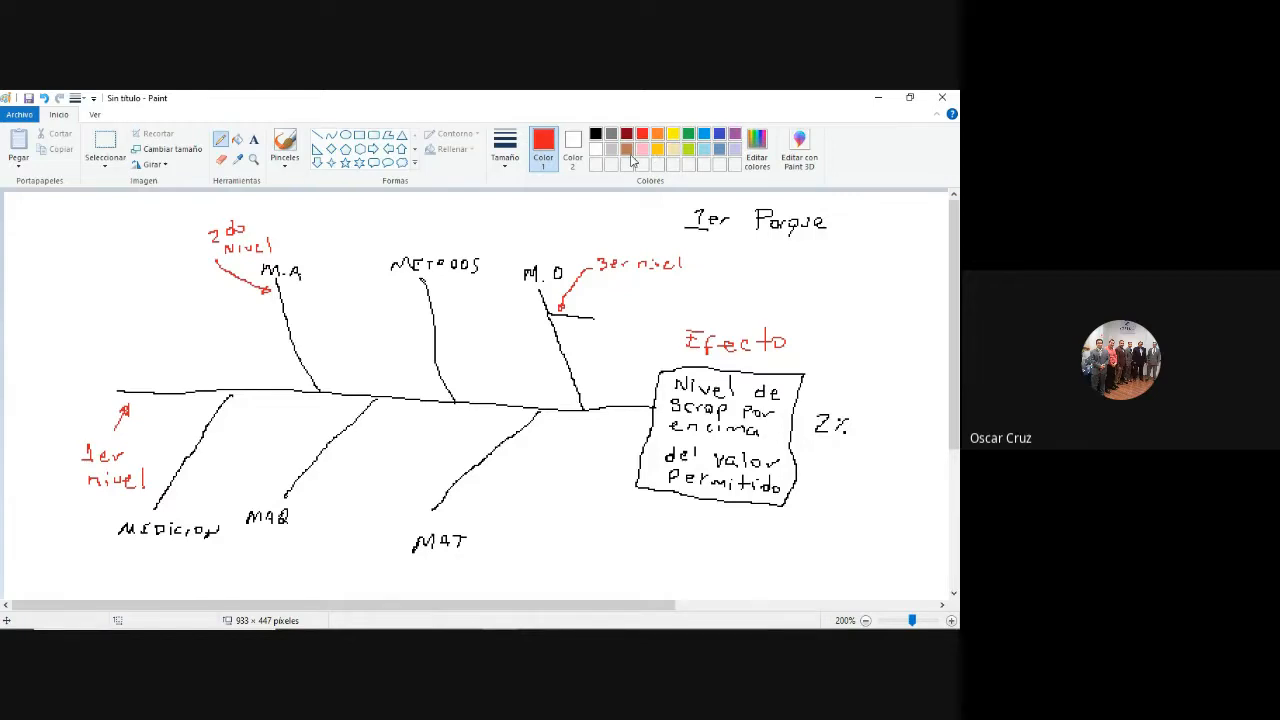
{"action": "left_click", "coordinate": [596, 134]}
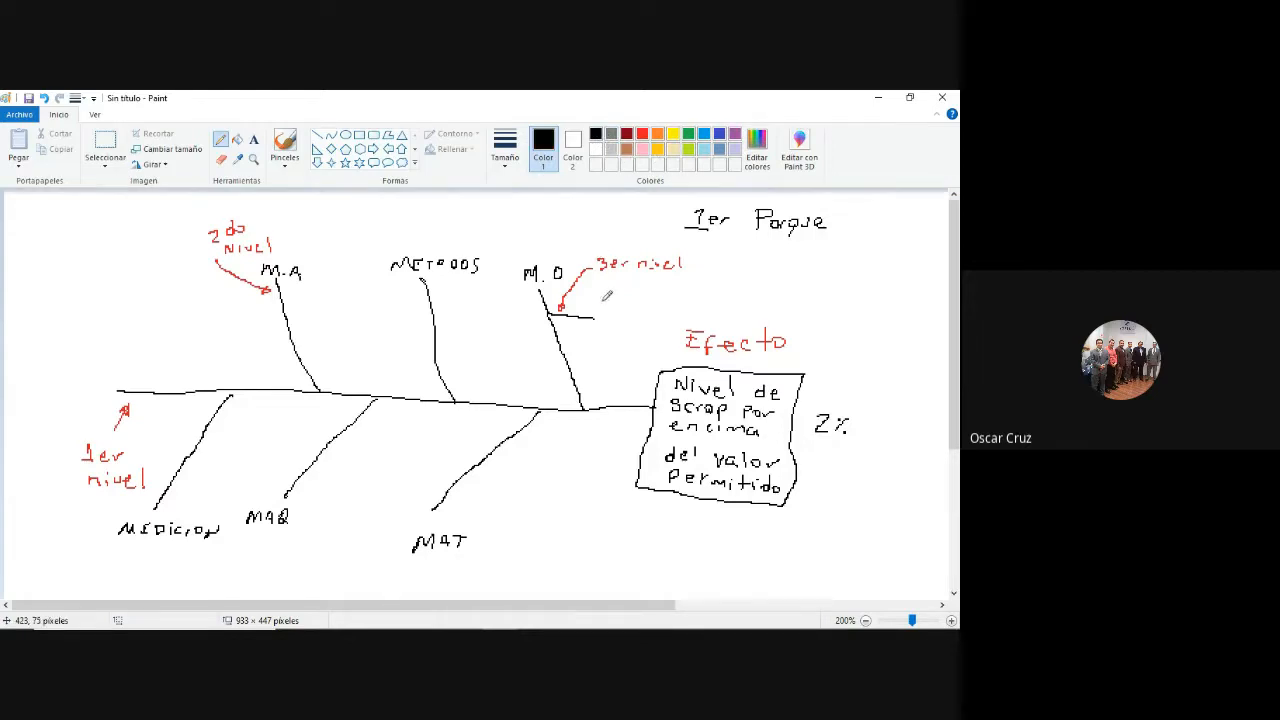
Handwrite "Descuido" at the end of the horizontal M.O sub-branch, redoing the last strokes of the word.
{"action": "left_click_drag", "start_coordinate": [599, 311], "coordinate": [649, 312]}
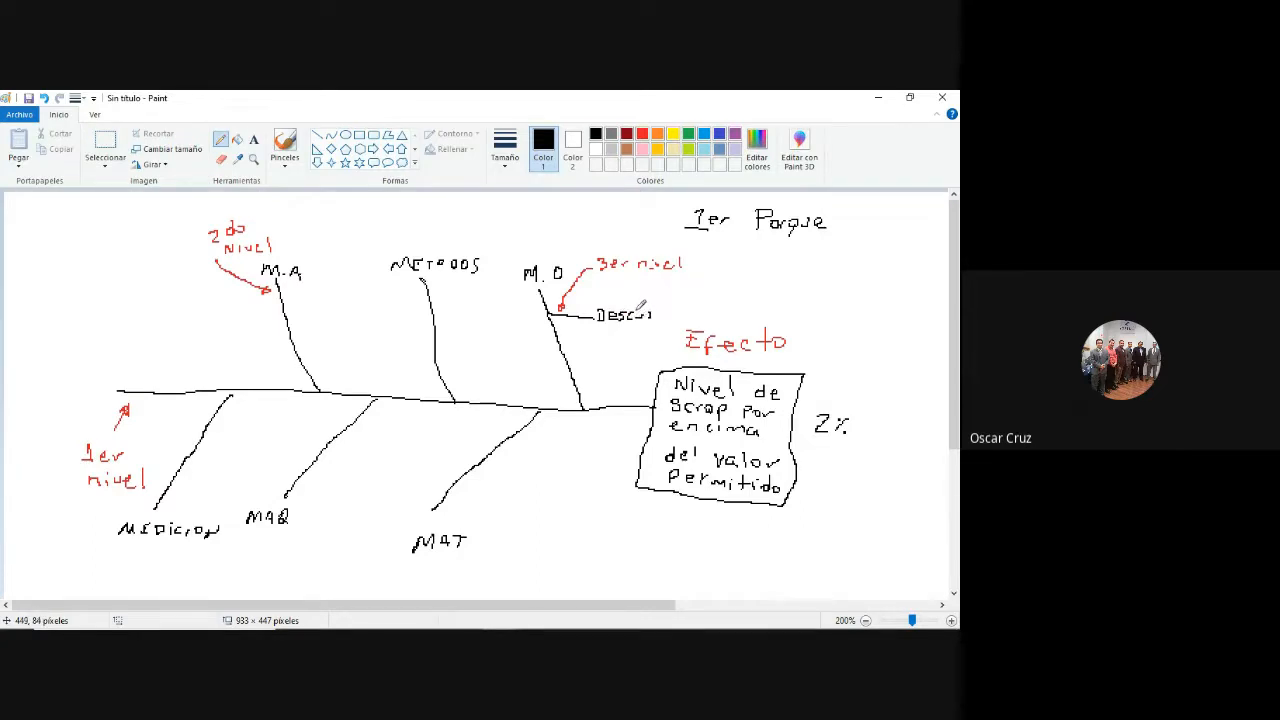
{"action": "key", "text": "ctrl+z"}
{"action": "left_click_drag", "start_coordinate": [637, 312], "coordinate": [662, 318]}
Handwrite "2do Porque" below "1er Porque".
{"action": "left_click_drag", "start_coordinate": [710, 245], "coordinate": [791, 256]}
{"action": "left_click_drag", "start_coordinate": [797, 250], "coordinate": [827, 262]}
{"action": "left_click_drag", "start_coordinate": [829, 259], "coordinate": [836, 262]}
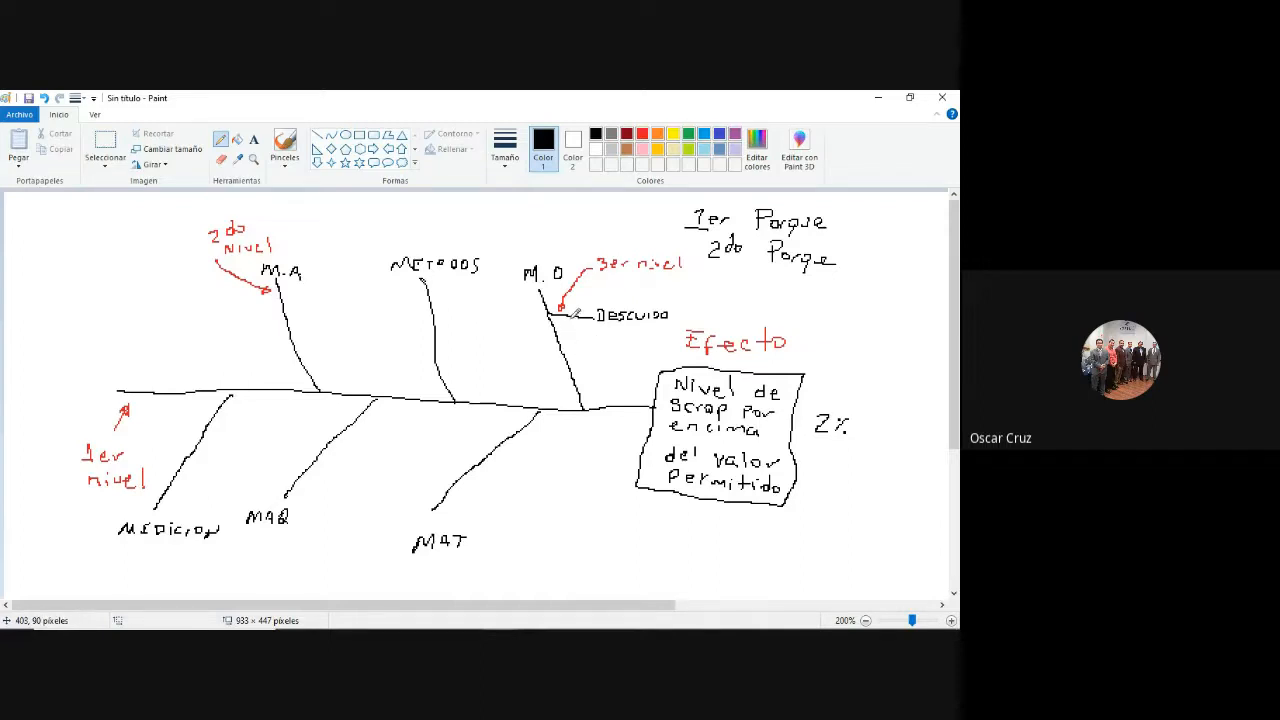
Draw a short vertical line down from the "Descuido" sub-branch and label it "uso del cel".
{"action": "left_click_drag", "start_coordinate": [572, 315], "coordinate": [574, 337]}
{"action": "left_click_drag", "start_coordinate": [583, 350], "coordinate": [592, 358]}
{"action": "mouse_move", "coordinate": [604, 351]}
{"action": "left_mouse_down"}
{"action": "mouse_move", "coordinate": [629, 361]}
{"action": "mouse_move", "coordinate": [593, 378]}
{"action": "mouse_move", "coordinate": [608, 377]}
{"action": "left_mouse_up"}
{"action": "left_click_drag", "start_coordinate": [614, 368], "coordinate": [614, 379]}
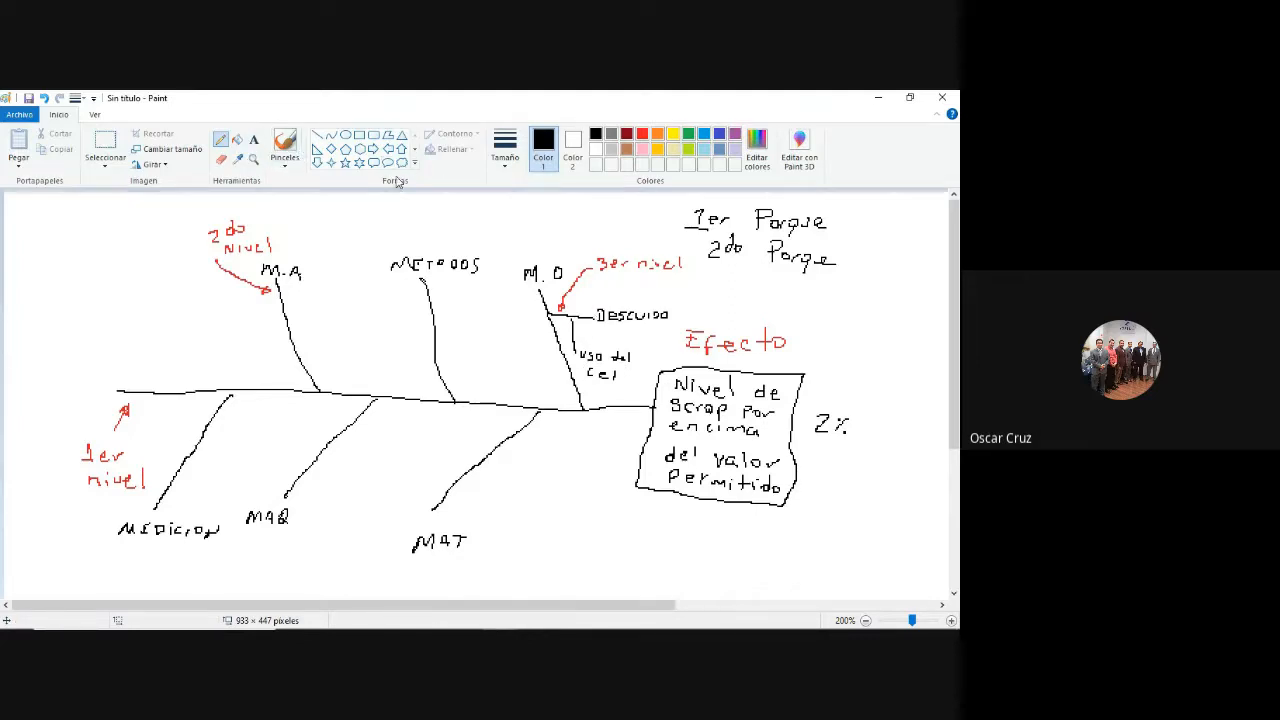
Label the vertical "uso del cel" line "4to nivel" with an arrow in red, and return the drawing color to black.
{"action": "left_click", "coordinate": [657, 135]}
{"action": "left_click", "coordinate": [642, 134]}
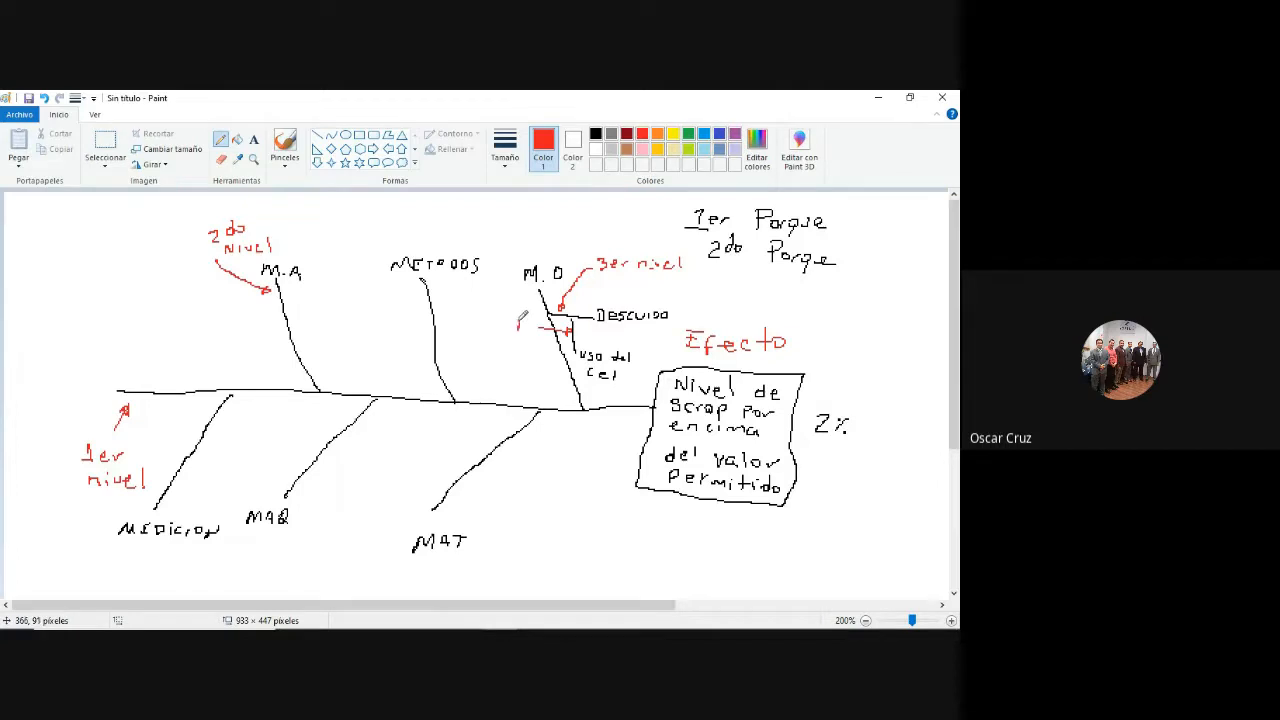
{"action": "mouse_move", "coordinate": [535, 315]}
{"action": "left_mouse_down"}
{"action": "mouse_move", "coordinate": [542, 326]}
{"action": "mouse_move", "coordinate": [518, 342]}
{"action": "mouse_move", "coordinate": [543, 340]}
{"action": "left_mouse_up"}
{"action": "left_click", "coordinate": [596, 134]}
Add "3er Porque" to the list and handwrite "ausencia de politicas de uso del cel" beside a small tick on the fourth-level line.
{"action": "mouse_move", "coordinate": [714, 269]}
{"action": "left_mouse_down"}
{"action": "mouse_move", "coordinate": [793, 299]}
{"action": "mouse_move", "coordinate": [789, 281]}
{"action": "mouse_move", "coordinate": [845, 293]}
{"action": "left_mouse_up"}
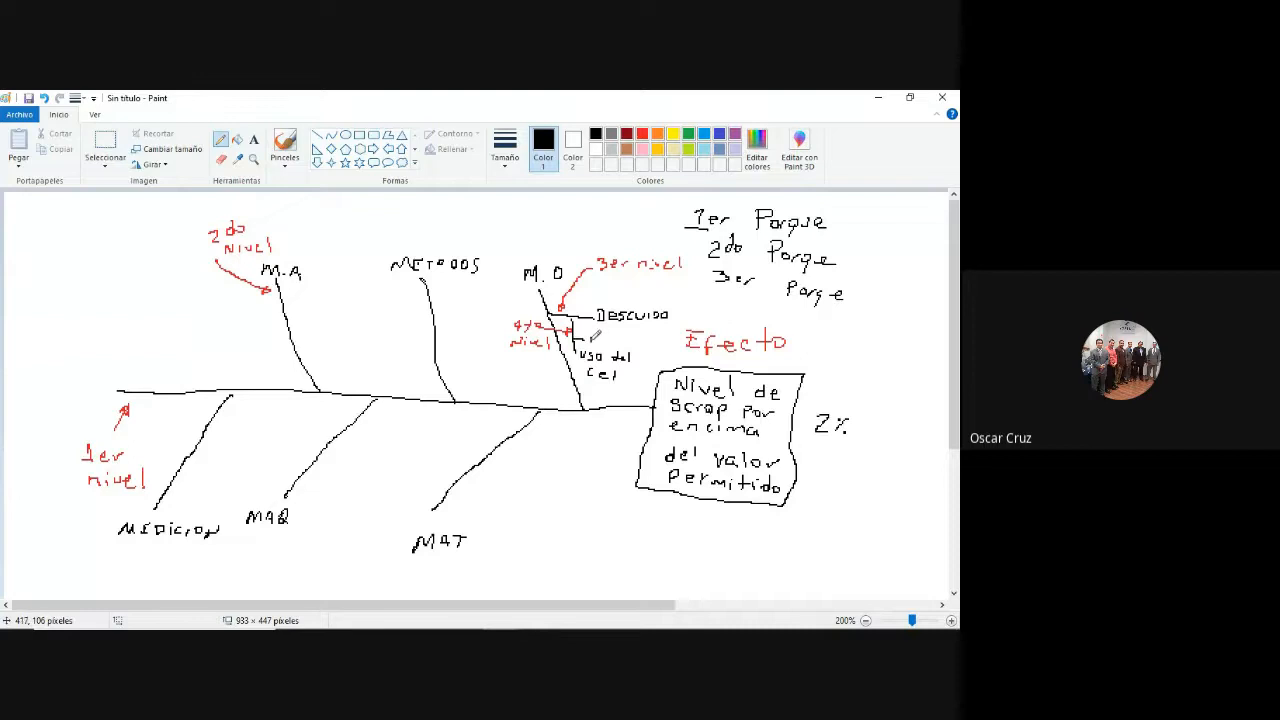
{"action": "left_click_drag", "start_coordinate": [613, 339], "coordinate": [650, 343]}
{"action": "key", "text": "ctrl+z"}
{"action": "mouse_move", "coordinate": [598, 332]}
{"action": "left_mouse_down"}
{"action": "mouse_move", "coordinate": [680, 339]}
{"action": "mouse_move", "coordinate": [657, 361]}
{"action": "mouse_move", "coordinate": [826, 368]}
{"action": "left_mouse_up"}
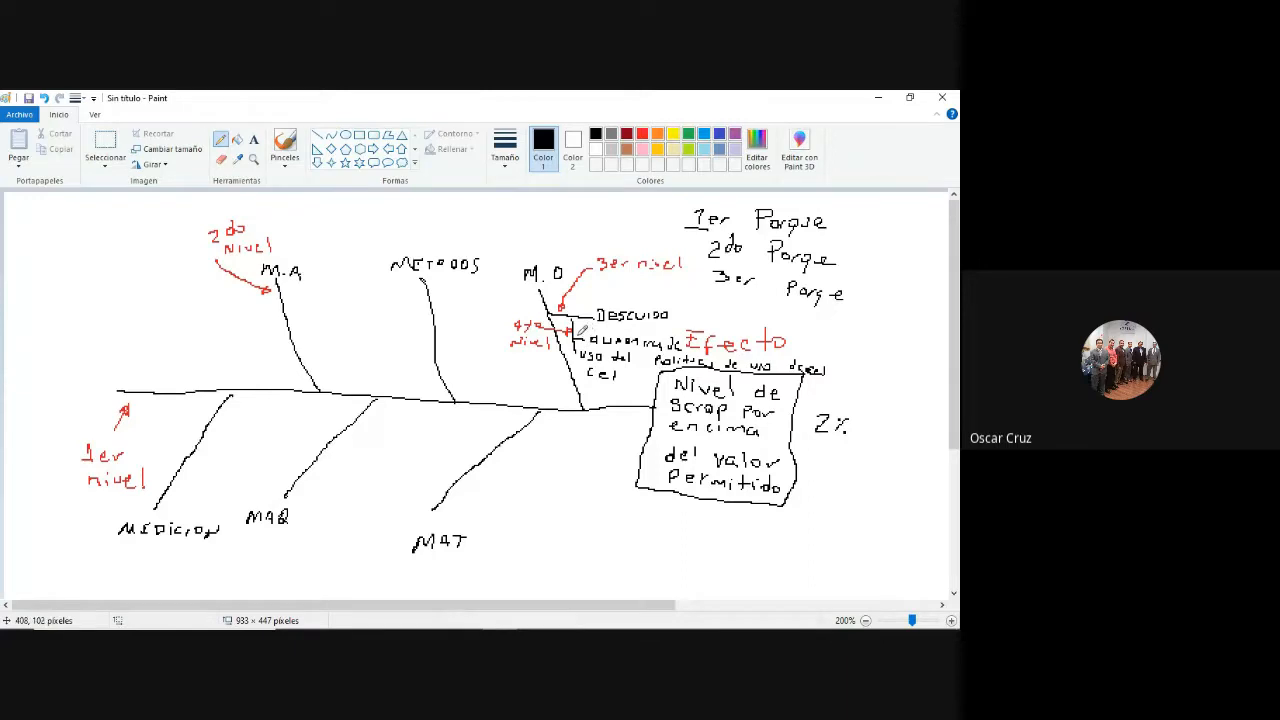
Label the small fourth-level tick "Quinto nivel" with a red arrow, and draw another red arrow toward the "Porque" list.
{"action": "left_click", "coordinate": [642, 134]}
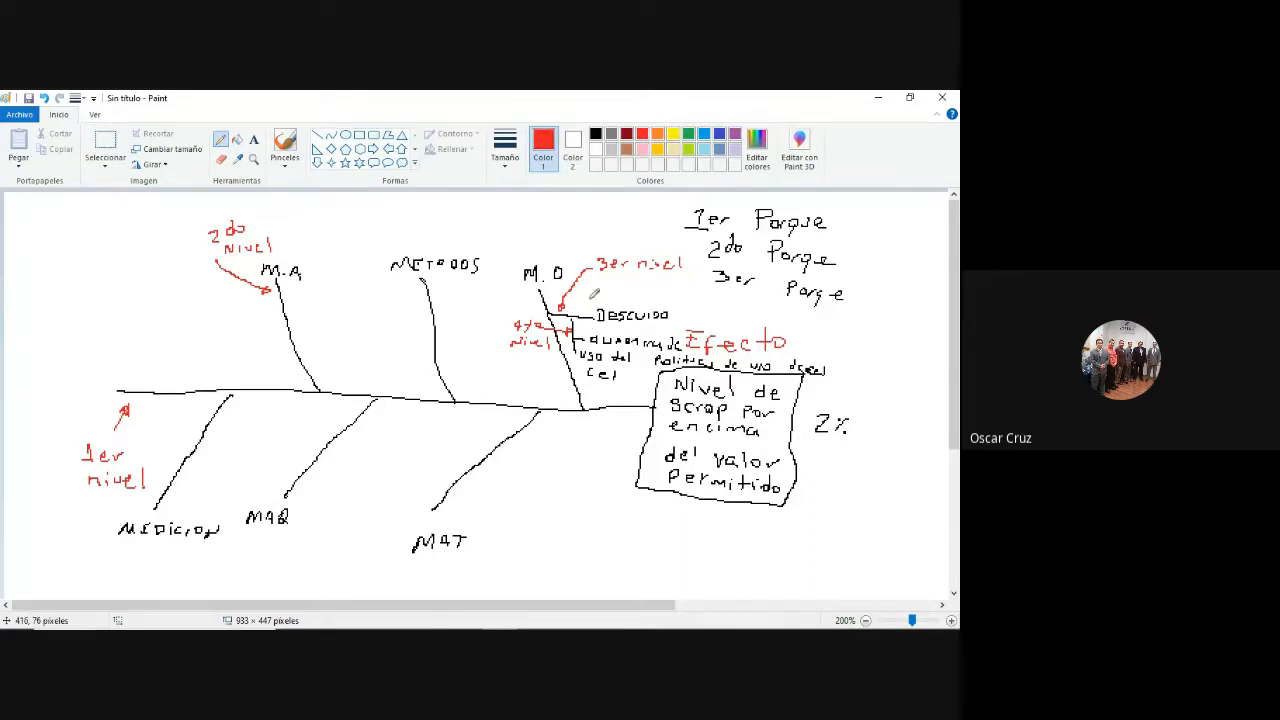
{"action": "left_click_drag", "start_coordinate": [588, 329], "coordinate": [636, 329]}
{"action": "left_click_drag", "start_coordinate": [645, 326], "coordinate": [741, 324]}
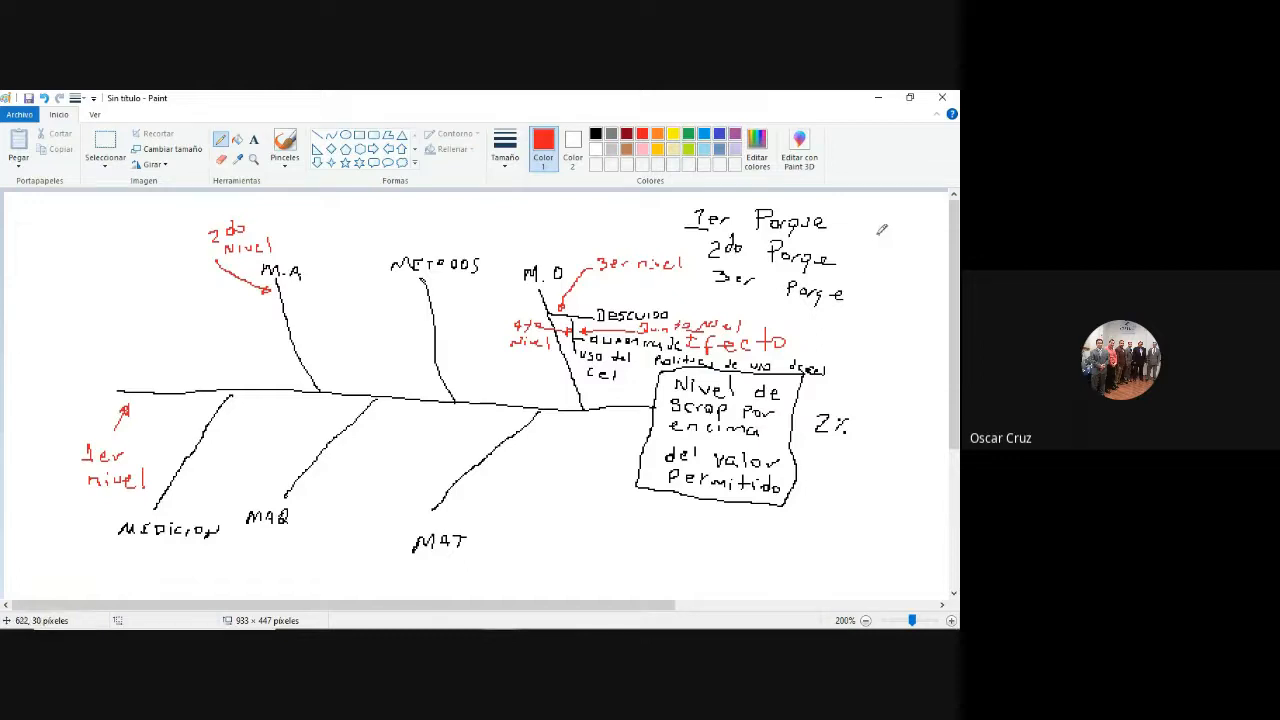
{"action": "left_click_drag", "start_coordinate": [879, 236], "coordinate": [853, 249]}
Switch to the tools PDF, read step 6 of the cause-and-effect procedure selecting "Espinas" and "5 ó 6", and return to Paint.
{"action": "key", "text": "alt+Tab"}
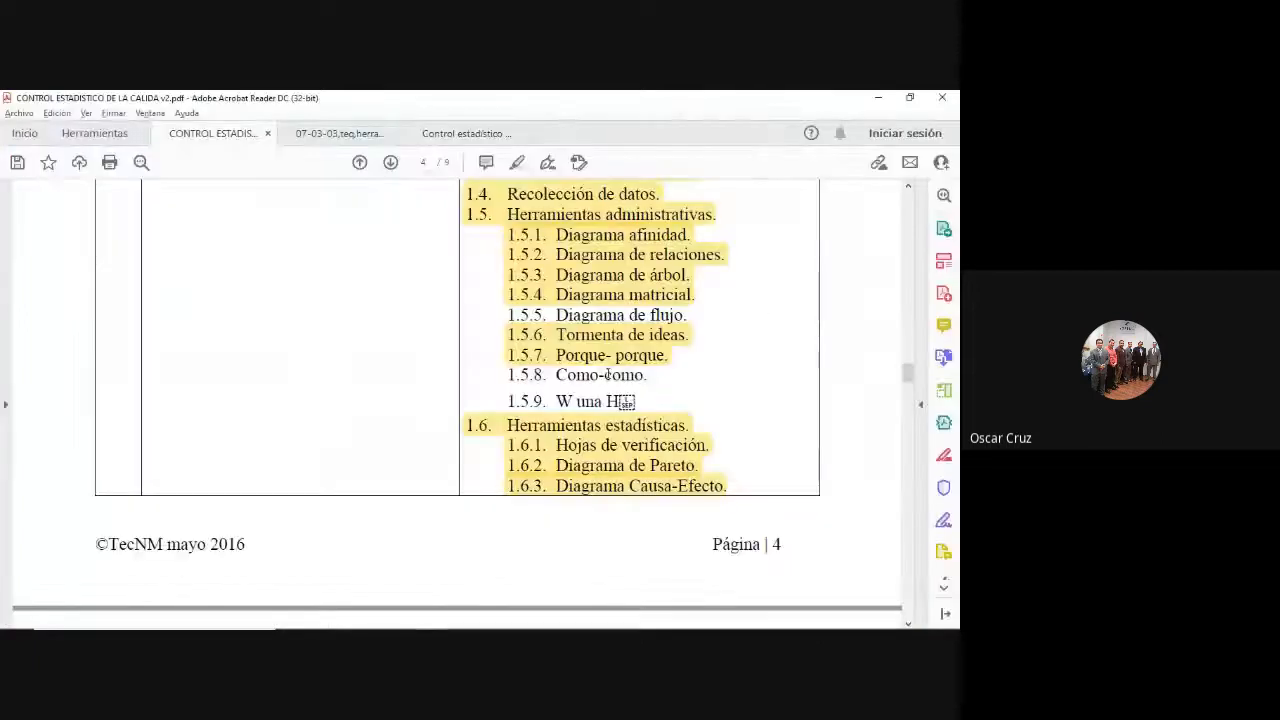
{"action": "left_click", "coordinate": [325, 127]}
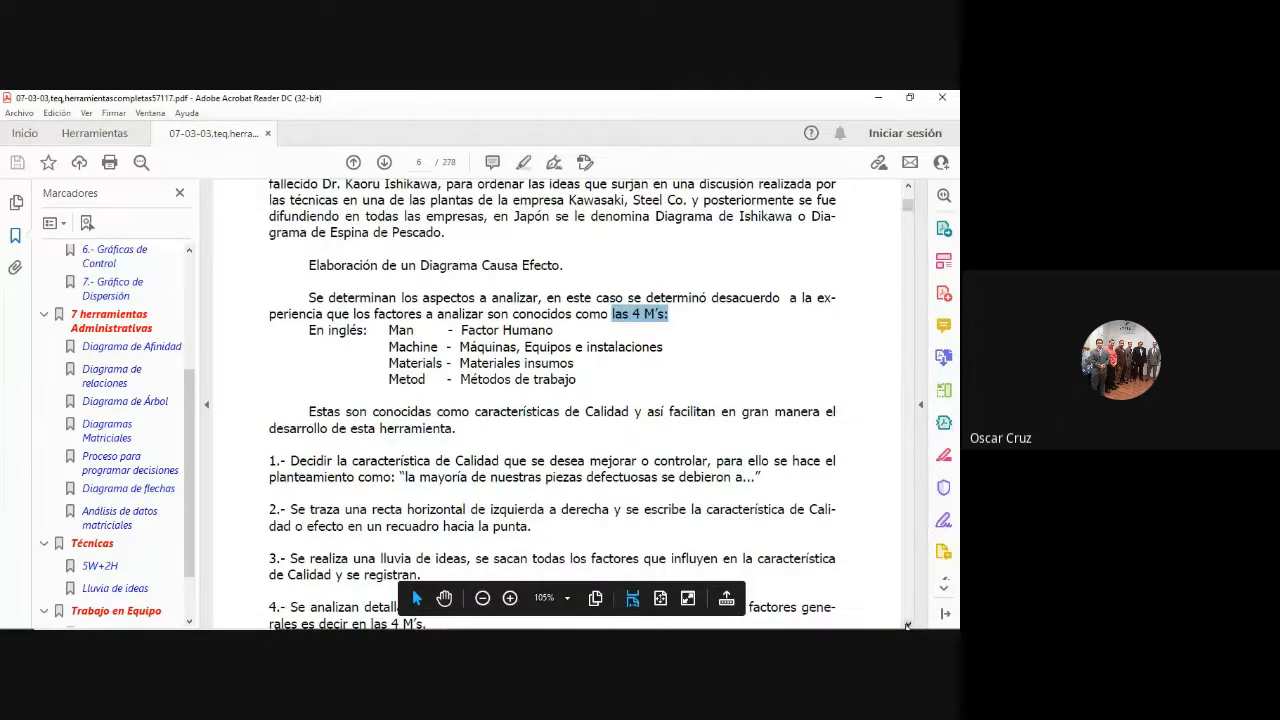
{"action": "scroll", "coordinate": [907, 625], "scroll_direction": "down", "scroll_amount": 5}
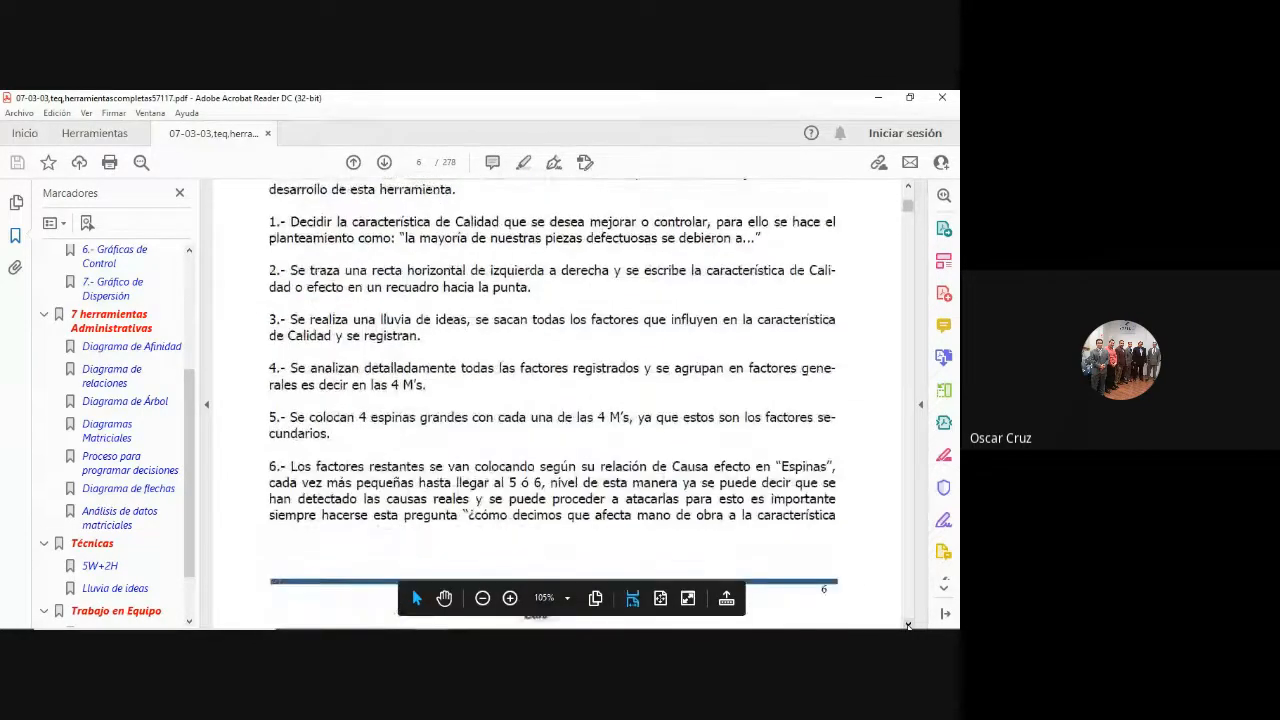
{"action": "scroll", "coordinate": [381, 353], "scroll_direction": "down", "scroll_amount": 3}
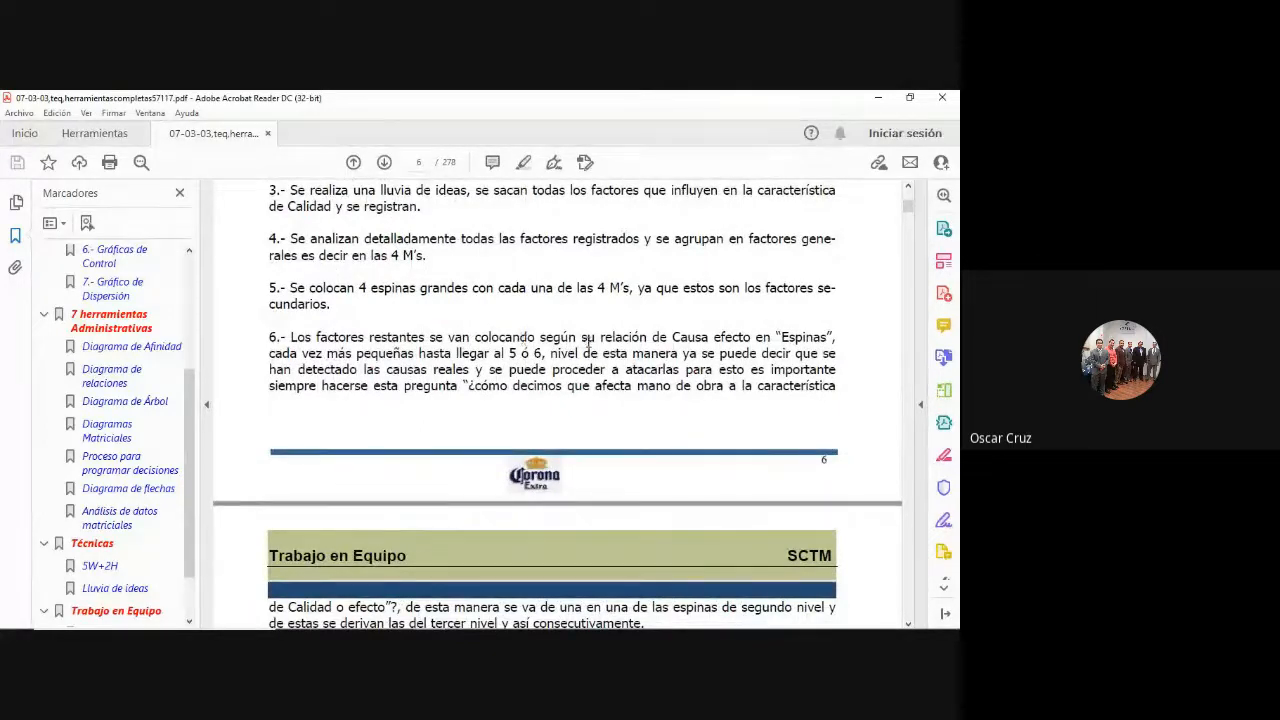
{"action": "double_click", "coordinate": [780, 337]}
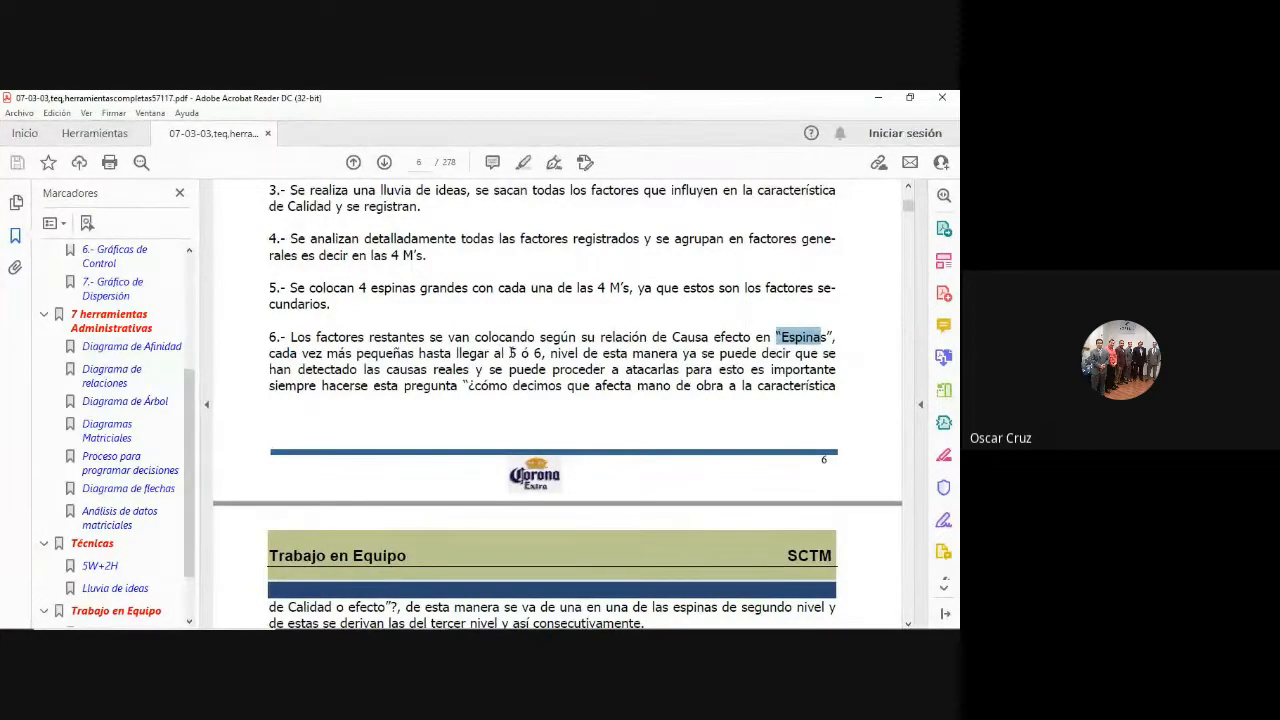
{"action": "left_click_drag", "start_coordinate": [509, 353], "coordinate": [543, 358]}
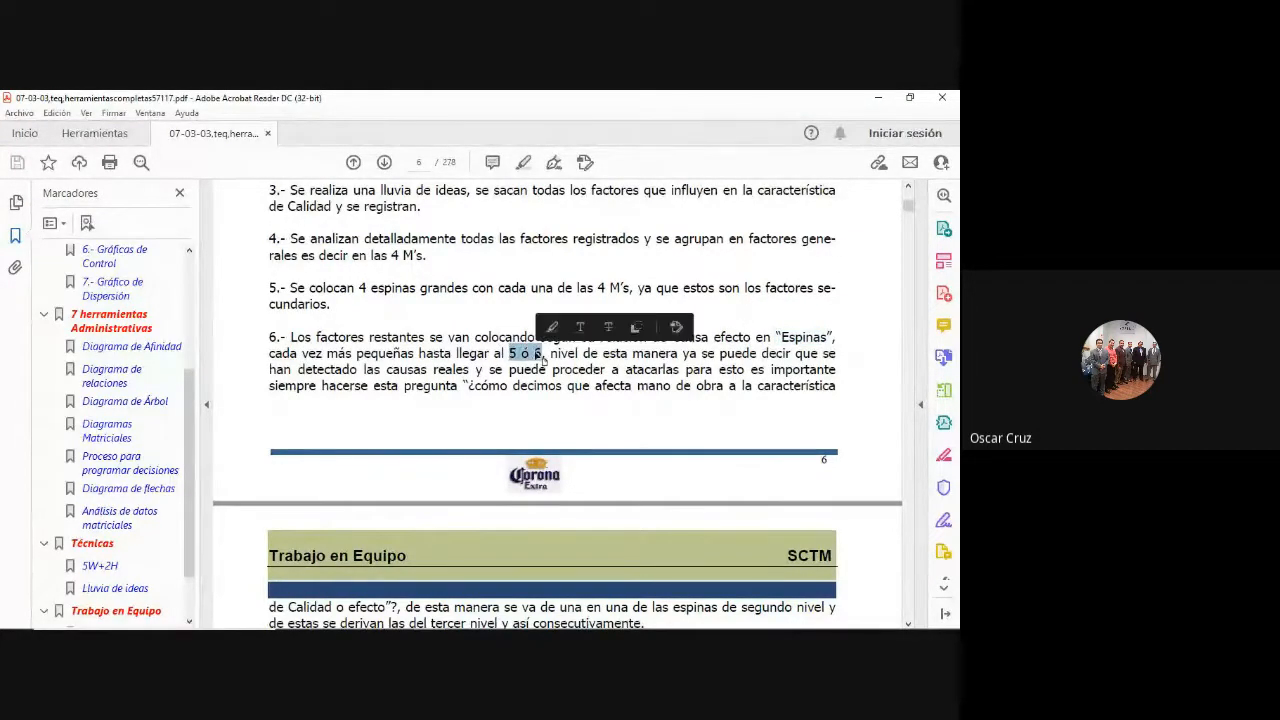
{"action": "key", "text": "alt+Tab"}
{"action": "key", "text": "alt+Tab"}
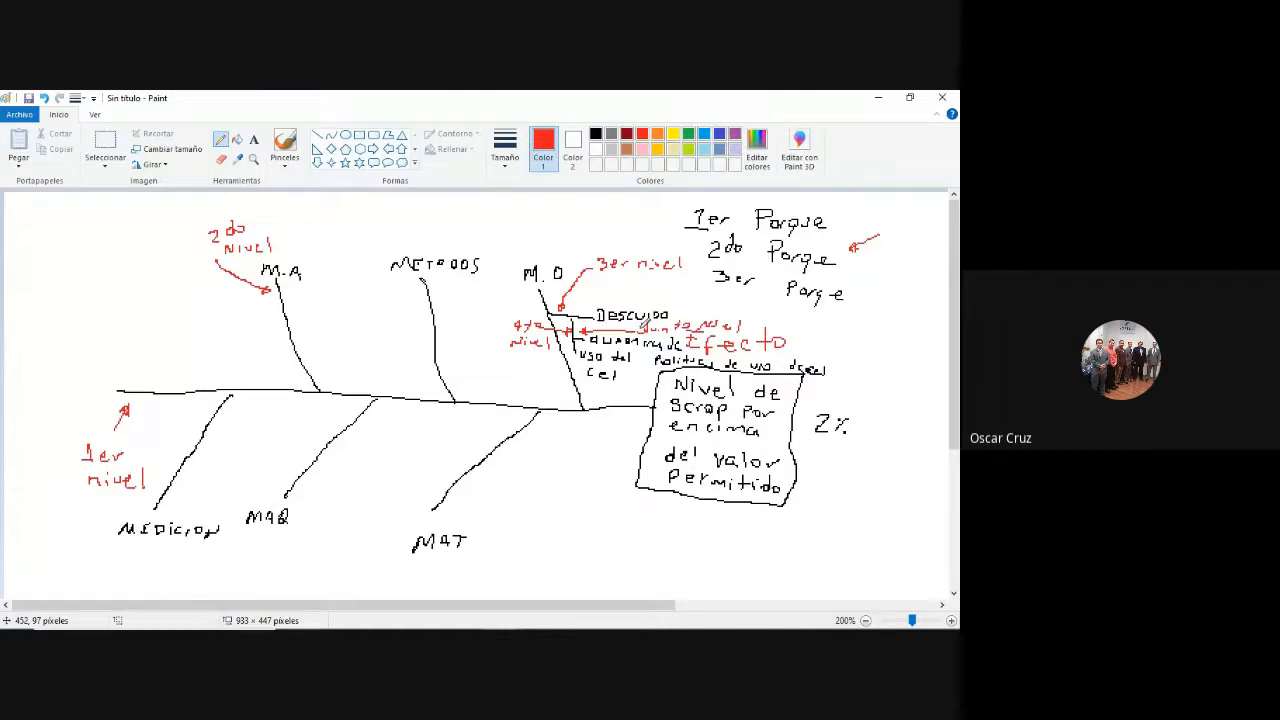
Switch back to the tools PDF and select the word "reales" in step 6 while reading about the real causes.
{"action": "key", "text": "alt+Tab"}
{"action": "key", "text": "alt+Tab"}
{"action": "key", "text": "Tab"}
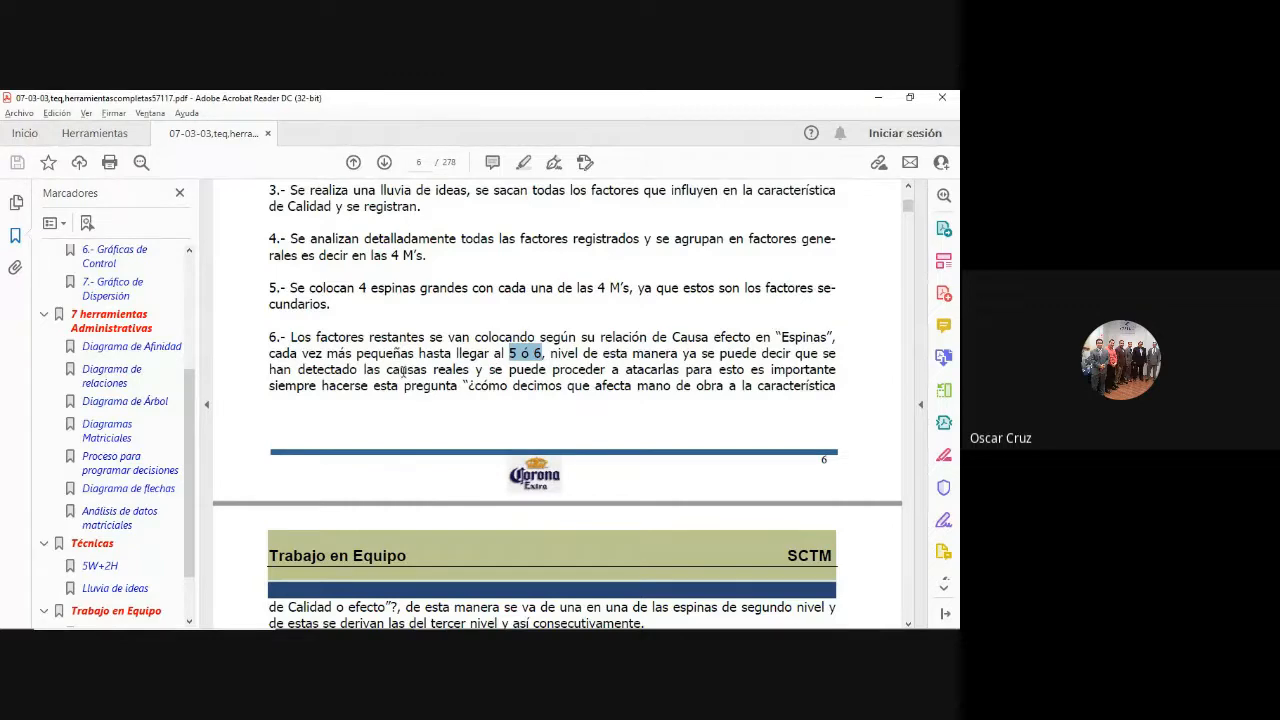
{"action": "left_click_drag", "start_coordinate": [435, 369], "coordinate": [466, 370]}
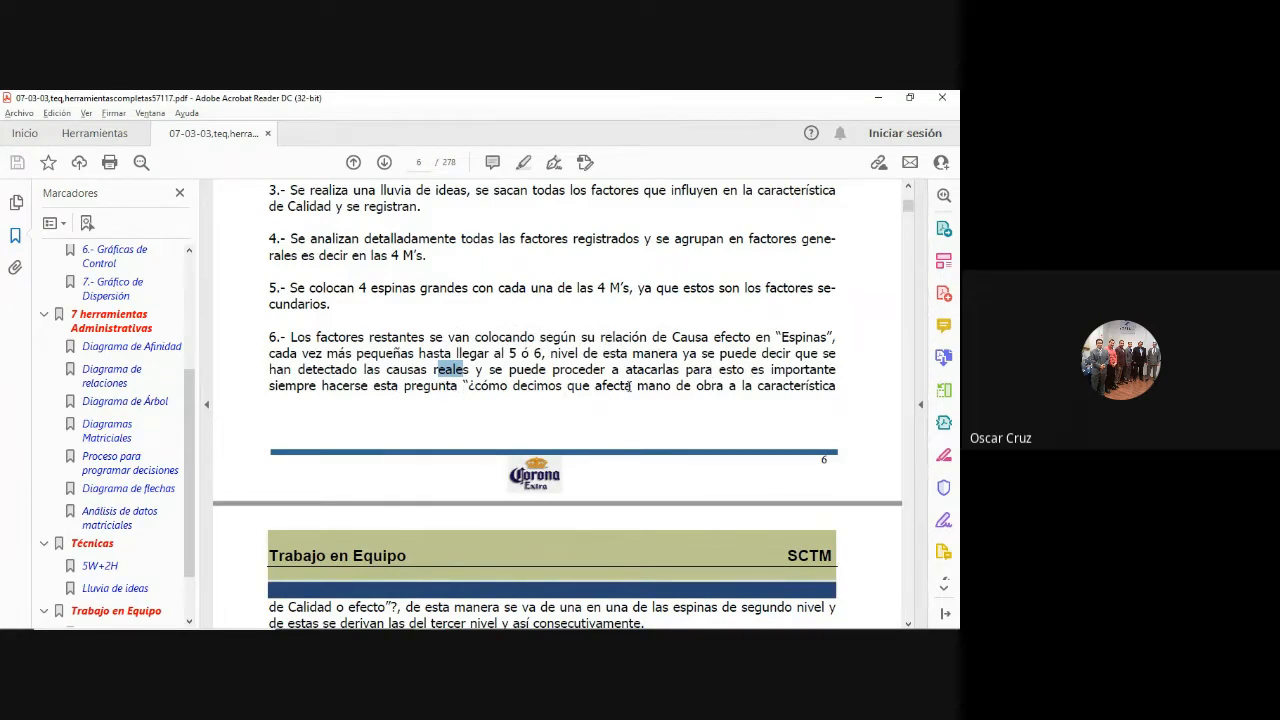
Read steps 7 and 8 and the cause-level example diagram on page 7, comparing it with the Ishikawa sketch in Paint.
{"action": "left_click", "coordinate": [908, 623]}
{"action": "scroll", "coordinate": [908, 623], "scroll_direction": "down", "scroll_amount": 3}
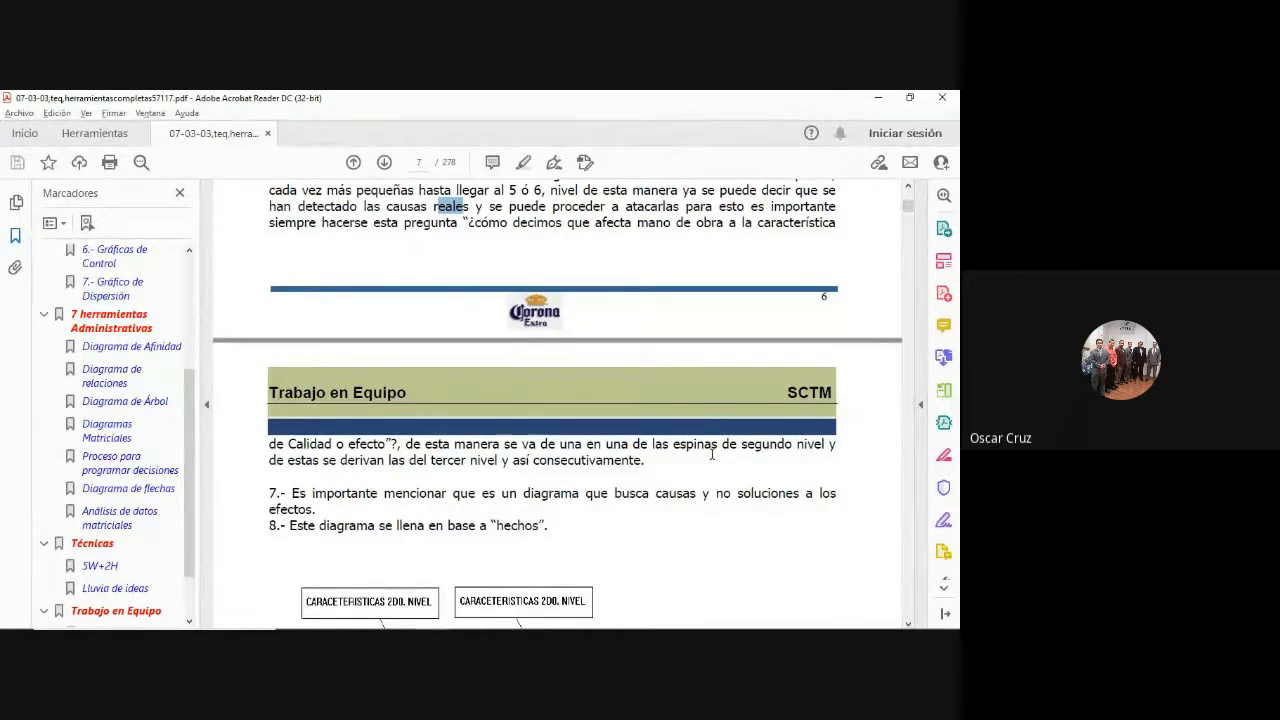
{"action": "left_click", "coordinate": [908, 623]}
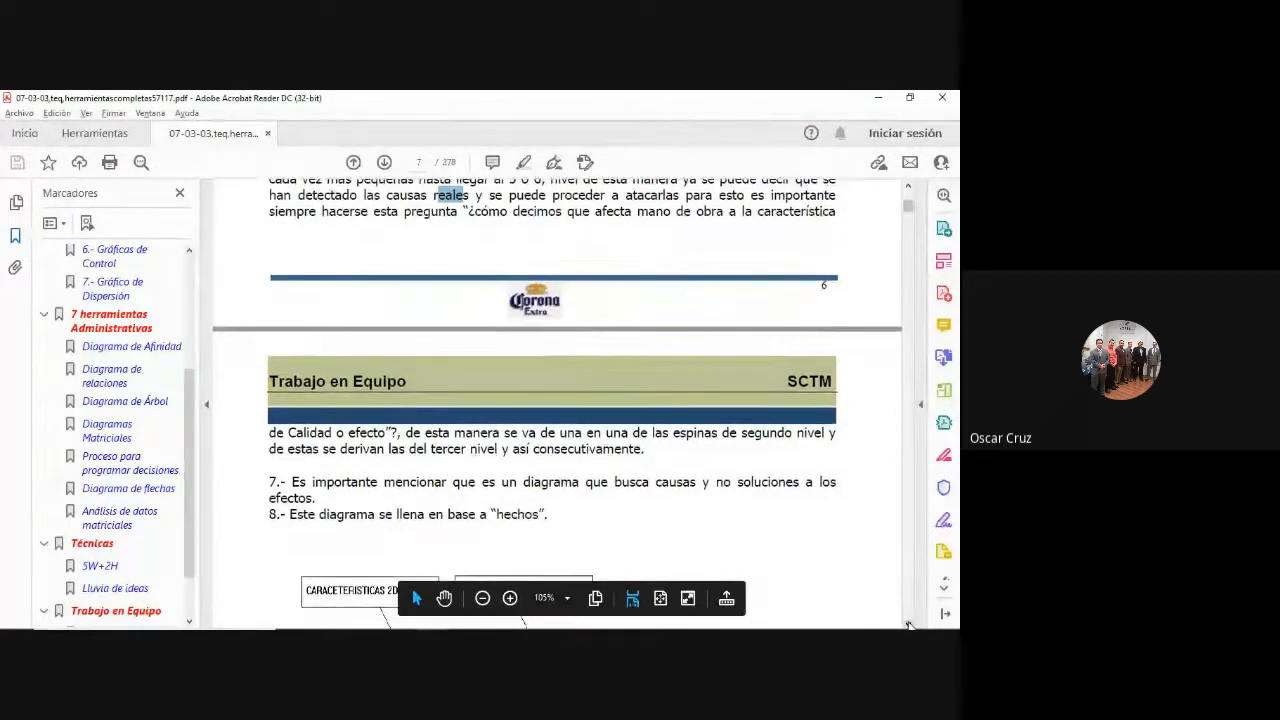
{"action": "left_click", "coordinate": [909, 625]}
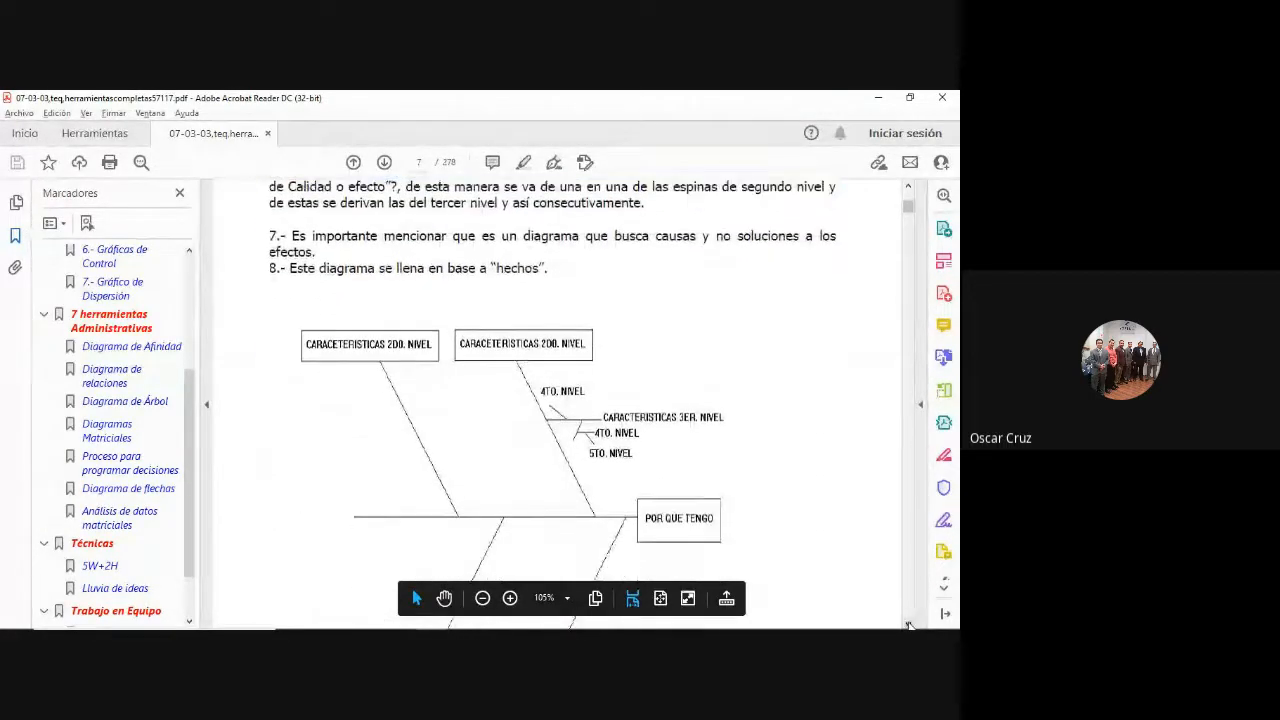
{"action": "key", "text": "alt+Tab"}
{"action": "key", "text": "alt+Tab"}
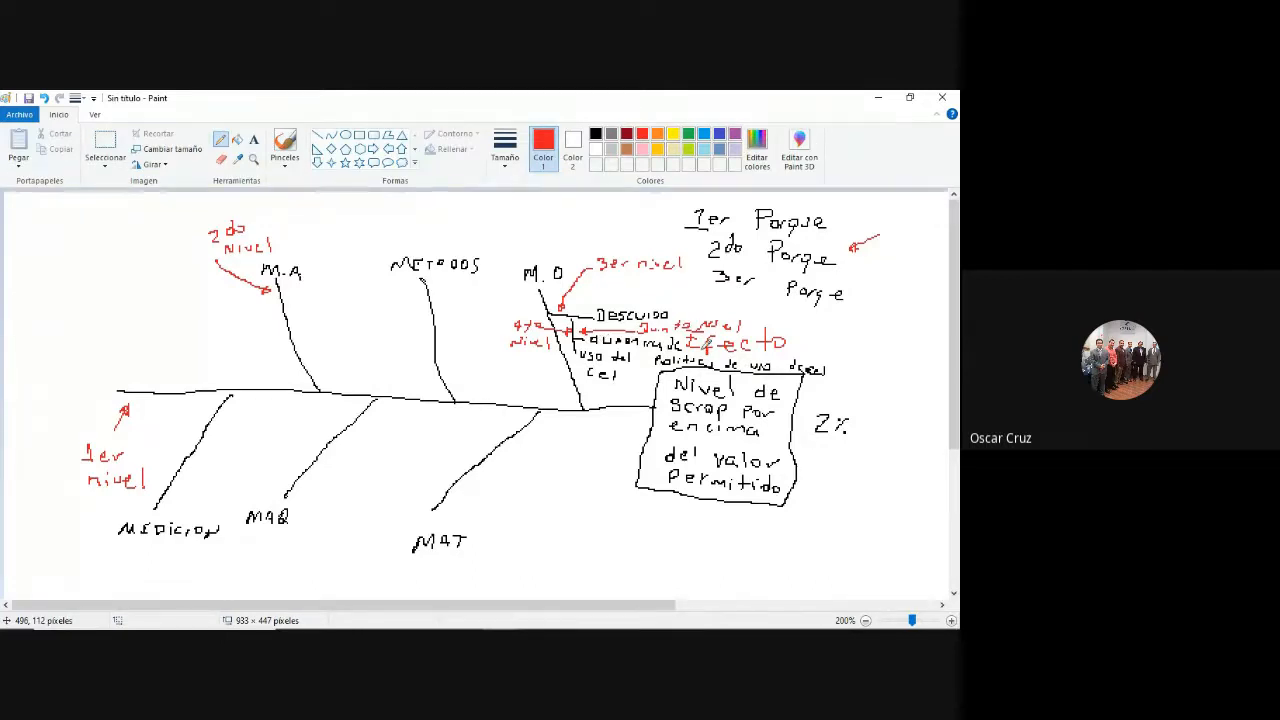
{"action": "key", "text": "alt+Tab"}
{"action": "key", "text": "alt+Tab"}
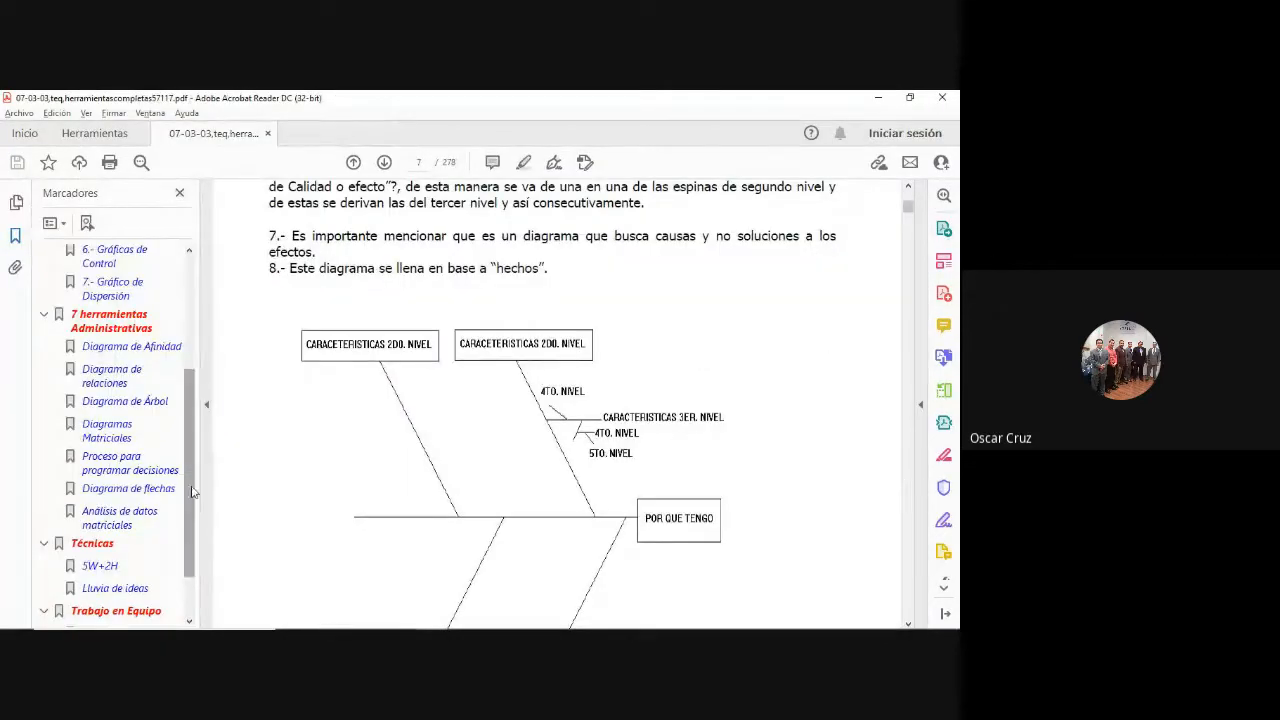
Go to the "Lluvia de ideas" section of the tools PDF and find its cause-and-effect example on page 220.
{"action": "scroll", "coordinate": [184, 489], "scroll_direction": "down", "scroll_amount": 2}
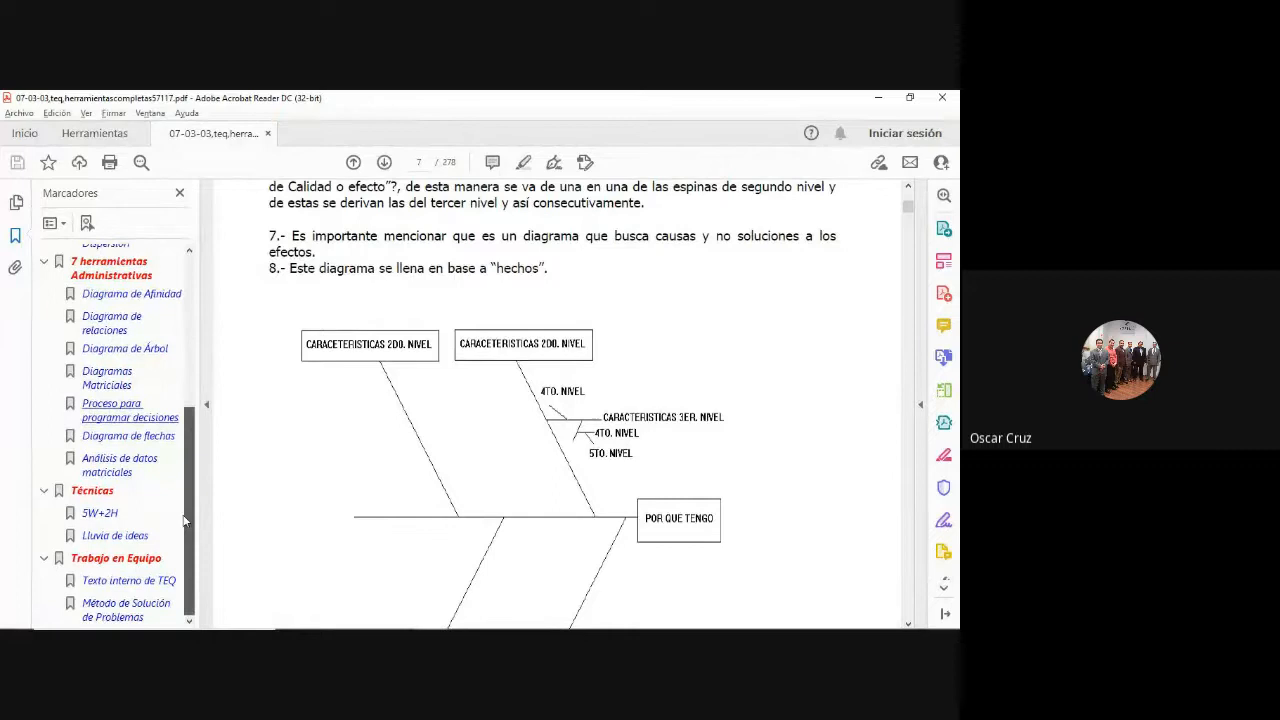
{"action": "left_click", "coordinate": [115, 535]}
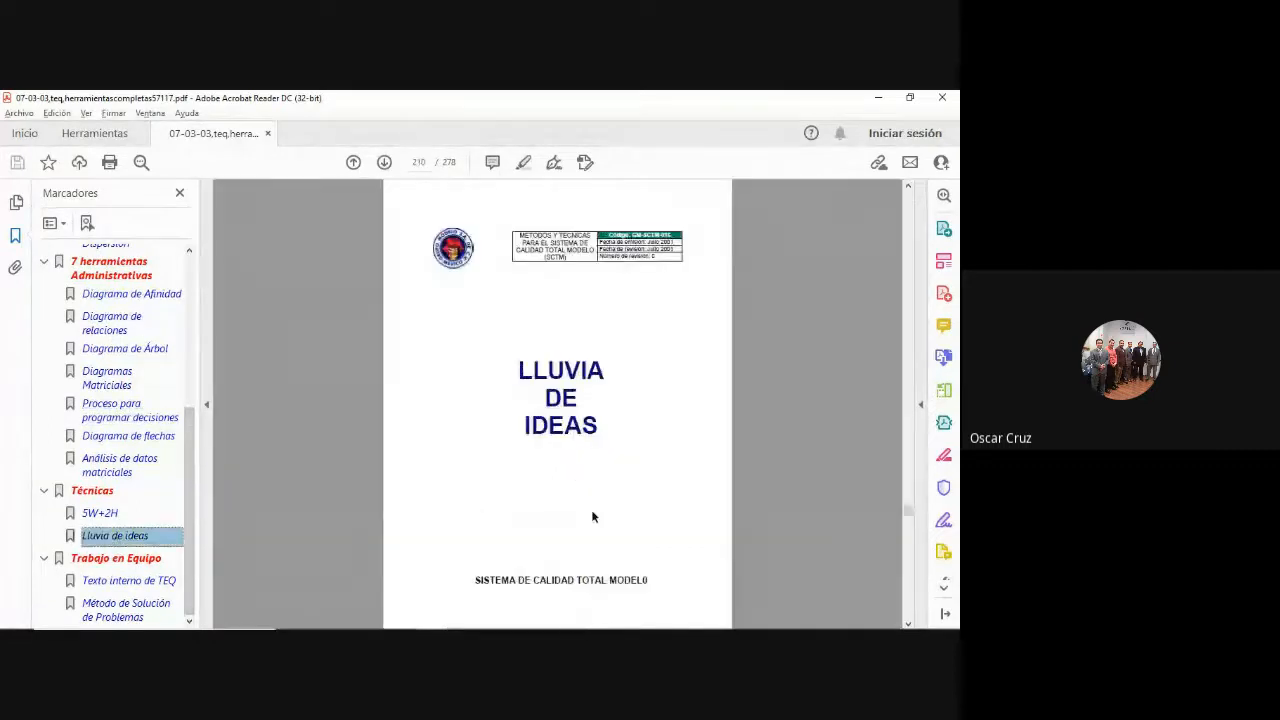
{"action": "left_click", "coordinate": [906, 590]}
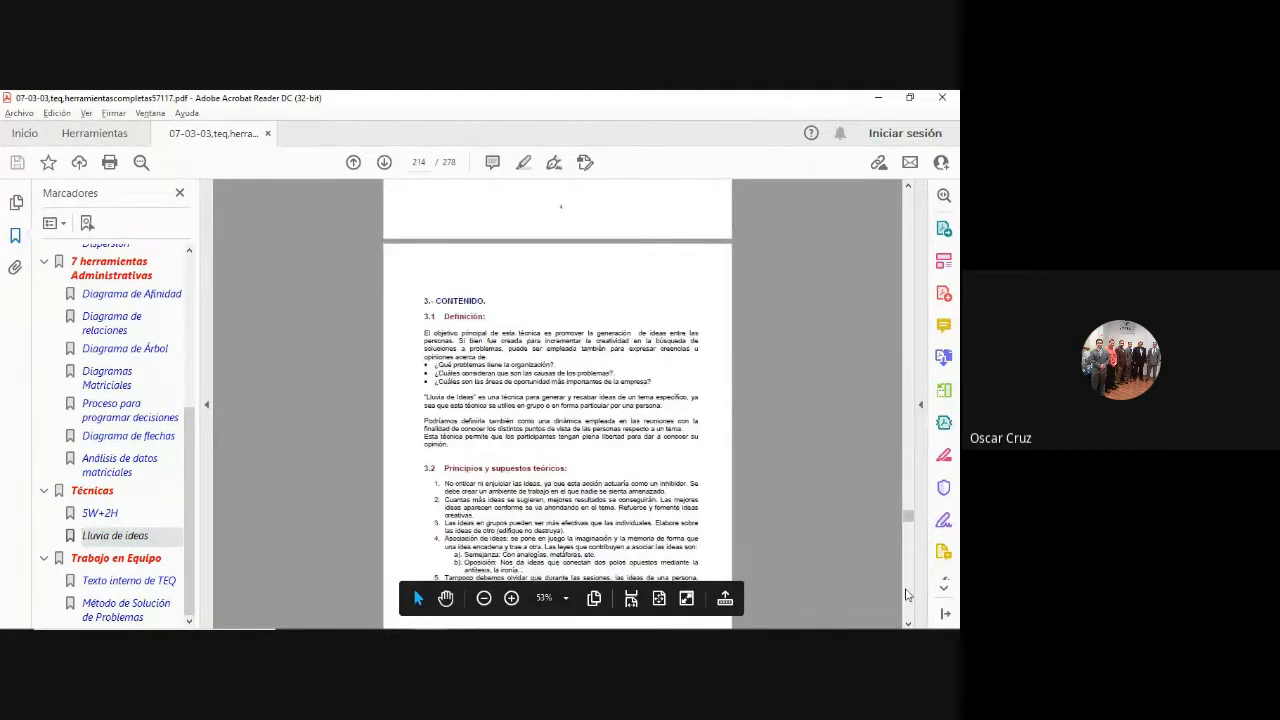
{"action": "left_click", "coordinate": [908, 595]}
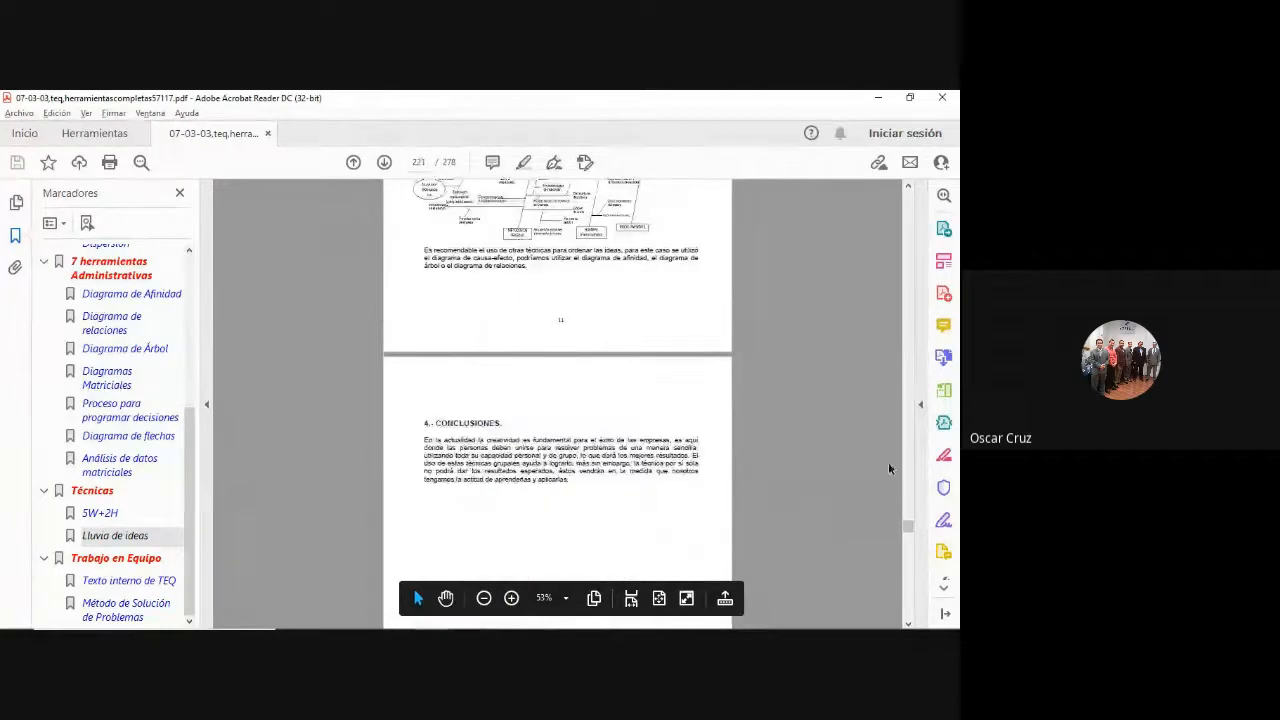
{"action": "left_click", "coordinate": [908, 187]}
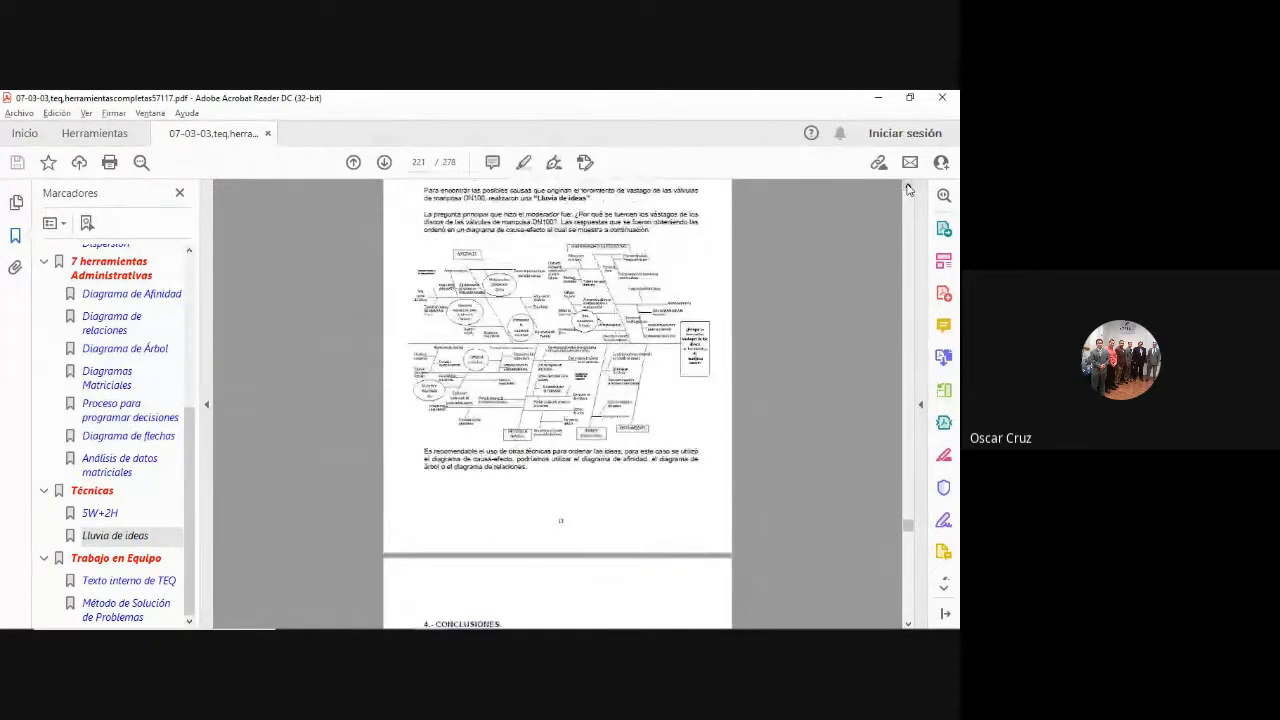
{"action": "left_click", "coordinate": [908, 189]}
{"action": "left_click", "coordinate": [908, 189]}
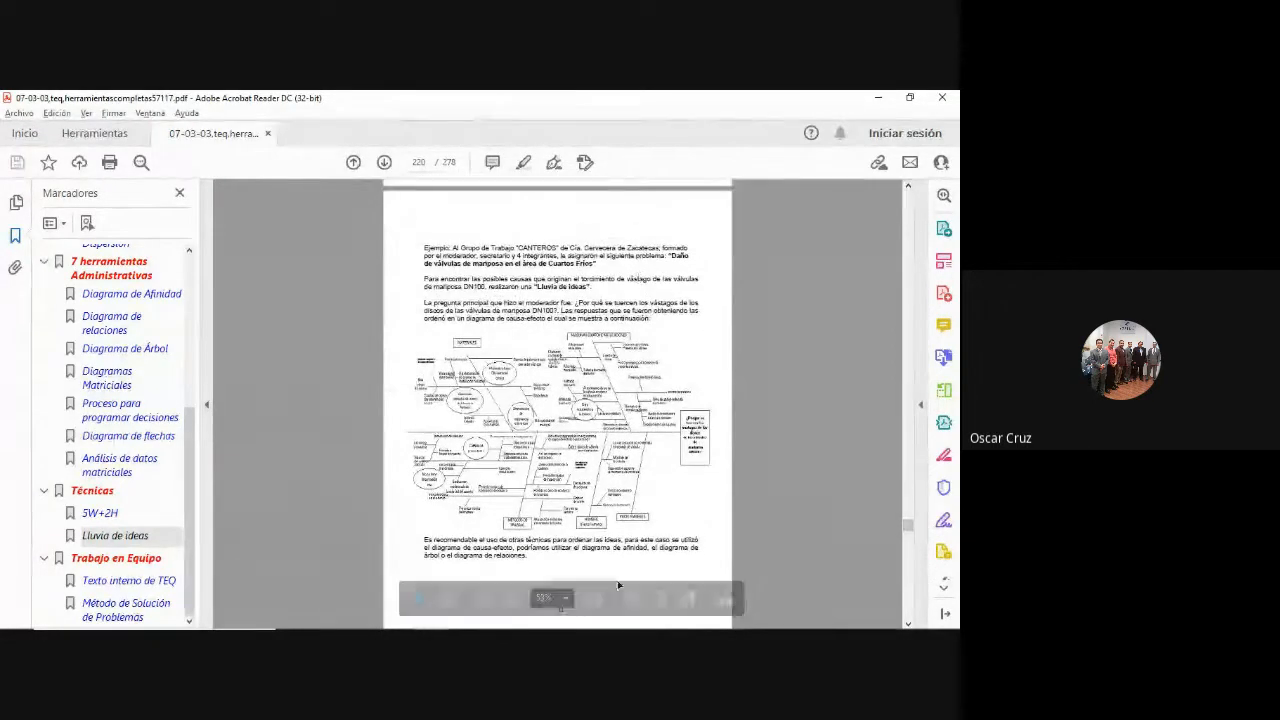
Enlarge the example fishbone diagram to 125% and examine its category branches and the effect box about the DN100 butterfly valves.
{"action": "left_click", "coordinate": [510, 598]}
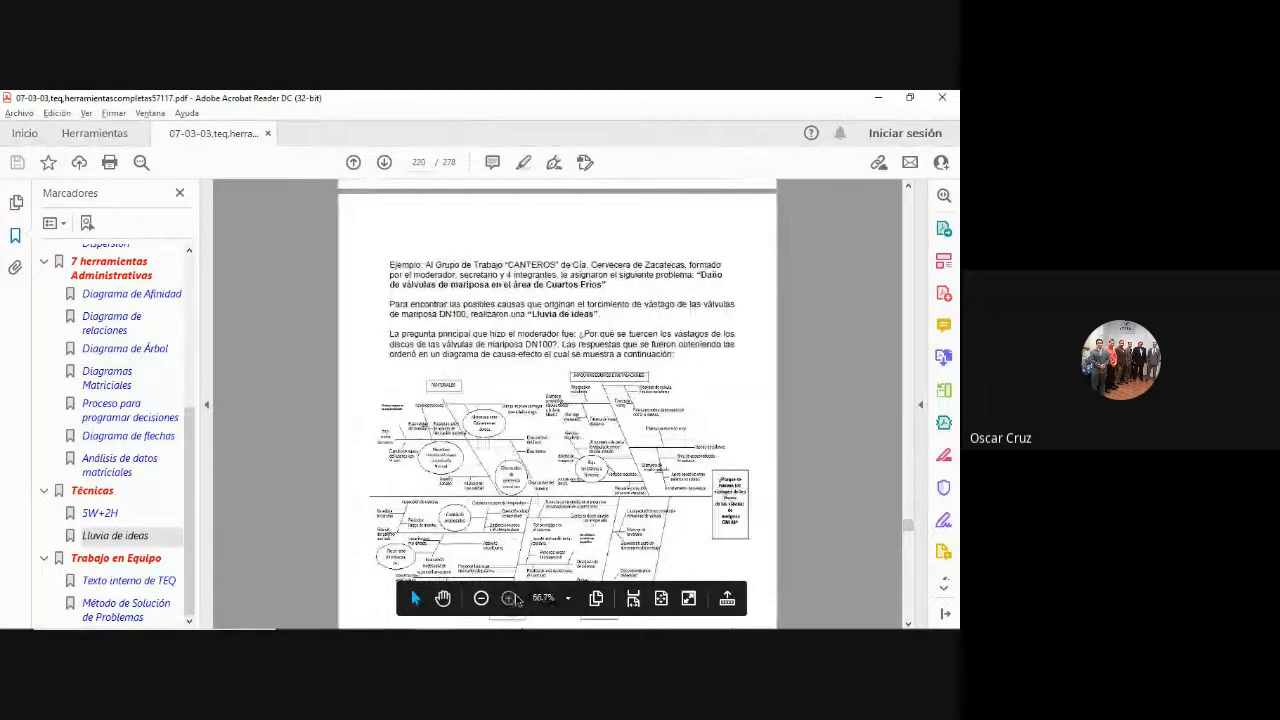
{"action": "left_click", "coordinate": [512, 598]}
{"action": "left_click", "coordinate": [512, 598]}
{"action": "left_click", "coordinate": [512, 598]}
{"action": "left_click", "coordinate": [908, 614]}
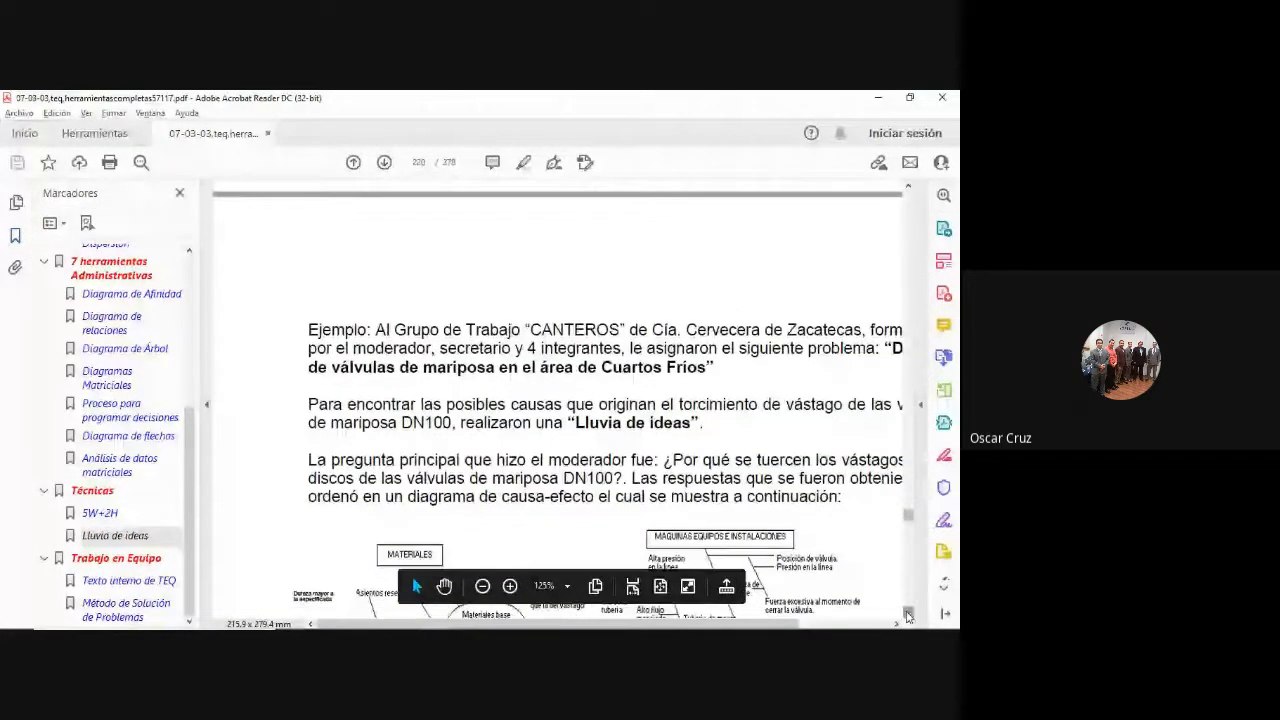
{"action": "left_click", "coordinate": [908, 614]}
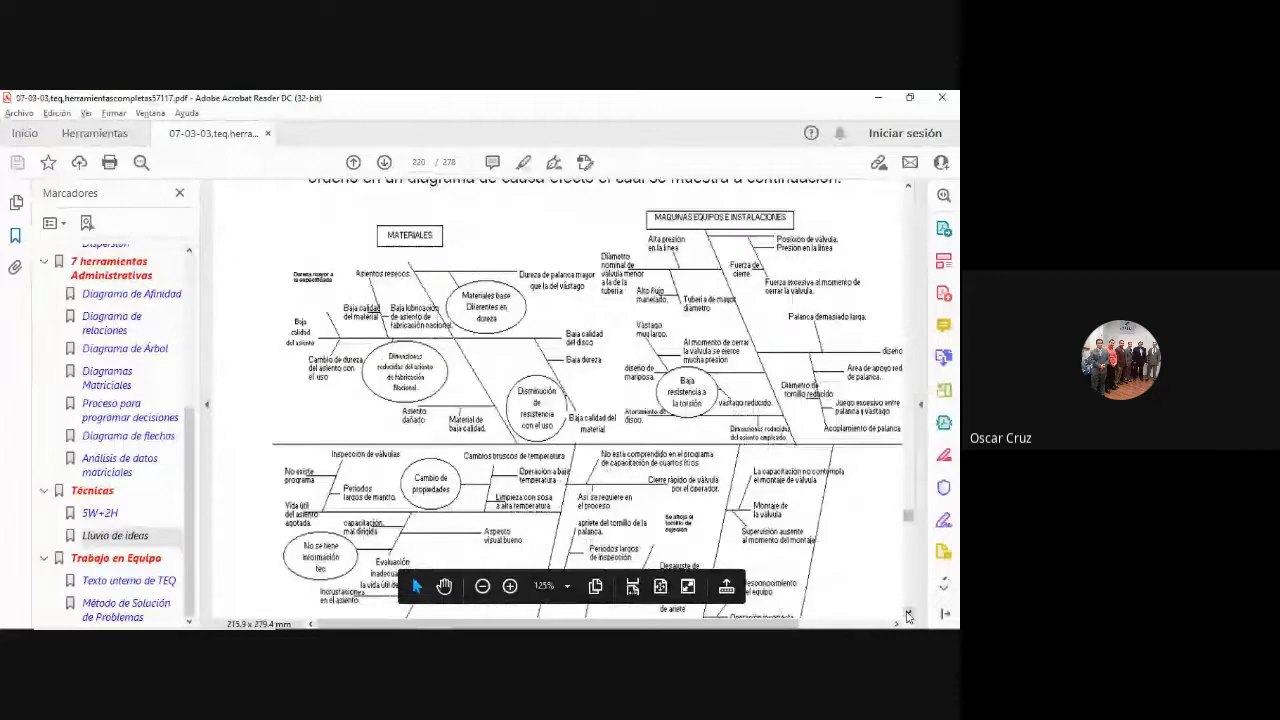
{"action": "left_click", "coordinate": [908, 614]}
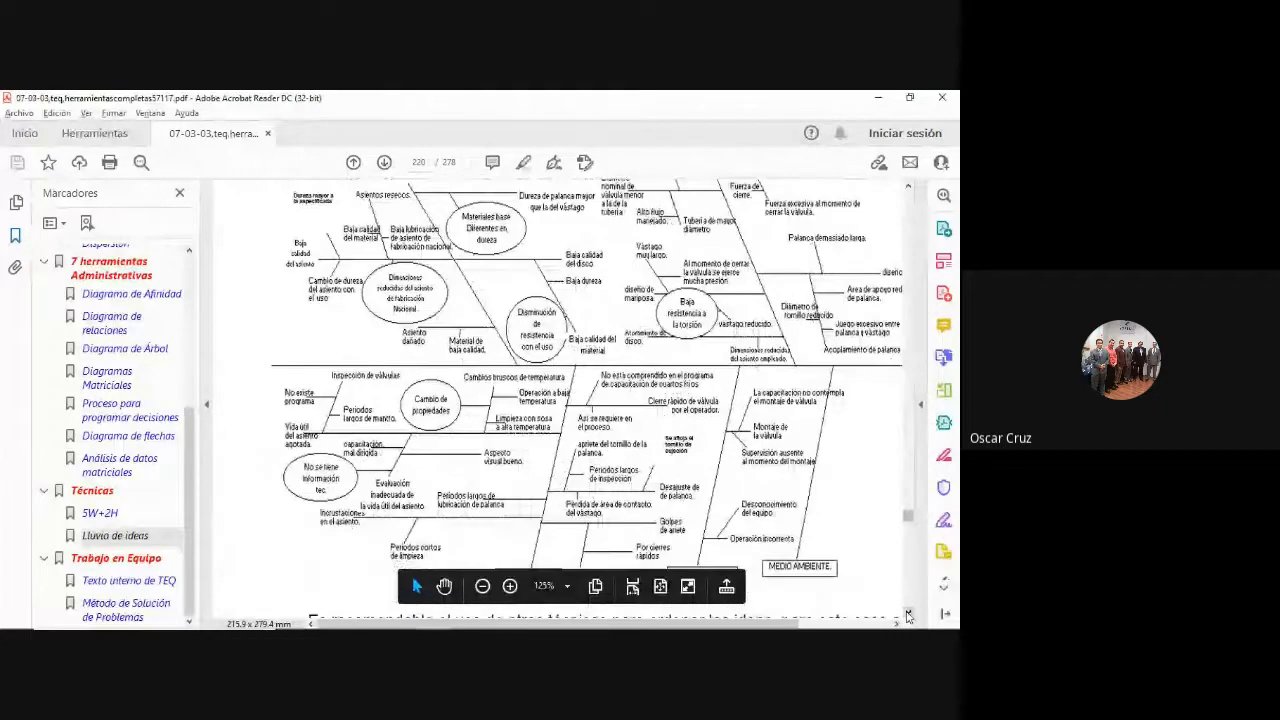
{"action": "left_click_drag", "start_coordinate": [797, 625], "coordinate": [887, 625]}
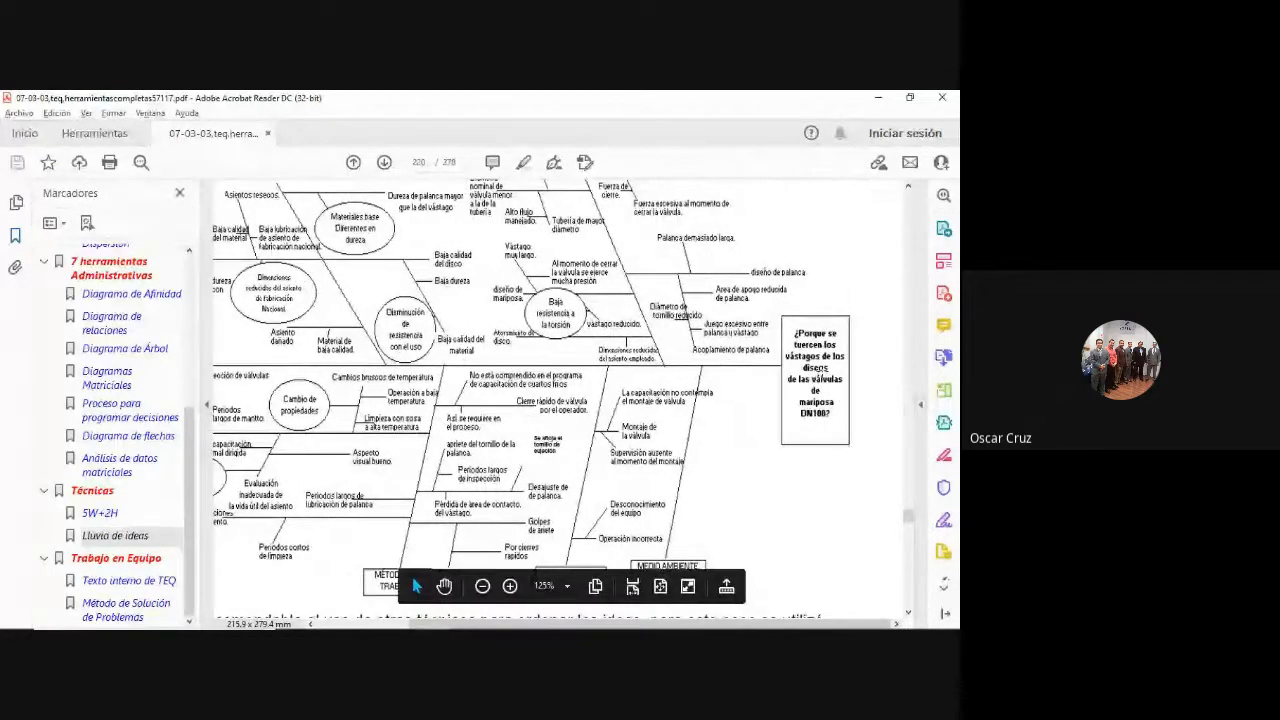
{"action": "left_click_drag", "start_coordinate": [782, 624], "coordinate": [680, 628]}
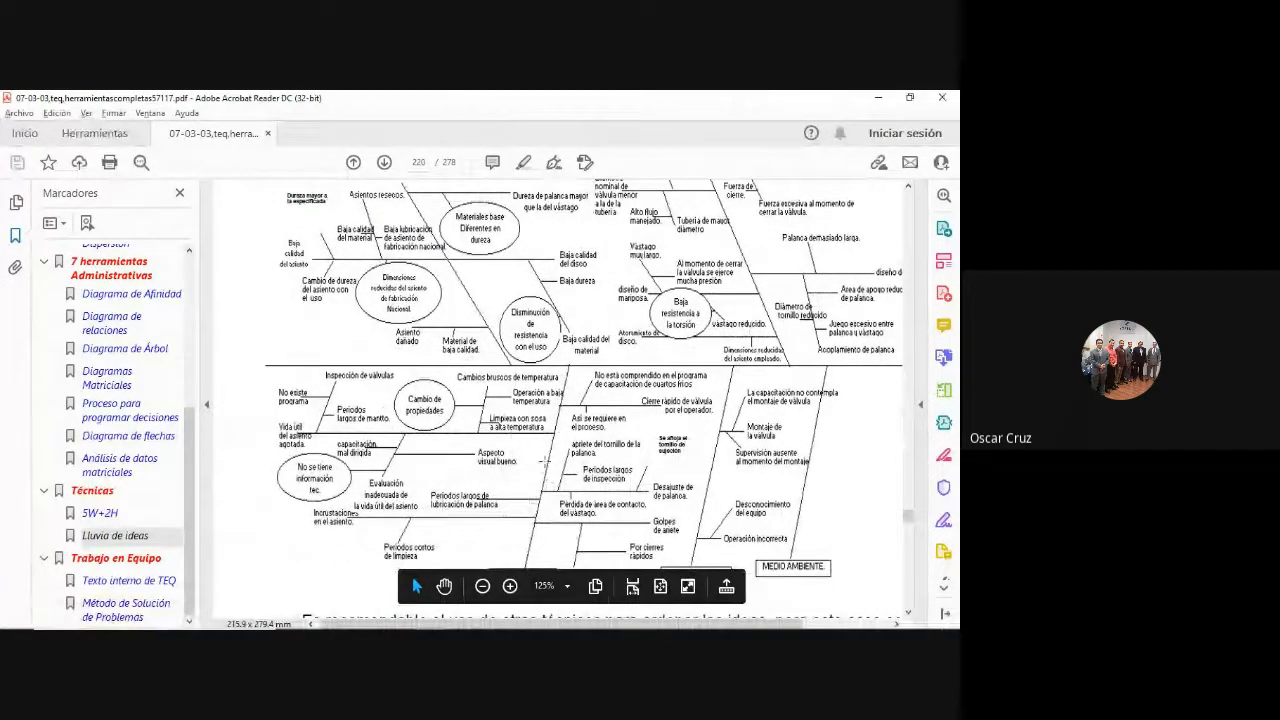
Mark the "Métodos de trabajo" spine and its sub-branches down to "Periodos largos de inspección" with temporary selections, and clear the selection.
{"action": "left_click_drag", "start_coordinate": [554, 360], "coordinate": [523, 552]}
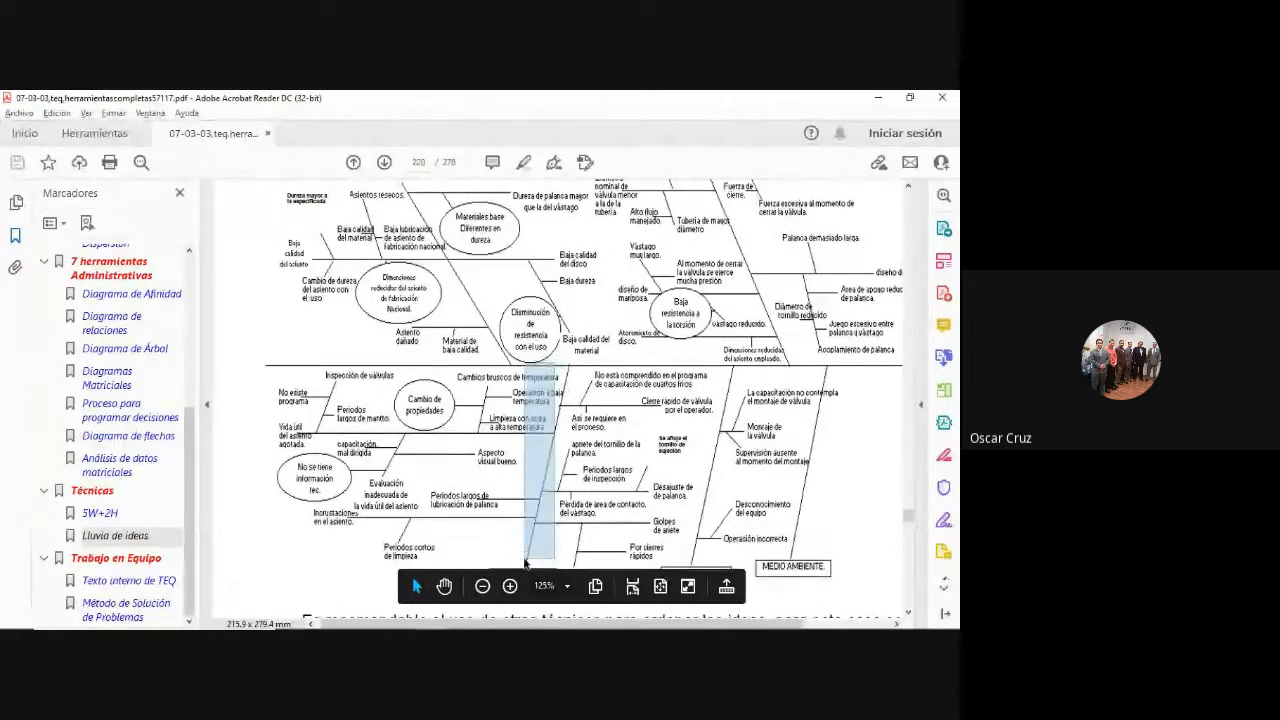
{"action": "left_click", "coordinate": [560, 497]}
{"action": "left_click", "coordinate": [560, 497]}
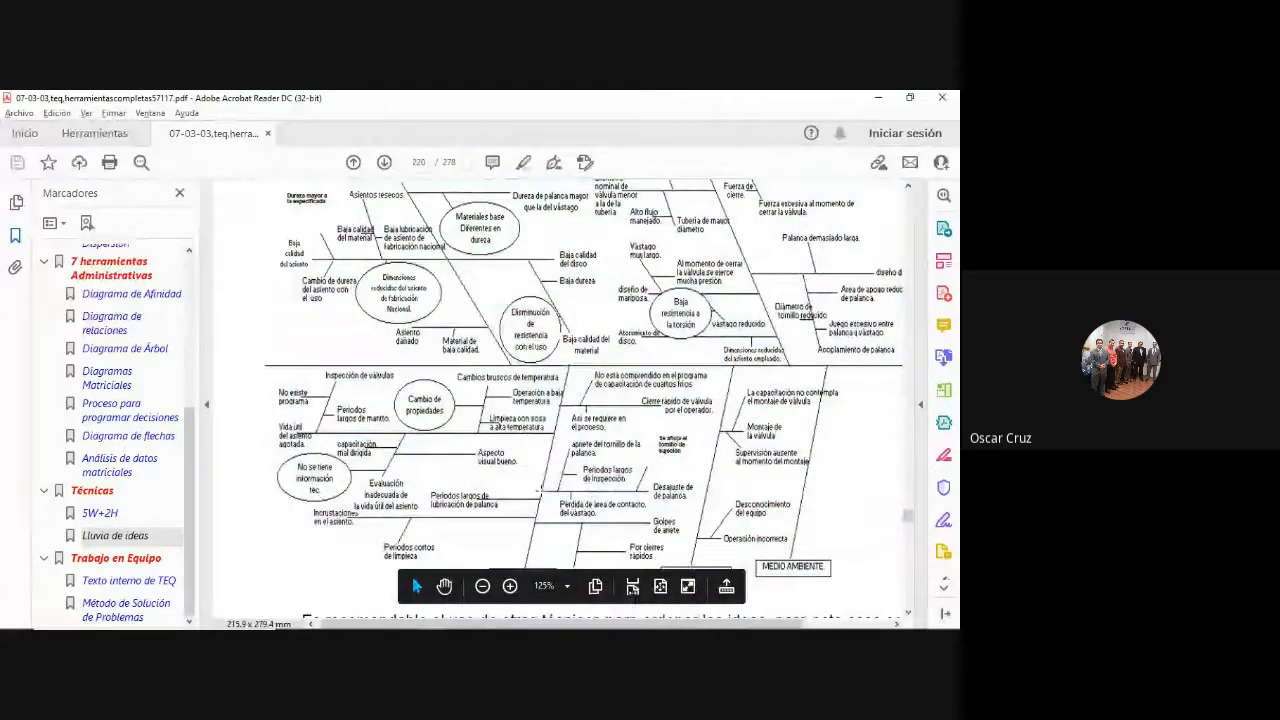
{"action": "left_click_drag", "start_coordinate": [536, 482], "coordinate": [648, 495]}
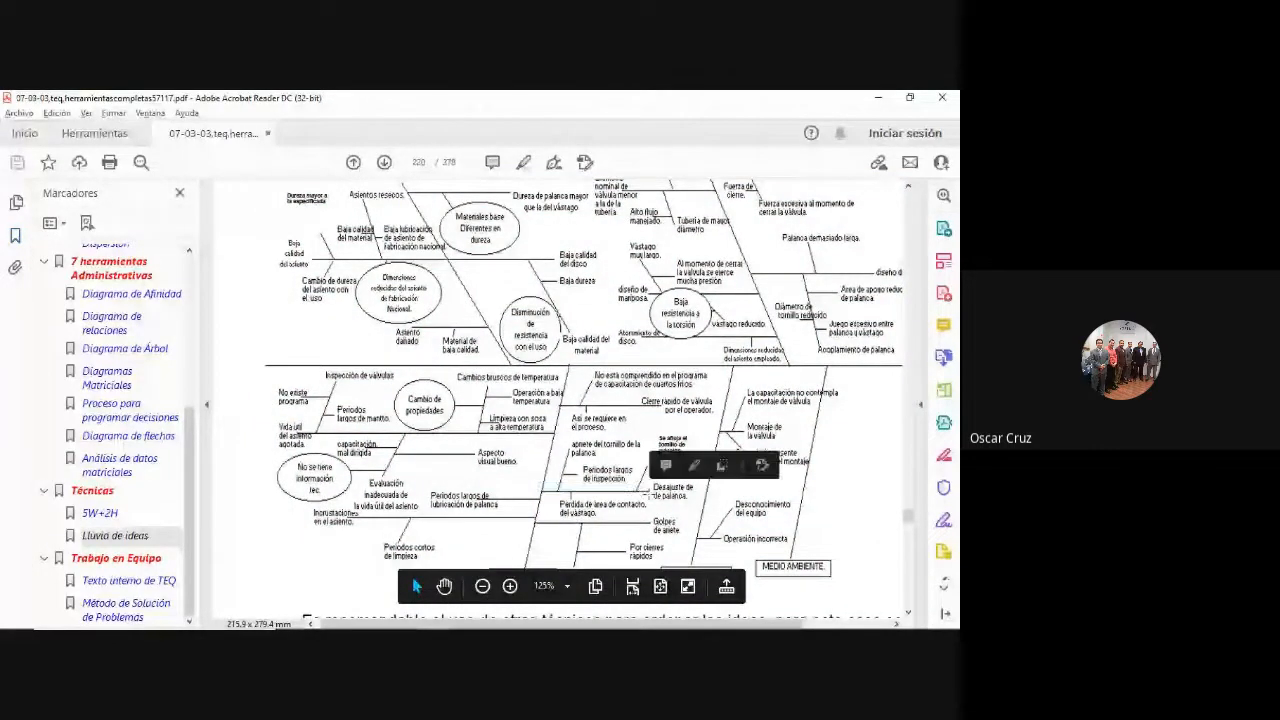
{"action": "left_click_drag", "start_coordinate": [560, 442], "coordinate": [569, 497]}
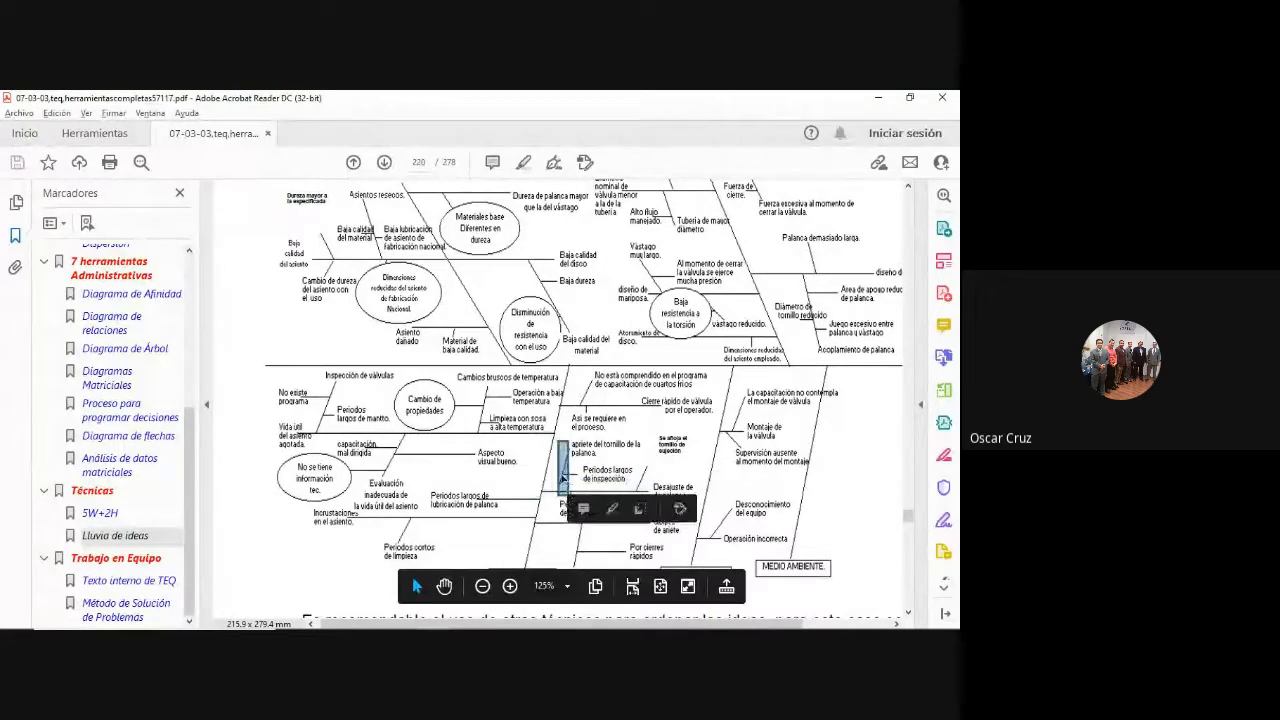
{"action": "left_click", "coordinate": [559, 466]}
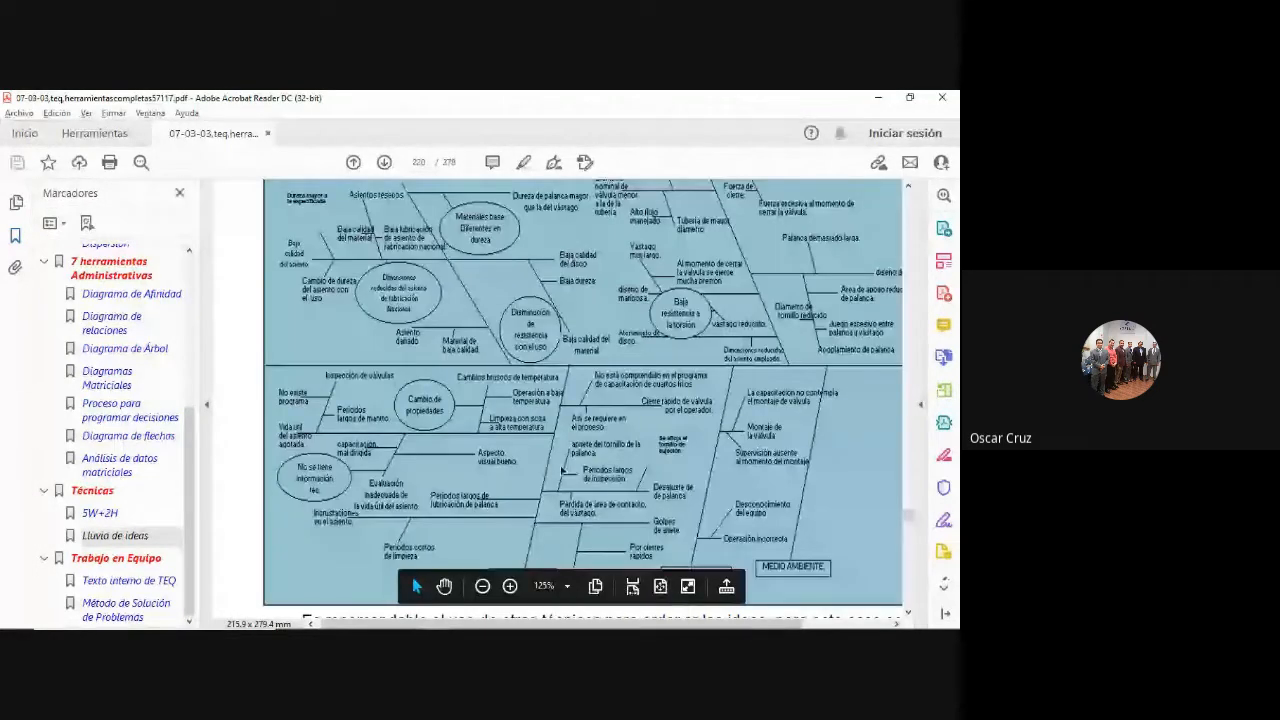
{"action": "left_click_drag", "start_coordinate": [562, 467], "coordinate": [586, 482]}
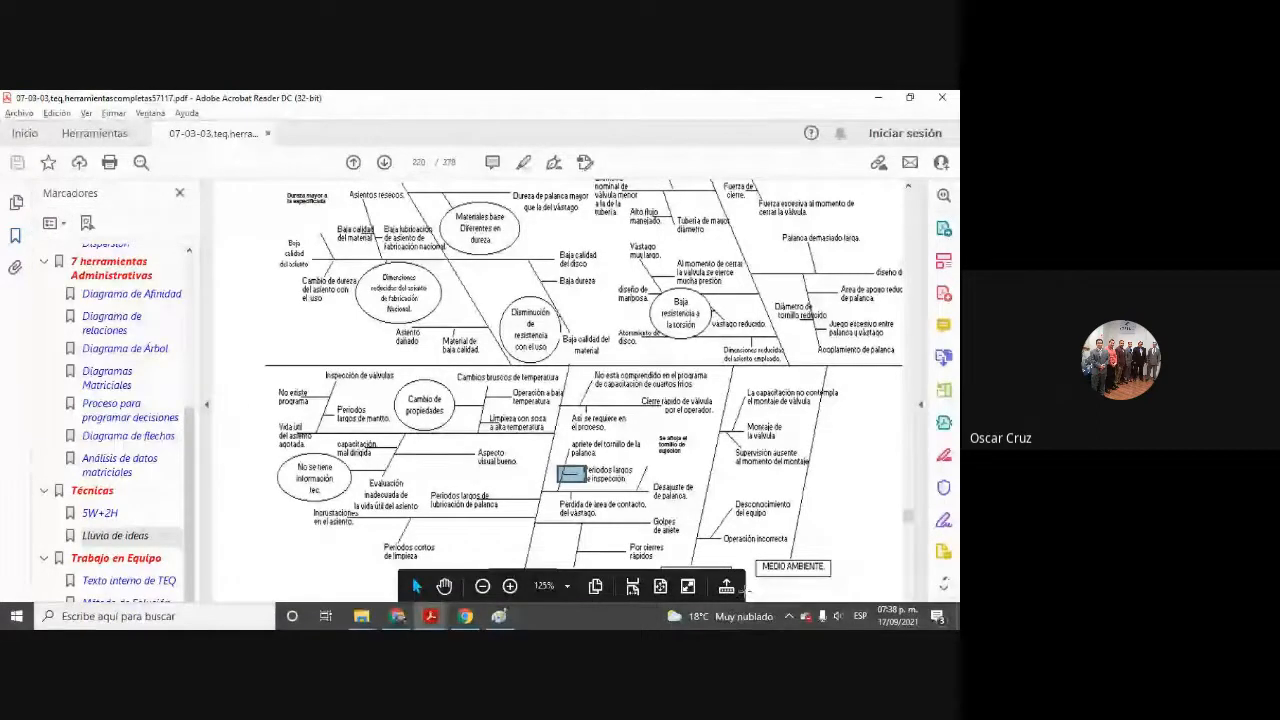
{"action": "left_click_drag", "start_coordinate": [798, 623], "coordinate": [880, 618]}
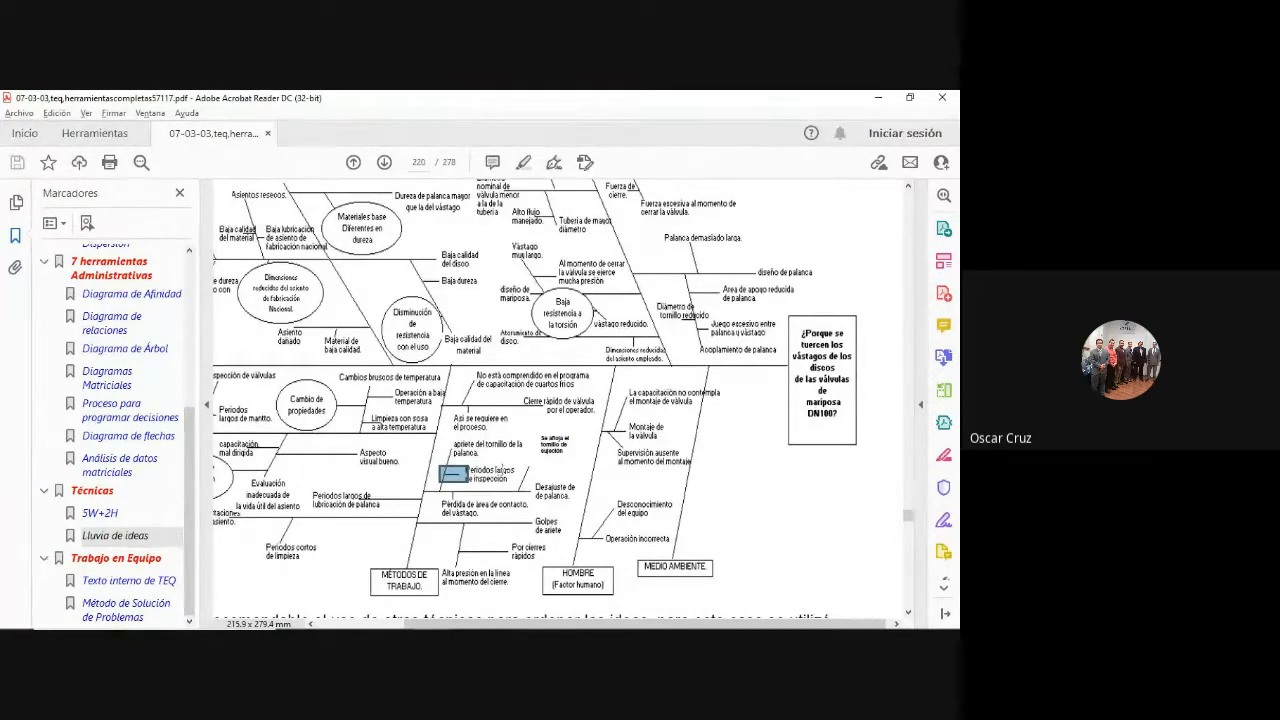
{"action": "left_click", "coordinate": [504, 471]}
{"action": "left_click", "coordinate": [497, 474]}
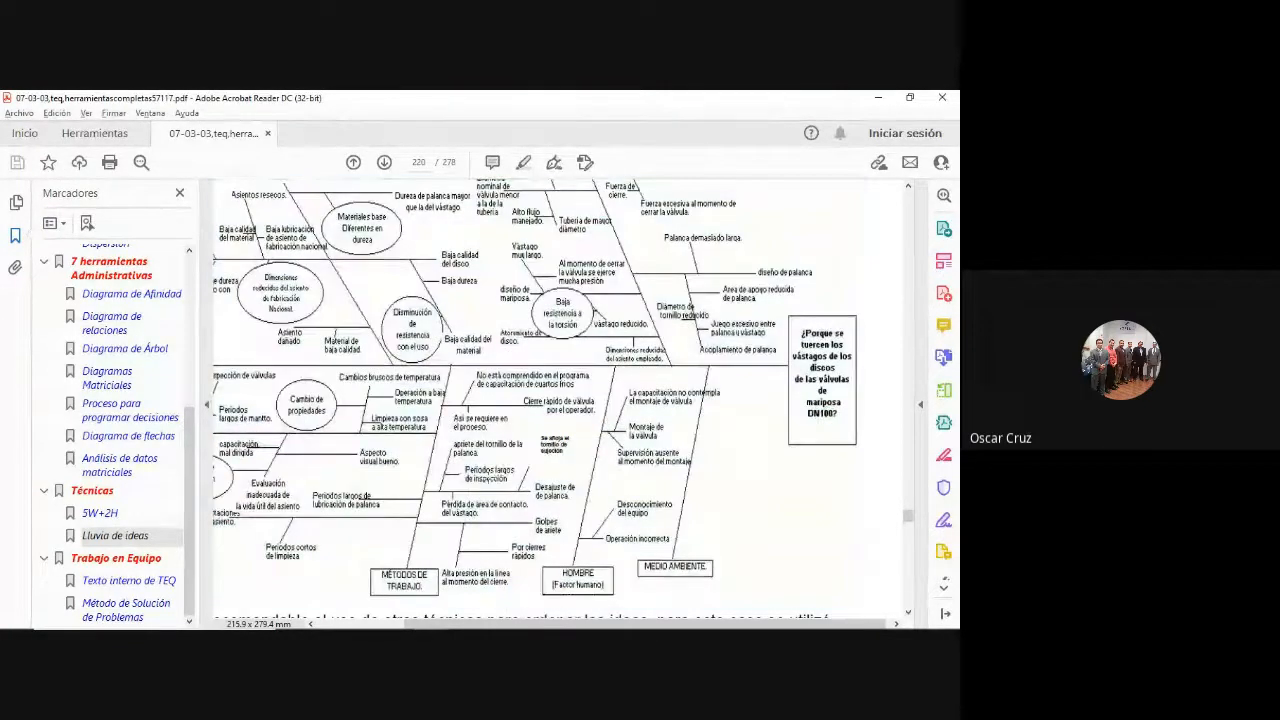
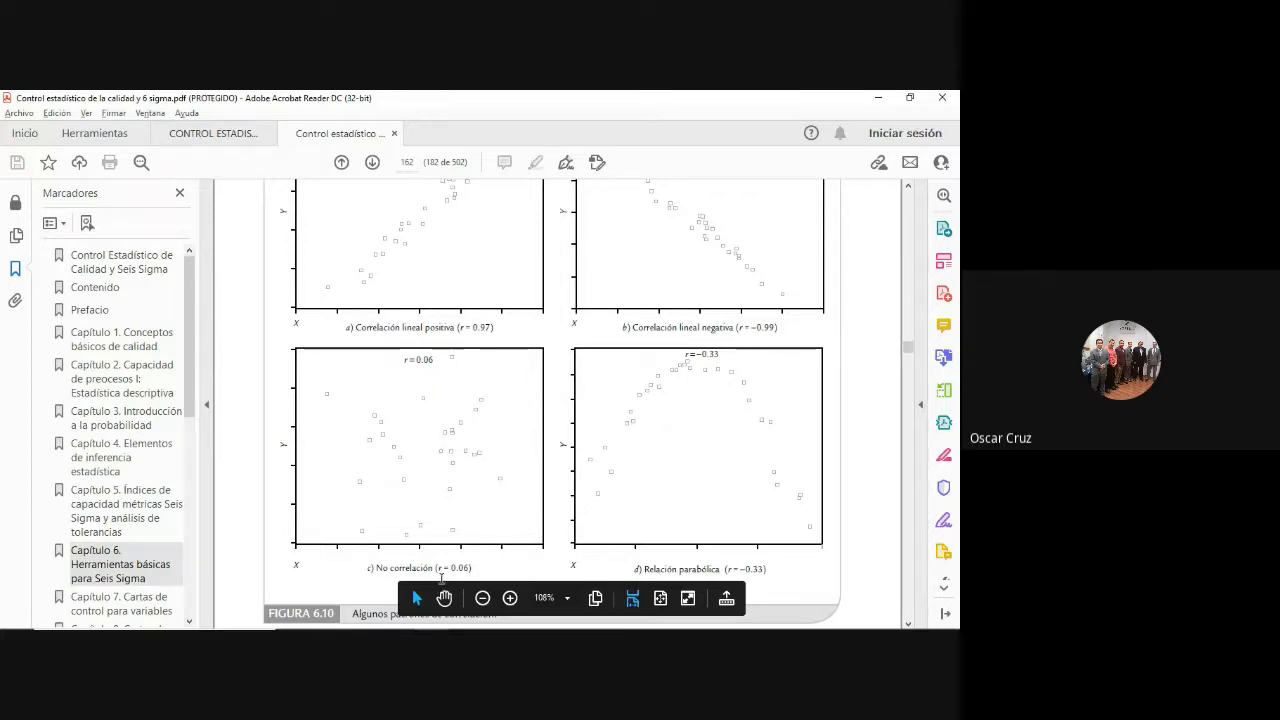
Review the scatter diagram section of the Control estadístico book, covering correlation patterns, diagram construction and the correlation coefficient formulas.
{"action": "scroll", "coordinate": [481, 490], "scroll_direction": "down", "scroll_amount": 10}
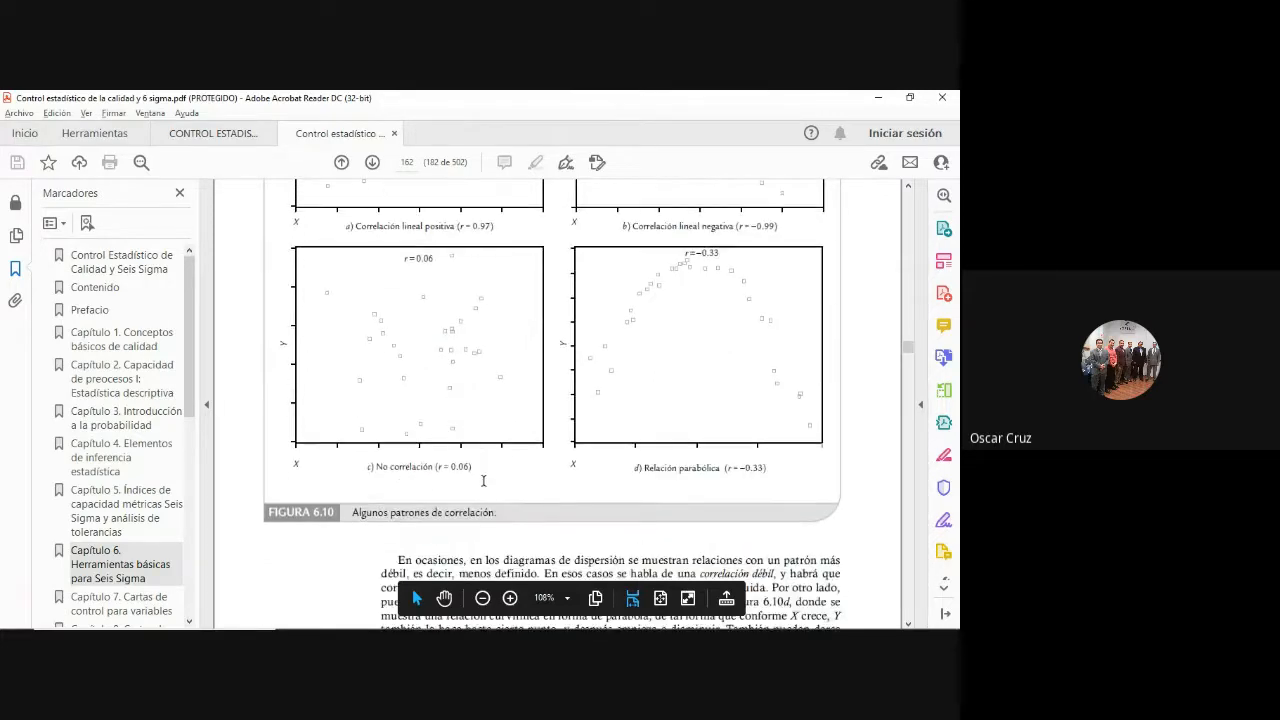
{"action": "scroll", "coordinate": [483, 470], "scroll_direction": "down", "scroll_amount": 10}
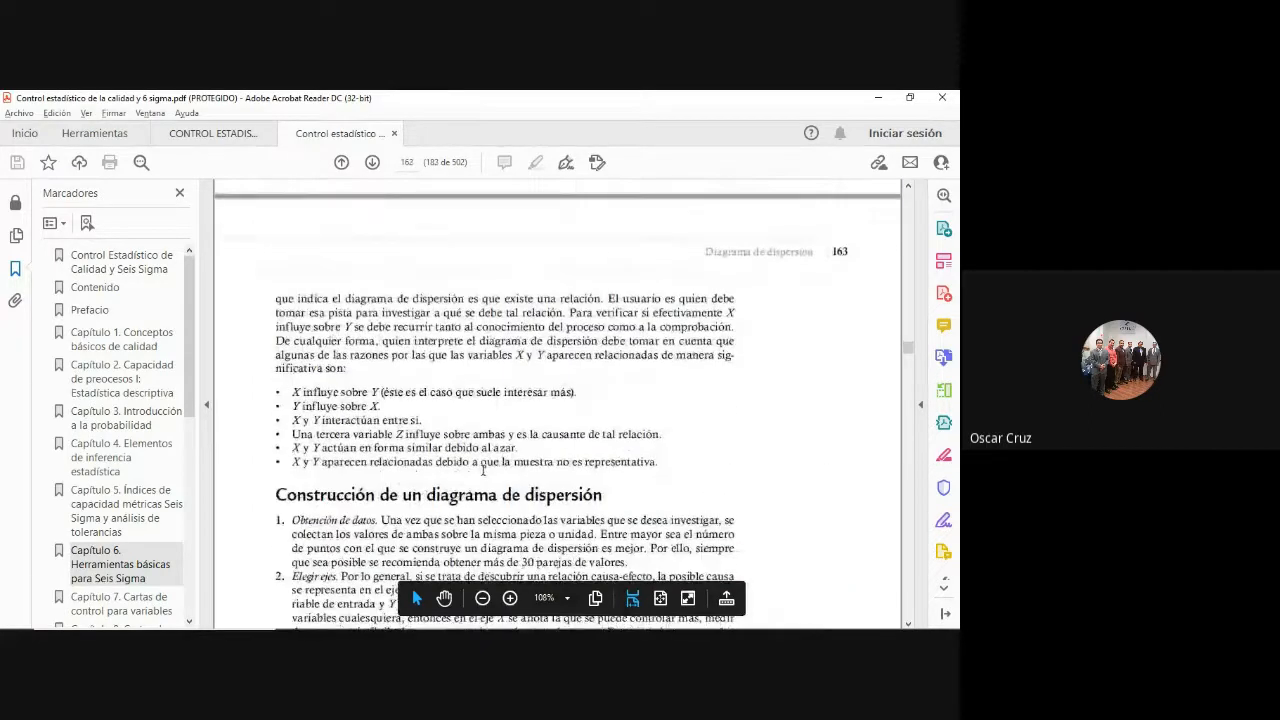
{"action": "scroll", "coordinate": [485, 465], "scroll_direction": "down", "scroll_amount": 10}
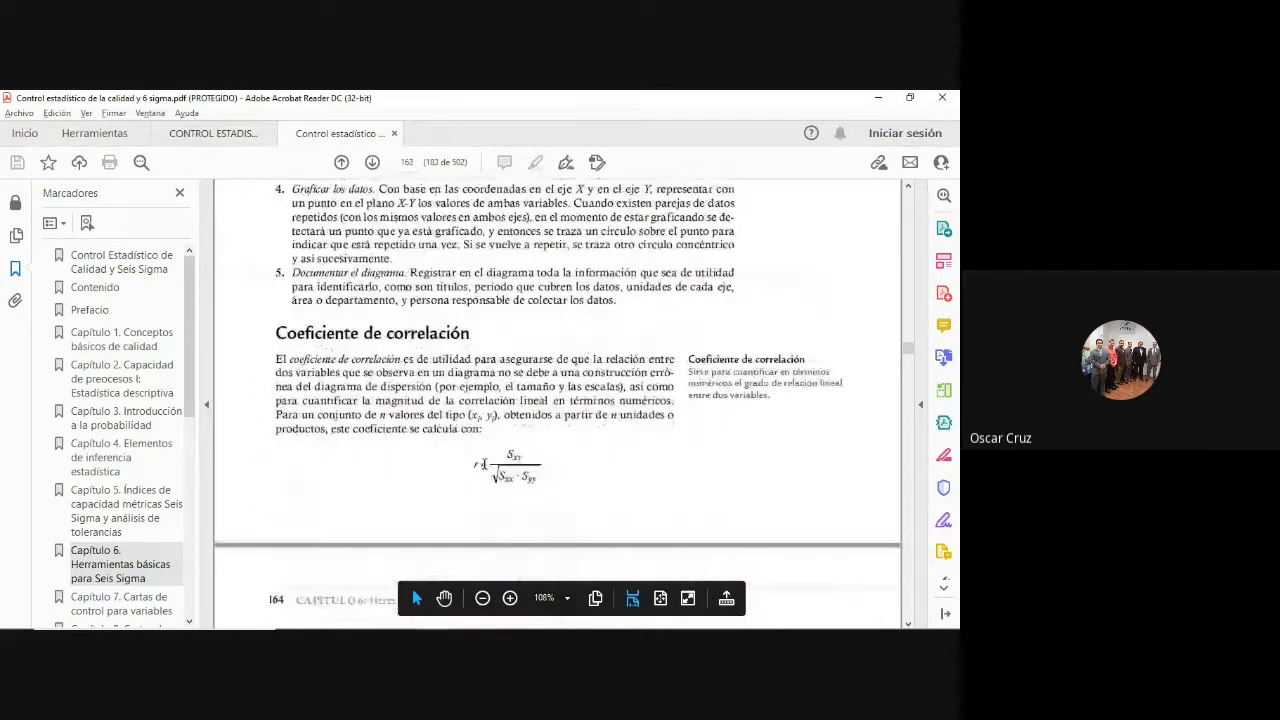
{"action": "scroll", "coordinate": [491, 464], "scroll_direction": "down", "scroll_amount": 9}
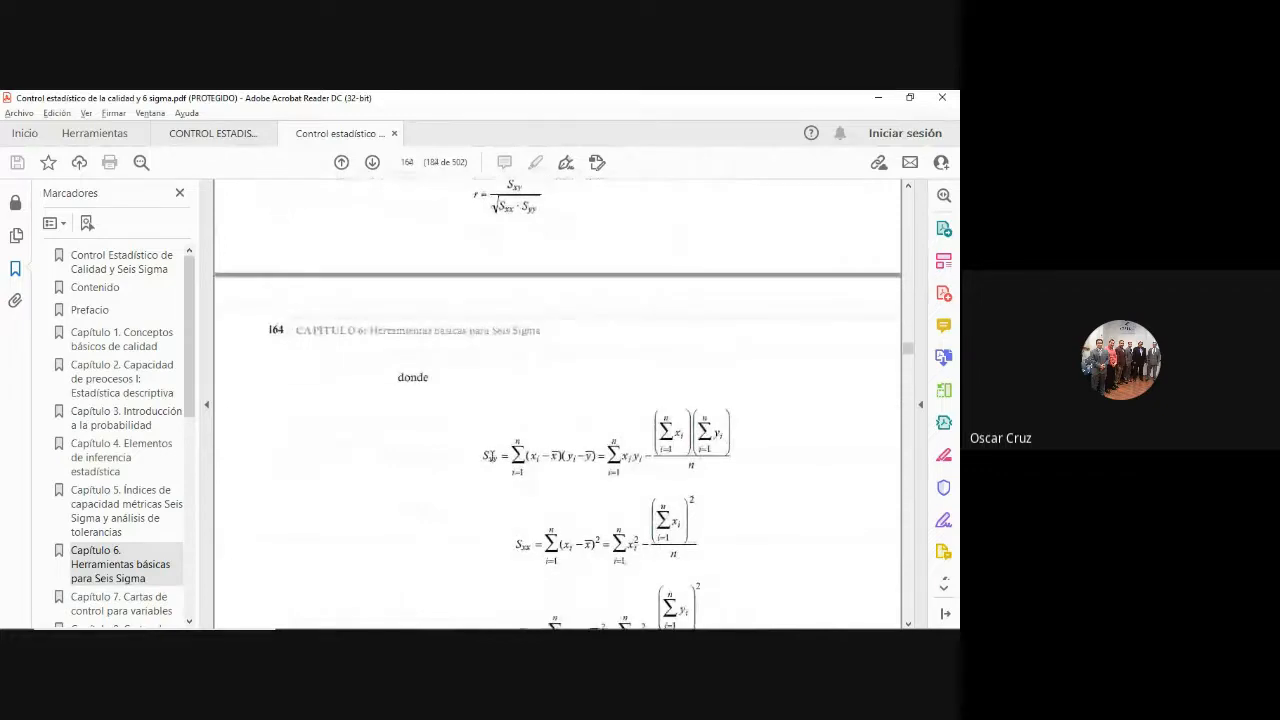
{"action": "scroll", "coordinate": [498, 450], "scroll_direction": "down", "scroll_amount": 4}
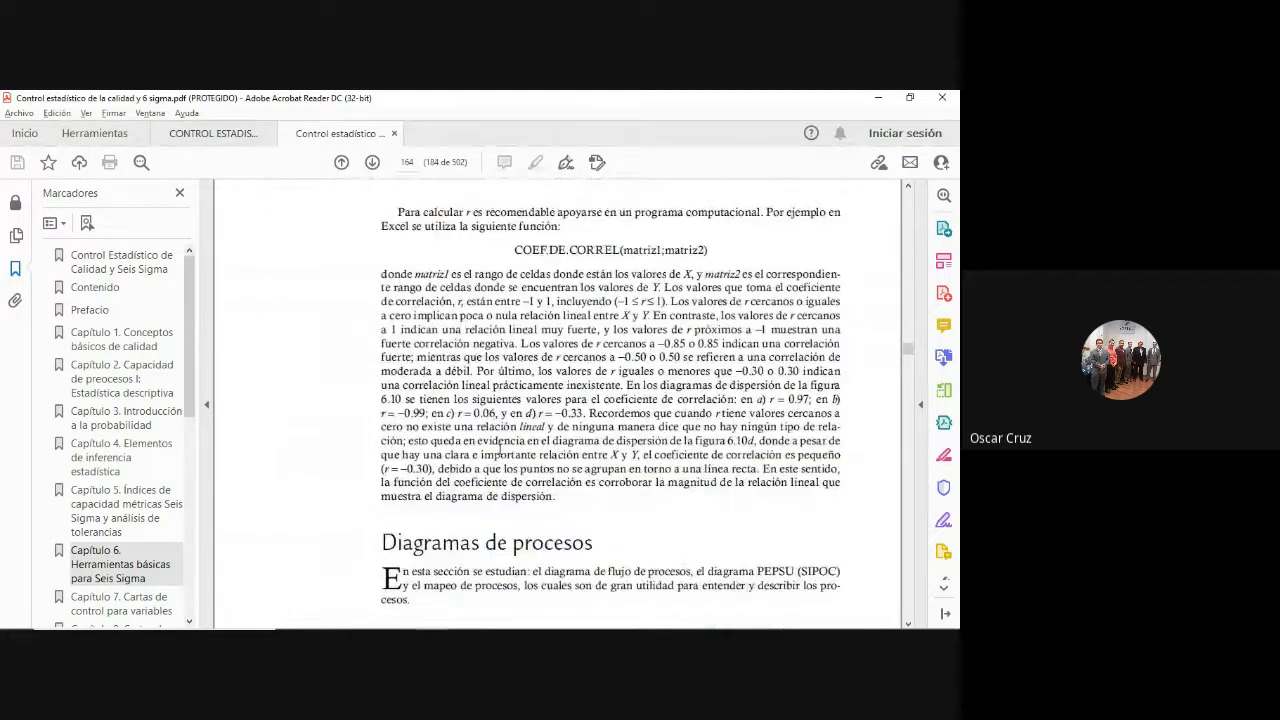
{"action": "scroll", "coordinate": [500, 449], "scroll_direction": "up", "scroll_amount": 6}
{"action": "scroll", "coordinate": [500, 447], "scroll_direction": "up", "scroll_amount": 8}
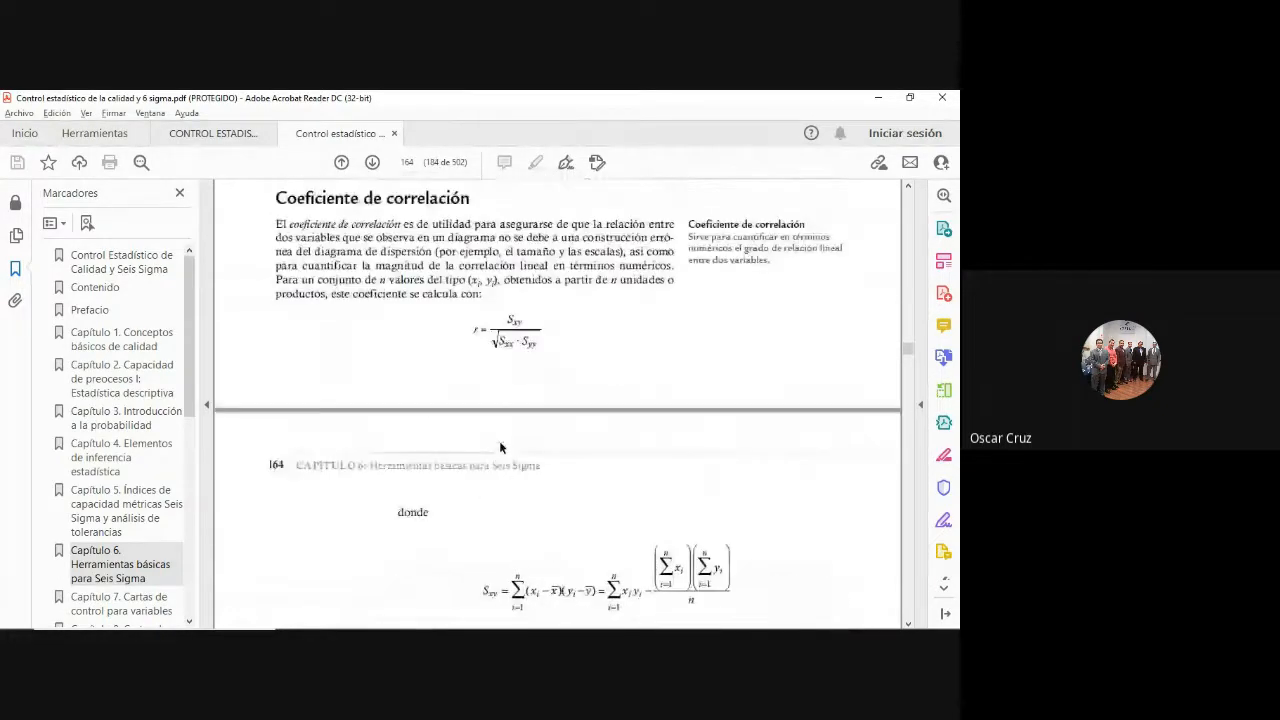
{"action": "scroll", "coordinate": [519, 417], "scroll_direction": "up", "scroll_amount": 3}
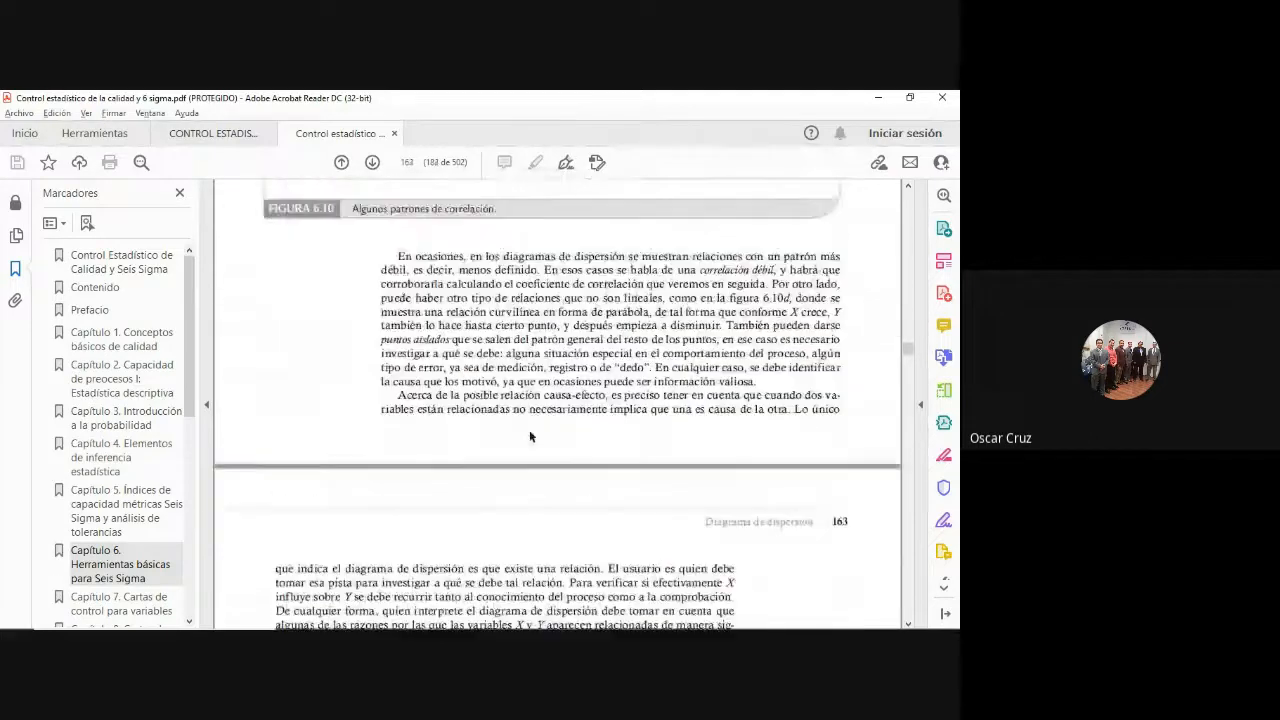
Switch to the tools PDF and find the correlation coefficient calculation on page 51 of the "Gráfico de Dispersión" section.
{"action": "key", "text": "alt+Tab"}
{"action": "scroll", "coordinate": [528, 435], "scroll_direction": "down", "scroll_amount": 12}
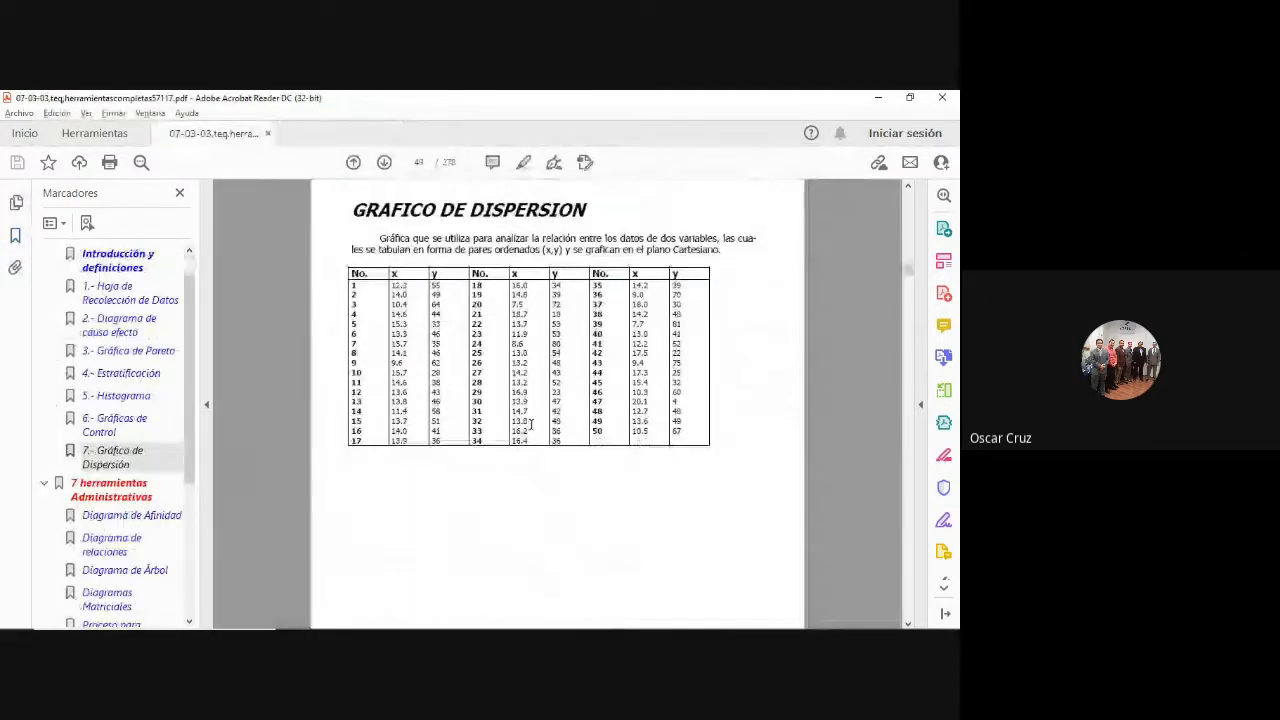
{"action": "scroll", "coordinate": [530, 424], "scroll_direction": "down", "scroll_amount": 10}
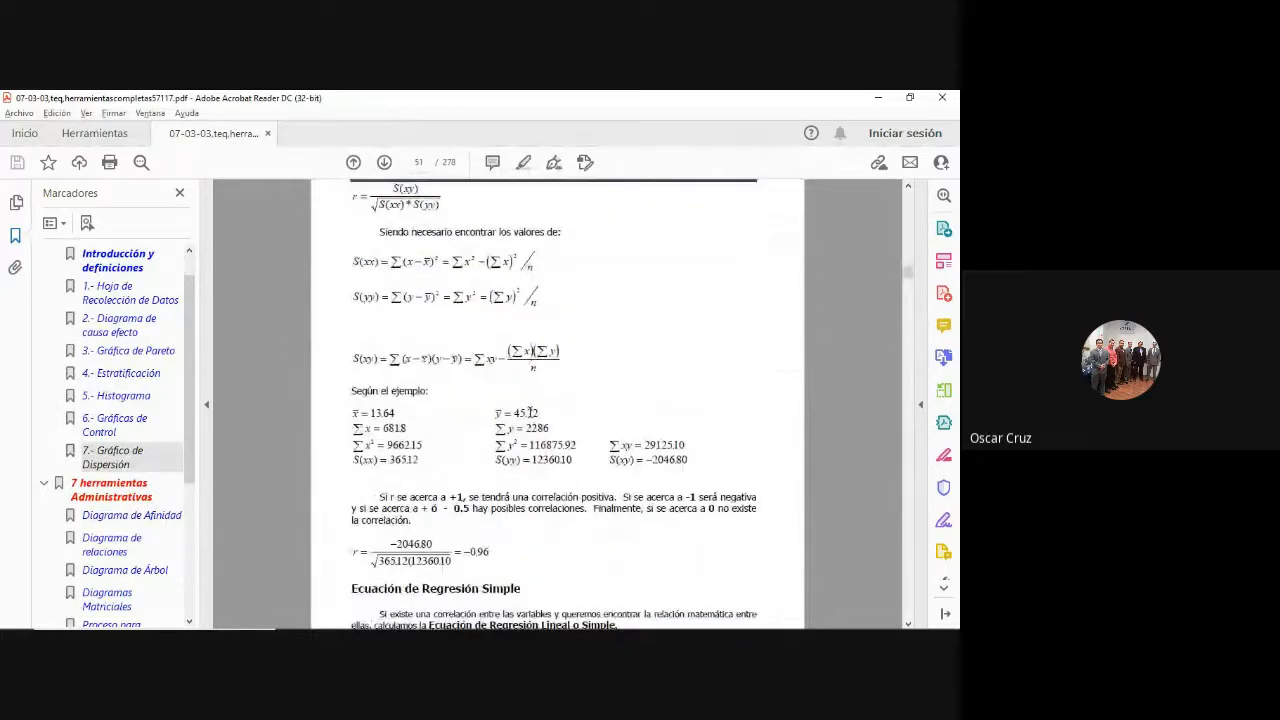
Enlarge page 51 to 105% and mark "r", "+1" and "positiva" in the correlation interpretation paragraph with temporary selections.
{"action": "scroll", "coordinate": [530, 411], "scroll_direction": "down", "scroll_amount": 1}
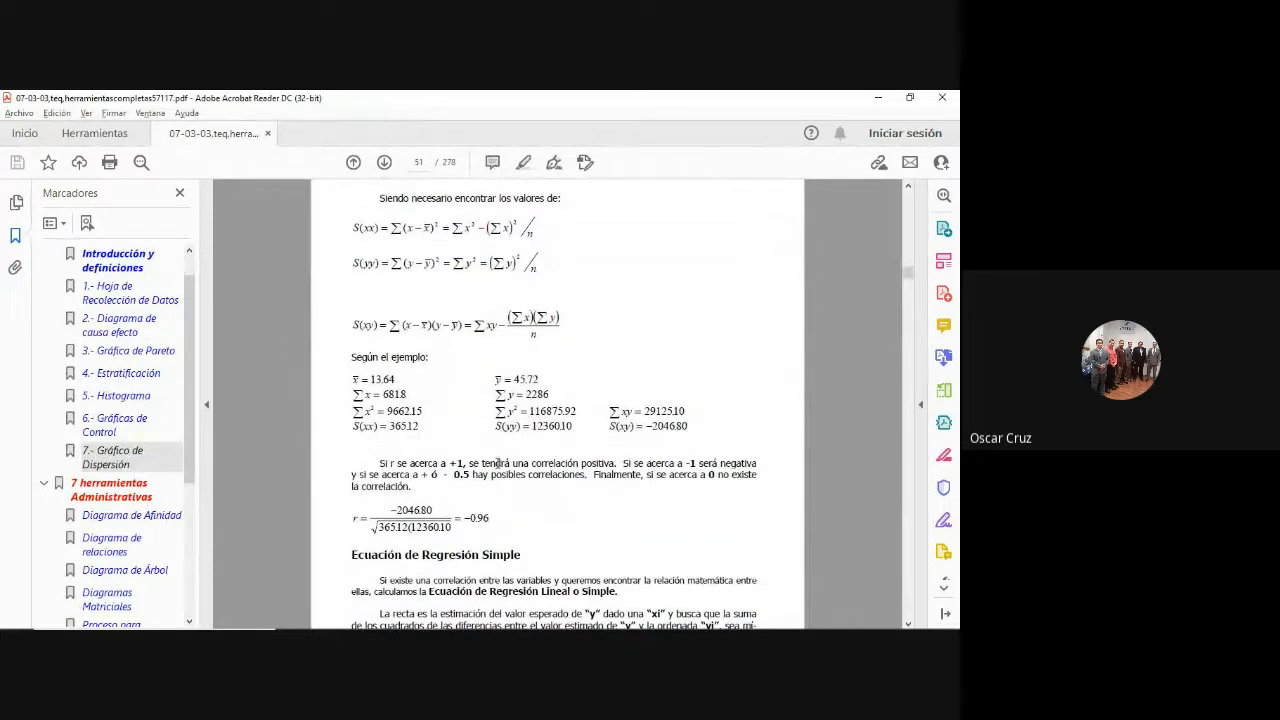
{"action": "scroll", "coordinate": [510, 458], "scroll_direction": "down", "scroll_amount": 3}
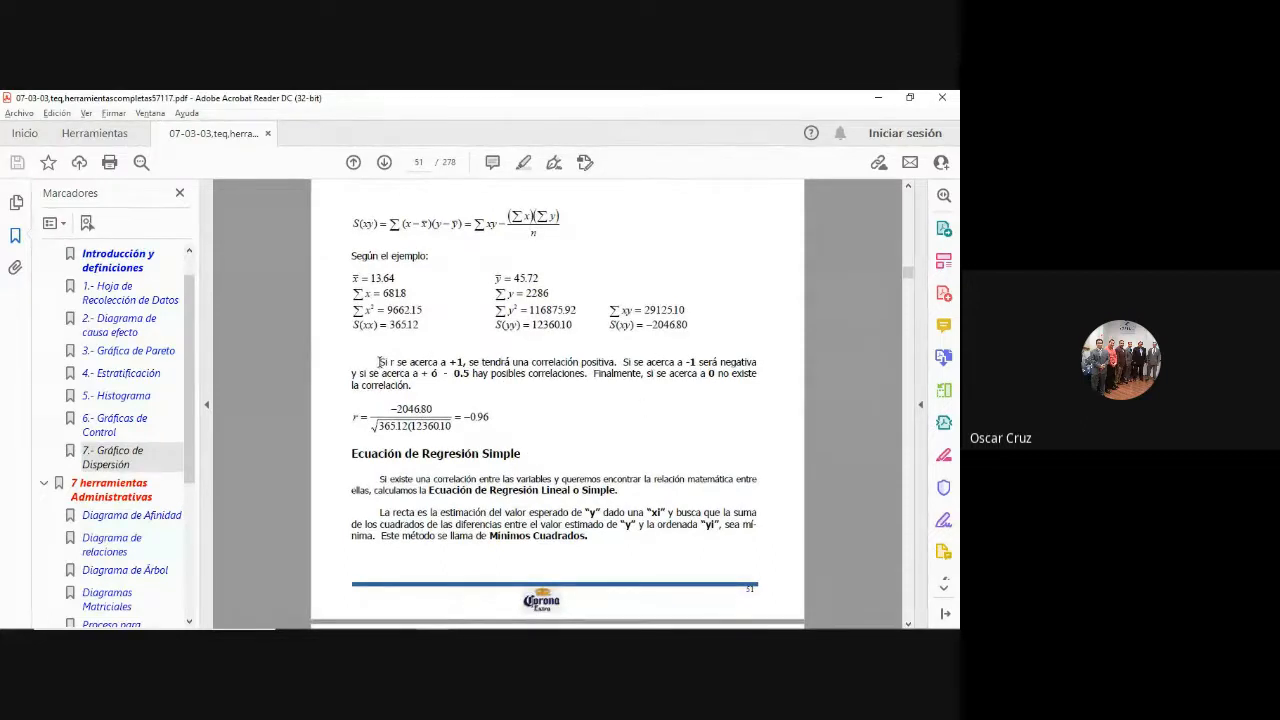
{"action": "mouse_move", "coordinate": [724, 531]}
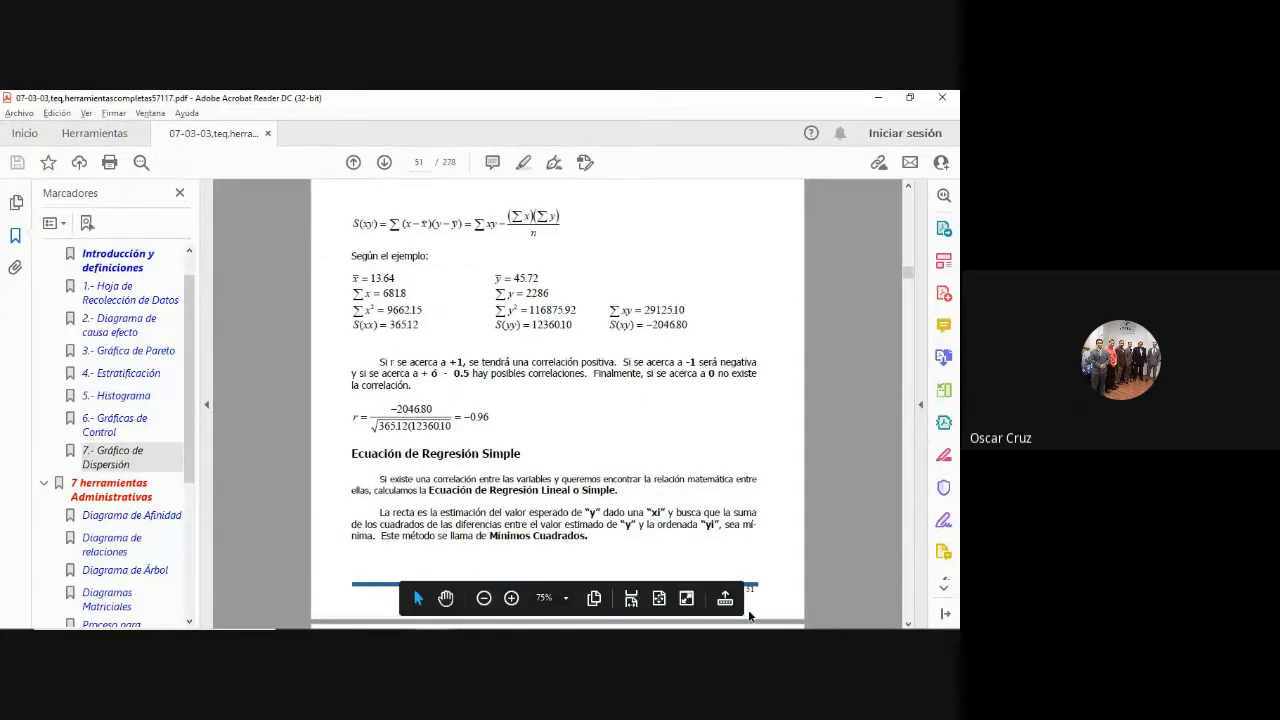
{"action": "left_click", "coordinate": [511, 603]}
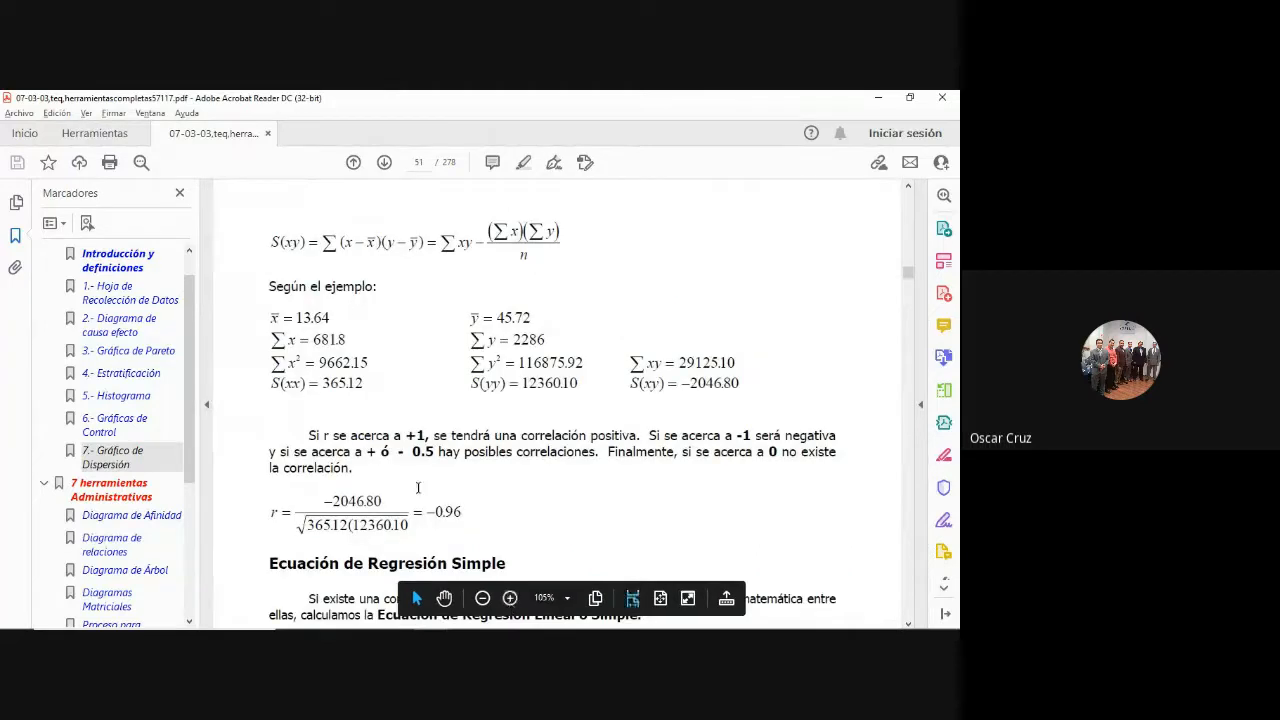
{"action": "double_click", "coordinate": [325, 436]}
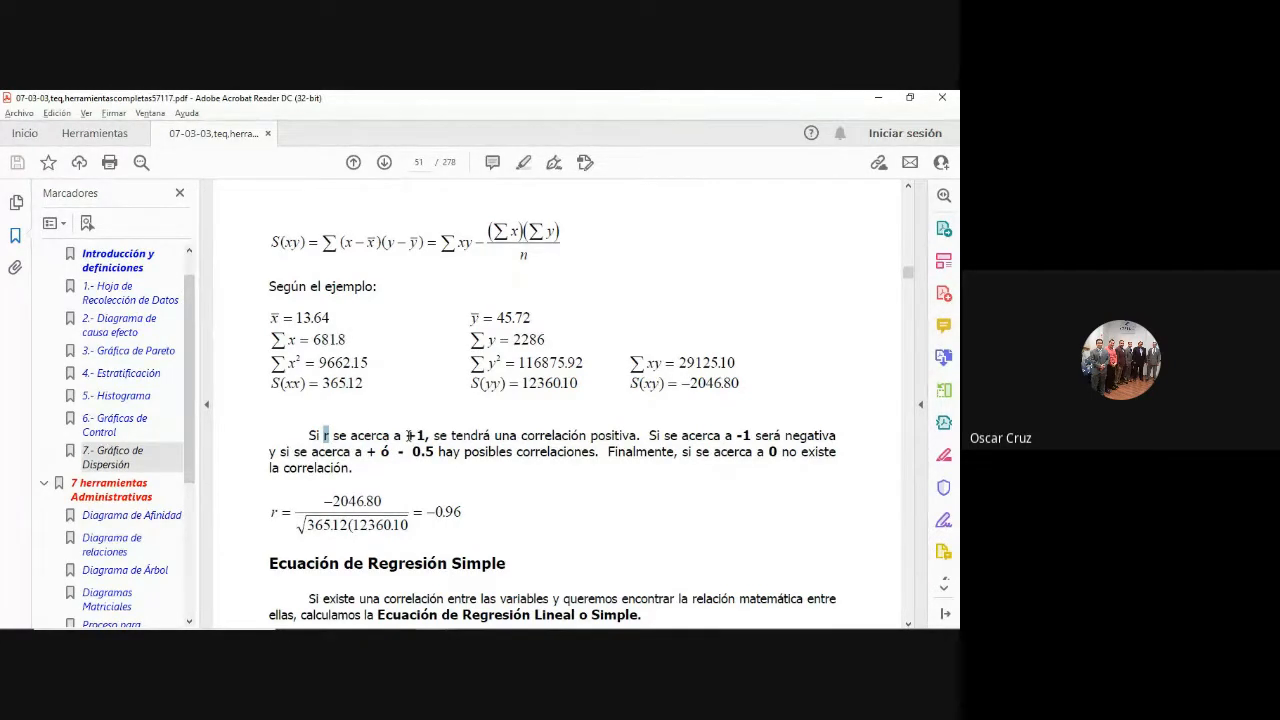
{"action": "left_click_drag", "start_coordinate": [406, 436], "coordinate": [427, 437]}
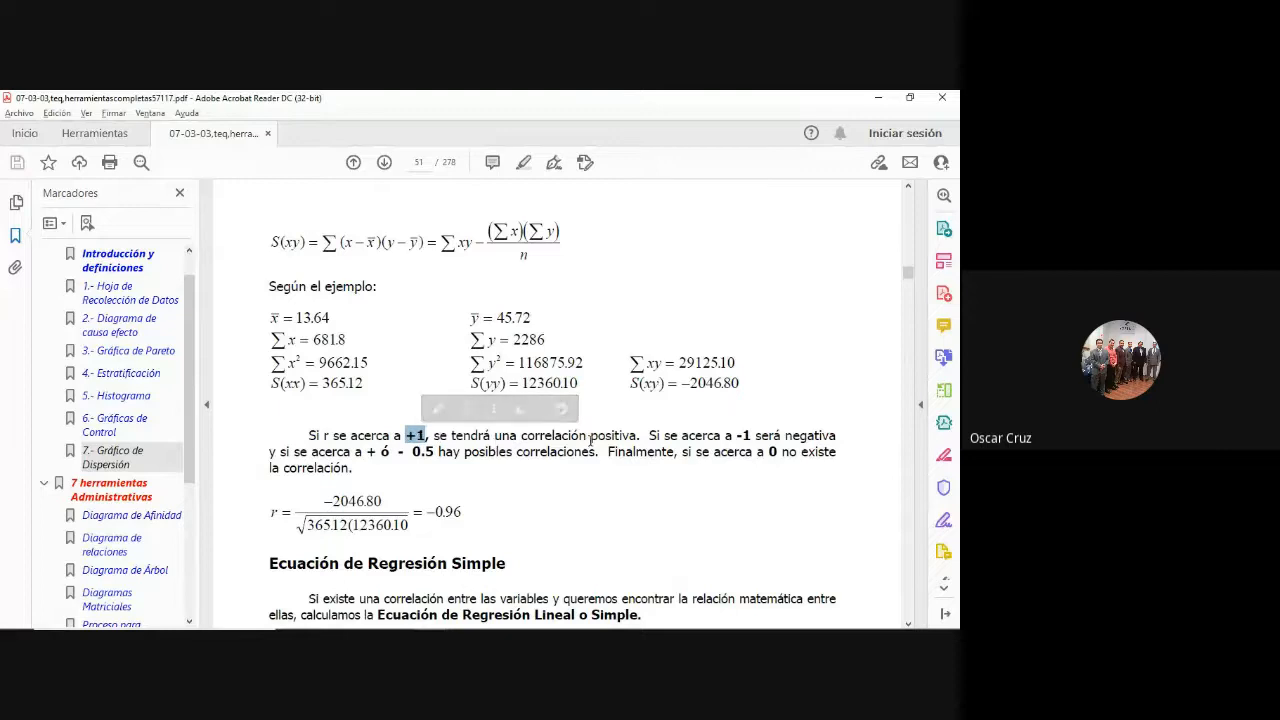
{"action": "left_click_drag", "start_coordinate": [590, 440], "coordinate": [637, 437]}
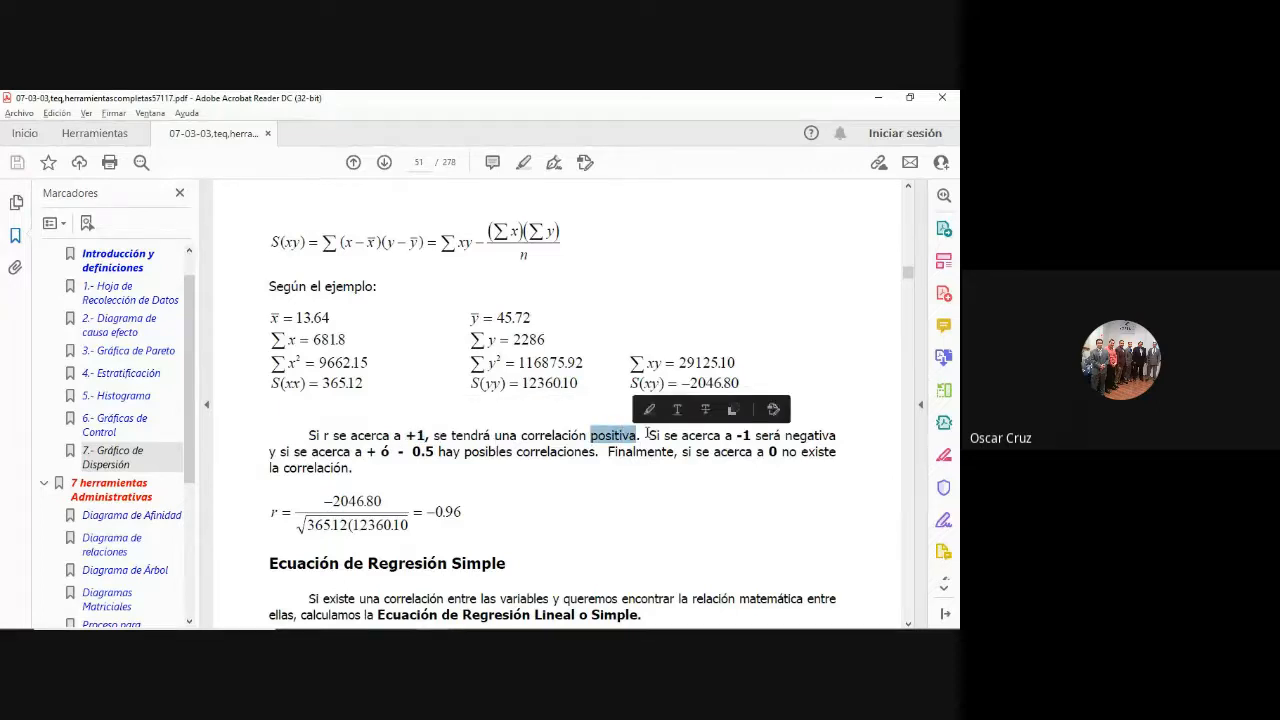
Mark "-1", "negativa", "hay posibles correlaciones" and "0 no" in the correlation interpretation paragraph with temporary selections.
{"action": "left_click_drag", "start_coordinate": [724, 437], "coordinate": [750, 437]}
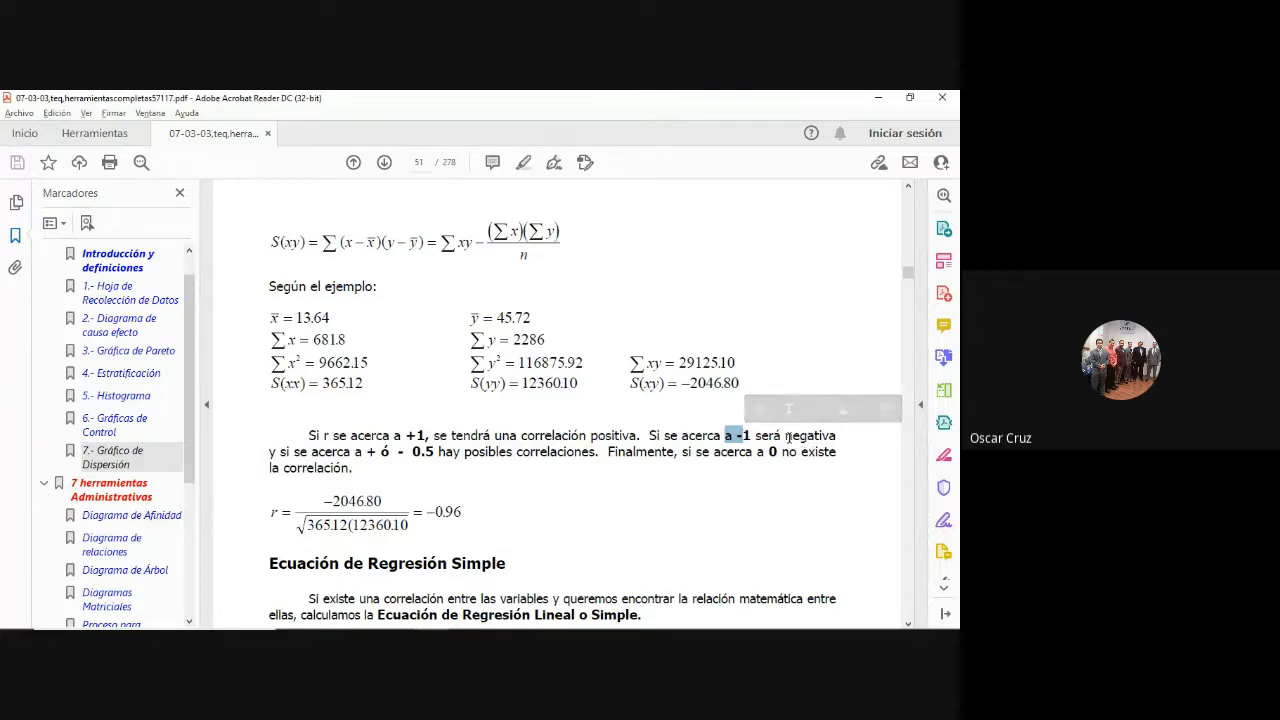
{"action": "left_click_drag", "start_coordinate": [785, 437], "coordinate": [836, 437]}
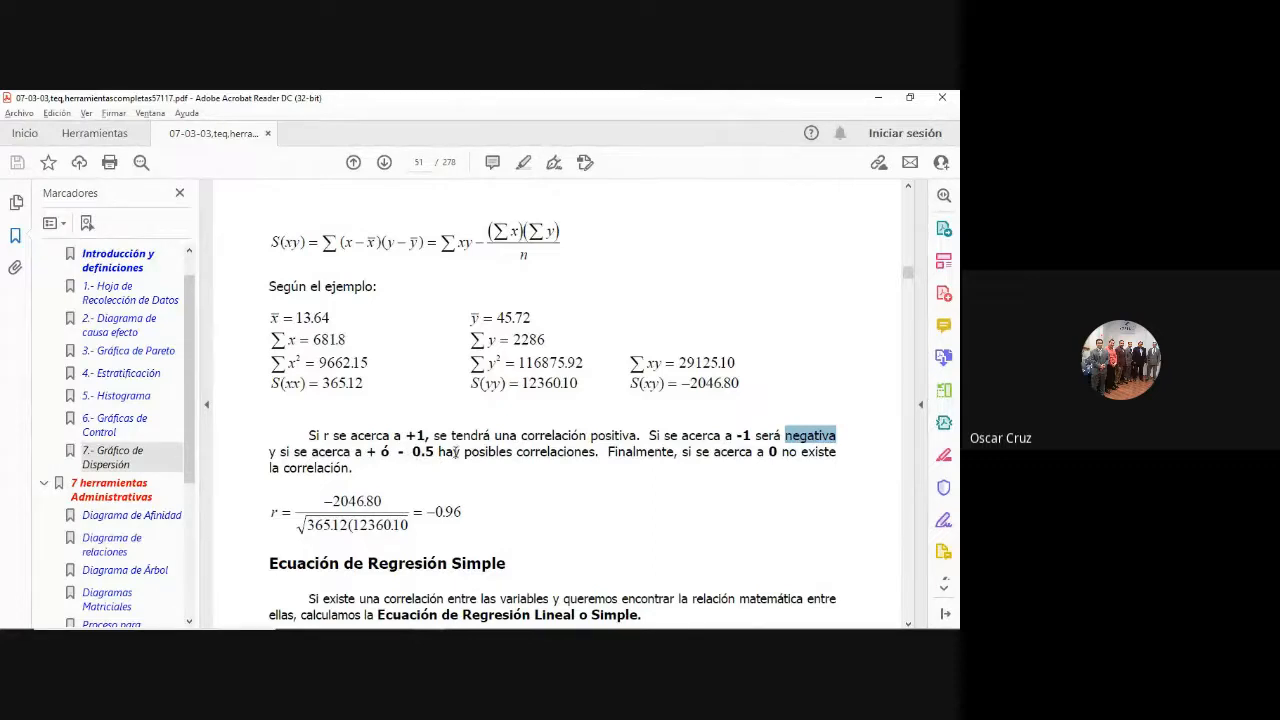
{"action": "left_click_drag", "start_coordinate": [440, 452], "coordinate": [596, 452]}
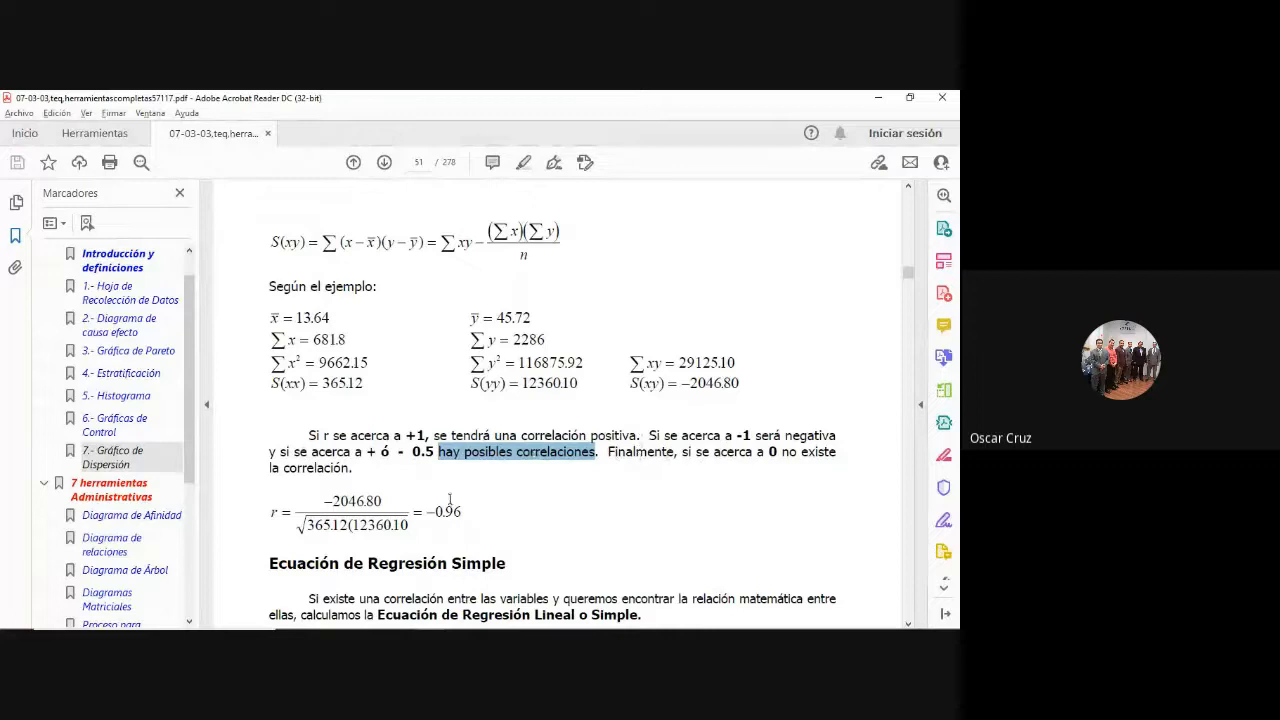
{"action": "left_click", "coordinate": [763, 453]}
{"action": "left_click_drag", "start_coordinate": [763, 453], "coordinate": [783, 458]}
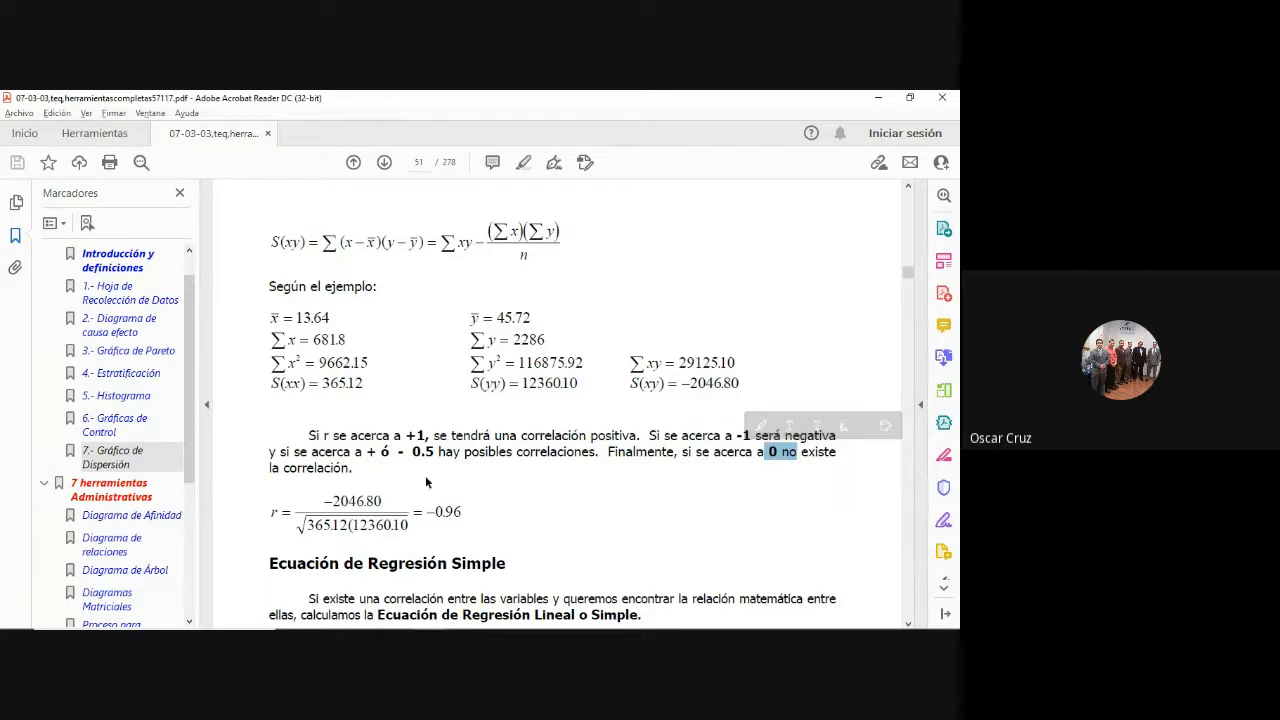
Review the "Ecuación de Regresión Simple" section, from its introduction on page 51 to the line formulas on page 52.
{"action": "scroll", "coordinate": [448, 490], "scroll_direction": "down", "scroll_amount": 1}
{"action": "scroll", "coordinate": [448, 490], "scroll_direction": "down", "scroll_amount": 1}
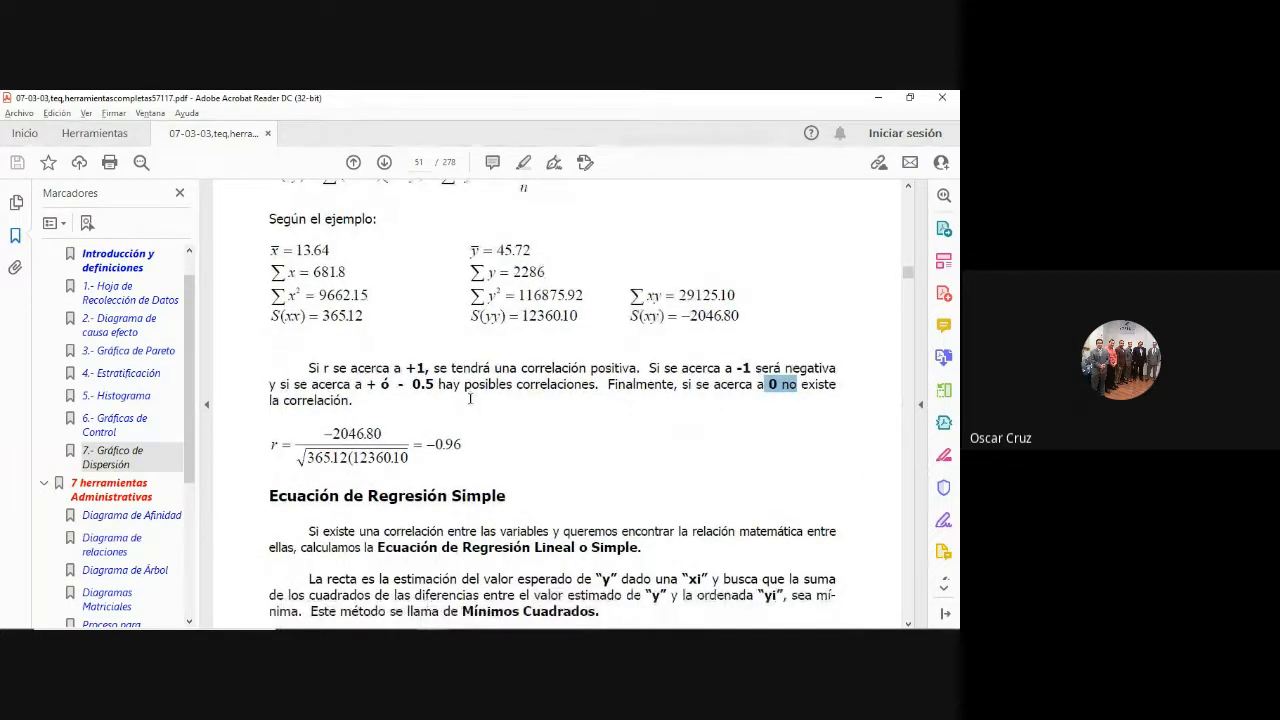
{"action": "scroll", "coordinate": [510, 478], "scroll_direction": "down", "scroll_amount": 2}
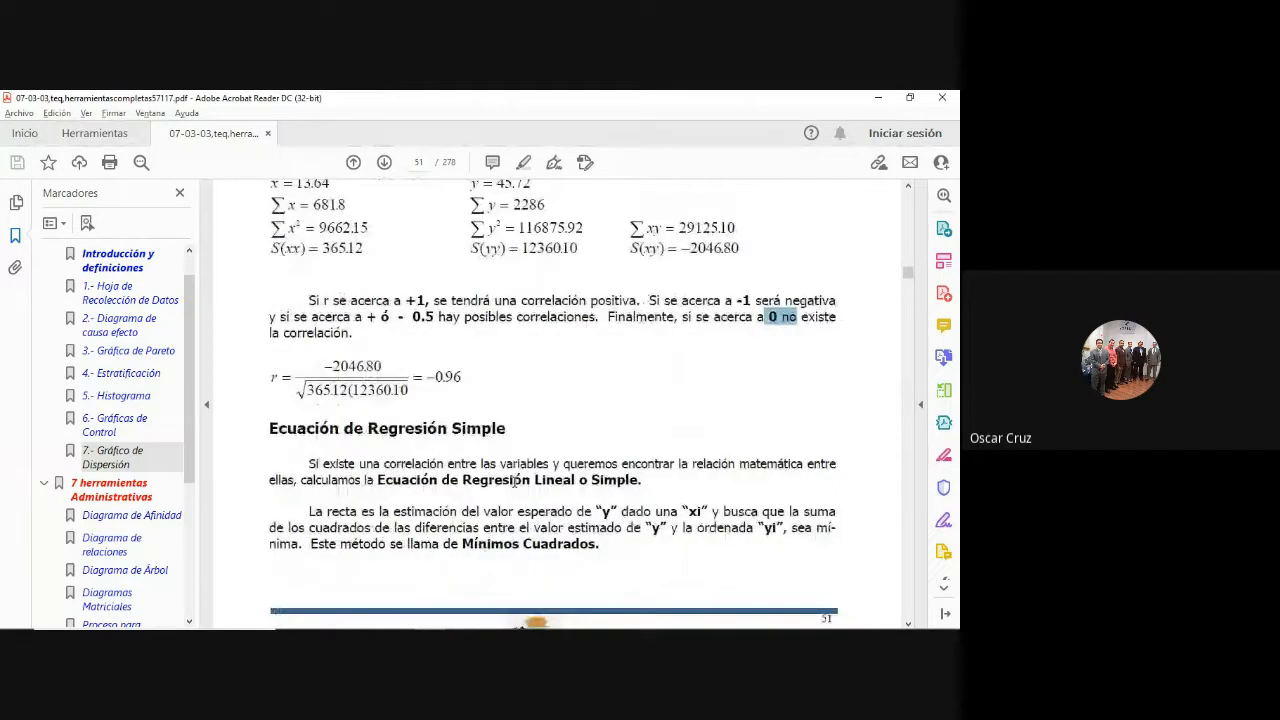
{"action": "scroll", "coordinate": [515, 481], "scroll_direction": "down", "scroll_amount": 6}
{"action": "scroll", "coordinate": [522, 480], "scroll_direction": "up", "scroll_amount": 4}
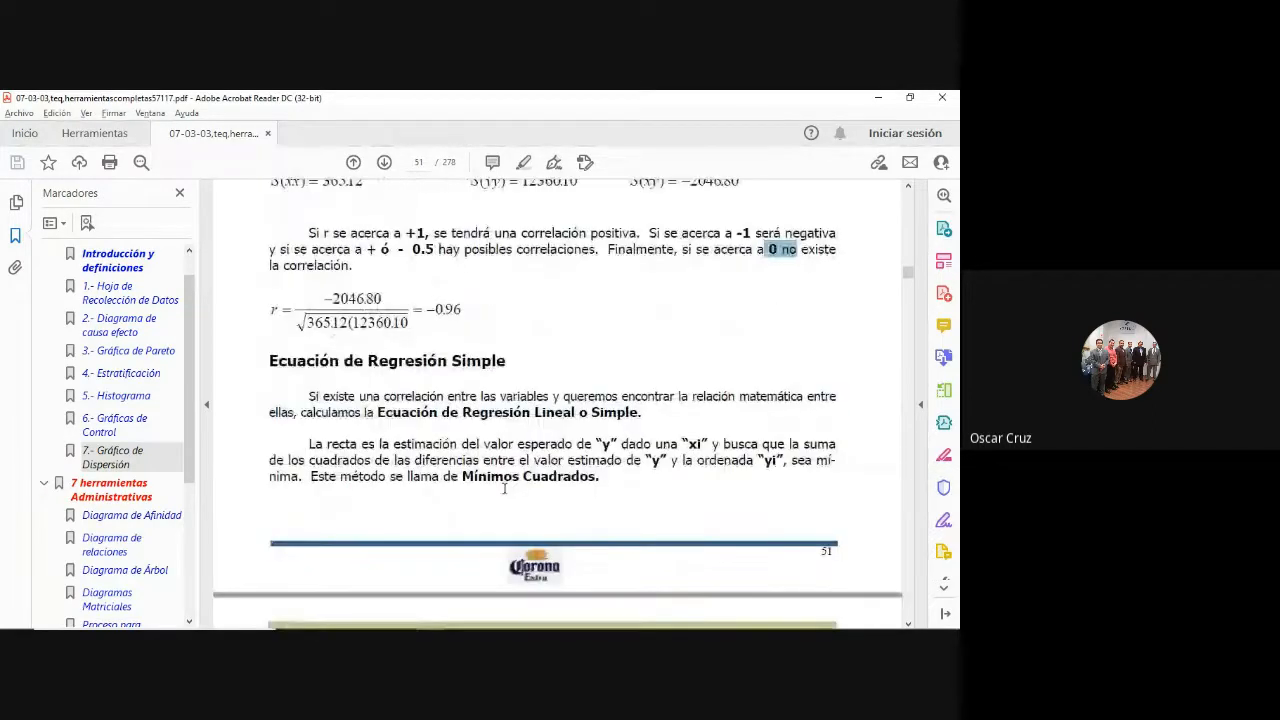
{"action": "scroll", "coordinate": [504, 488], "scroll_direction": "down", "scroll_amount": 12}
{"action": "scroll", "coordinate": [514, 467], "scroll_direction": "up", "scroll_amount": 2}
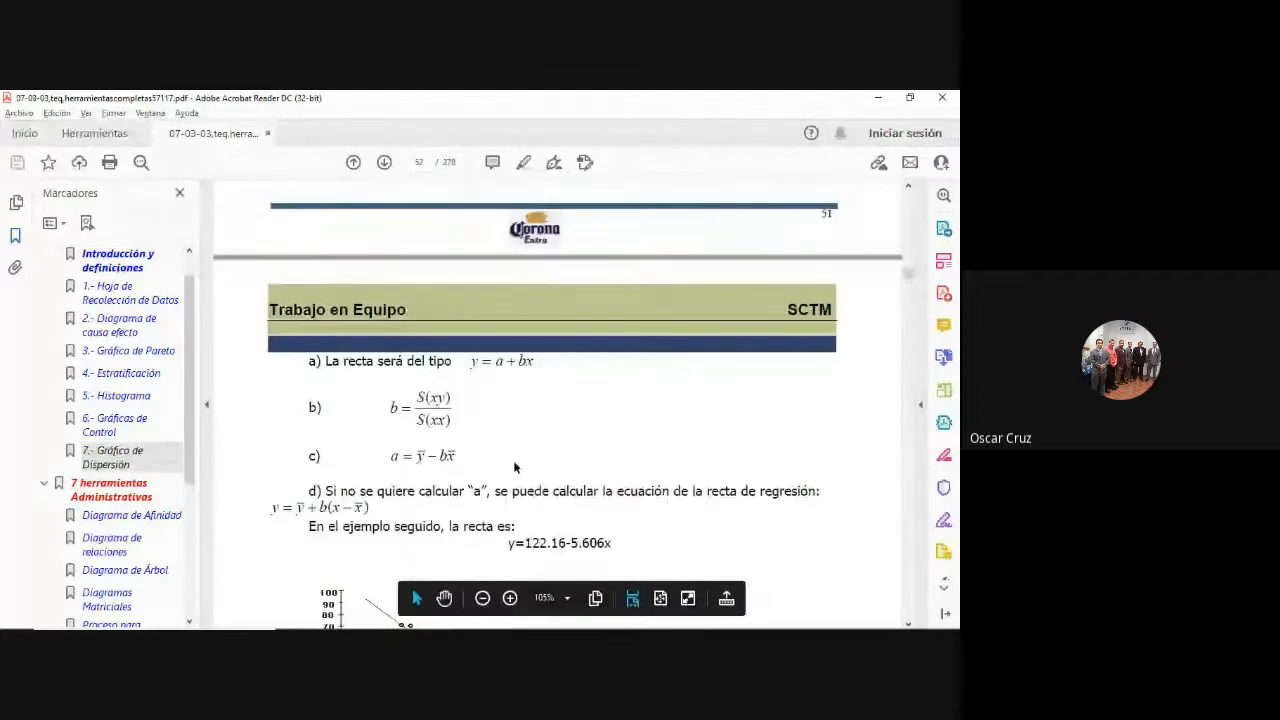
Return to the "Gráfico de Dispersión" data table on page 49 and mark its x values and y heading with temporary selections.
{"action": "scroll", "coordinate": [514, 467], "scroll_direction": "up", "scroll_amount": 10}
{"action": "scroll", "coordinate": [525, 413], "scroll_direction": "up", "scroll_amount": 15}
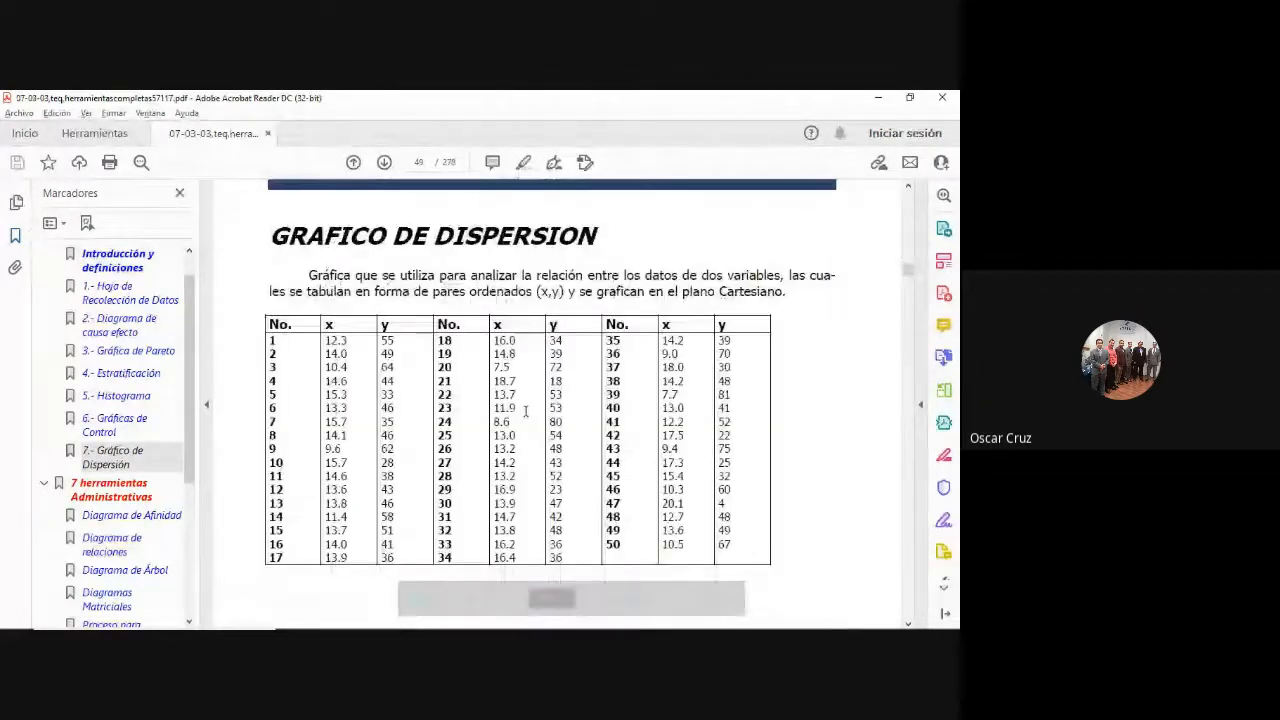
{"action": "scroll", "coordinate": [525, 413], "scroll_direction": "up", "scroll_amount": 2}
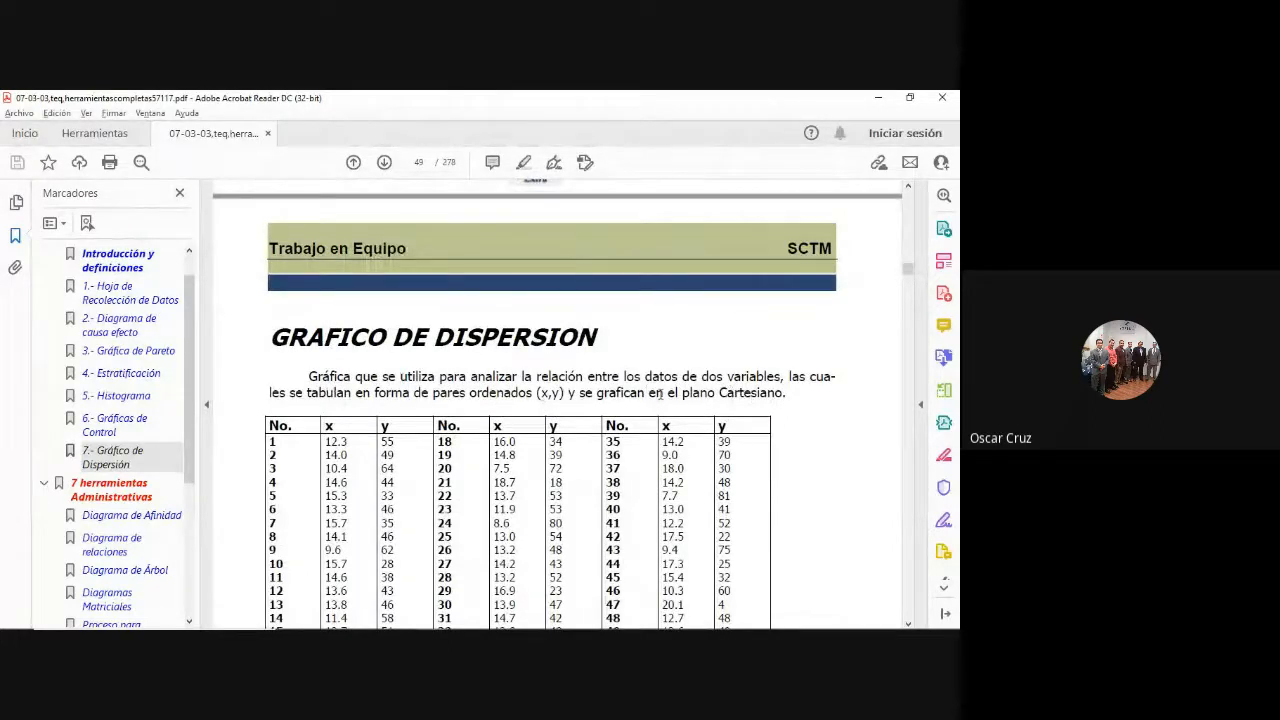
{"action": "scroll", "coordinate": [659, 394], "scroll_direction": "down", "scroll_amount": 1}
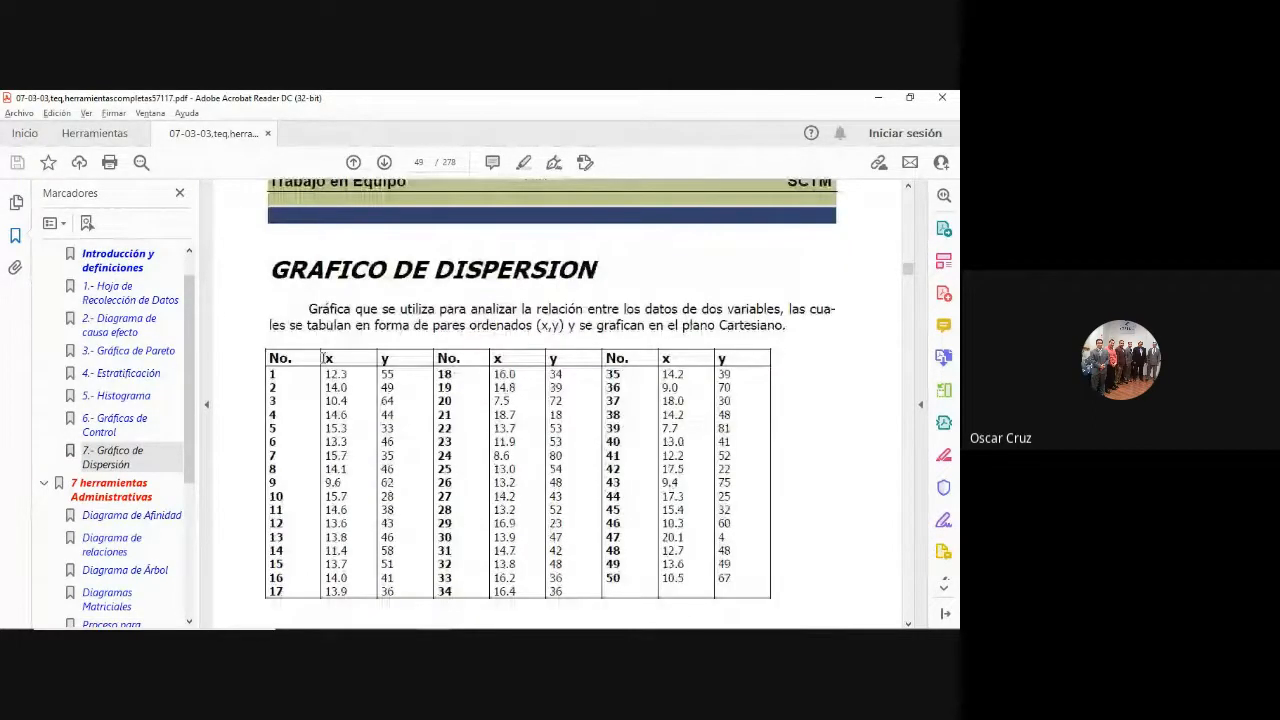
{"action": "left_click_drag", "start_coordinate": [331, 361], "coordinate": [336, 430]}
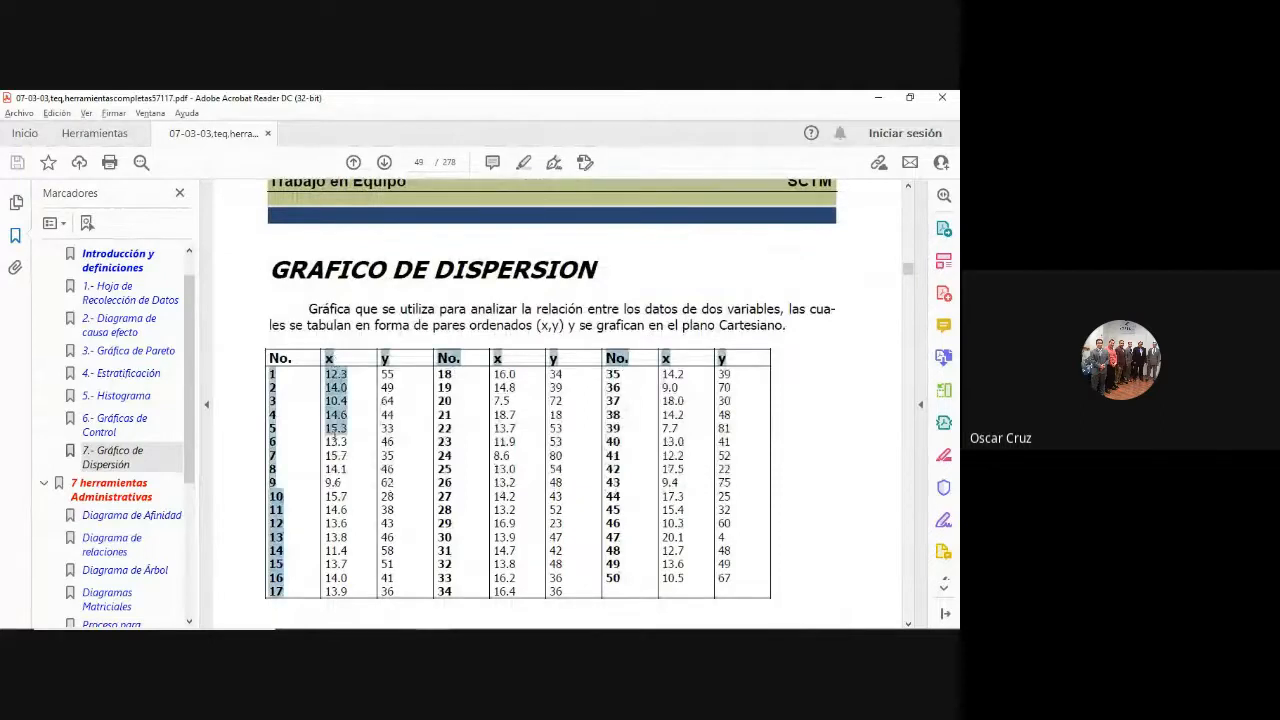
{"action": "left_click", "coordinate": [345, 511]}
{"action": "left_click_drag", "start_coordinate": [380, 358], "coordinate": [385, 359]}
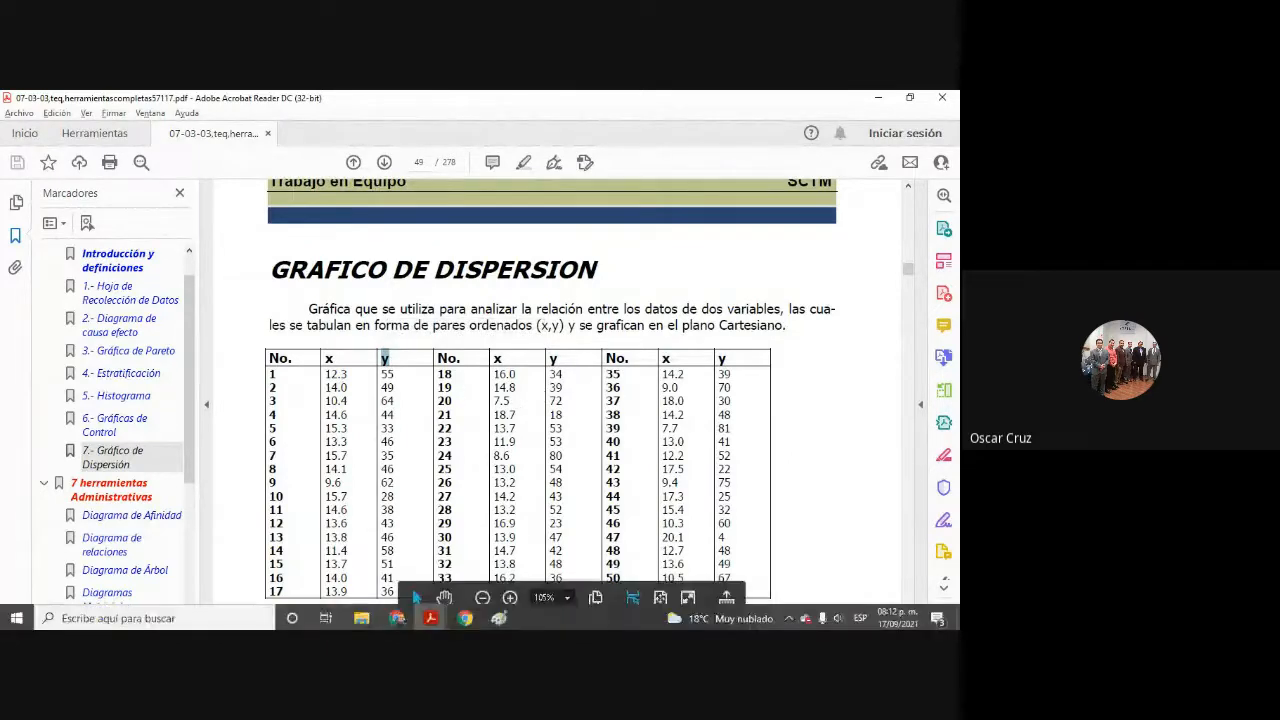
Switch to File Explorer and find the "Datos diagrama de dispersión" workbook in Documentos > ITSF > Control Estadístico de la Calidad.
{"action": "left_click", "coordinate": [360, 620]}
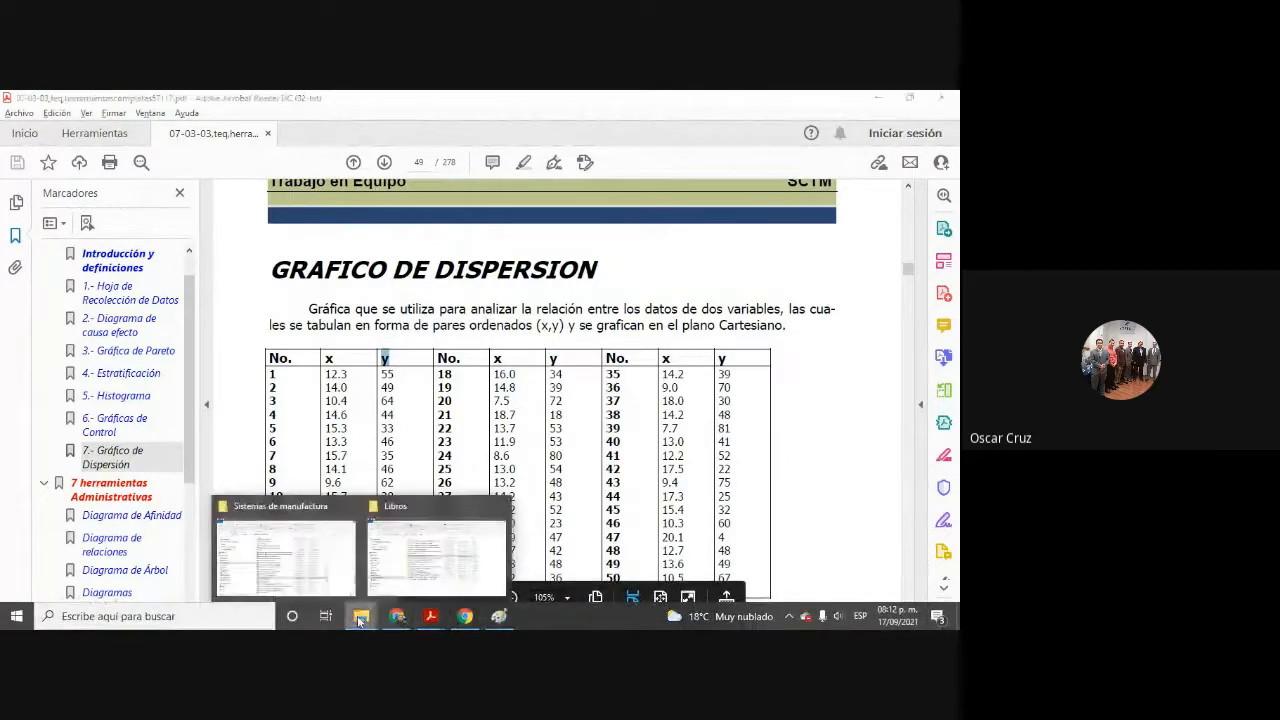
{"action": "left_click", "coordinate": [320, 578]}
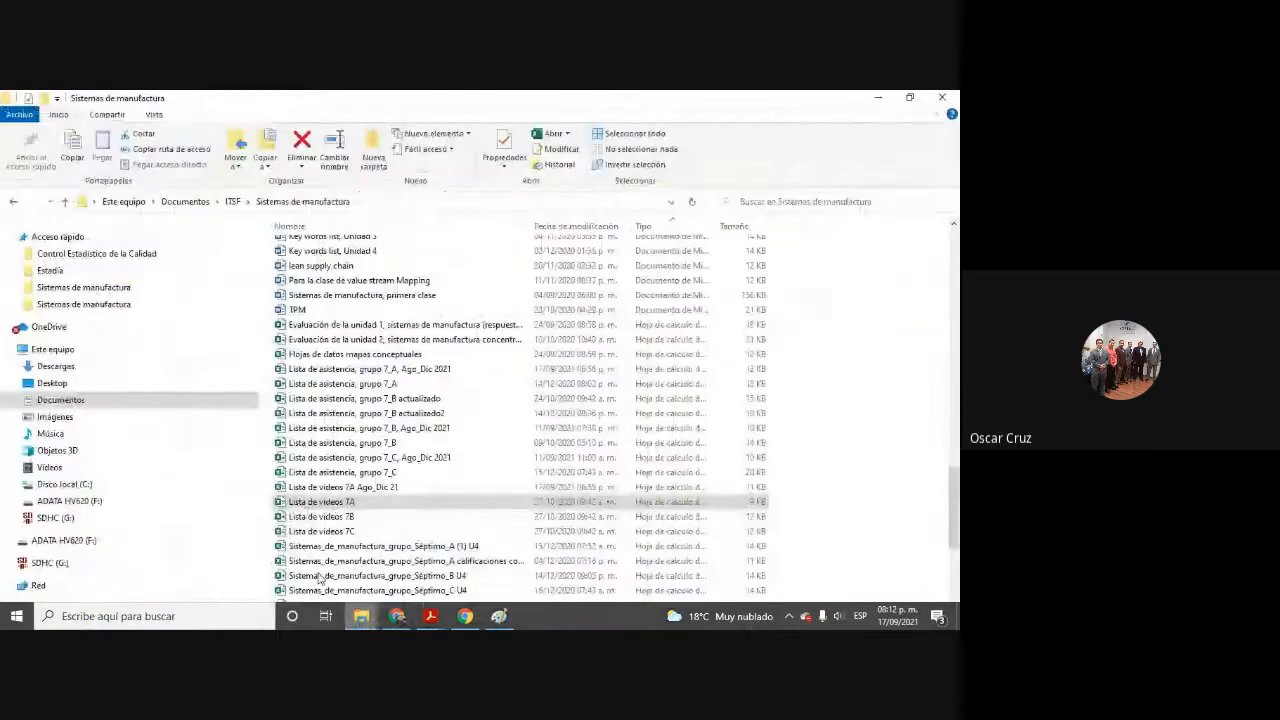
{"action": "left_click", "coordinate": [61, 400]}
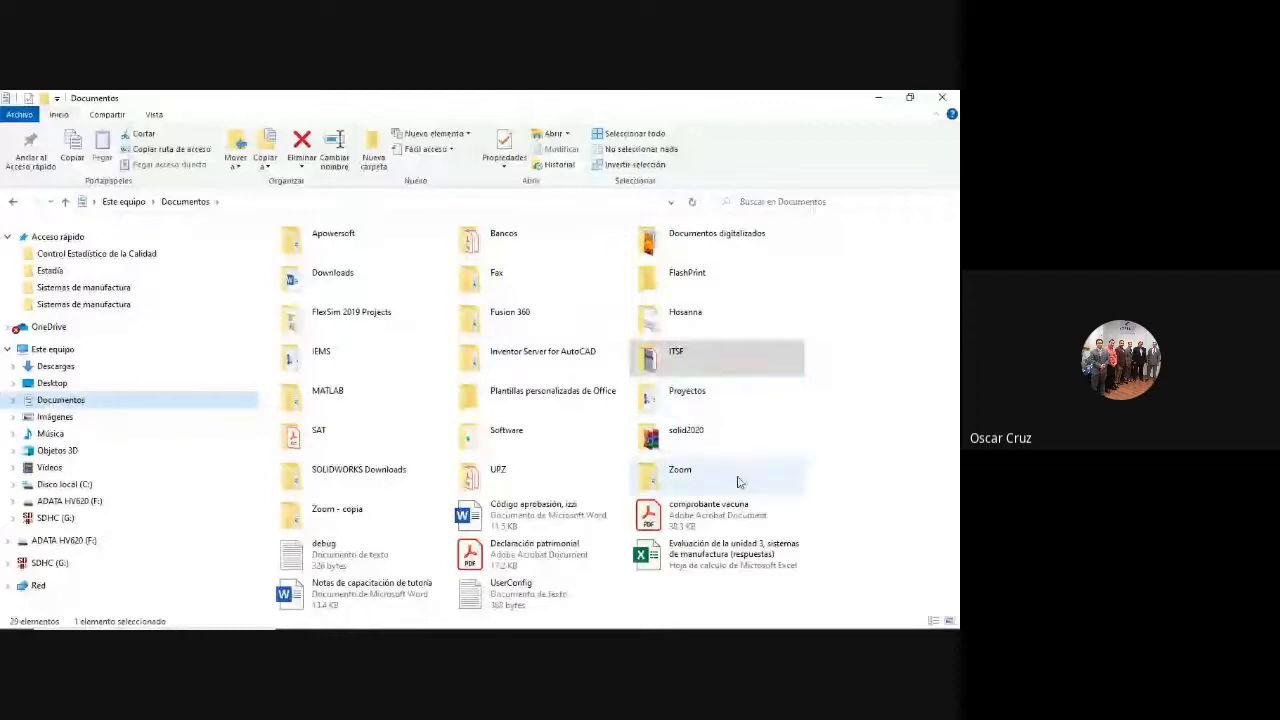
{"action": "double_click", "coordinate": [675, 358]}
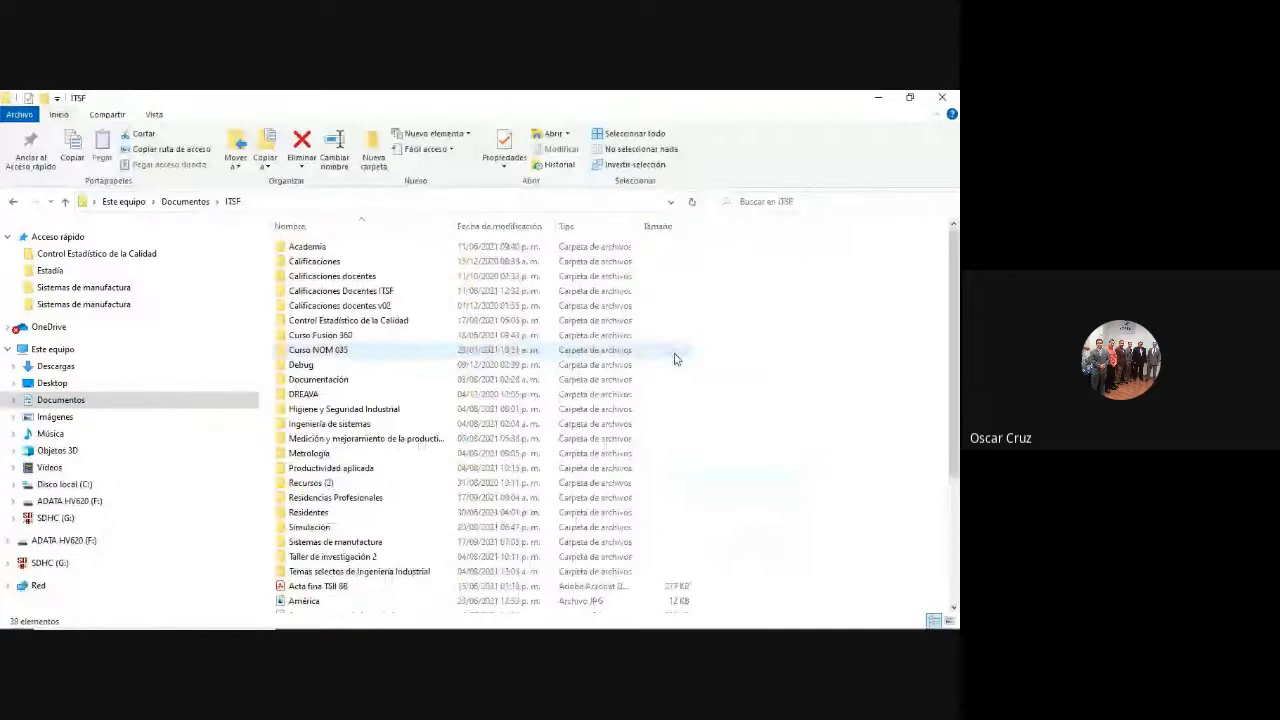
{"action": "double_click", "coordinate": [345, 321]}
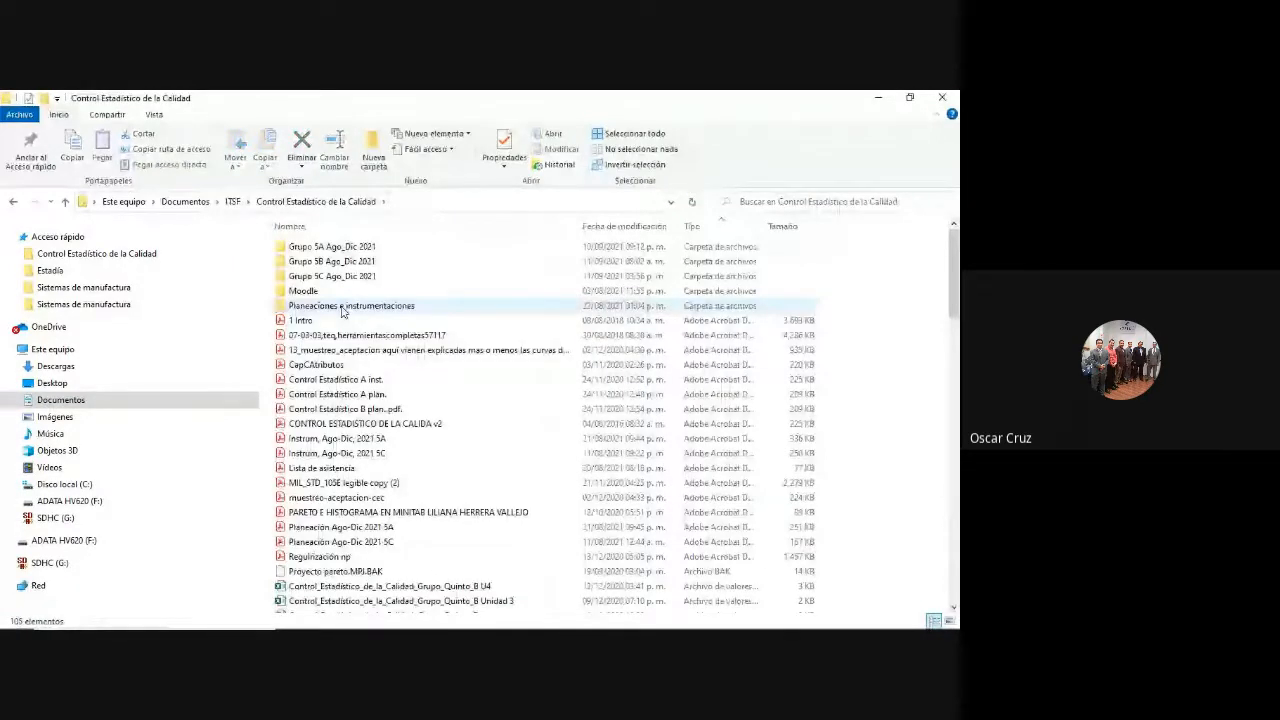
{"action": "left_click", "coordinate": [343, 247]}
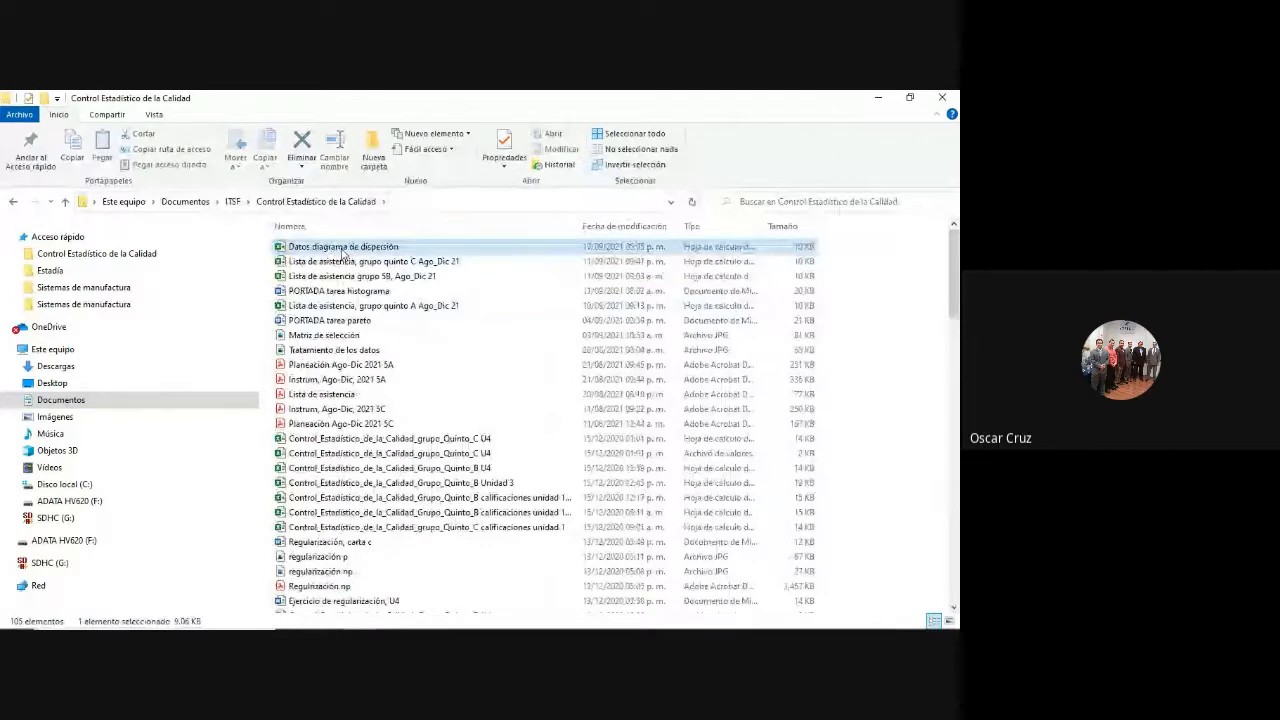
Switch to WhatsApp Web in the browser and open the "CEC 5A" group chat at its latest messages.
{"action": "key", "text": "alt+Tab"}
{"action": "left_click", "coordinate": [280, 102]}
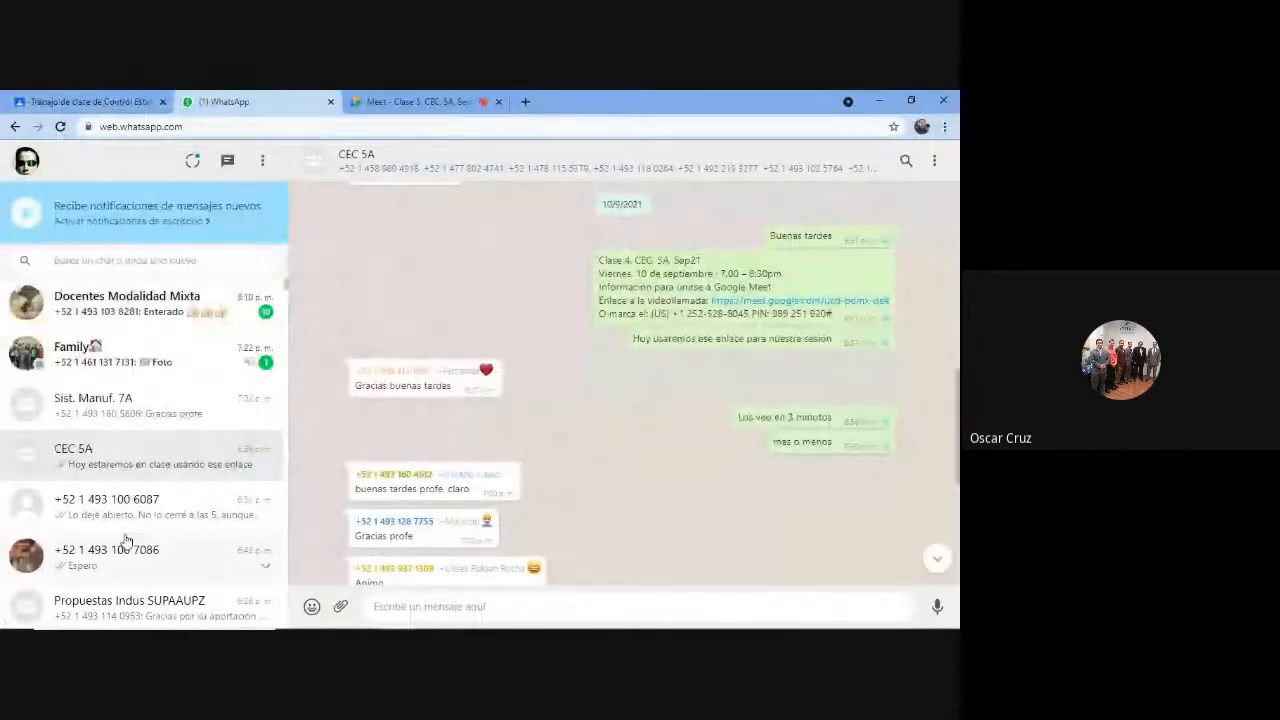
{"action": "scroll", "coordinate": [125, 535], "scroll_direction": "down", "scroll_amount": 1}
{"action": "left_click", "coordinate": [119, 437]}
{"action": "left_click", "coordinate": [123, 396]}
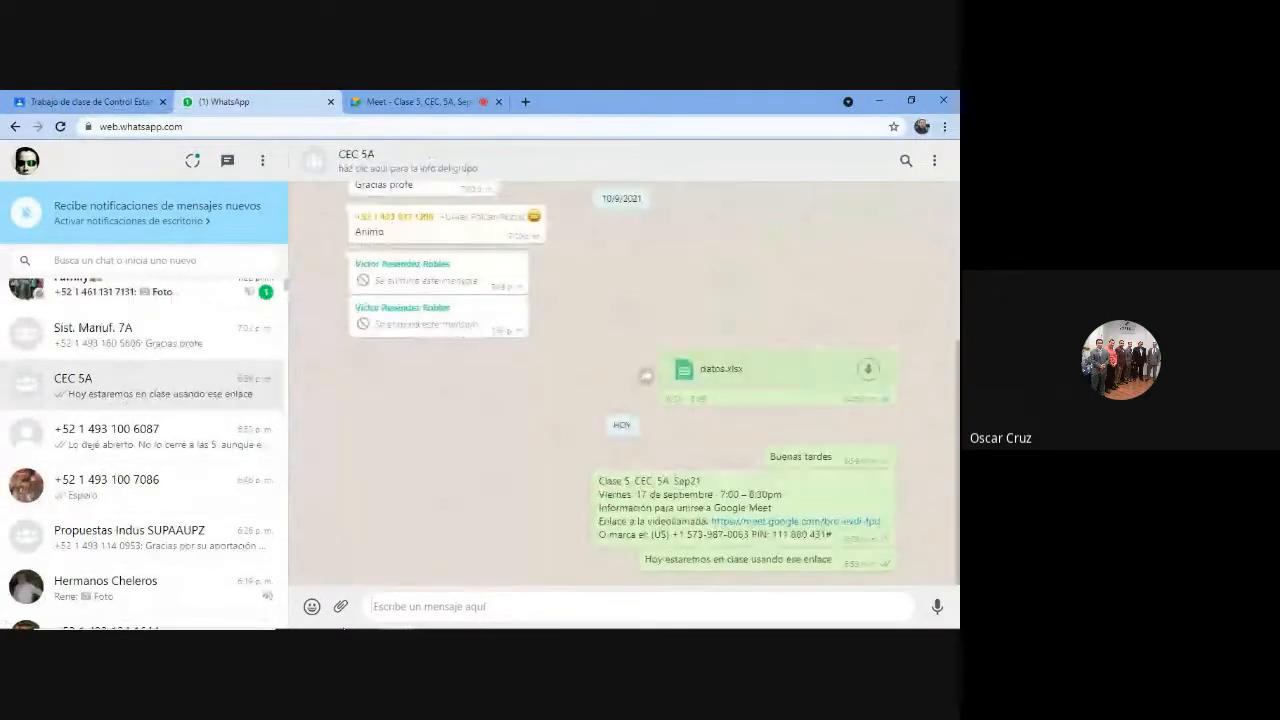
Attach "Datos diagrama de dispersión" from the ITSF > Control Estadístico de la Calidad folder to the "CEC 5A" chat and send it.
{"action": "left_click", "coordinate": [340, 606]}
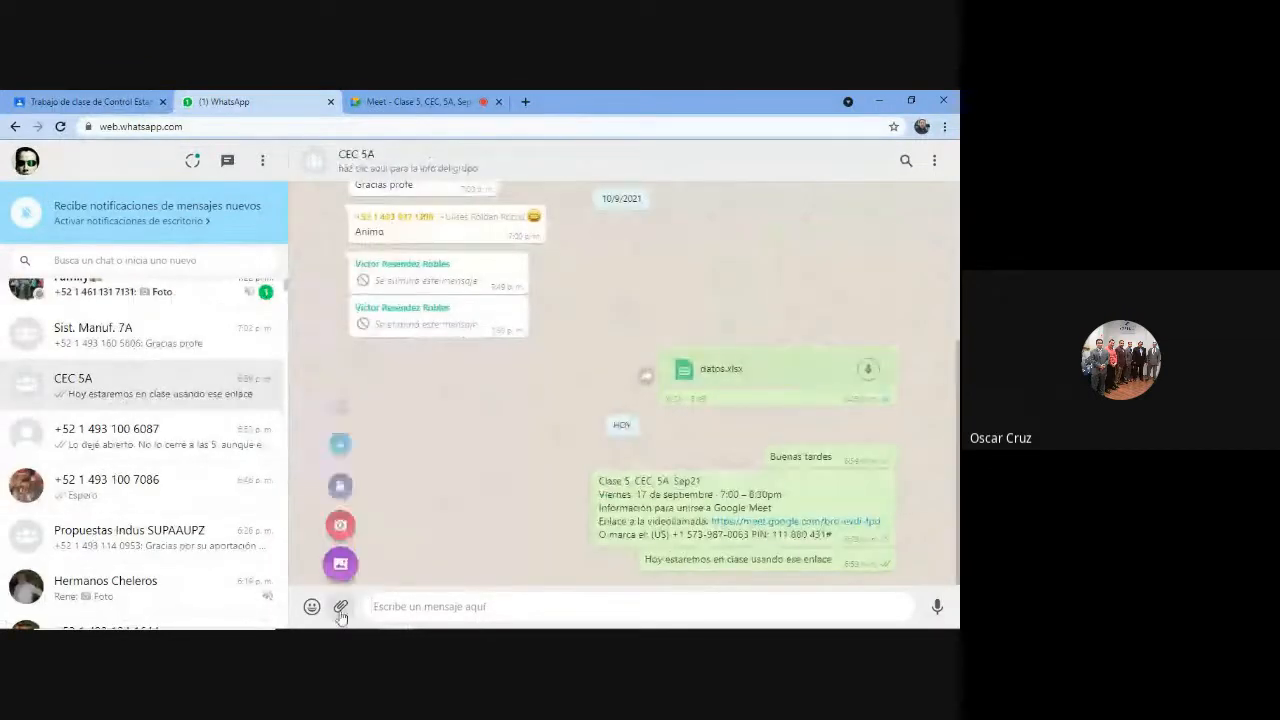
{"action": "left_click", "coordinate": [341, 467]}
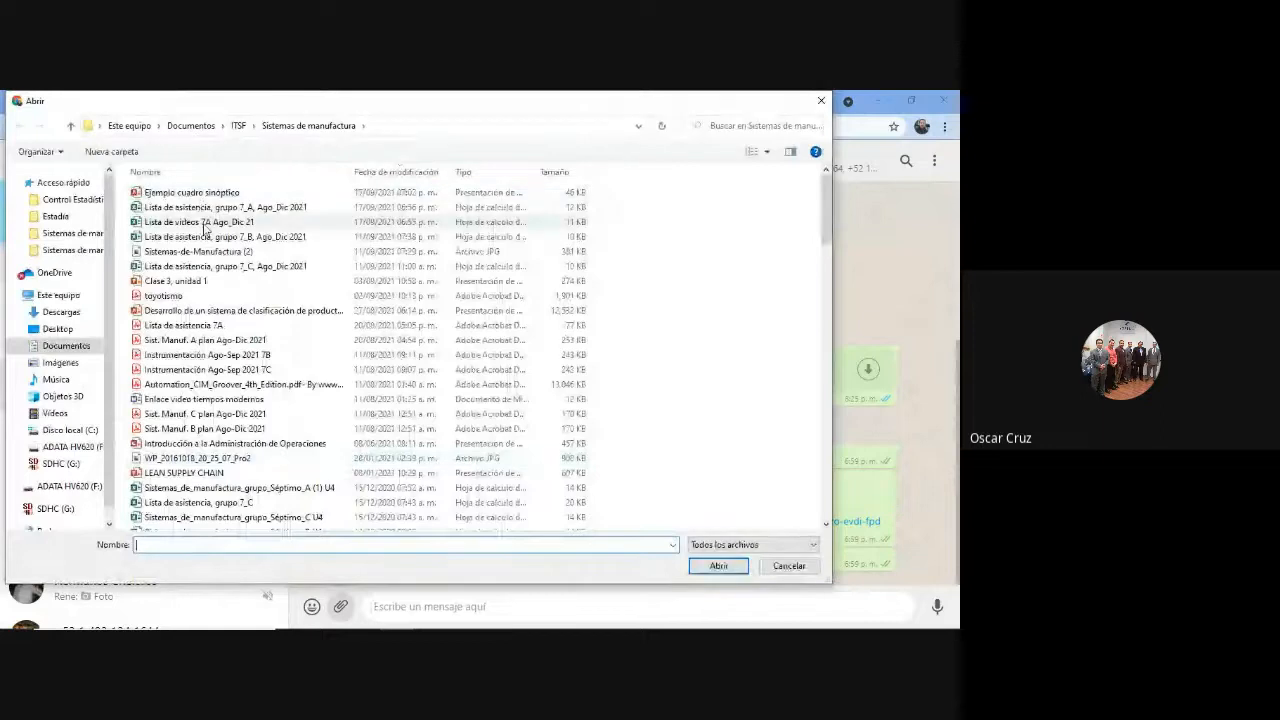
{"action": "left_click", "coordinate": [240, 126]}
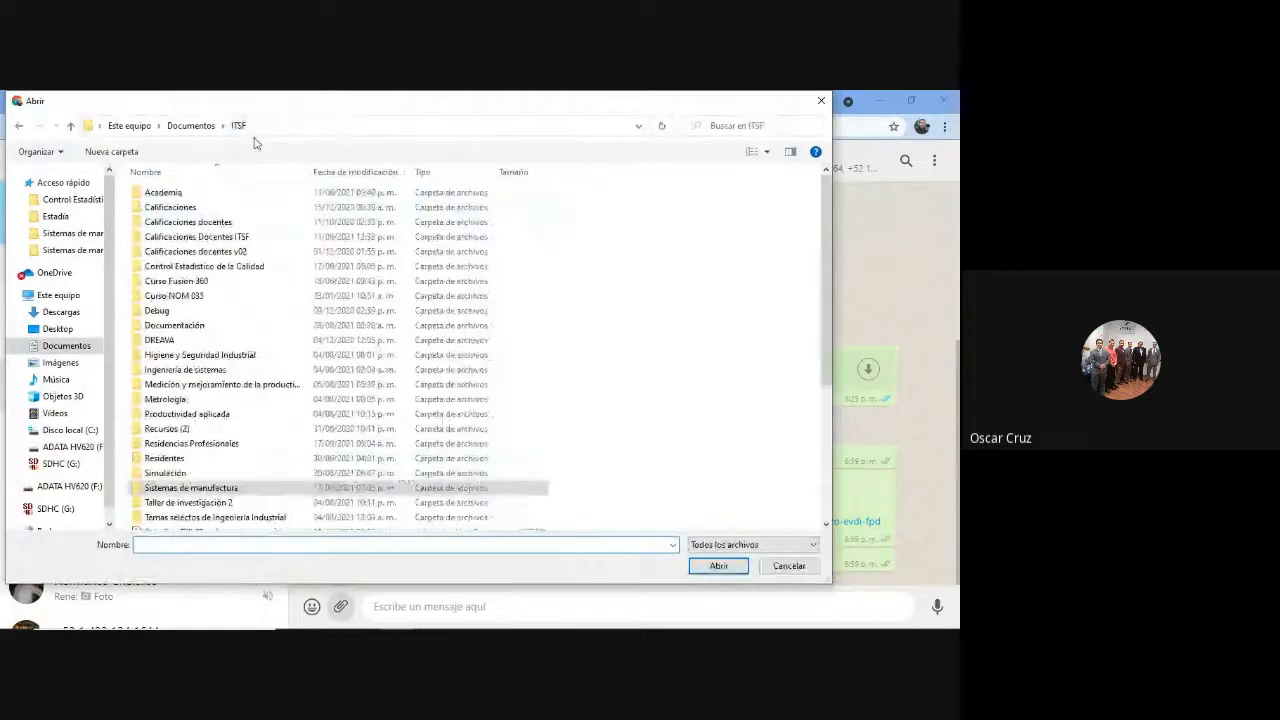
{"action": "double_click", "coordinate": [203, 266]}
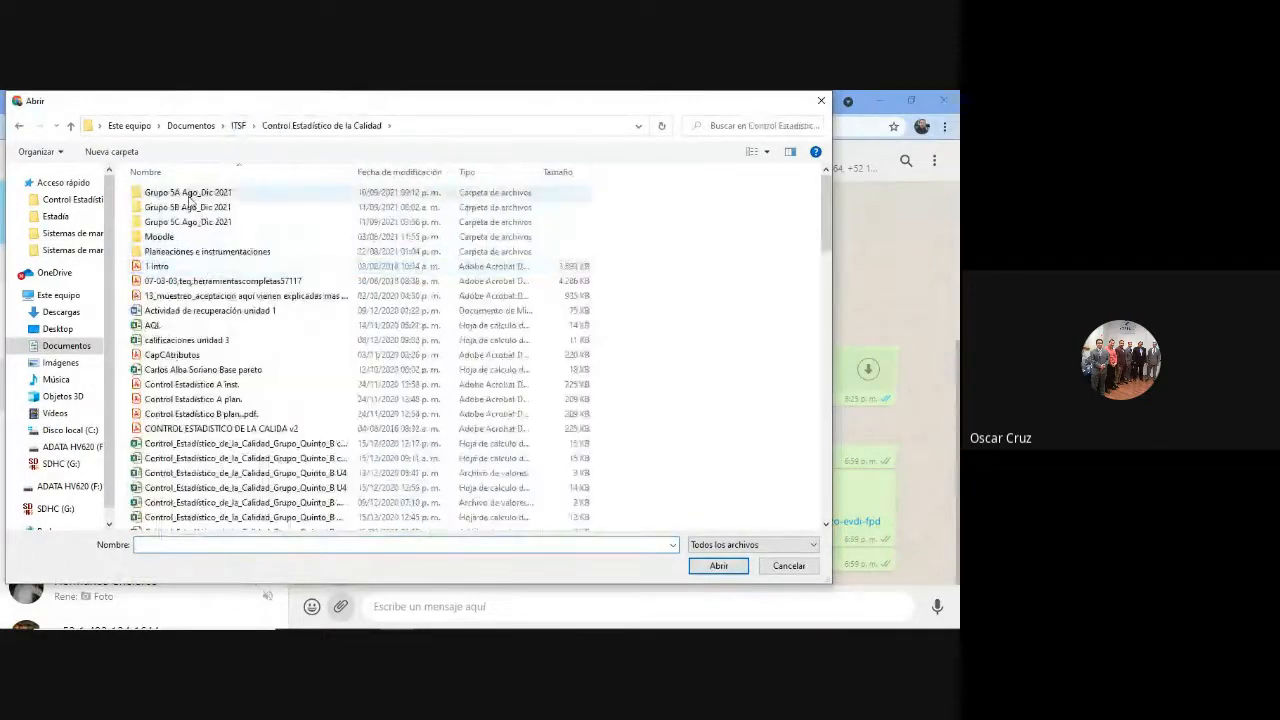
{"action": "left_click", "coordinate": [400, 172]}
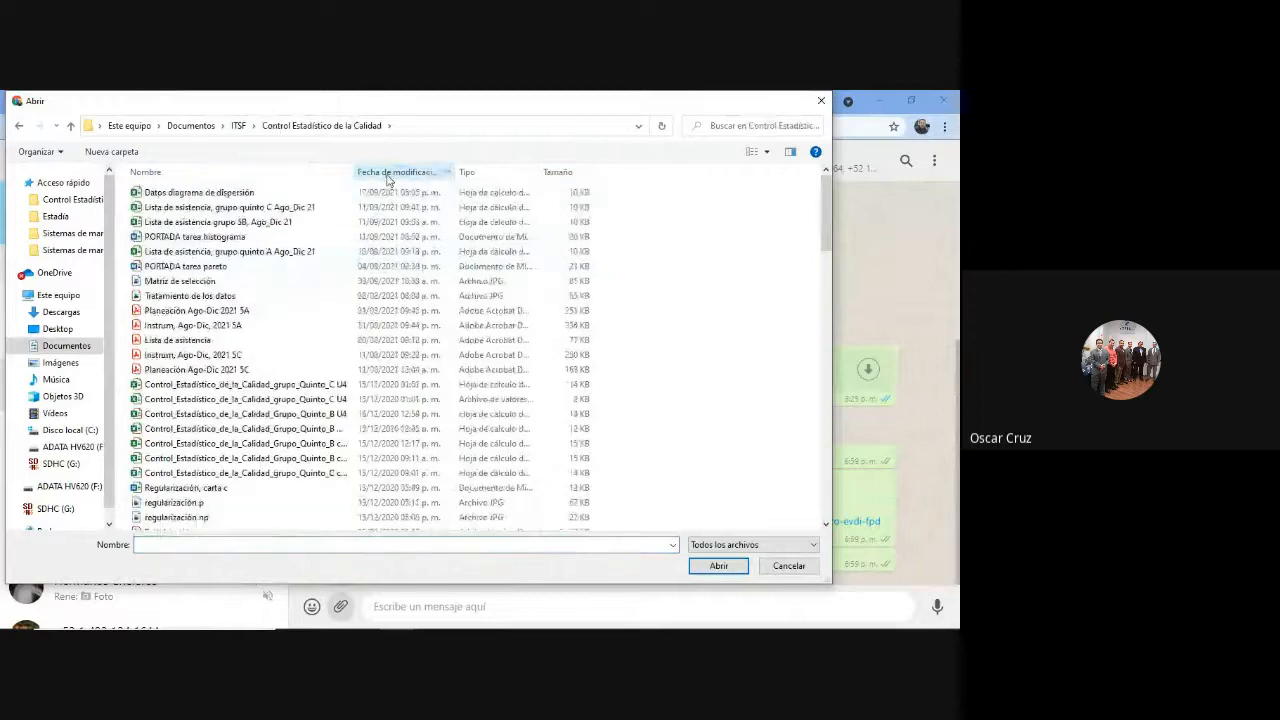
{"action": "left_click", "coordinate": [203, 192]}
{"action": "left_click", "coordinate": [722, 570]}
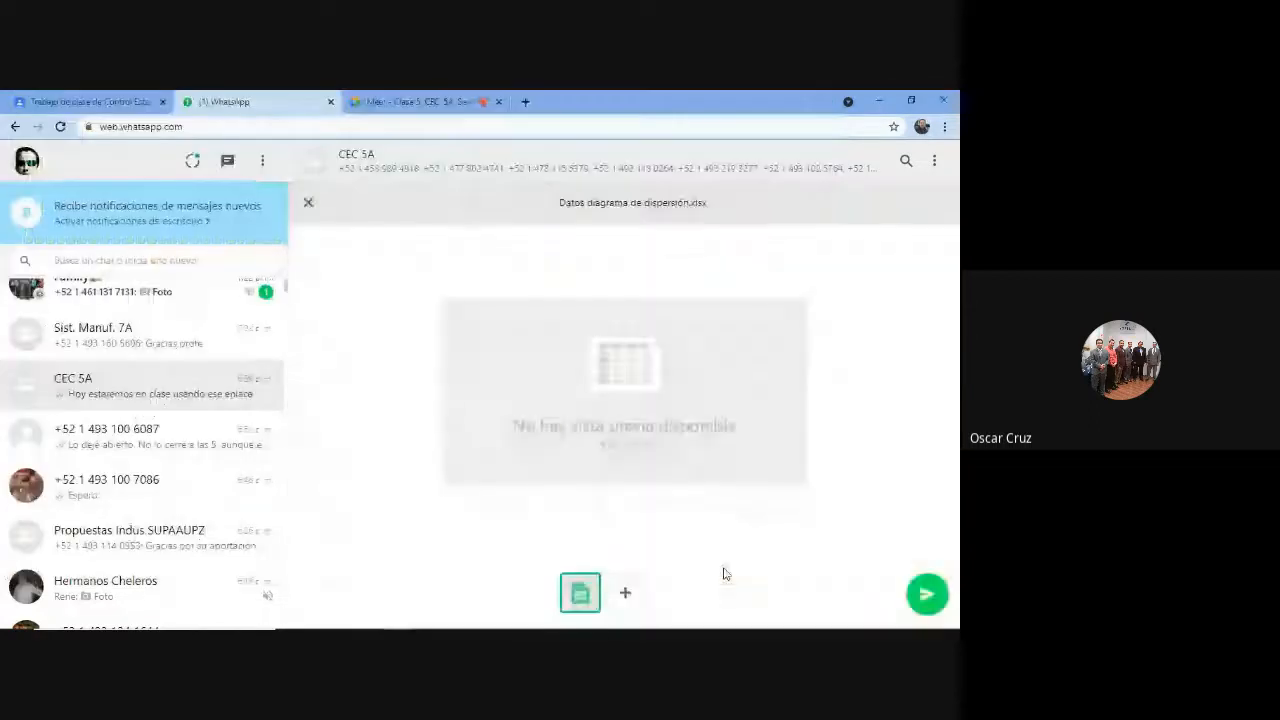
{"action": "left_click", "coordinate": [927, 594]}
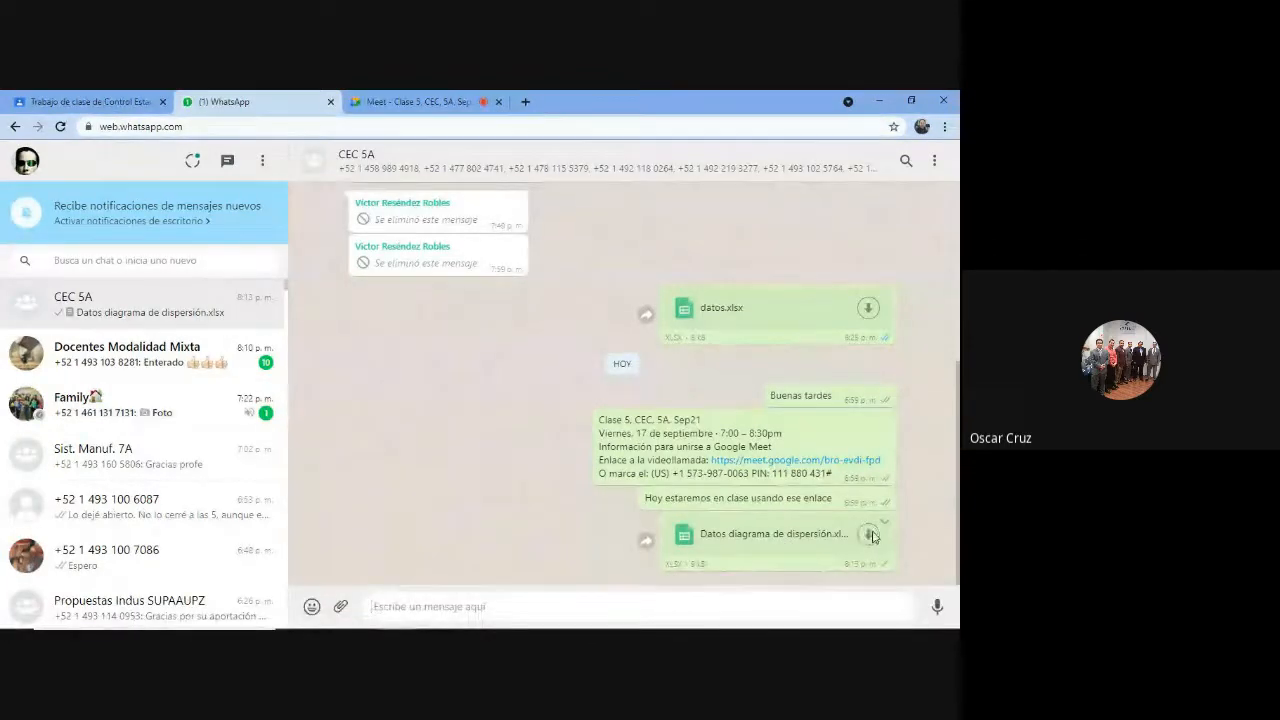
Switch to the "Datos diagrama de dispersión" workbook in Excel and point out cells B1 to B4 and C3 one at a time.
{"action": "left_click", "coordinate": [398, 618]}
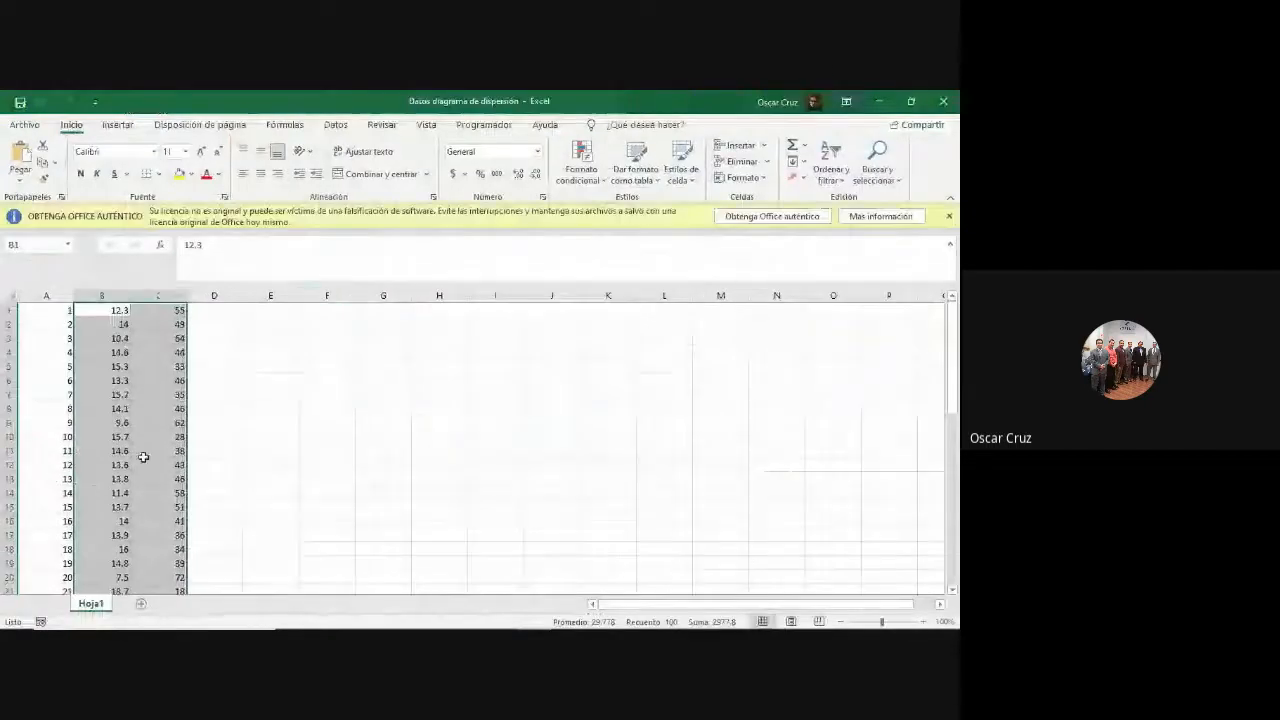
{"action": "left_click", "coordinate": [113, 310]}
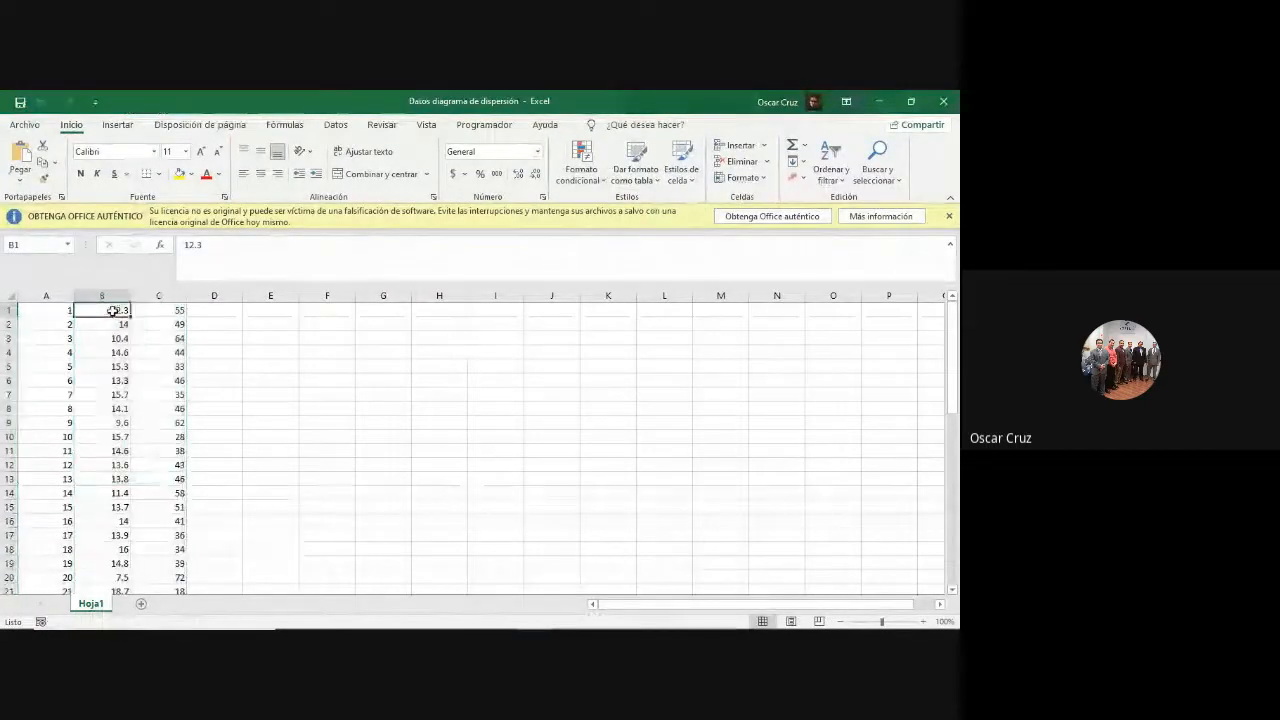
{"action": "left_click", "coordinate": [104, 323]}
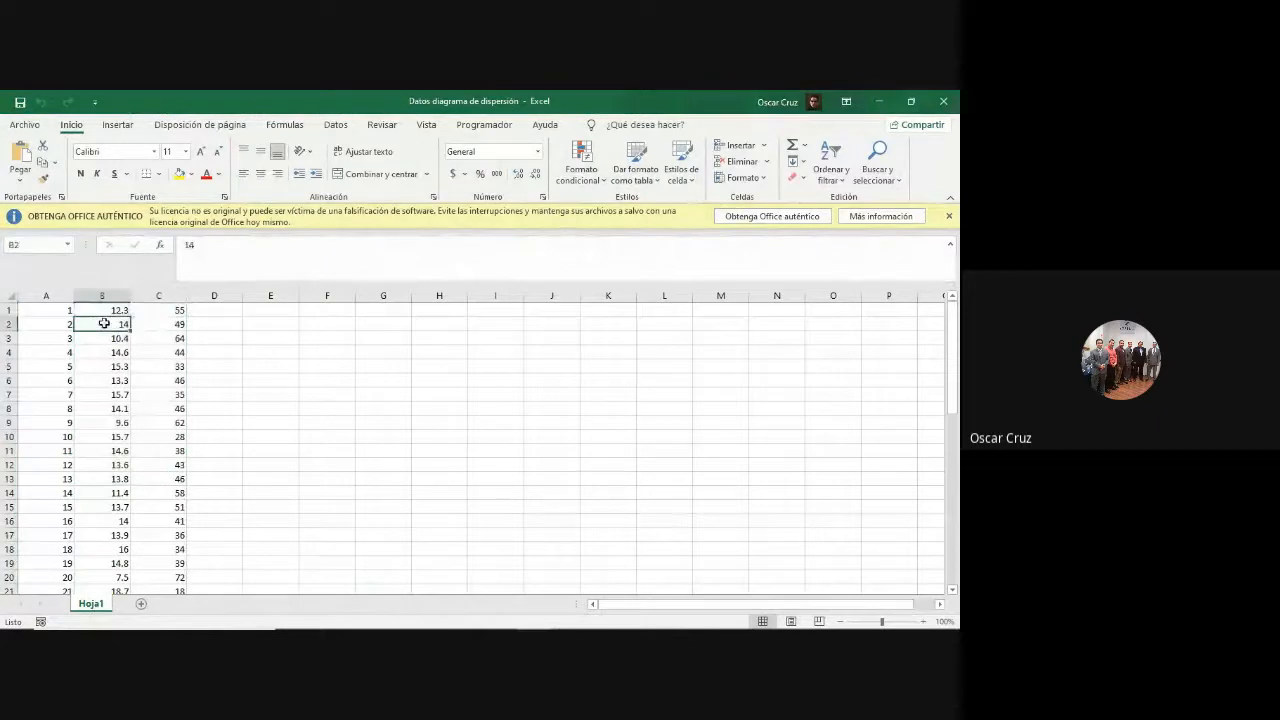
{"action": "left_click", "coordinate": [108, 338]}
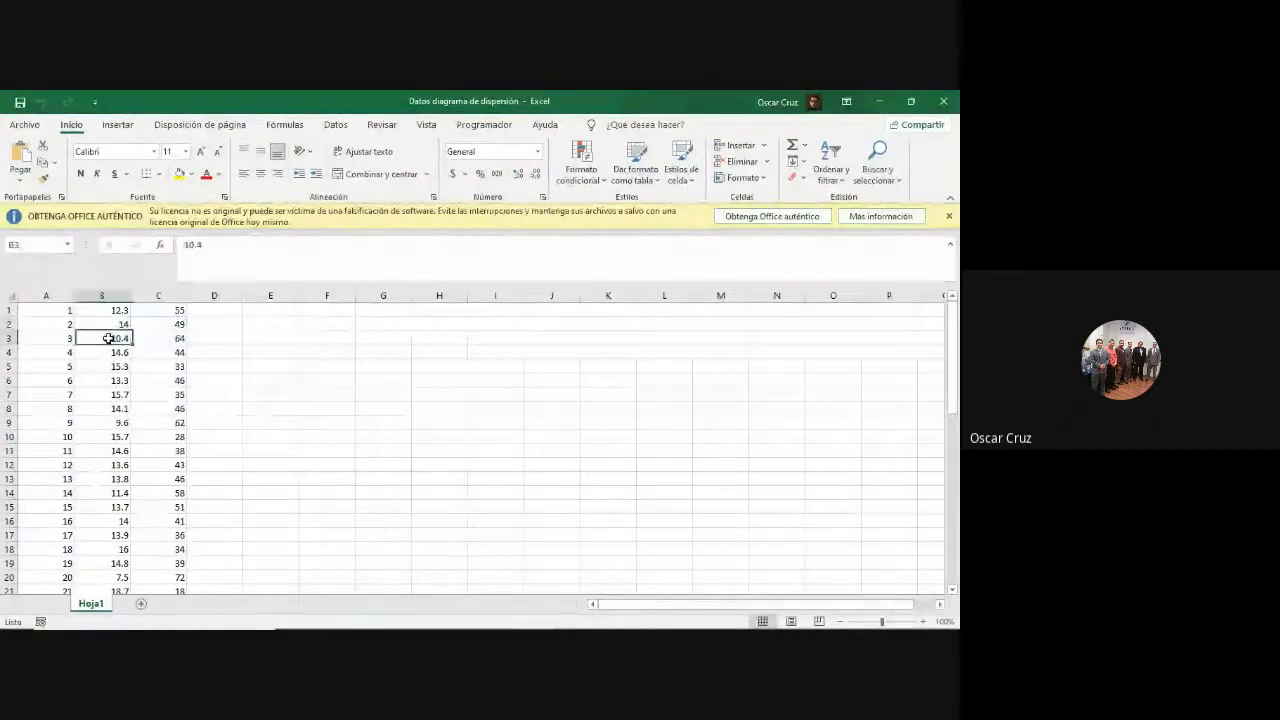
{"action": "left_click", "coordinate": [172, 338]}
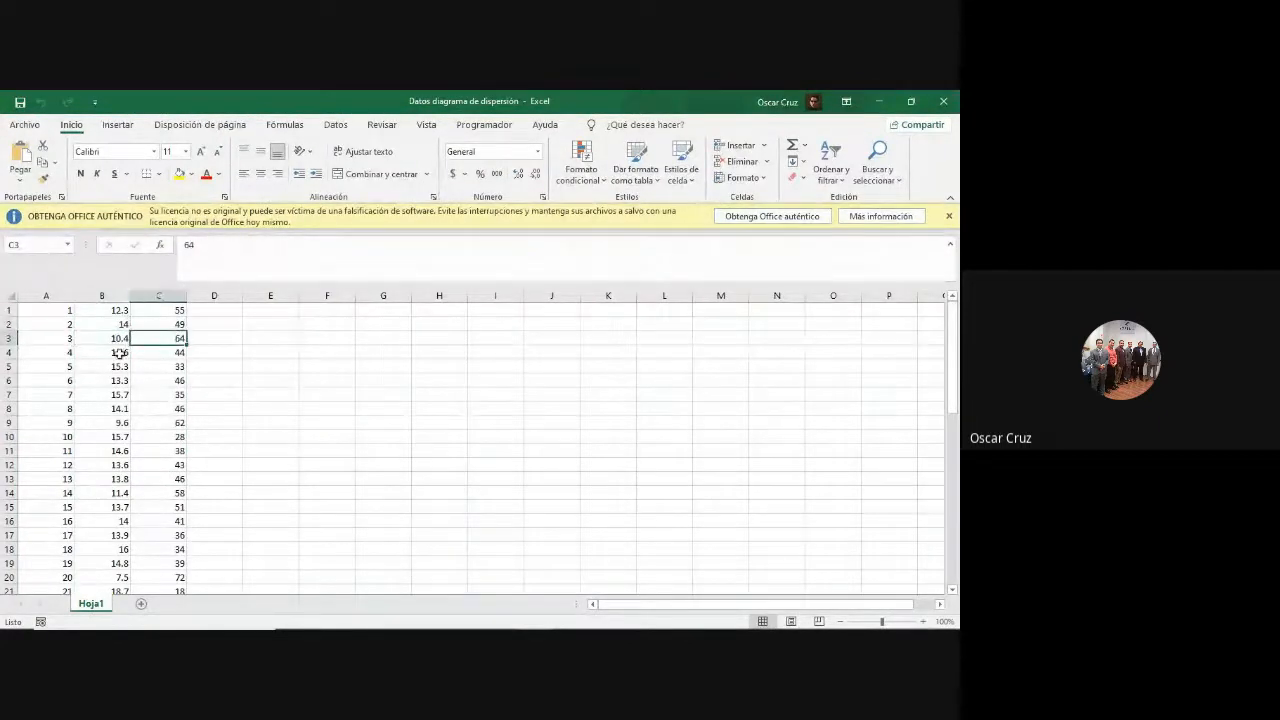
{"action": "left_click", "coordinate": [118, 352]}
Switch to the 07-03-03 tools PDF in Acrobat Reader and mark the x-y pair of row 2 in the "Gráfico de Dispersión" table.
{"action": "mouse_move", "coordinate": [428, 618]}
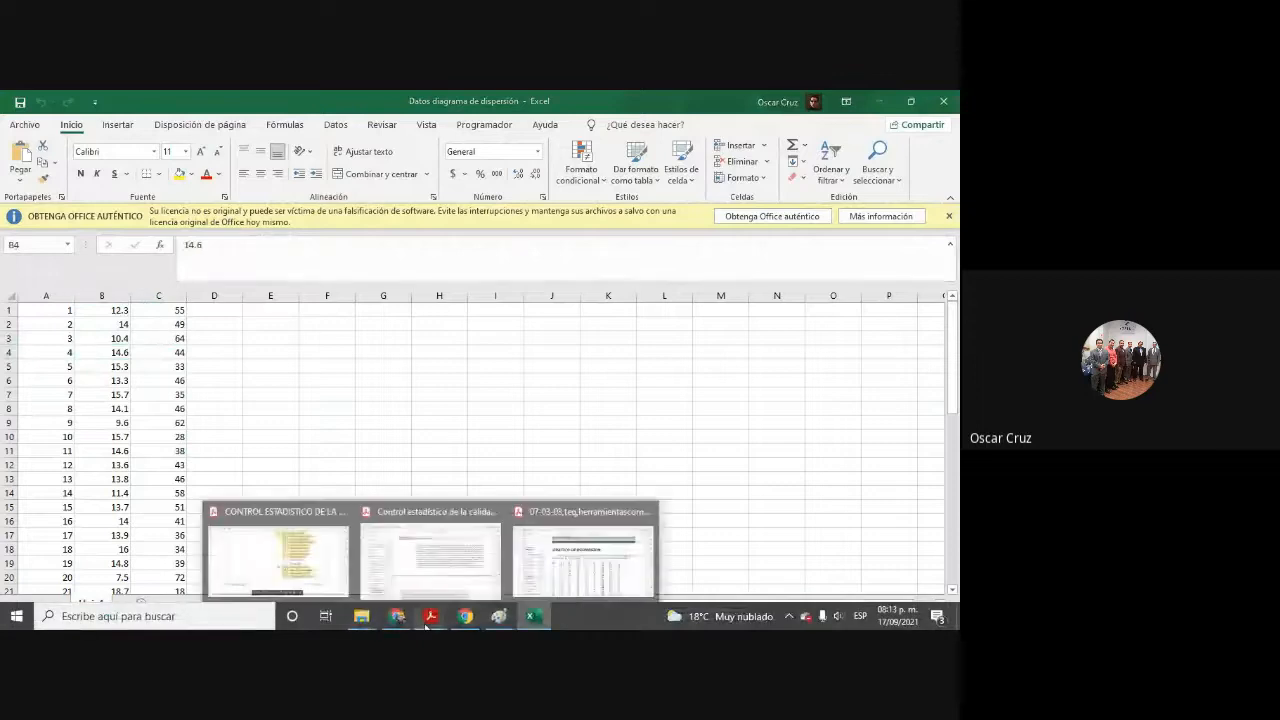
{"action": "left_click", "coordinate": [535, 570]}
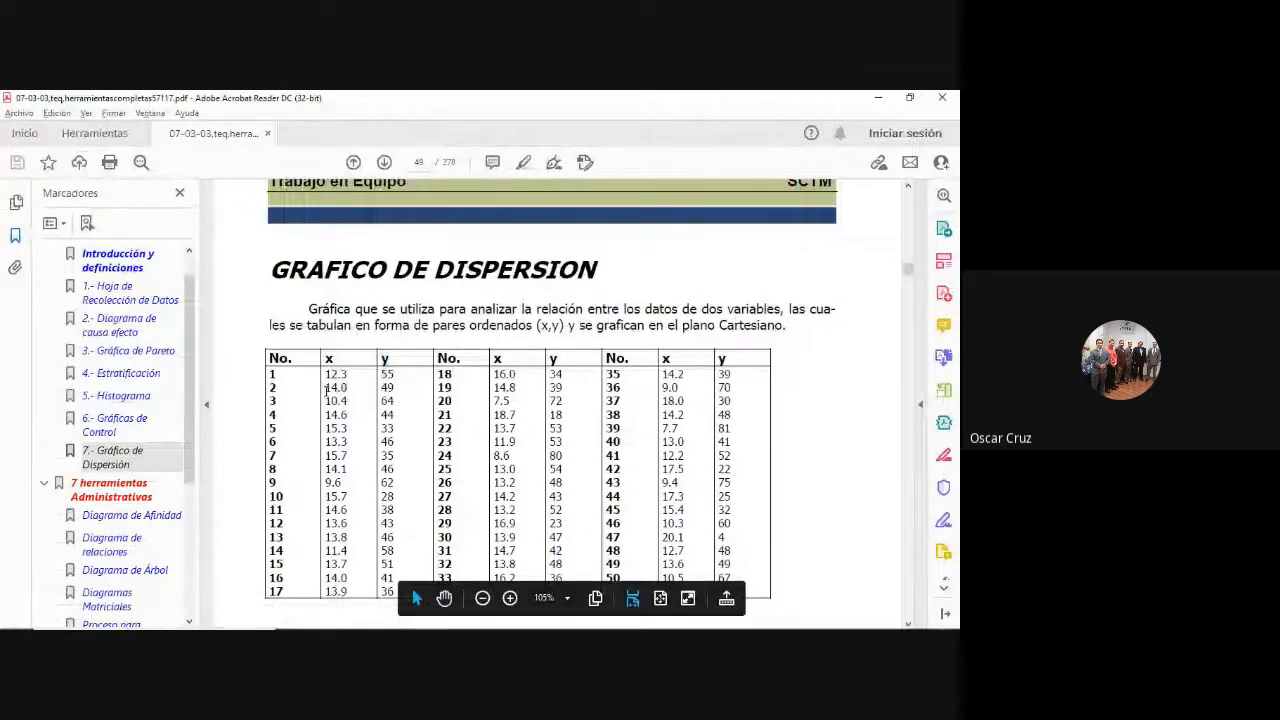
{"action": "left_click_drag", "start_coordinate": [326, 389], "coordinate": [394, 388]}
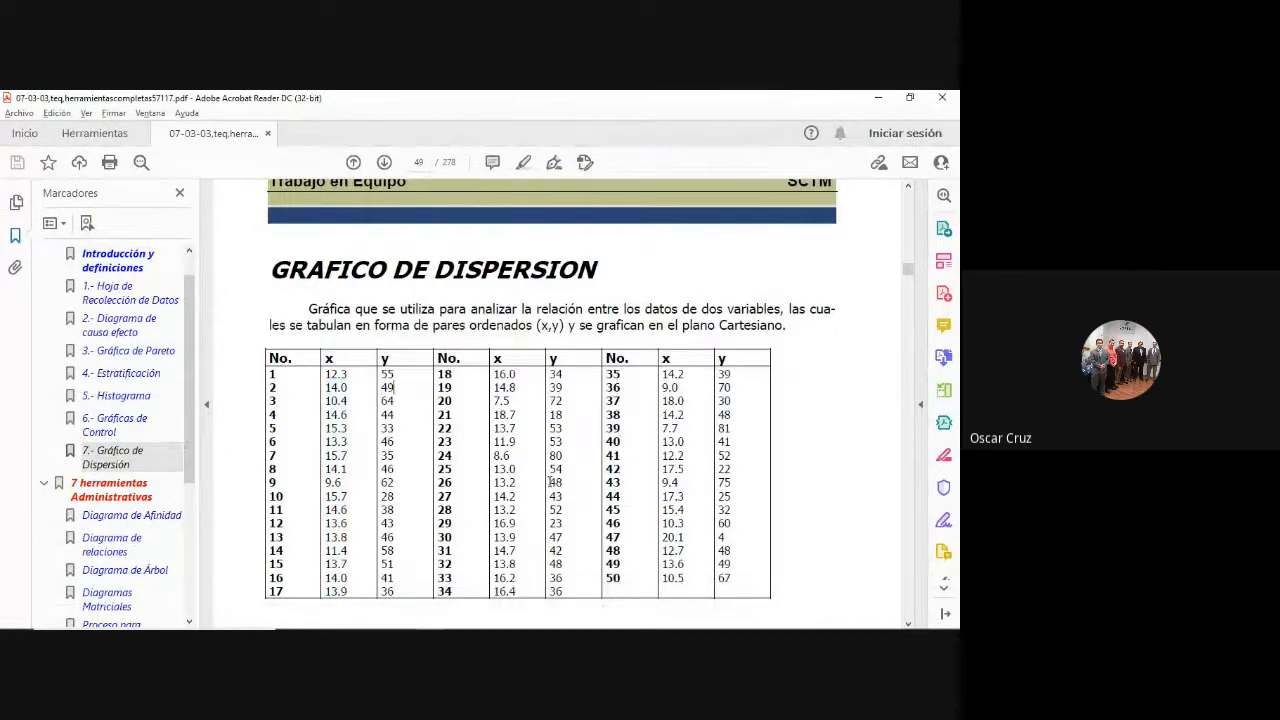
Return to the Excel workbook and review the number, x and y data by selecting columns A, B and C in turn.
{"action": "key", "text": "alt+Tab"}
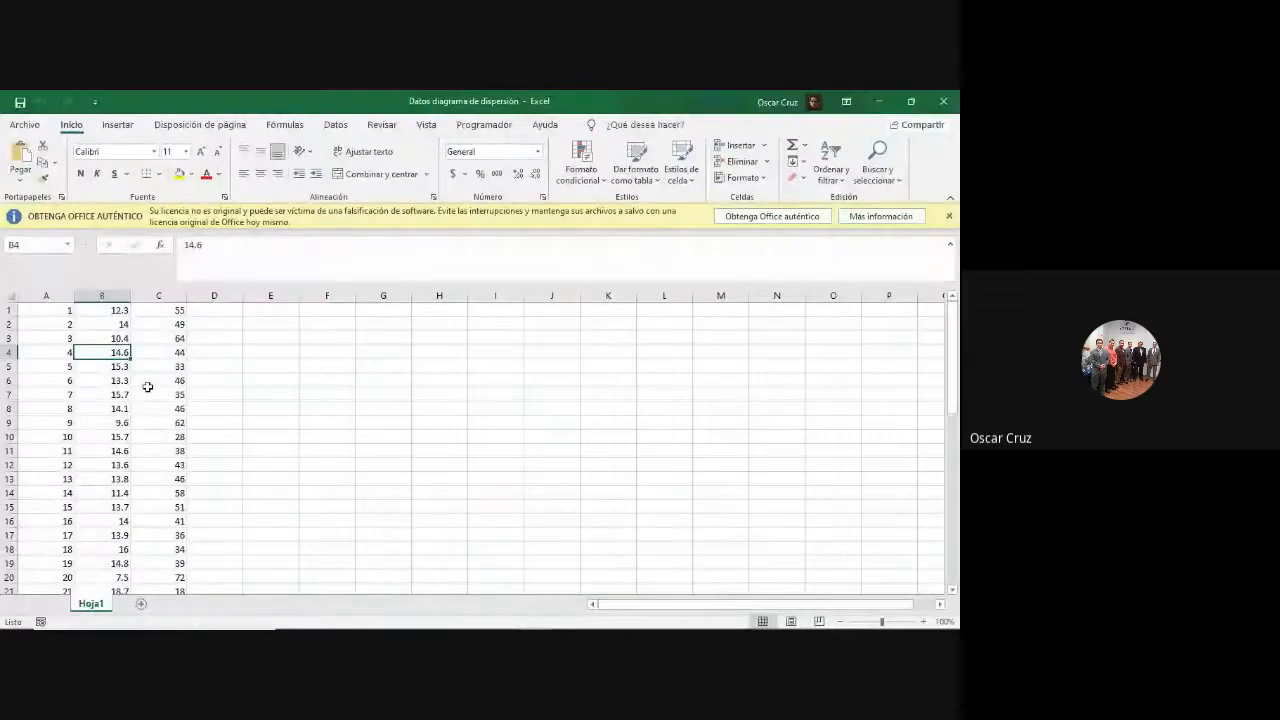
{"action": "scroll", "coordinate": [177, 450], "scroll_direction": "down", "scroll_amount": 5}
{"action": "scroll", "coordinate": [113, 410], "scroll_direction": "up", "scroll_amount": 5}
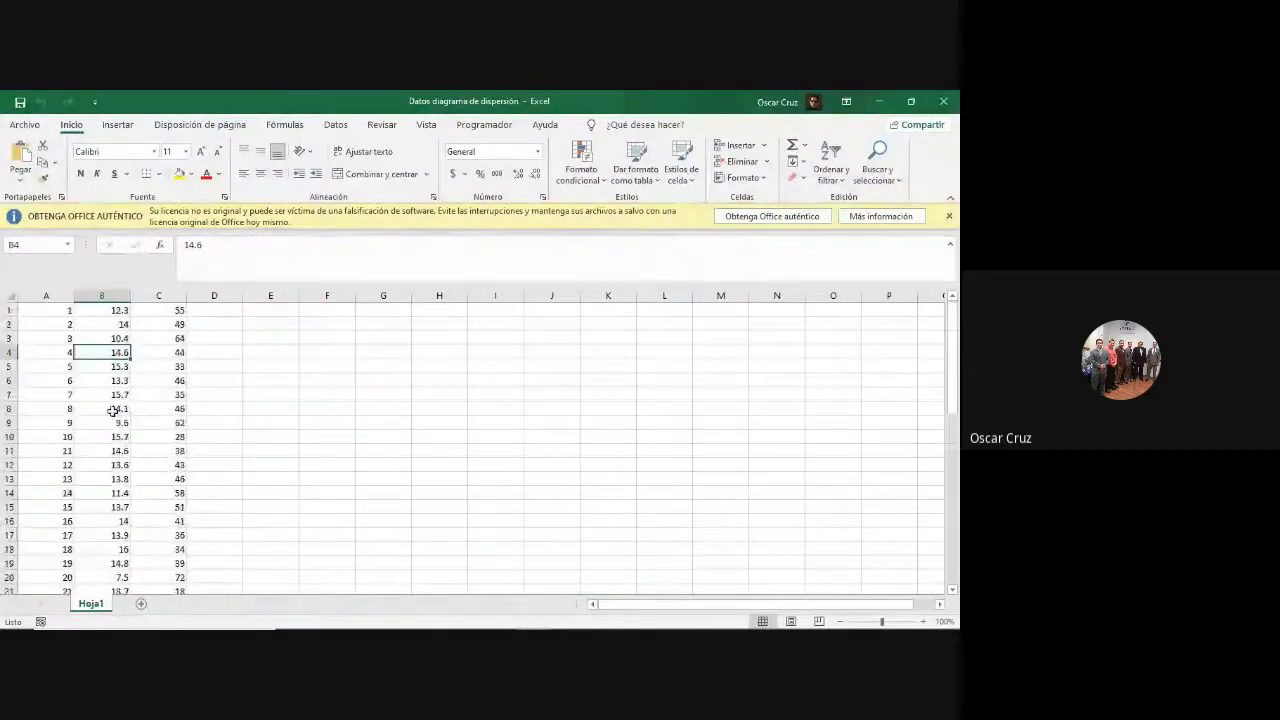
{"action": "left_click_drag", "start_coordinate": [63, 310], "coordinate": [43, 571]}
{"action": "scroll", "coordinate": [107, 471], "scroll_direction": "up", "scroll_amount": 4}
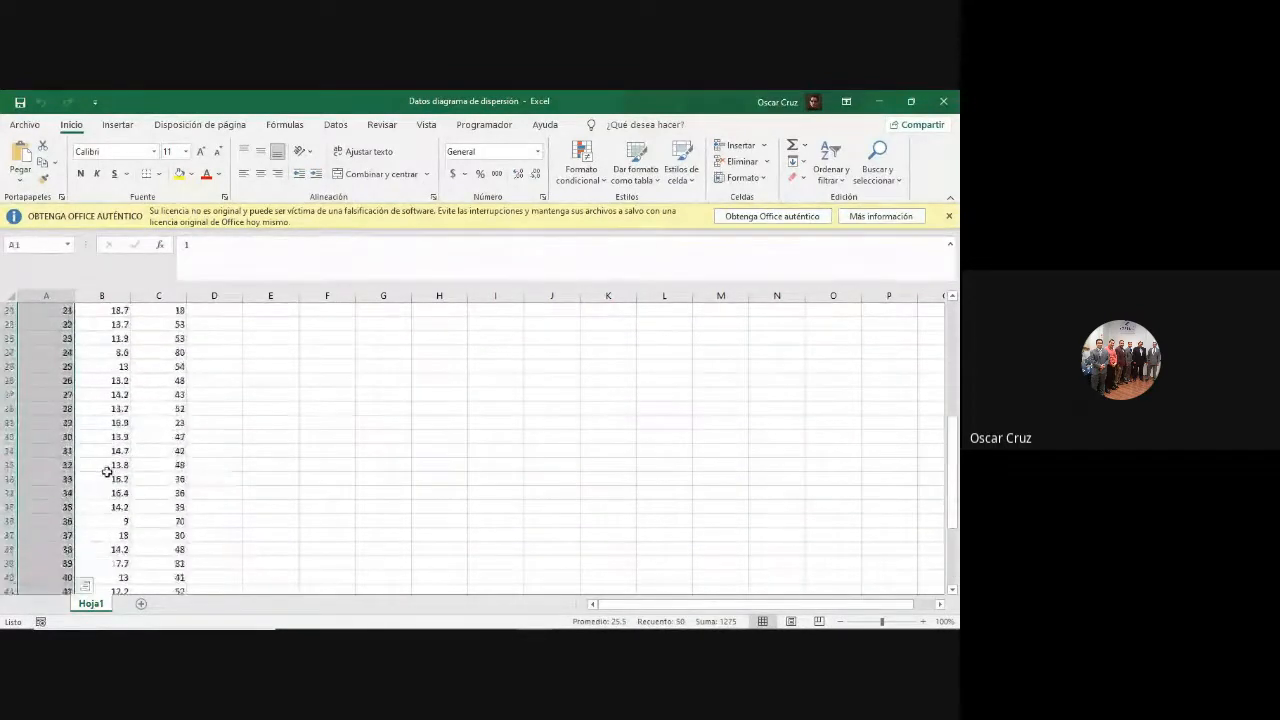
{"action": "scroll", "coordinate": [107, 471], "scroll_direction": "up", "scroll_amount": 7}
{"action": "left_click", "coordinate": [104, 296]}
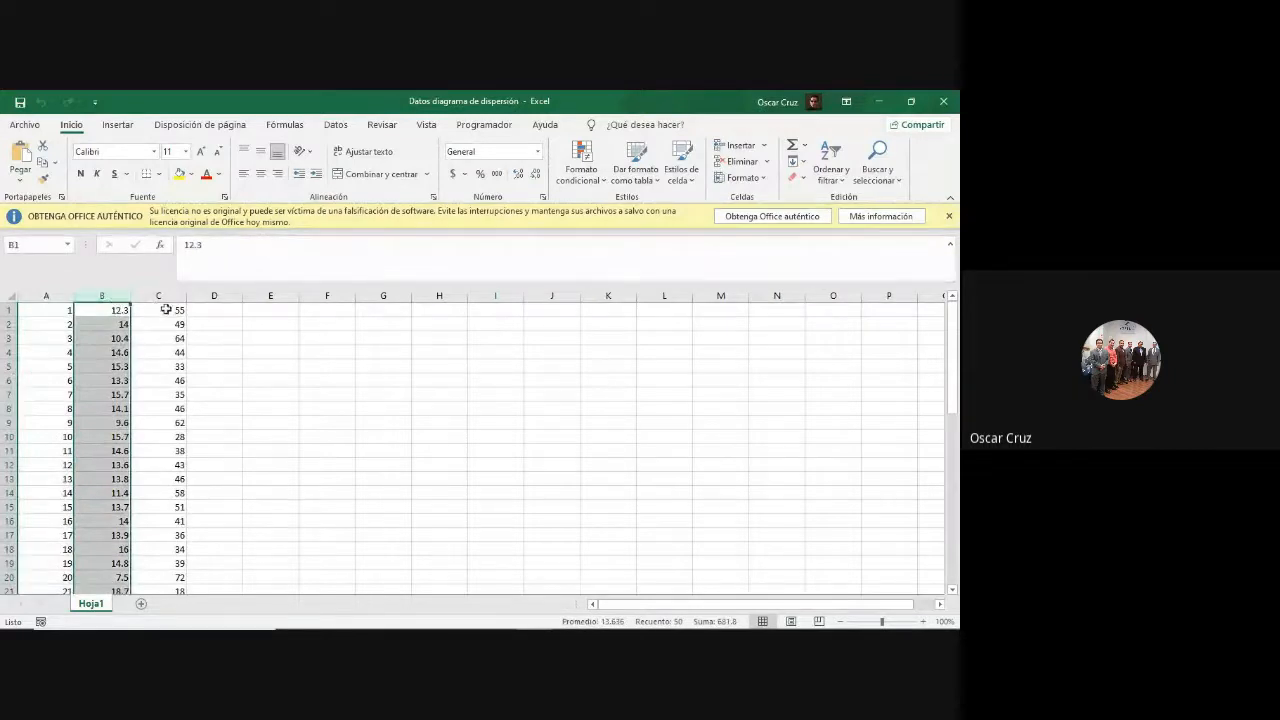
{"action": "left_click_drag", "start_coordinate": [166, 310], "coordinate": [170, 563]}
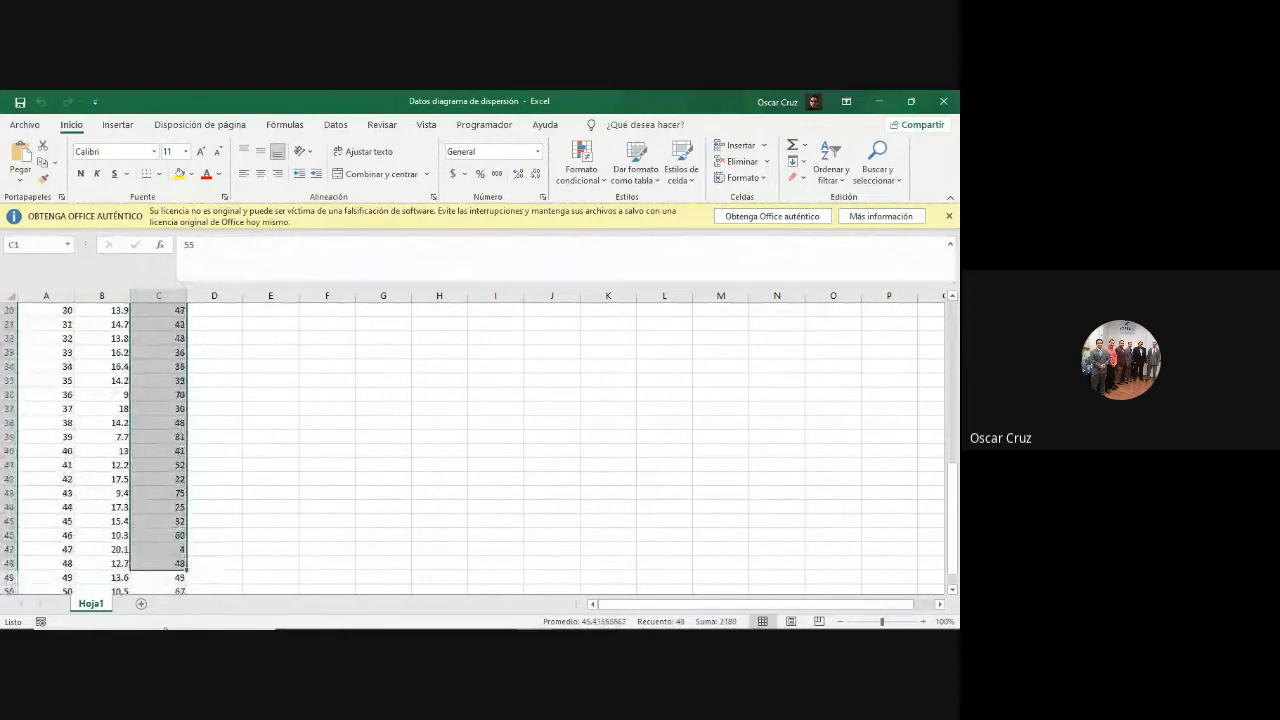
Minimize the Excel and PDF windows, open Minitab from the desktop and enlarge its worksheet pane.
{"action": "left_click", "coordinate": [878, 101]}
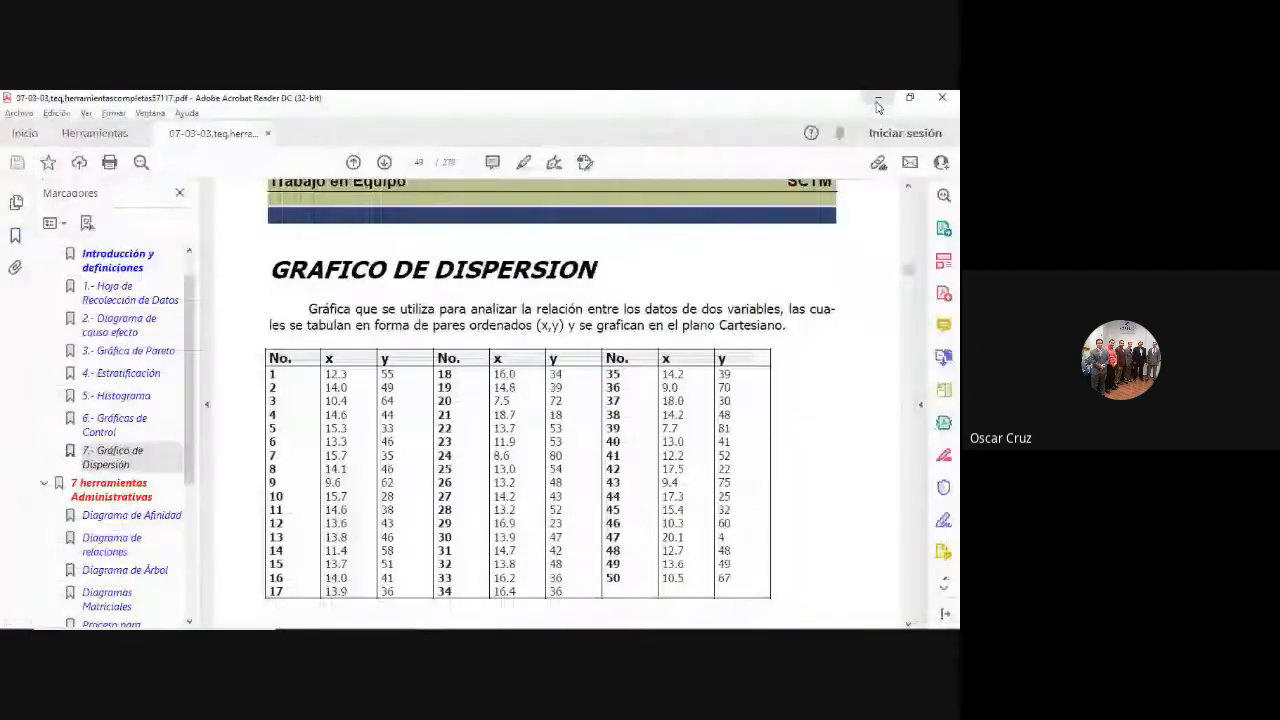
{"action": "left_click", "coordinate": [879, 102]}
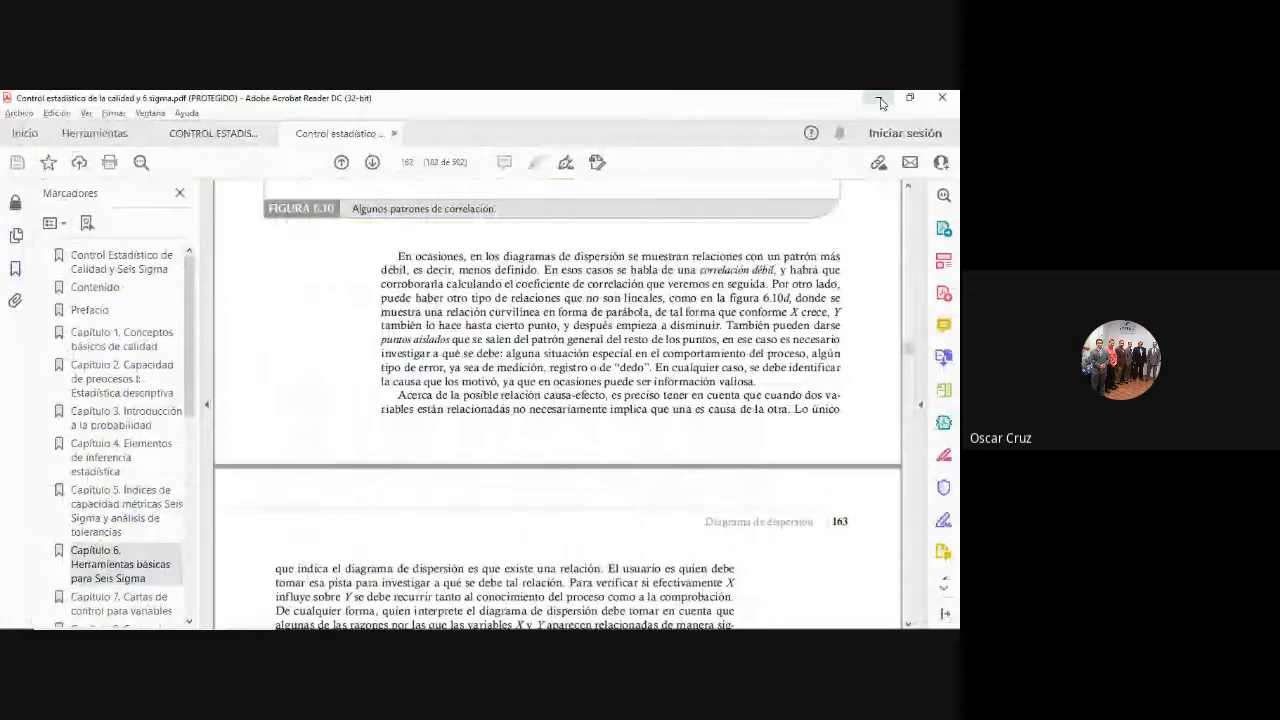
{"action": "left_click", "coordinate": [880, 102]}
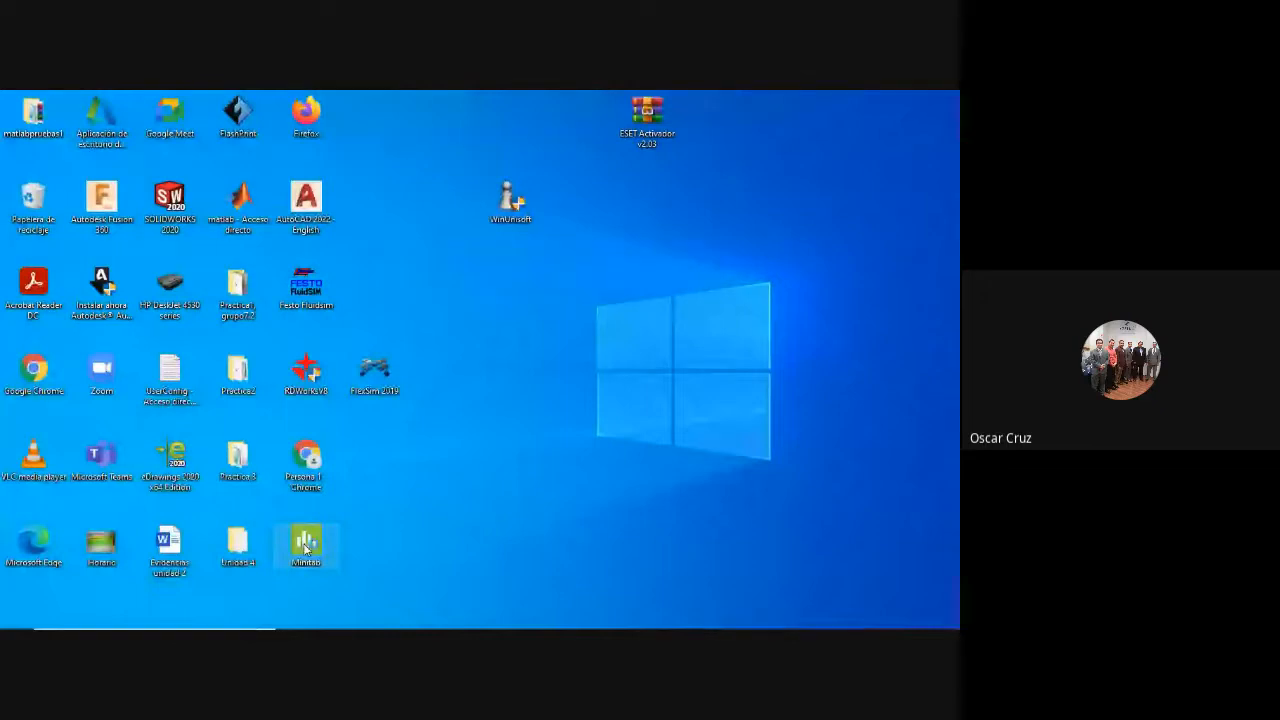
{"action": "double_click", "coordinate": [306, 546]}
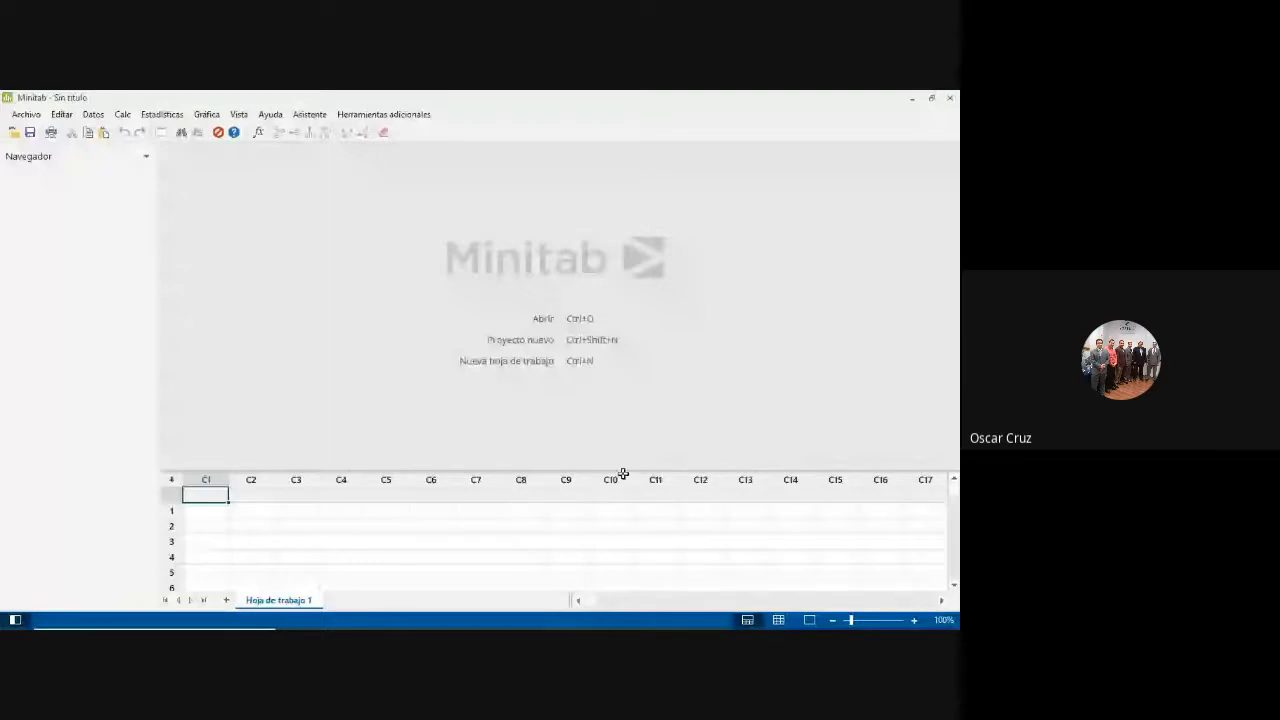
{"action": "left_click_drag", "start_coordinate": [622, 474], "coordinate": [623, 419]}
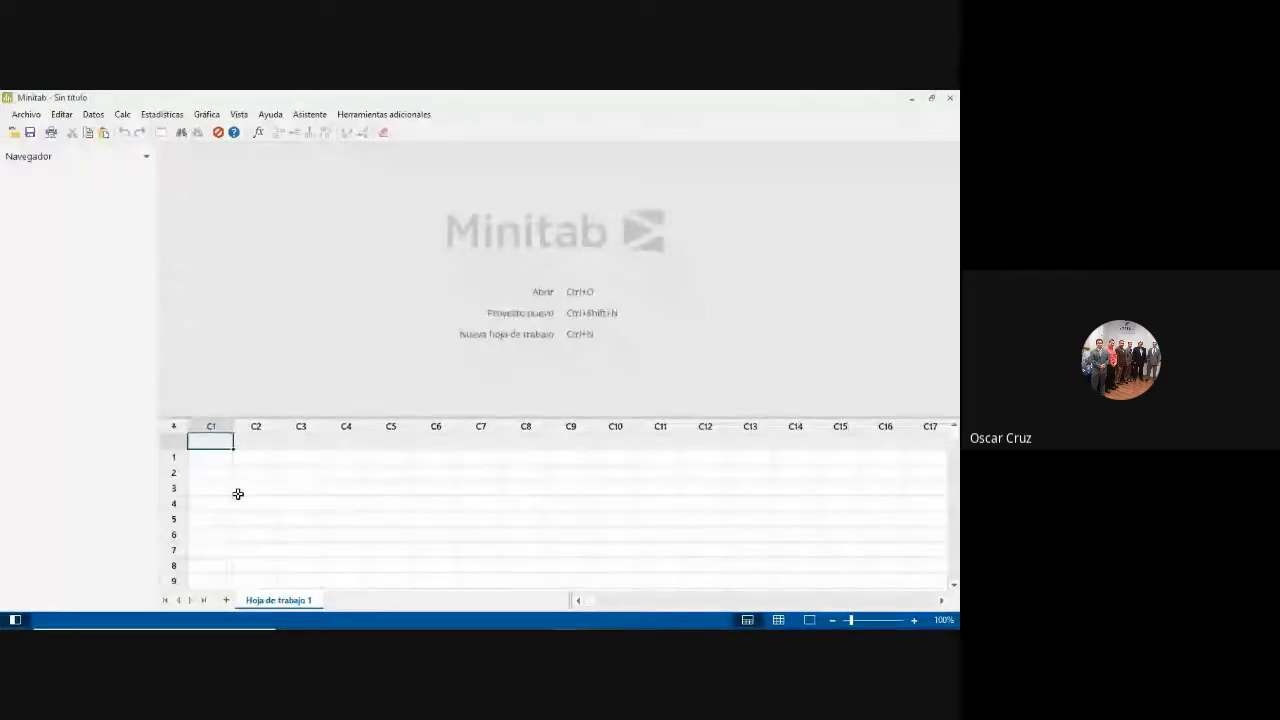
Name worksheet column C1 "Variable X" and column C2 "Variable Y".
{"action": "type", "text": "V"}
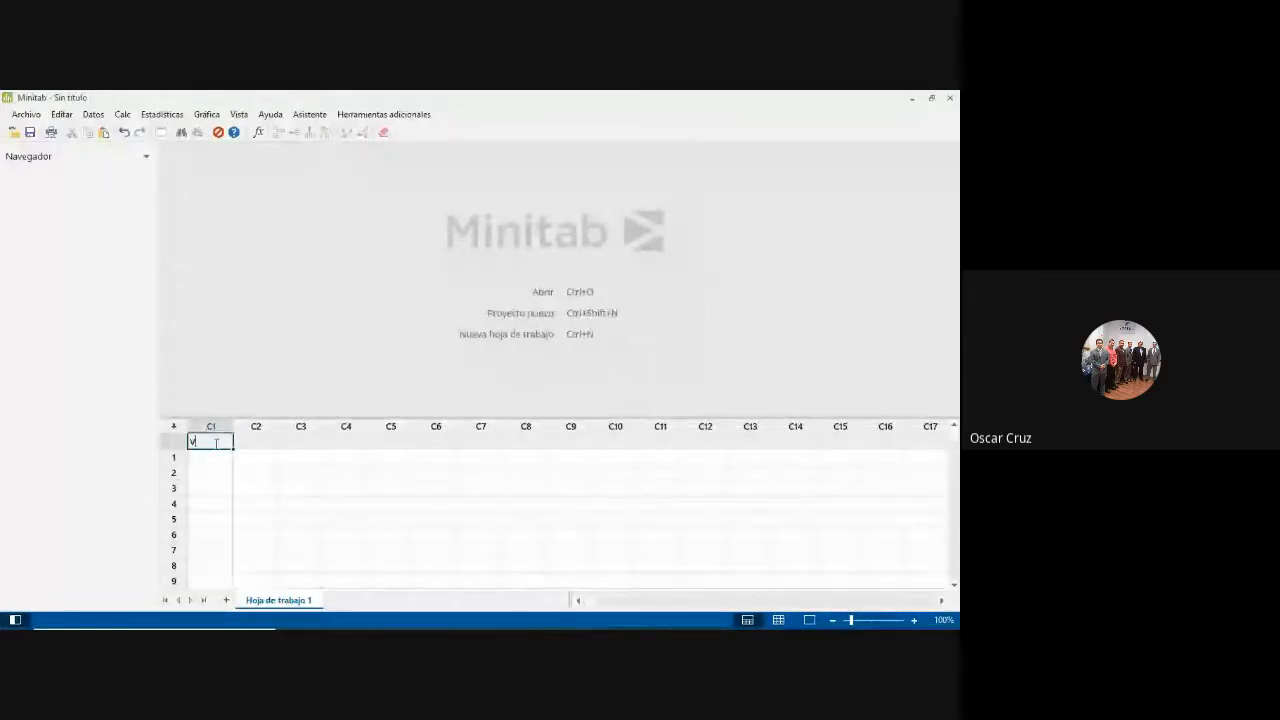
{"action": "type", "text": "ariable X"}
{"action": "key", "text": "Return"}
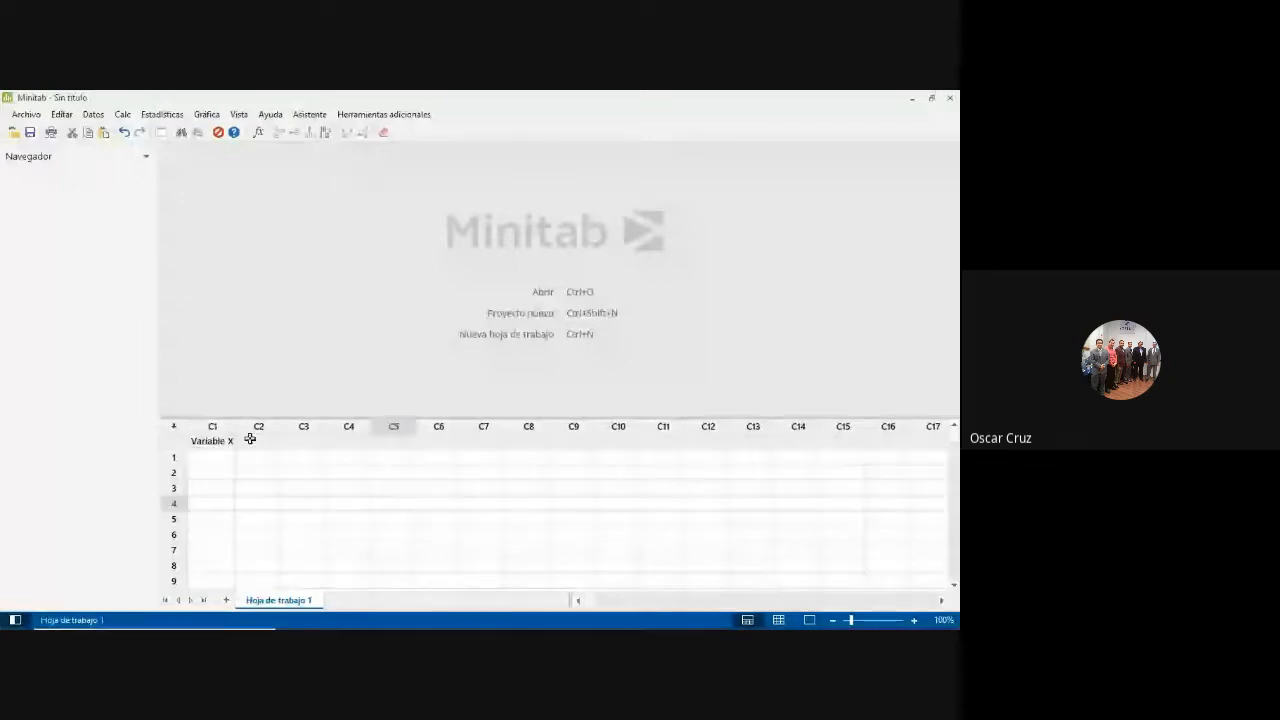
{"action": "left_click", "coordinate": [250, 440]}
{"action": "type", "text": "Variable "}
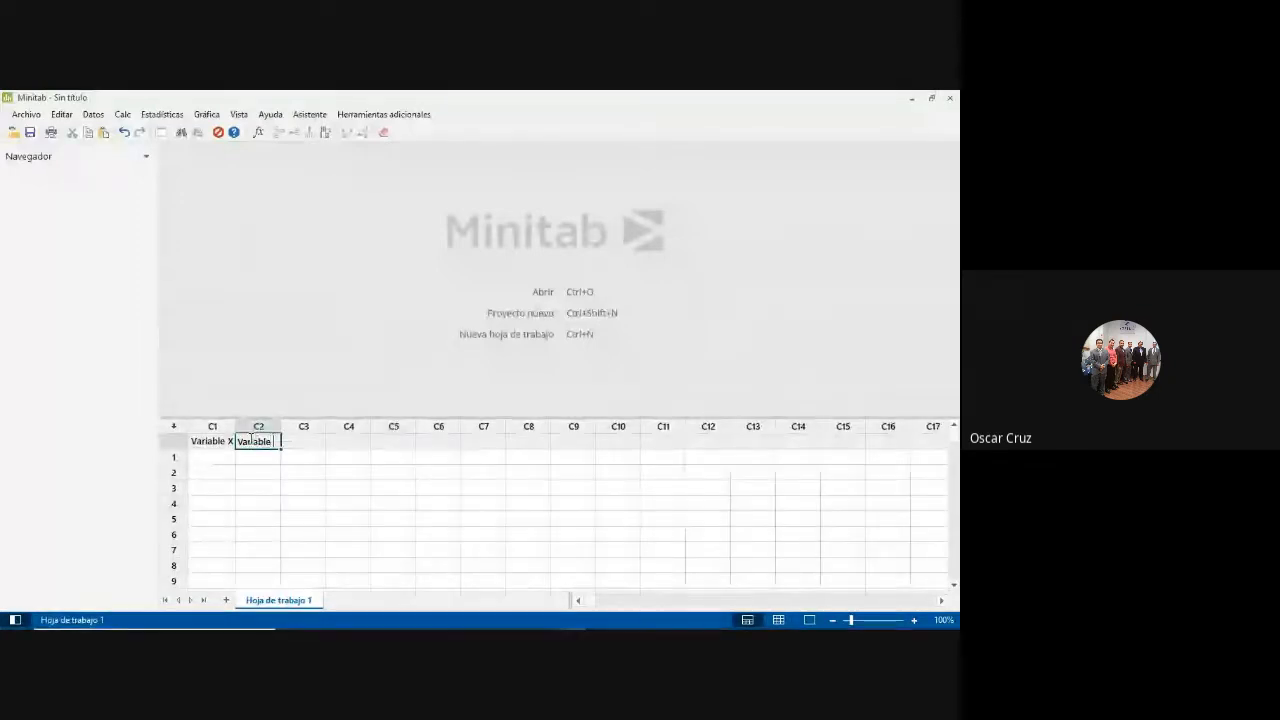
{"action": "type", "text": "Y"}
{"action": "left_click", "coordinate": [222, 441]}
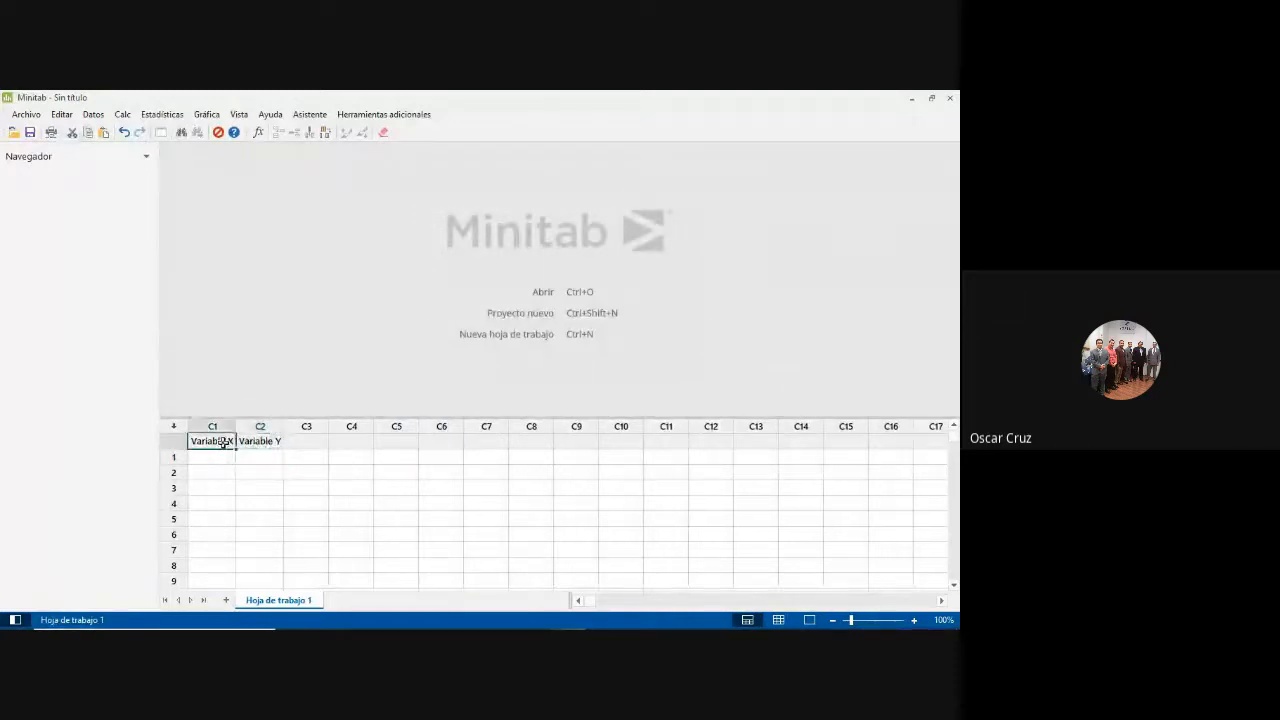
{"action": "left_click", "coordinate": [254, 441]}
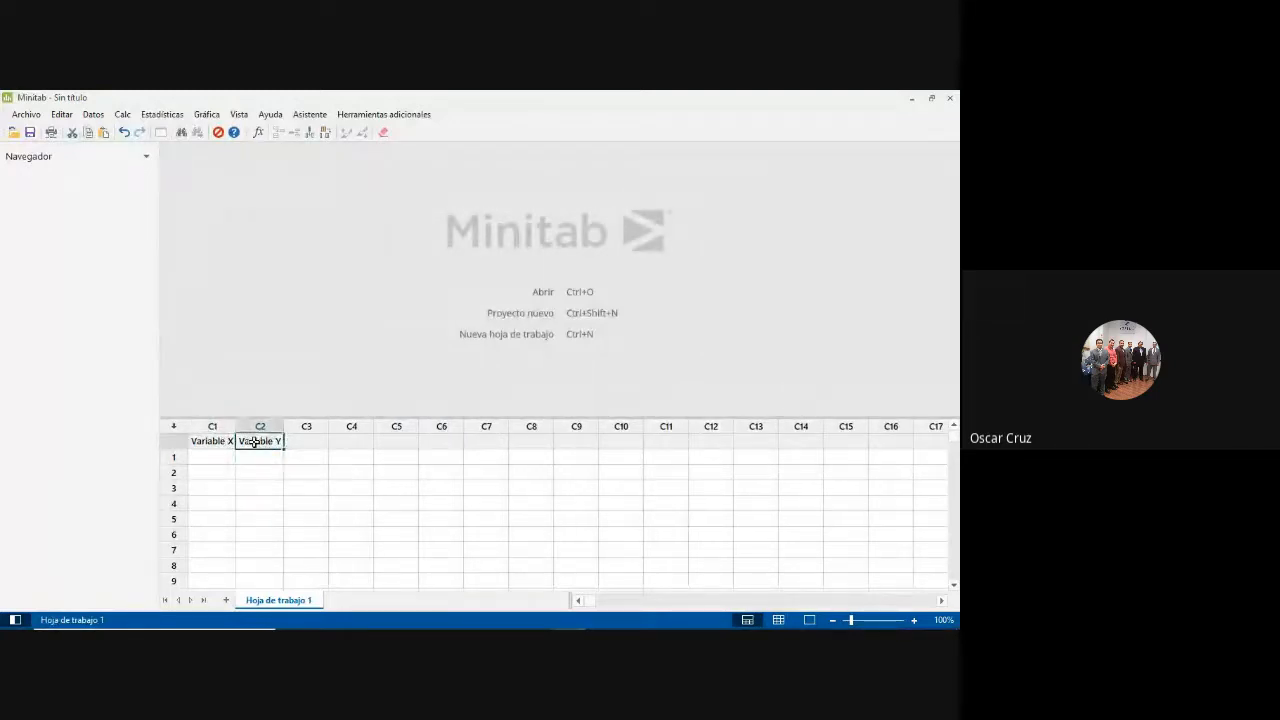
{"action": "left_click", "coordinate": [220, 445]}
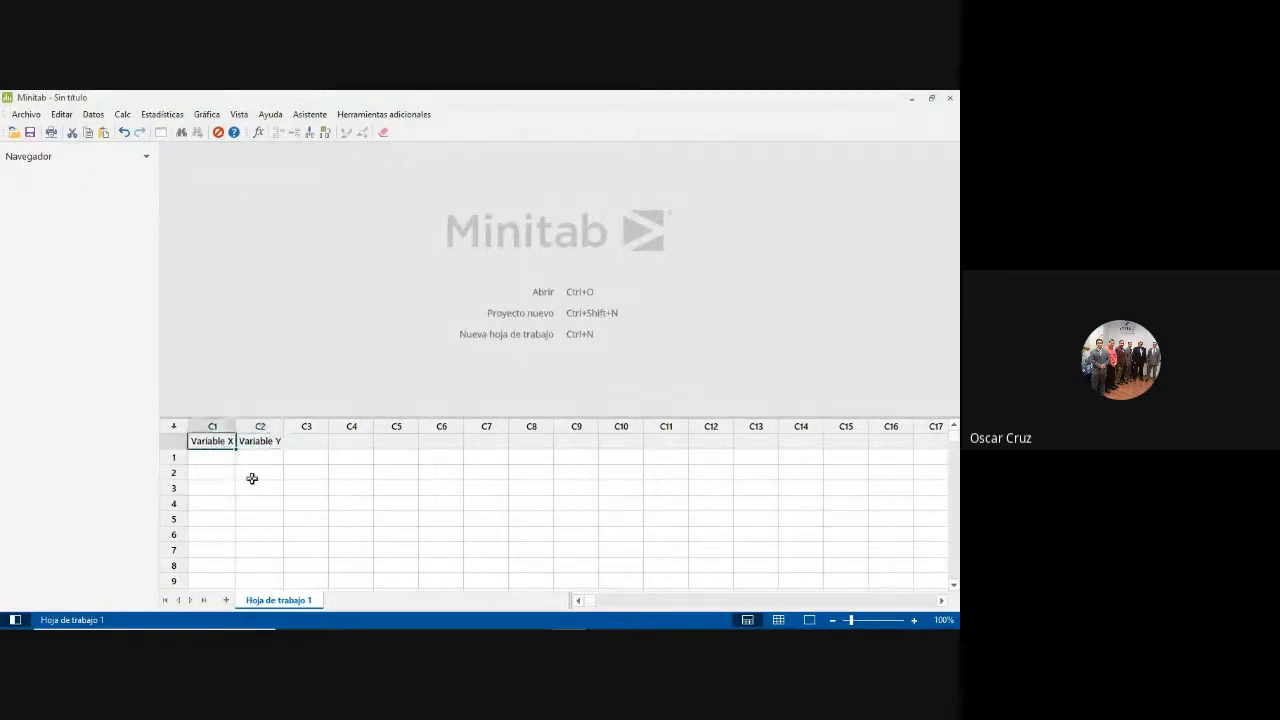
Switch to the "Datos diagrama de dispersión" workbook in Excel and copy the x values in B1:B50.
{"action": "key", "text": "alt+Tab"}
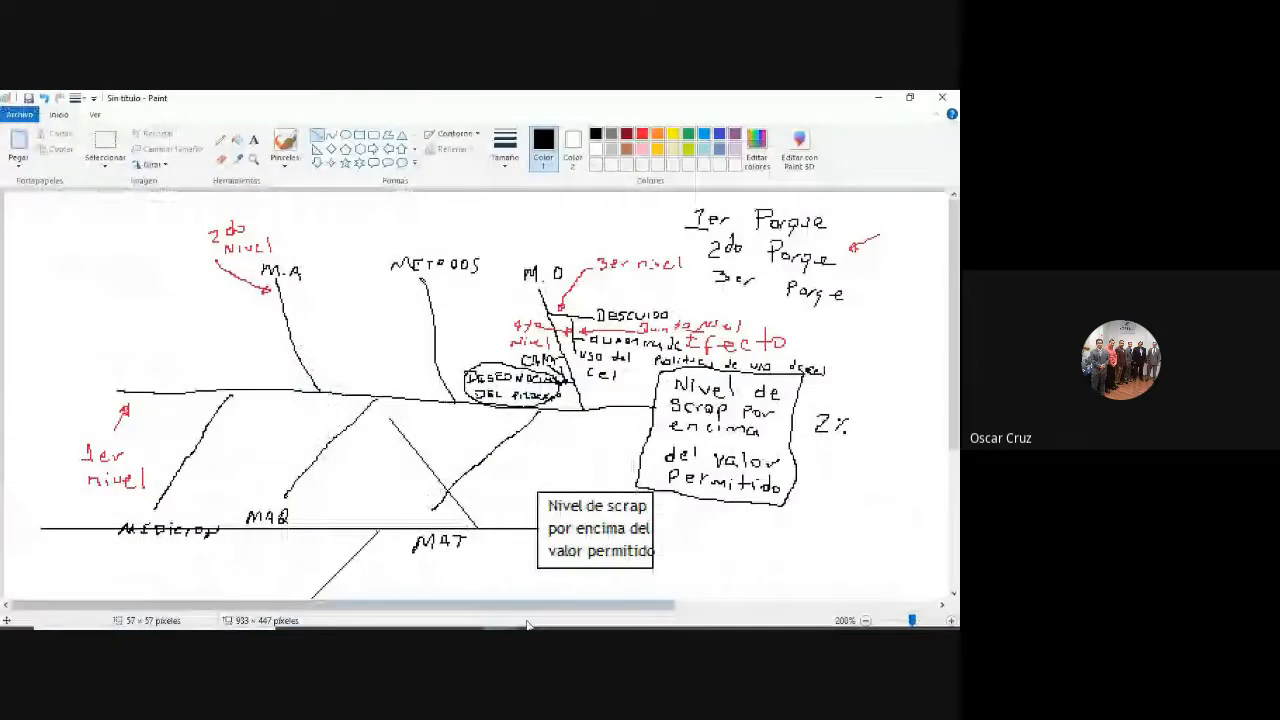
{"action": "left_click", "coordinate": [528, 625]}
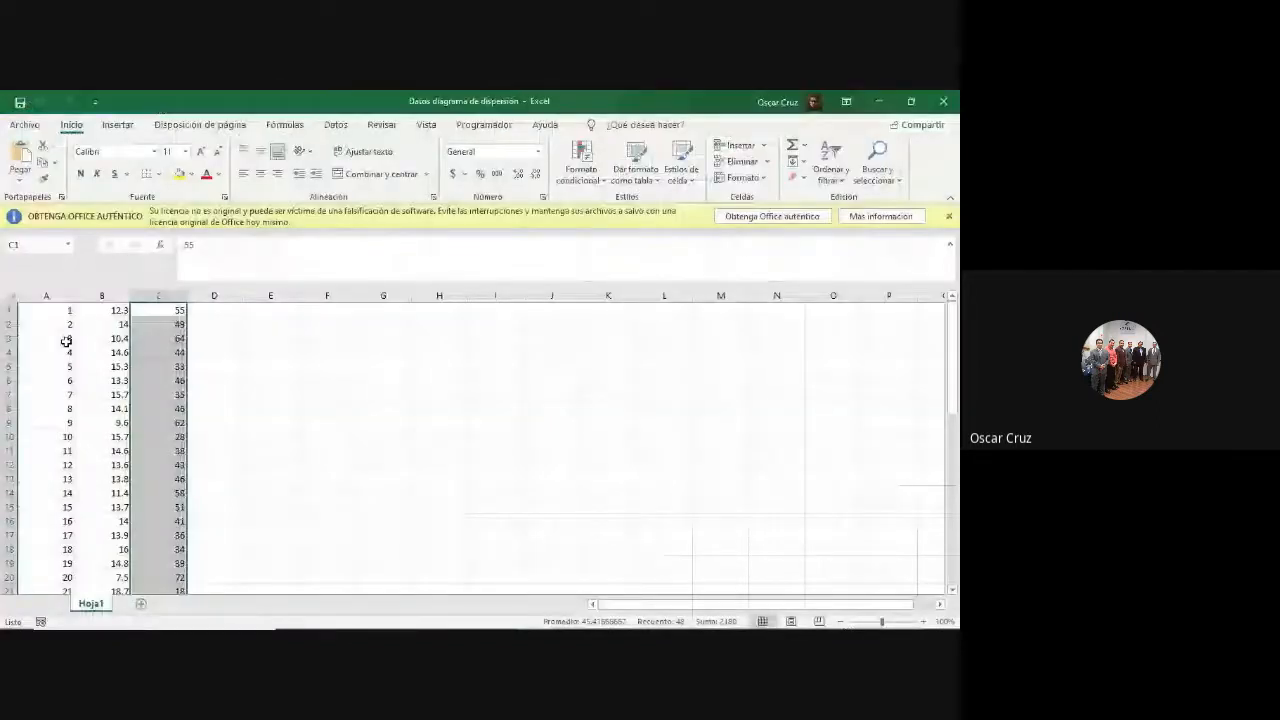
{"action": "left_click_drag", "start_coordinate": [46, 310], "coordinate": [43, 418]}
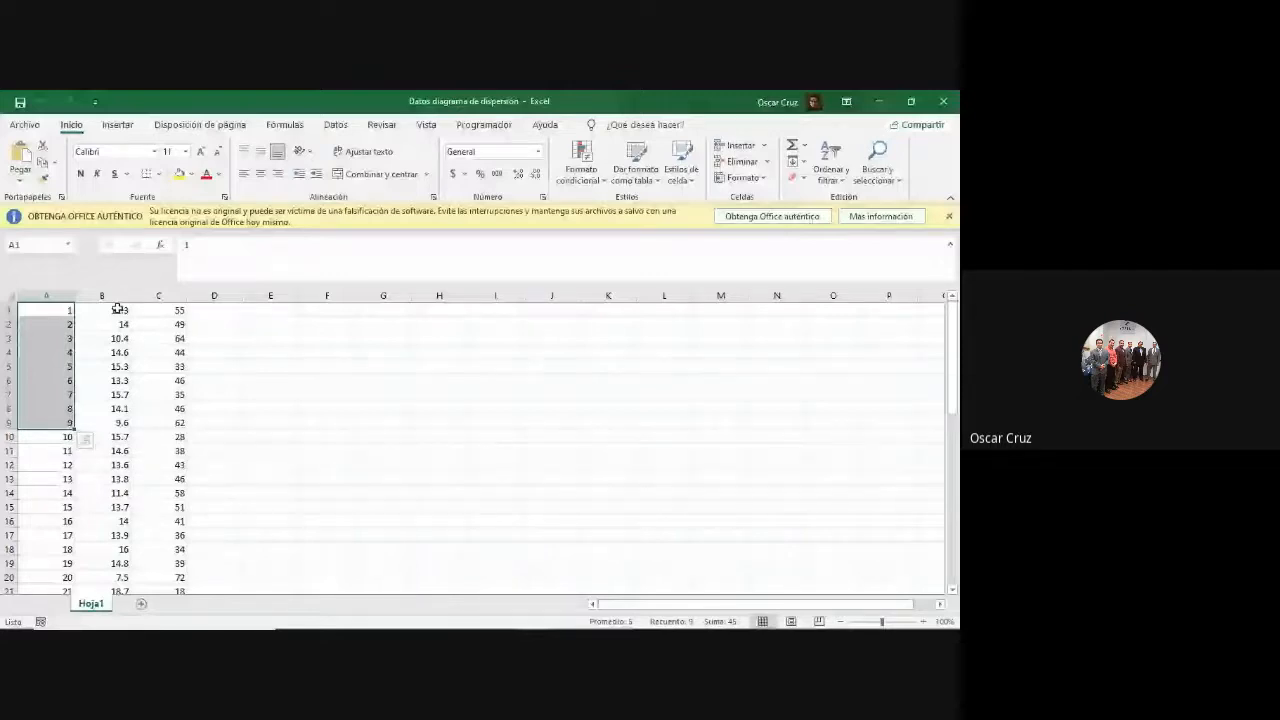
{"action": "left_click_drag", "start_coordinate": [117, 309], "coordinate": [120, 323]}
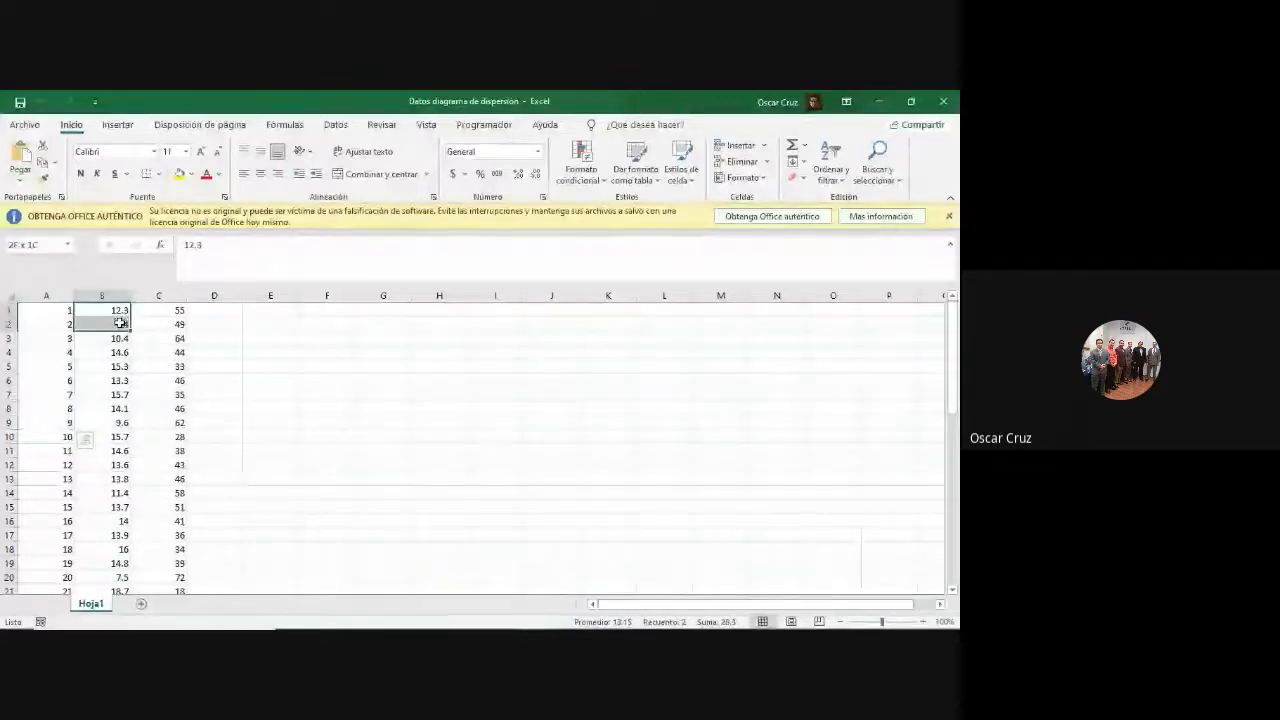
{"action": "left_click_drag", "start_coordinate": [120, 323], "coordinate": [120, 370]}
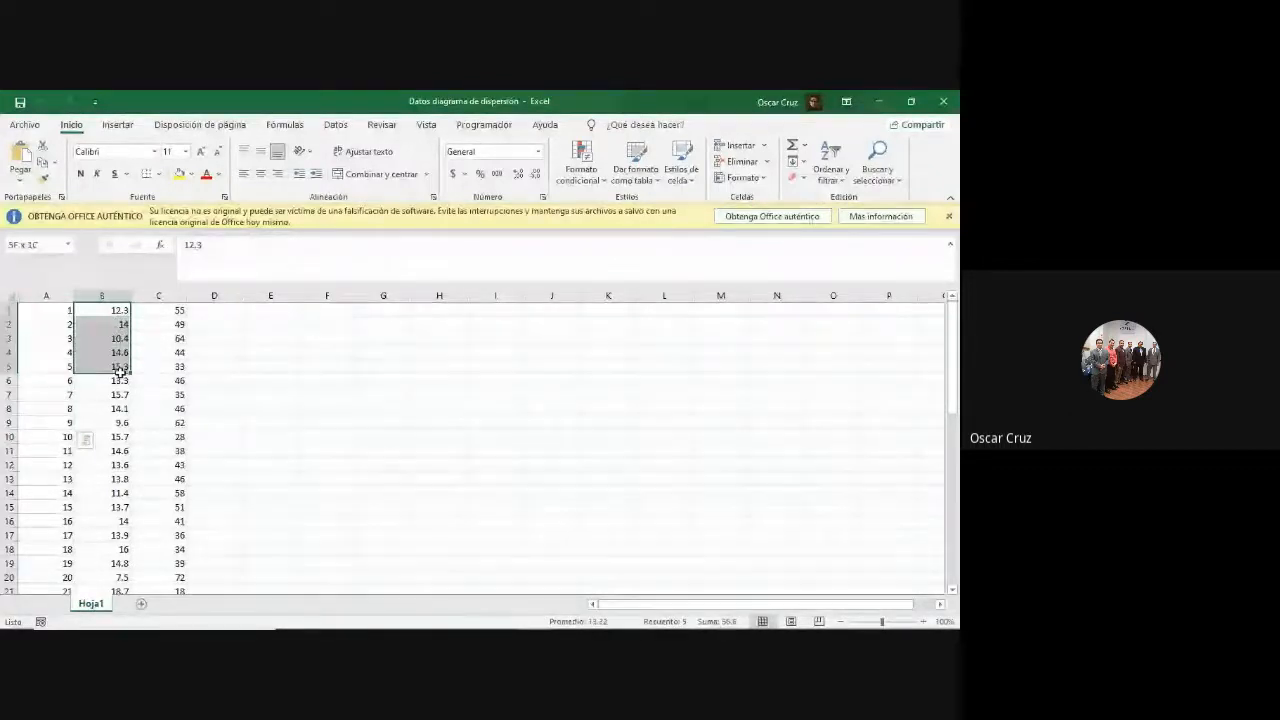
{"action": "left_click", "coordinate": [118, 322]}
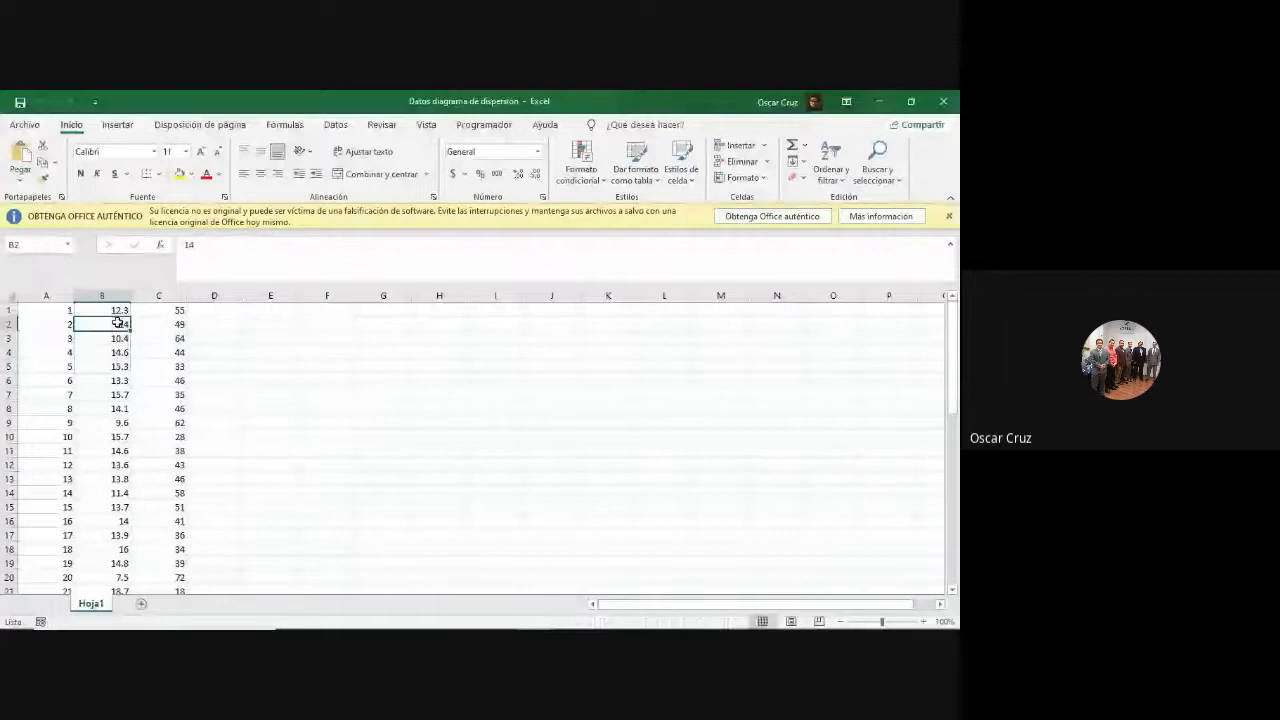
{"action": "left_click_drag", "start_coordinate": [118, 310], "coordinate": [128, 439]}
{"action": "key", "text": "ctrl+c"}
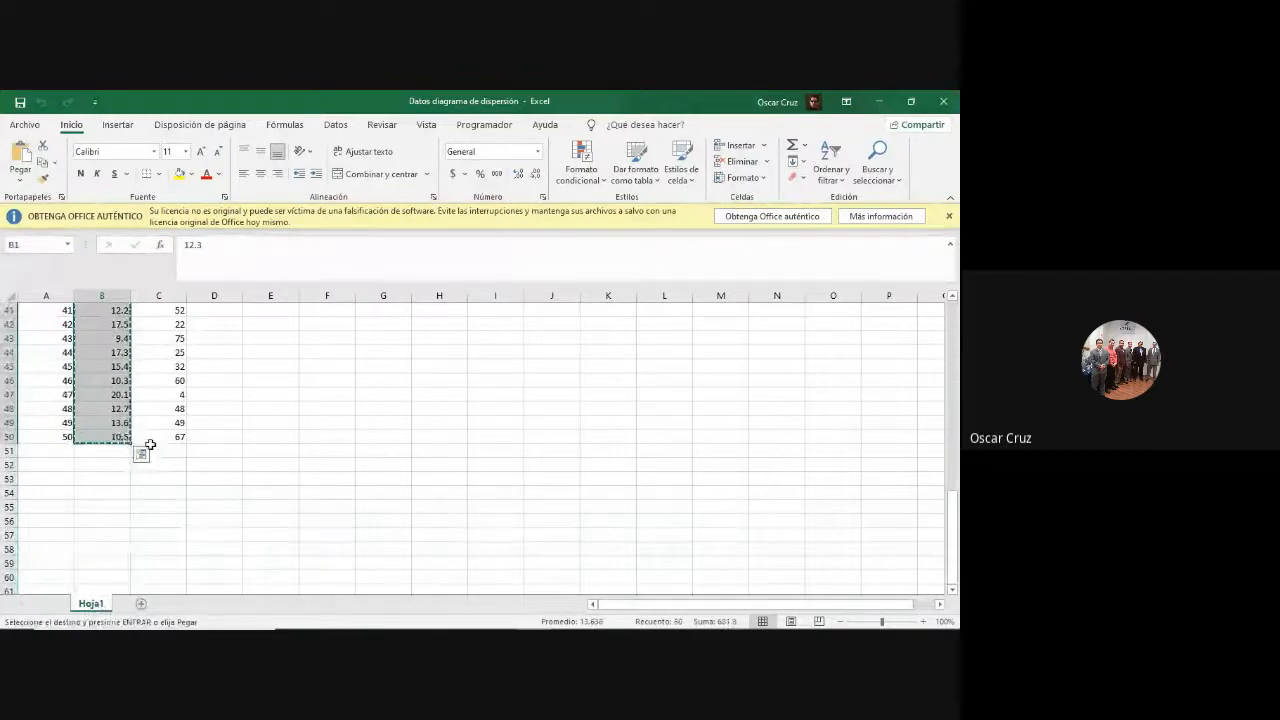
Switch back to Minitab, paste the copied x values into the "Variable X" column from row 1 and look through them.
{"action": "key", "text": "alt+Tab"}
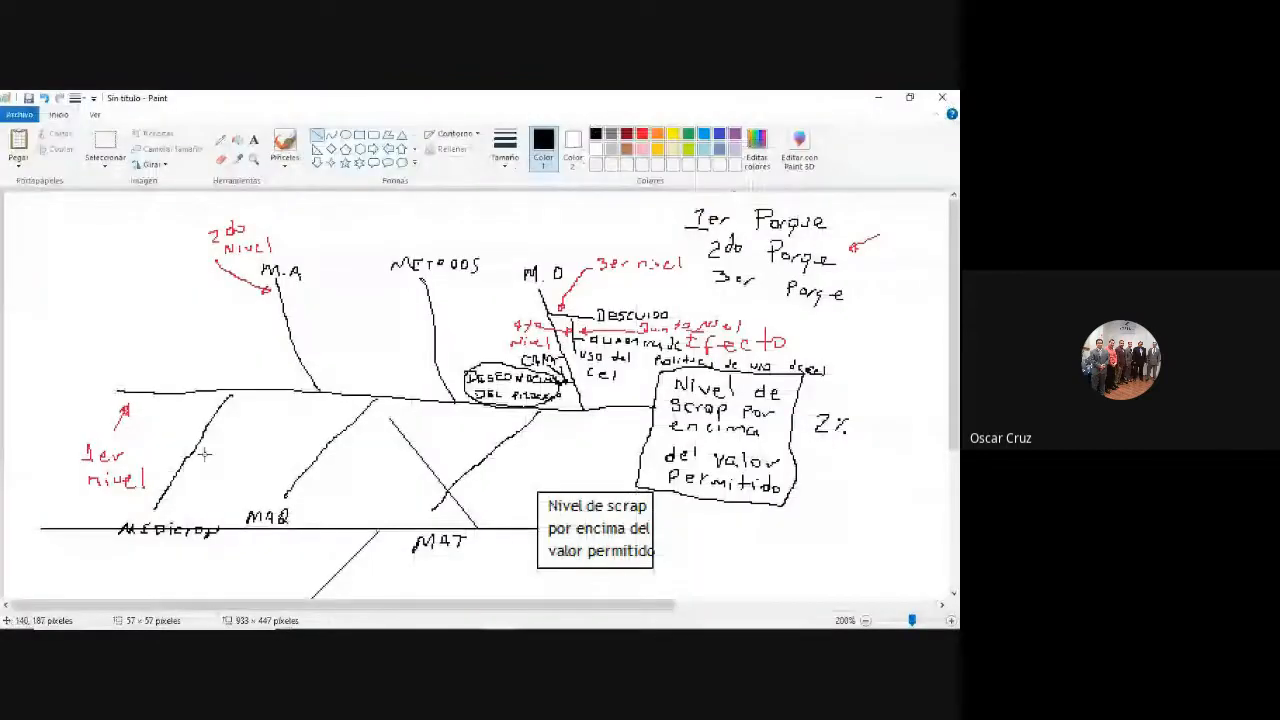
{"action": "key", "text": "alt+Tab"}
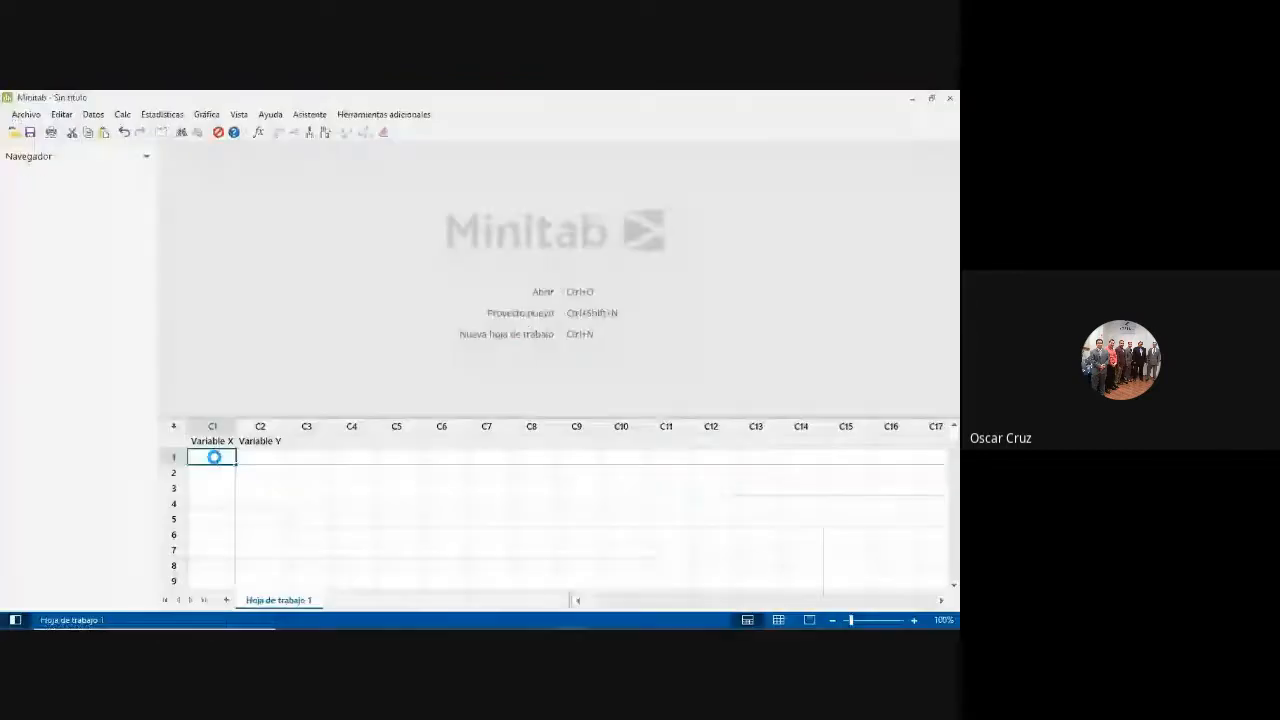
{"action": "key", "text": "ctrl+v"}
{"action": "scroll", "coordinate": [220, 510], "scroll_direction": "down", "scroll_amount": 7}
{"action": "scroll", "coordinate": [220, 515], "scroll_direction": "down", "scroll_amount": 7}
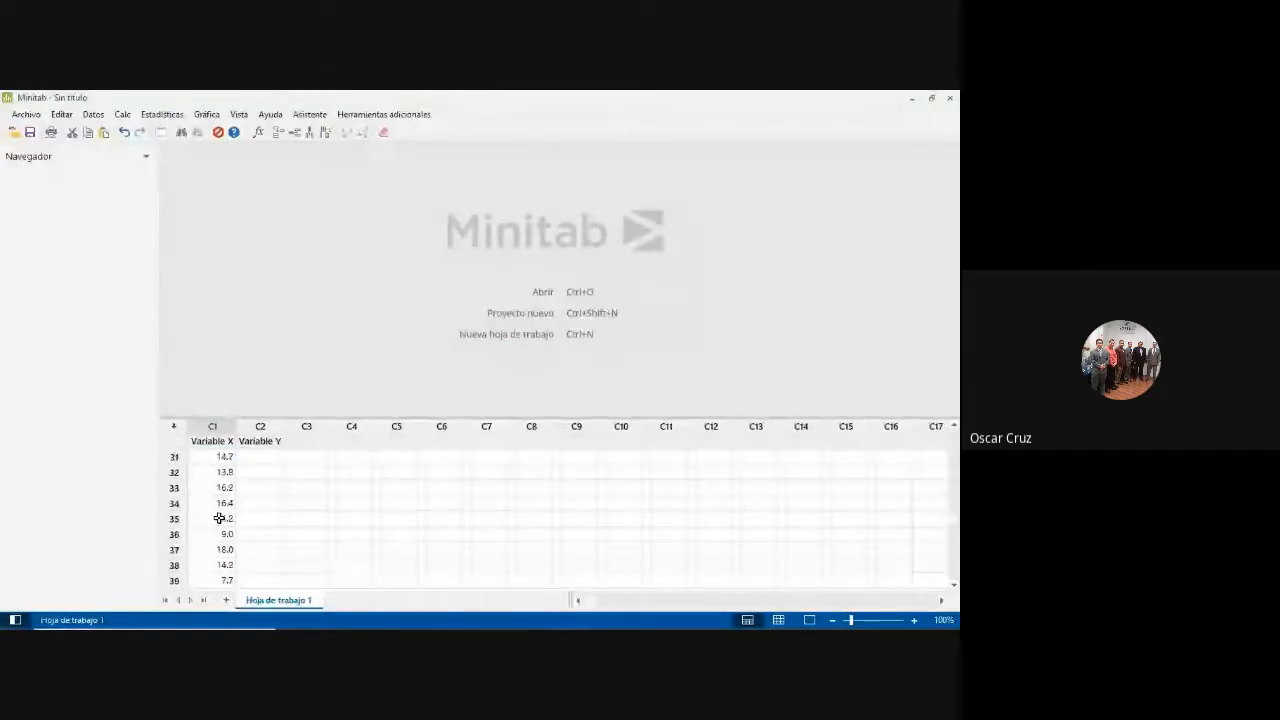
{"action": "scroll", "coordinate": [214, 565], "scroll_direction": "up", "scroll_amount": 2}
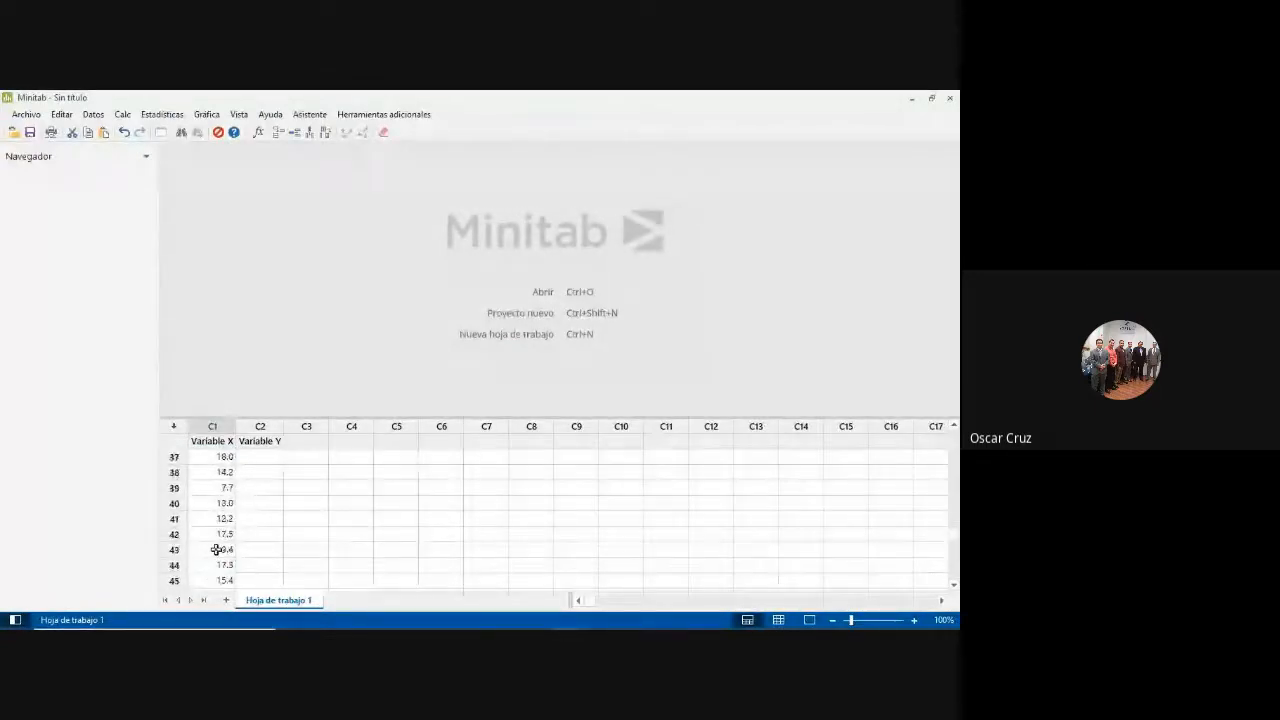
Switch to the "Datos diagrama de dispersión" workbook in Excel and return to the first row of the data.
{"action": "scroll", "coordinate": [216, 549], "scroll_direction": "up", "scroll_amount": 12}
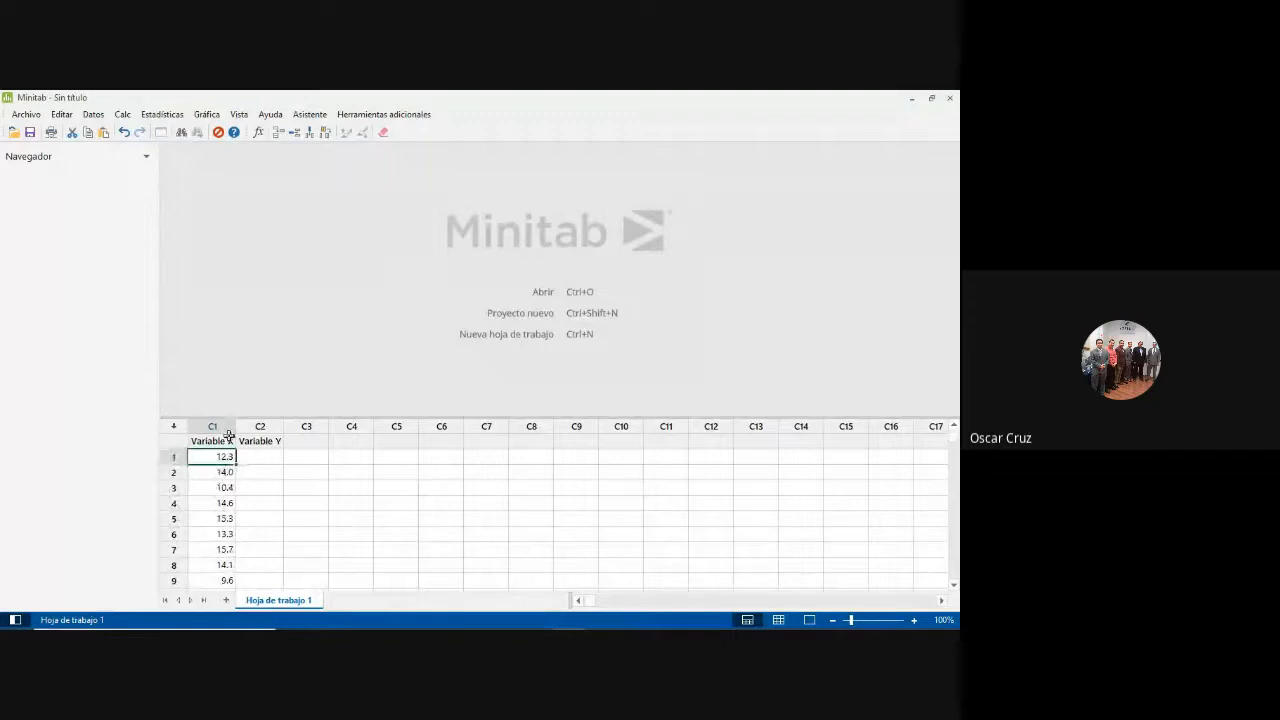
{"action": "key", "text": "alt+Tab"}
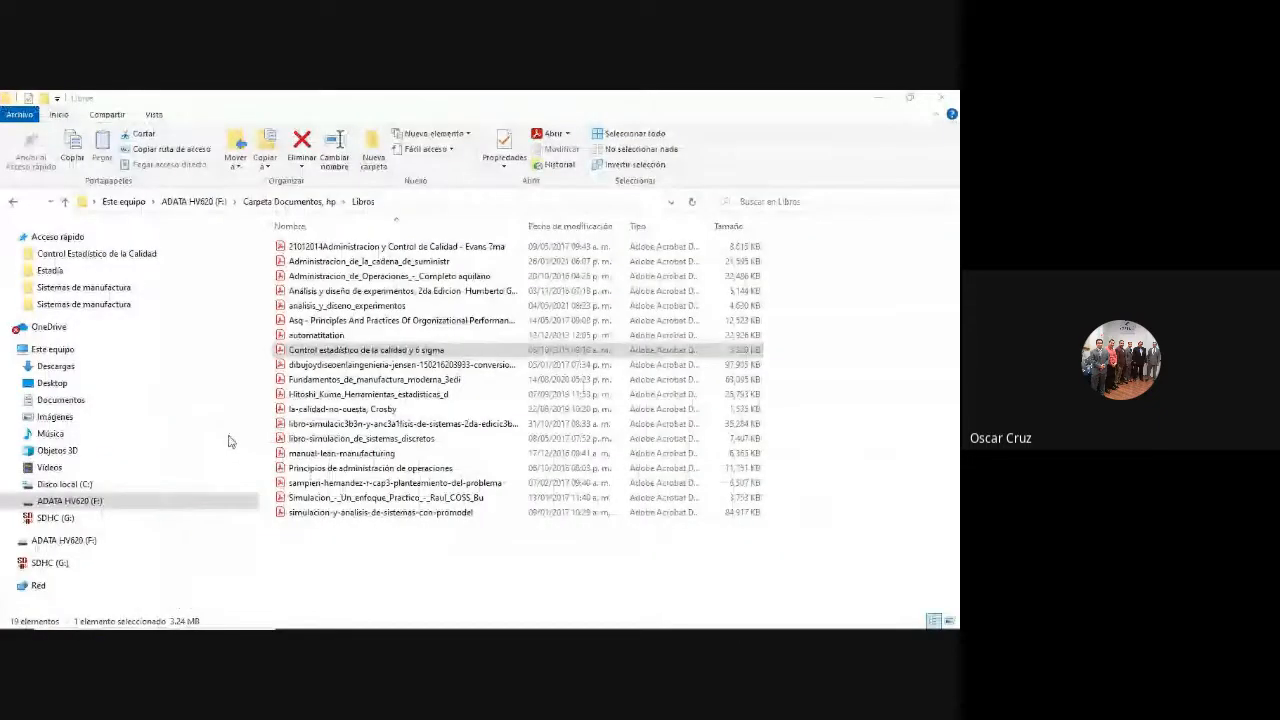
{"action": "key", "text": "alt+Tab"}
{"action": "scroll", "coordinate": [190, 404], "scroll_direction": "up", "scroll_amount": 13}
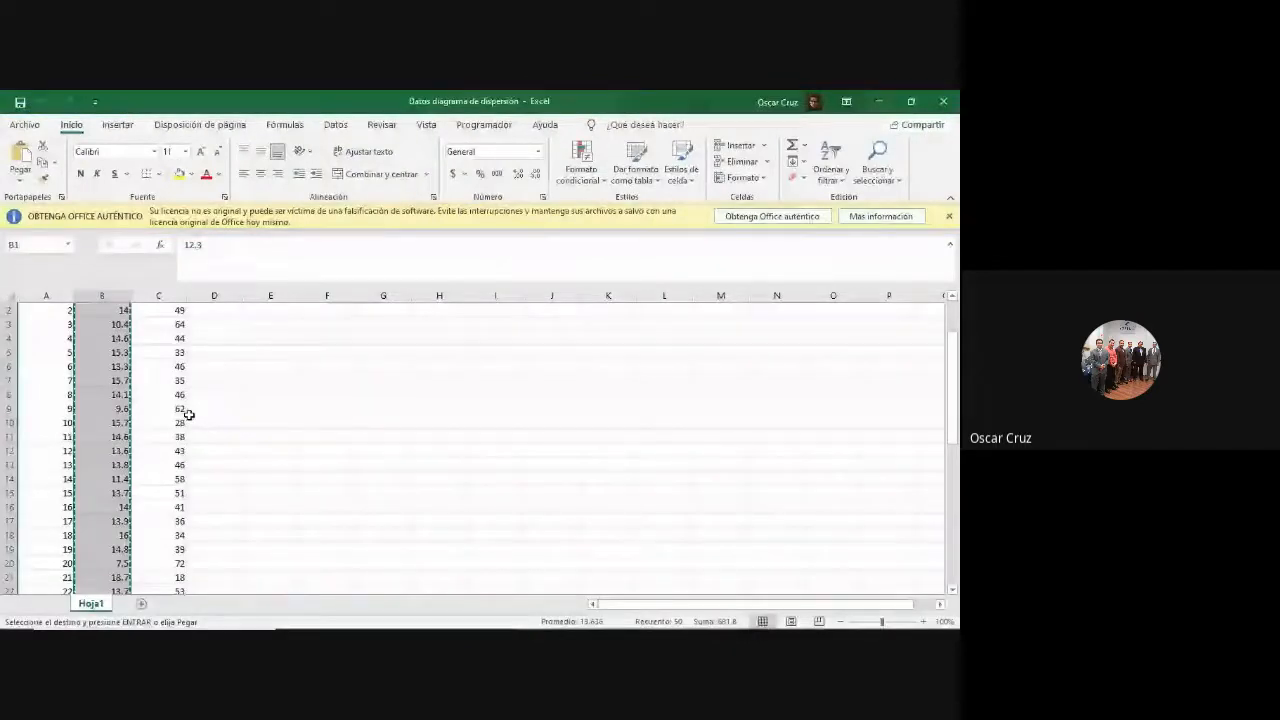
{"action": "scroll", "coordinate": [190, 380], "scroll_direction": "up", "scroll_amount": 1}
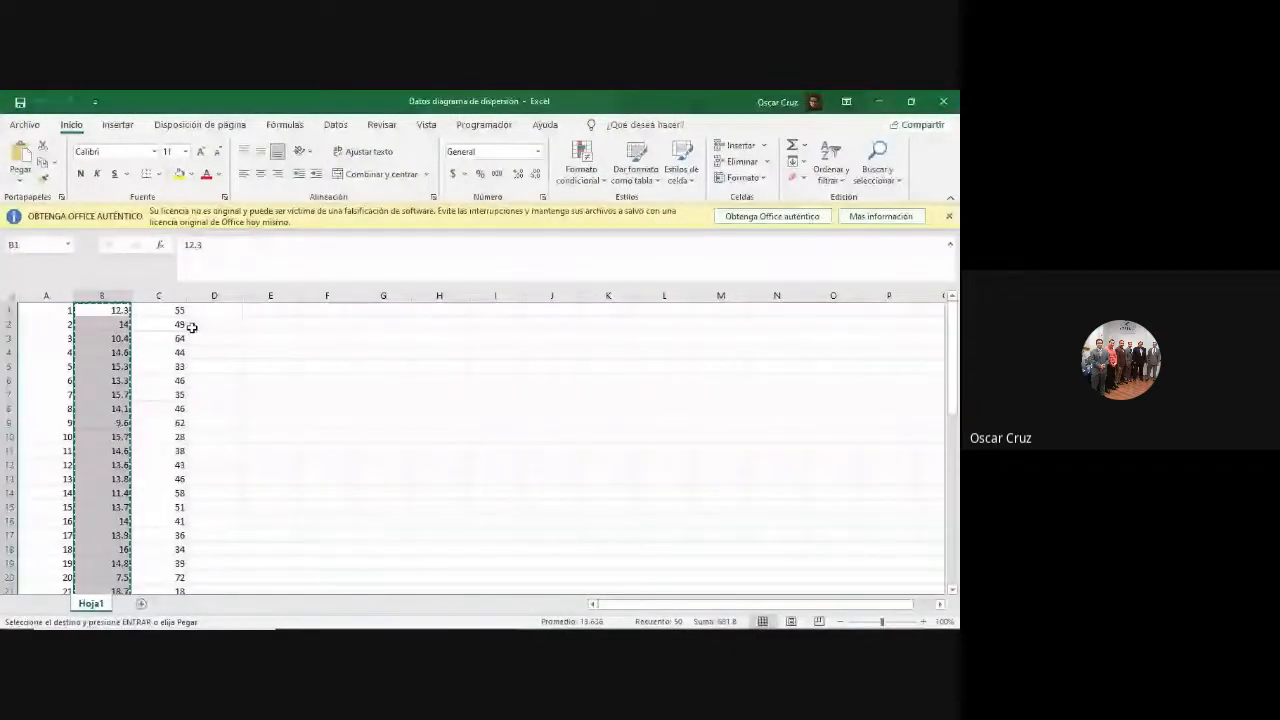
{"action": "left_click", "coordinate": [177, 311]}
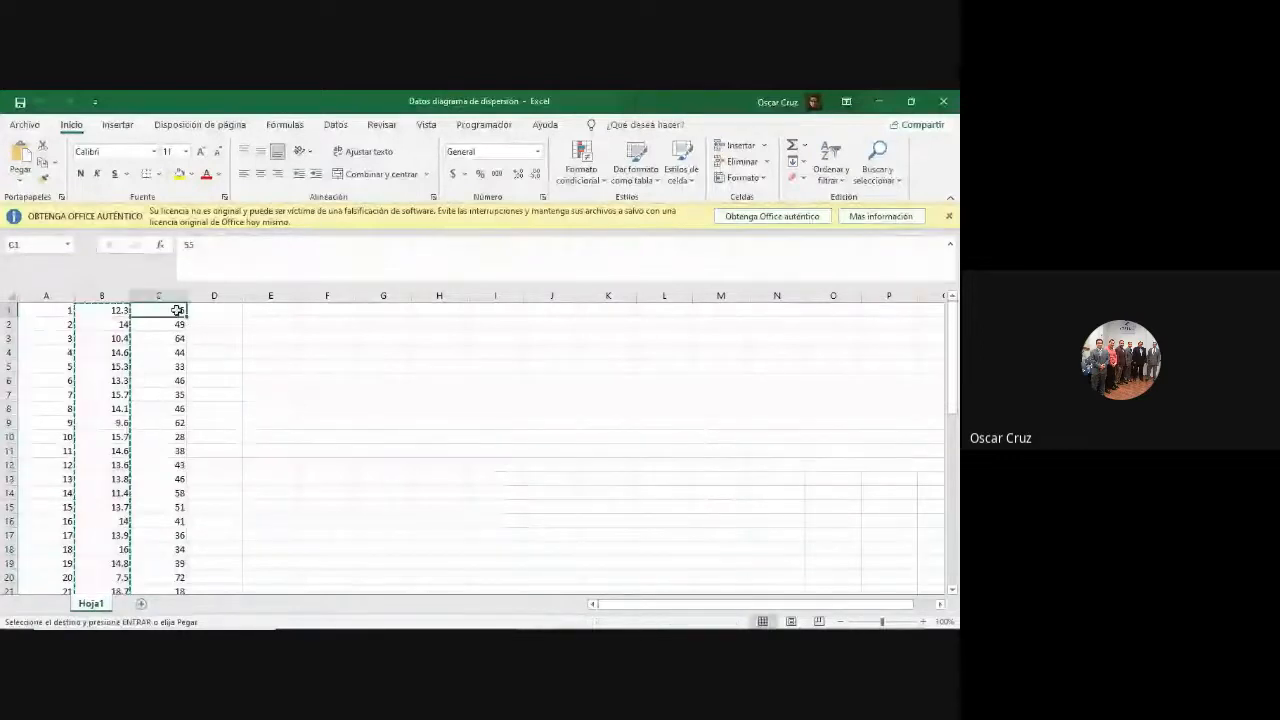
{"action": "left_click_drag", "start_coordinate": [177, 311], "coordinate": [152, 606]}
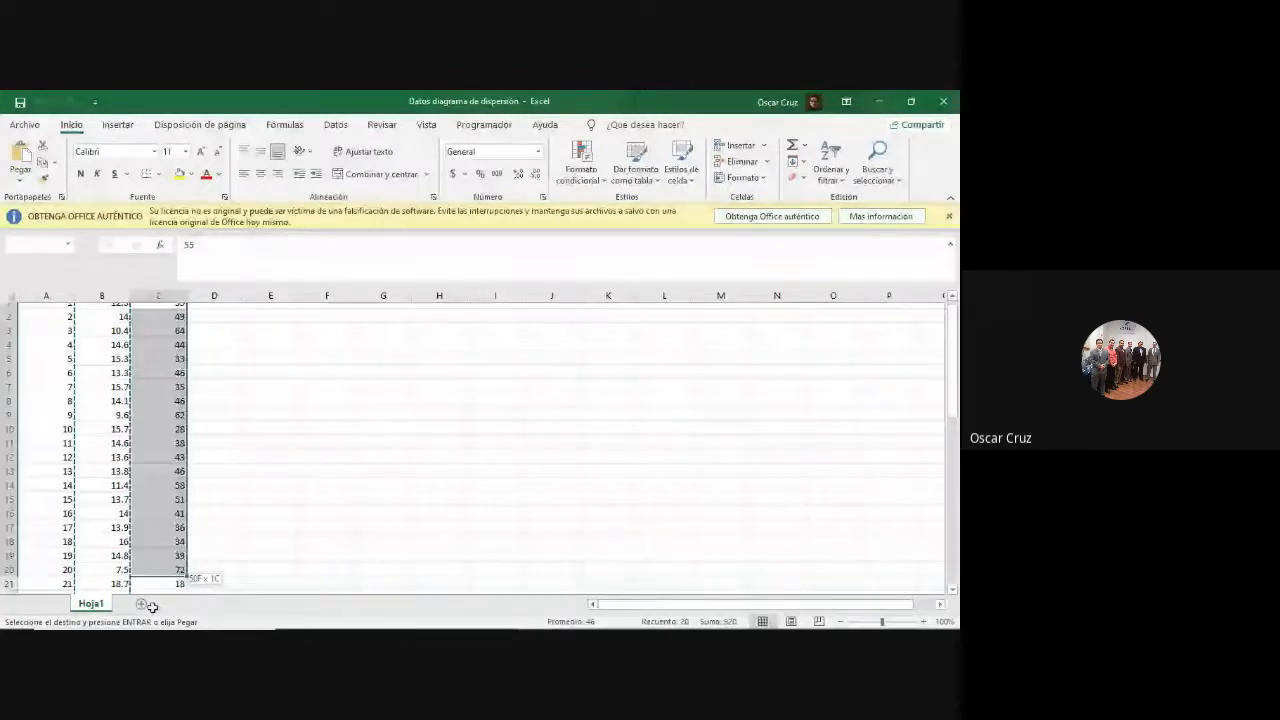
{"action": "left_click_drag", "start_coordinate": [152, 606], "coordinate": [165, 560]}
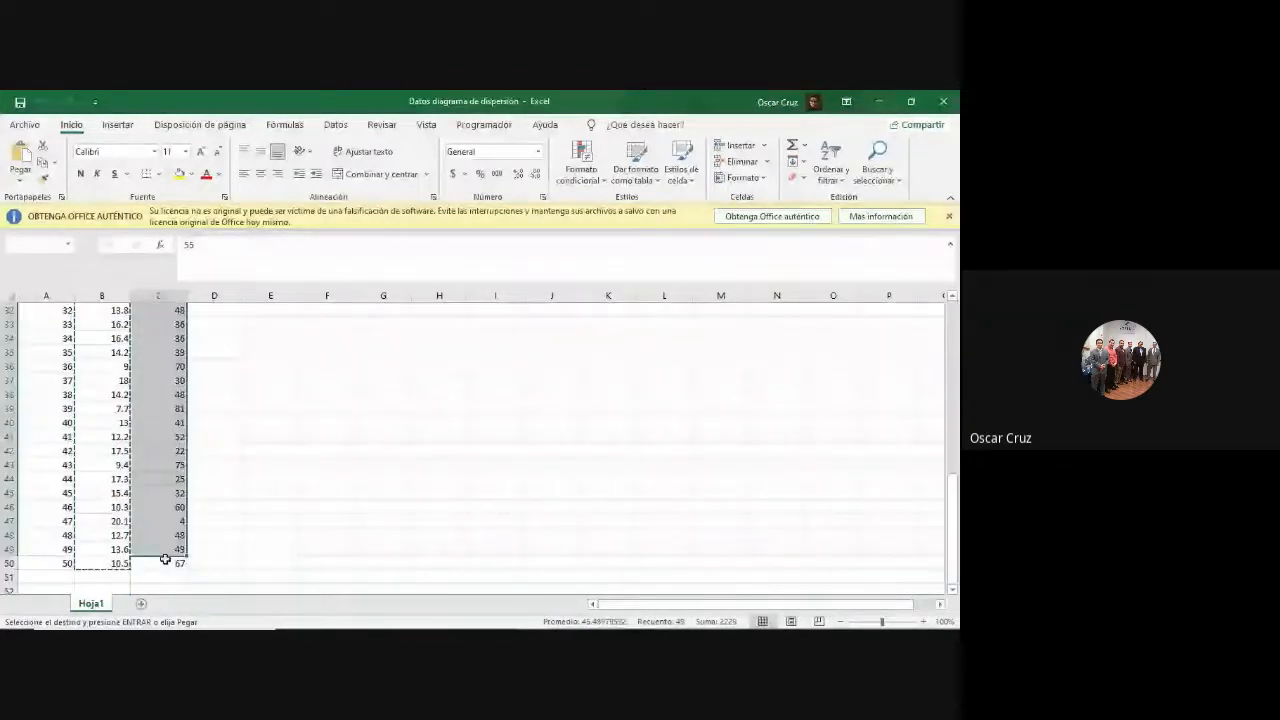
{"action": "left_click", "coordinate": [212, 521]}
Copy the y values in C1:C50 of the workbook.
{"action": "scroll", "coordinate": [212, 521], "scroll_direction": "up", "scroll_amount": 11}
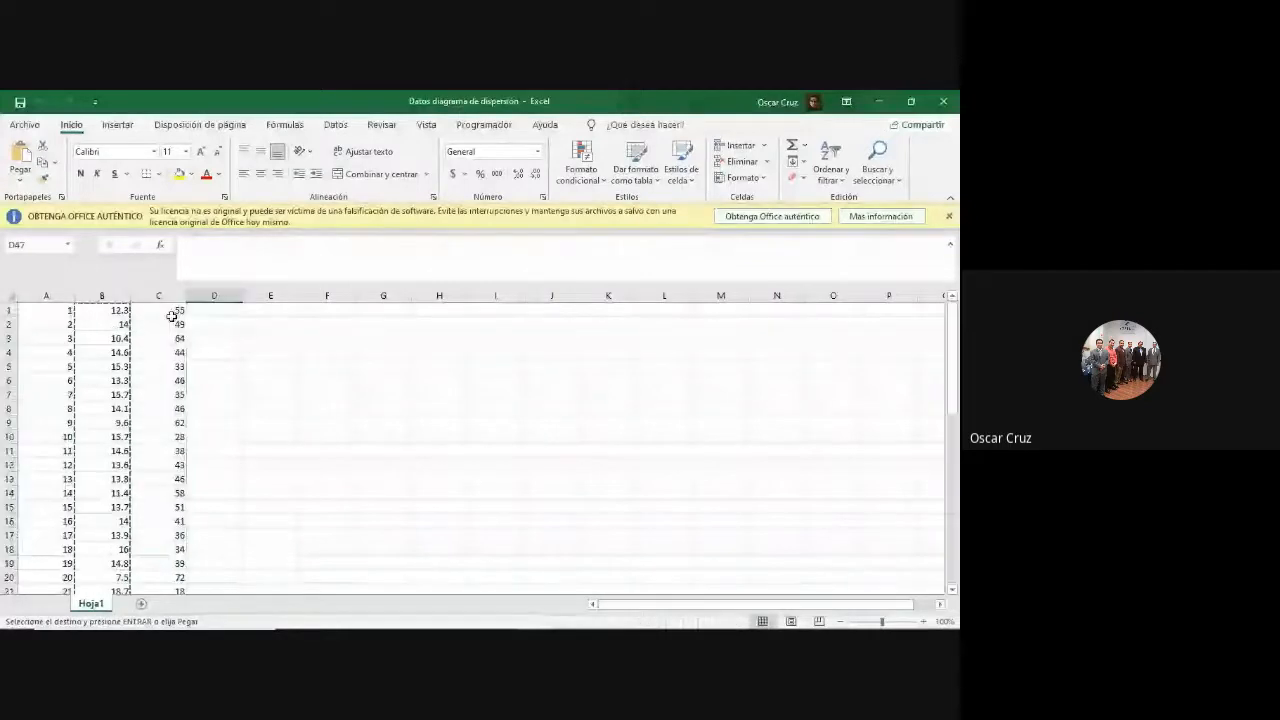
{"action": "left_click_drag", "start_coordinate": [172, 316], "coordinate": [169, 561]}
{"action": "key", "text": "Return"}
{"action": "key", "text": "ctrl+c"}
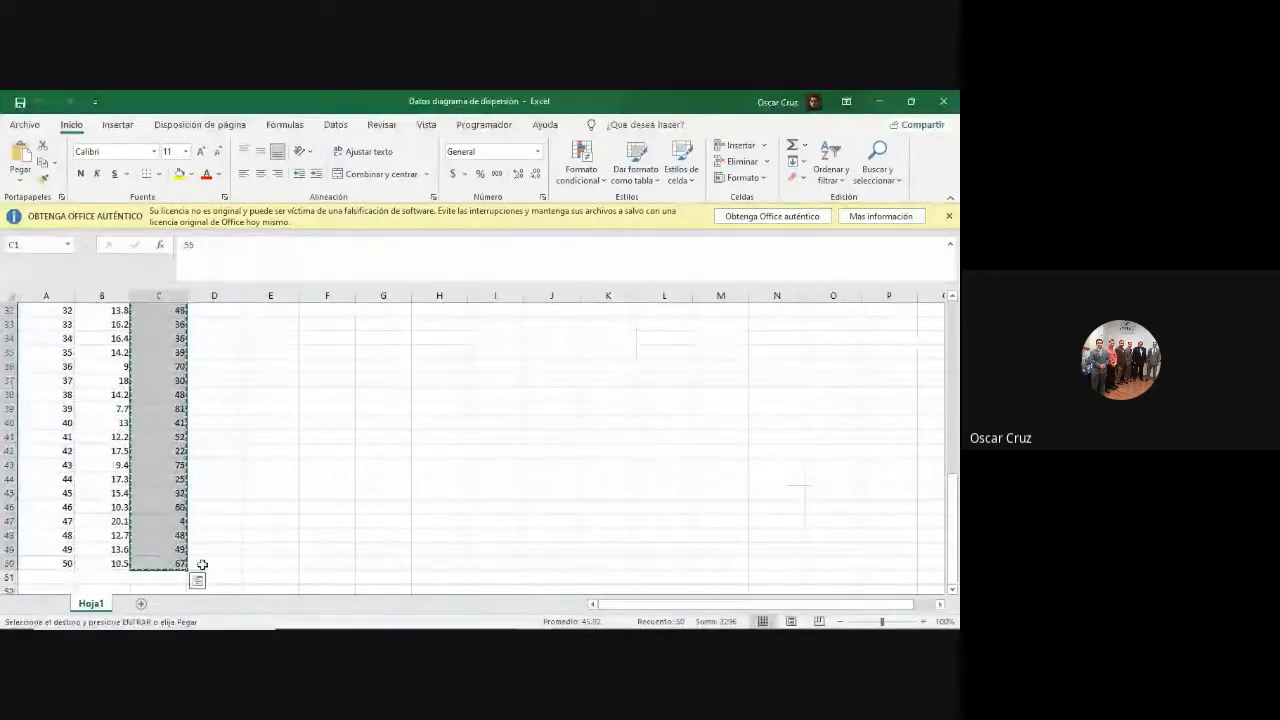
Switch back to Minitab, paste the copied y values into the "Variable Y" column from row 1 and look through them.
{"action": "key", "text": "alt+Tab"}
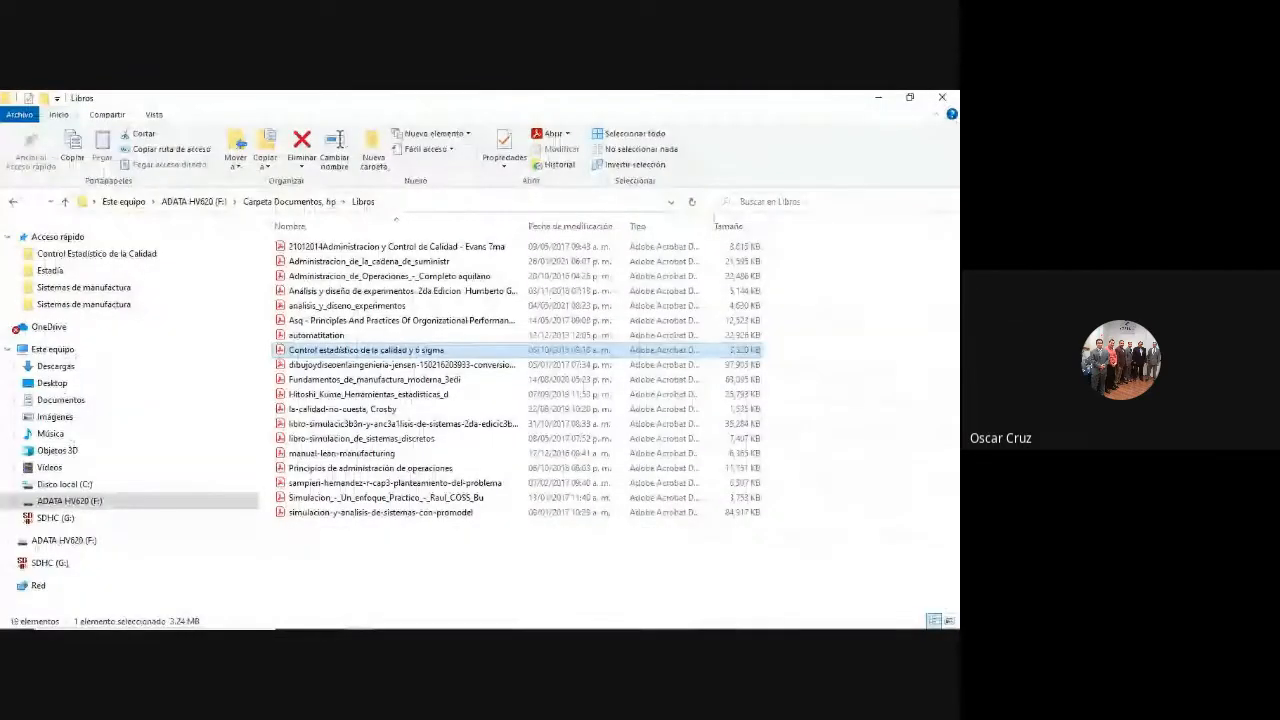
{"action": "key", "text": "alt+Tab"}
{"action": "key", "text": "ctrl+v"}
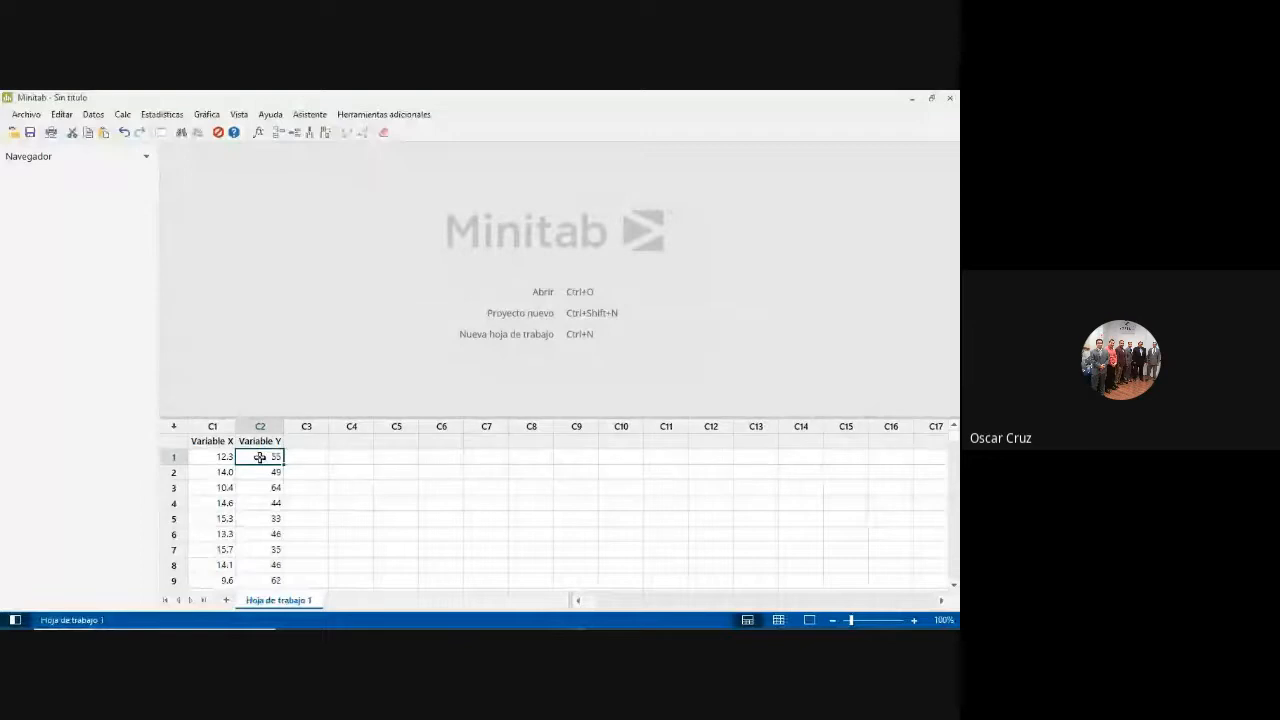
{"action": "scroll", "coordinate": [257, 512], "scroll_direction": "down", "scroll_amount": 6}
{"action": "scroll", "coordinate": [257, 512], "scroll_direction": "down", "scroll_amount": 4}
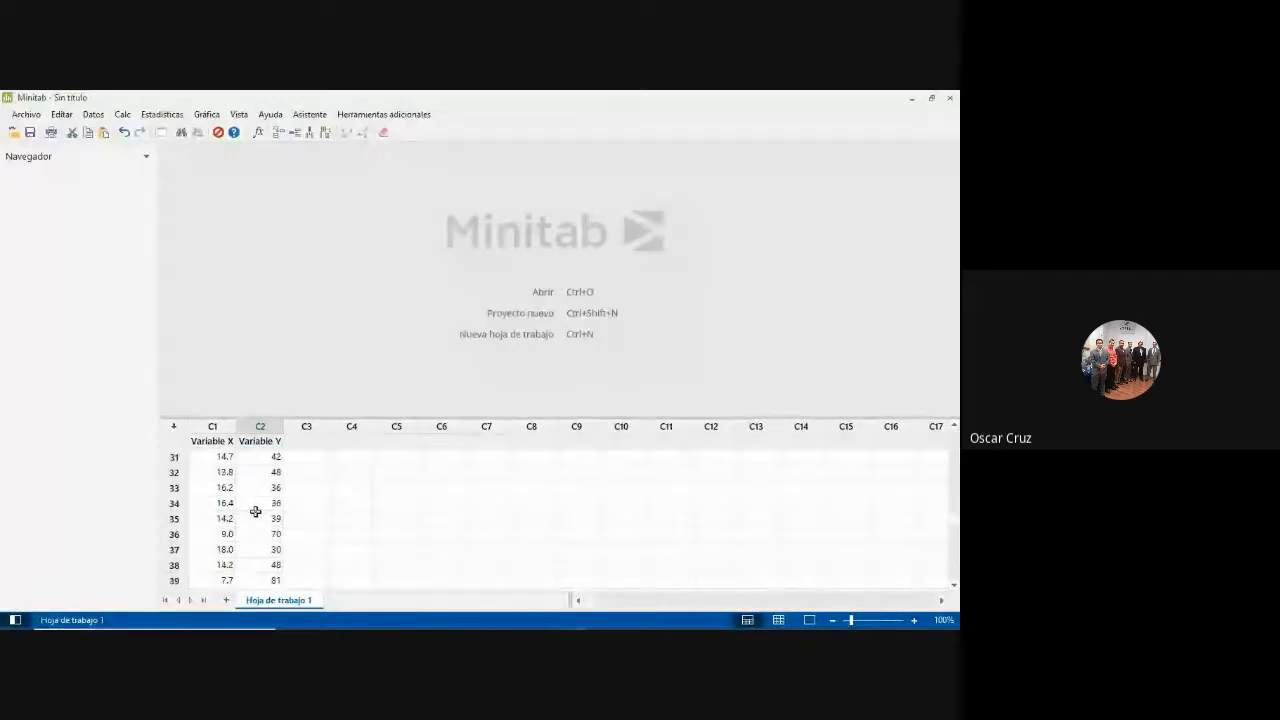
{"action": "scroll", "coordinate": [256, 512], "scroll_direction": "down", "scroll_amount": 4}
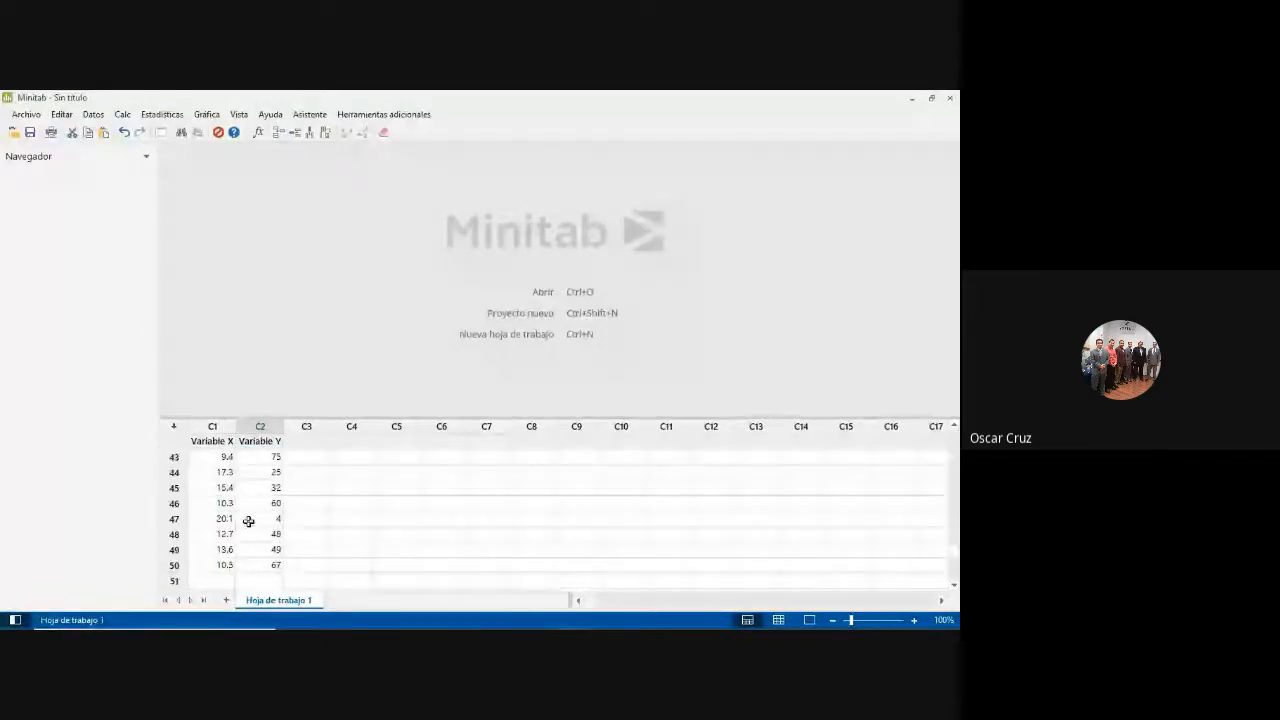
{"action": "scroll", "coordinate": [248, 521], "scroll_direction": "up", "scroll_amount": 14}
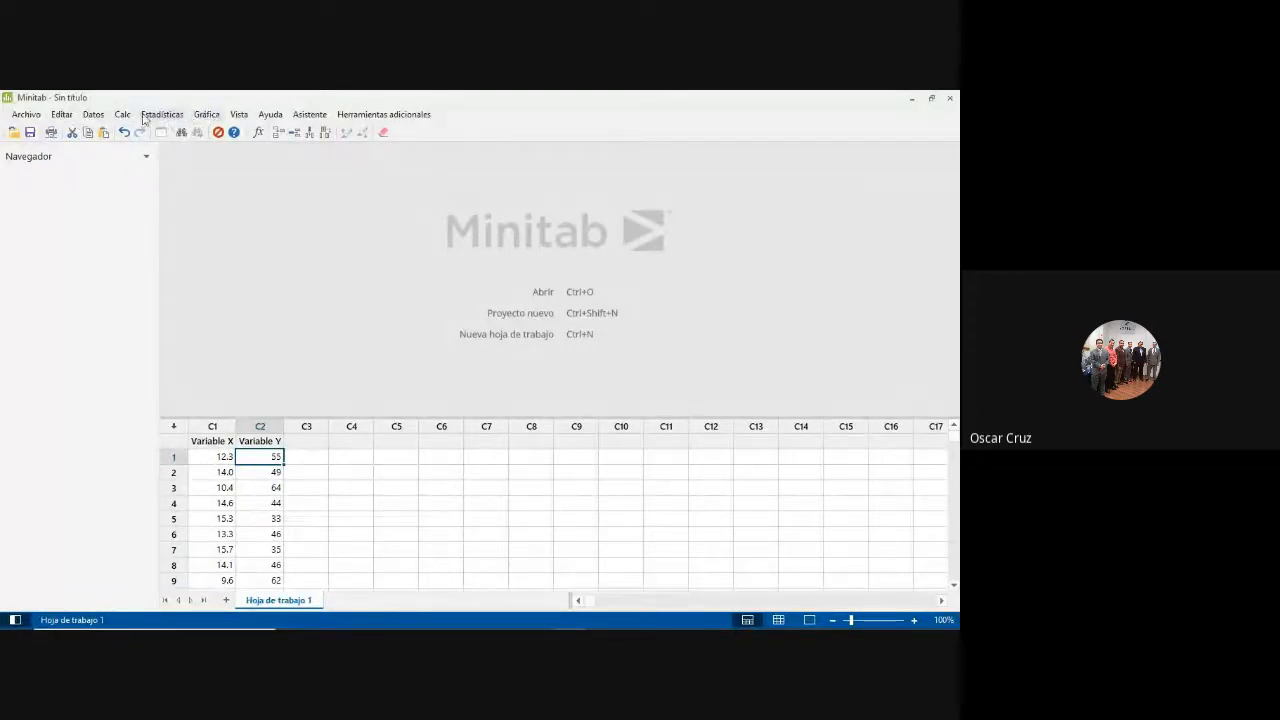
Start a scatterplot (Gráfica de dispersión) and go through the grouped, regression and connection-line variants offered.
{"action": "left_click", "coordinate": [204, 116]}
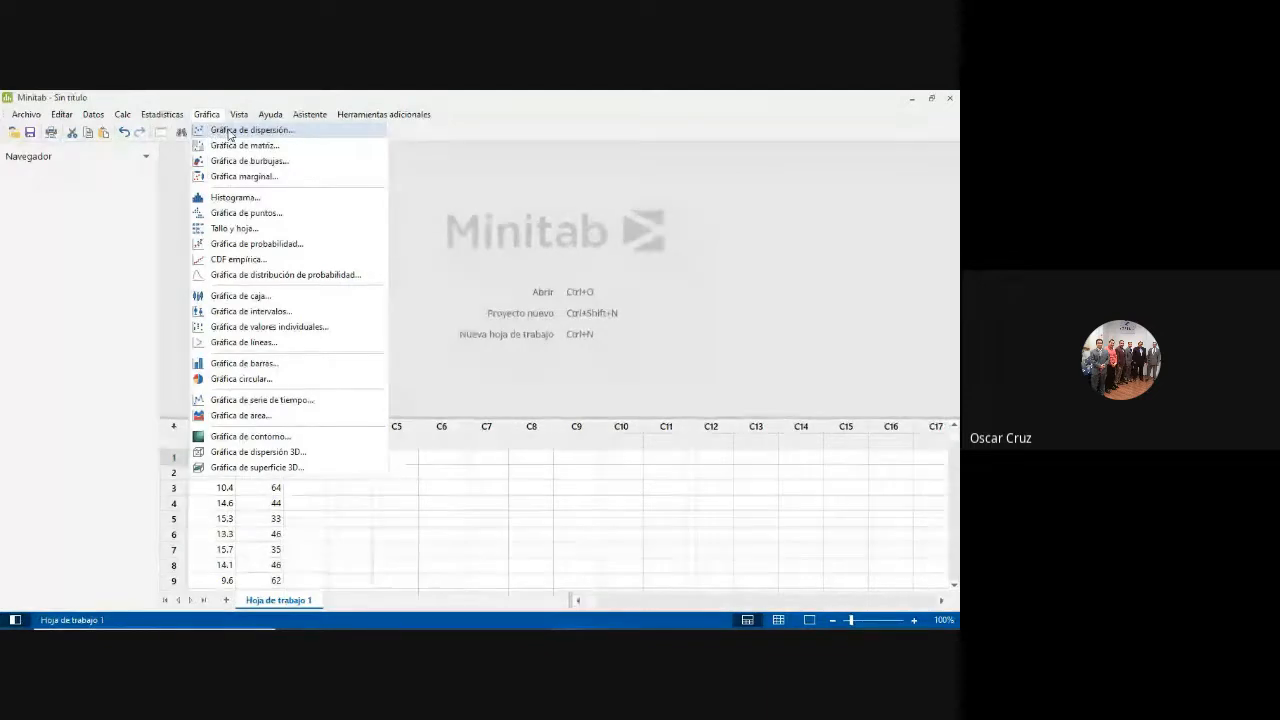
{"action": "left_click", "coordinate": [229, 132]}
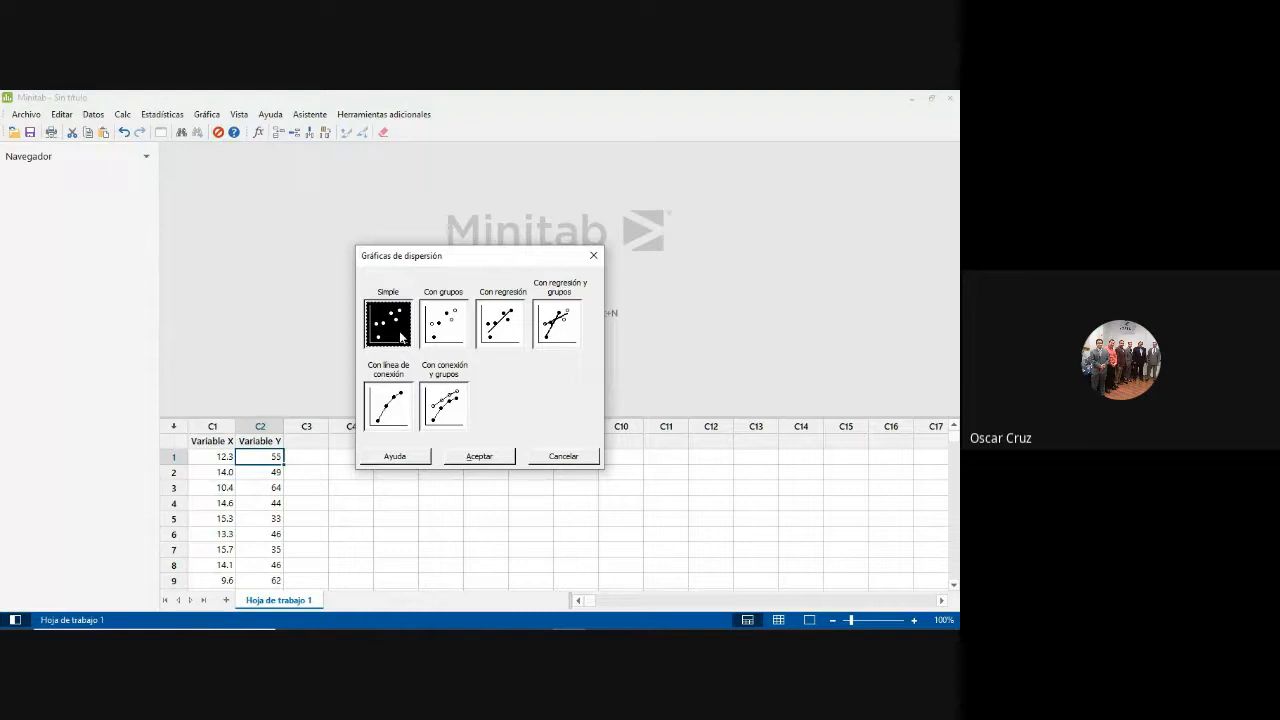
{"action": "left_click", "coordinate": [456, 331]}
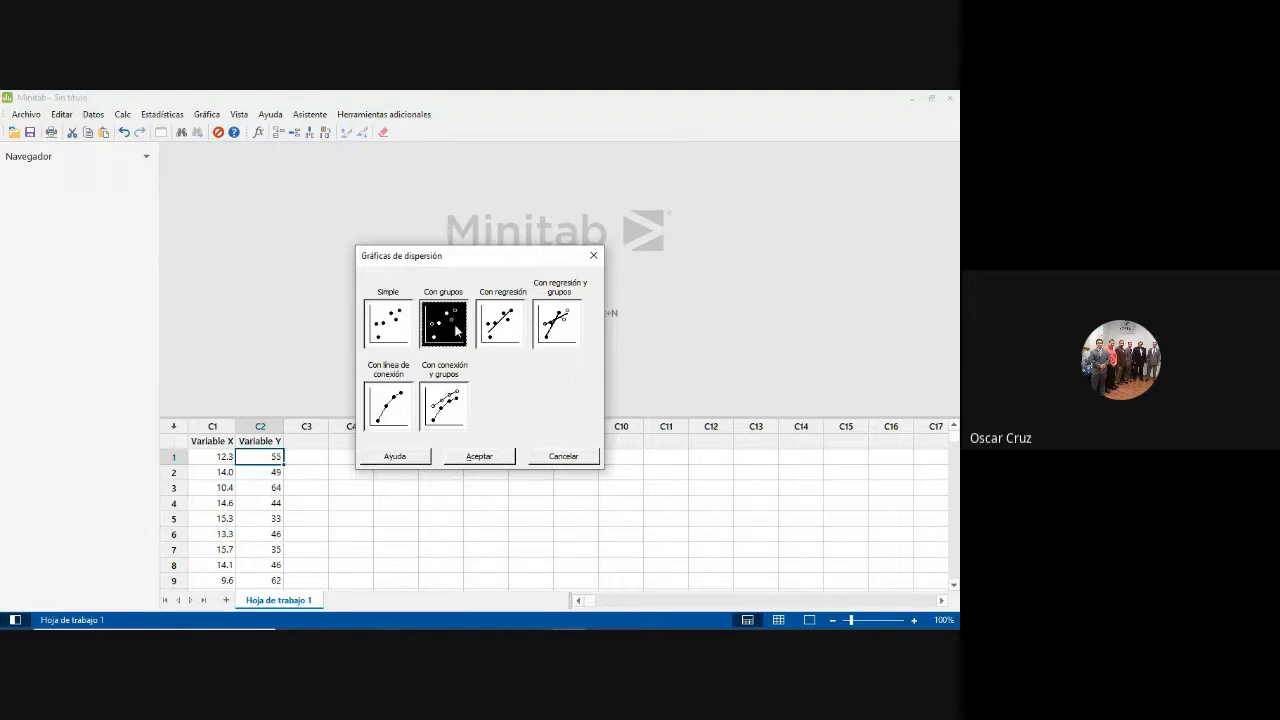
{"action": "left_click", "coordinate": [505, 329]}
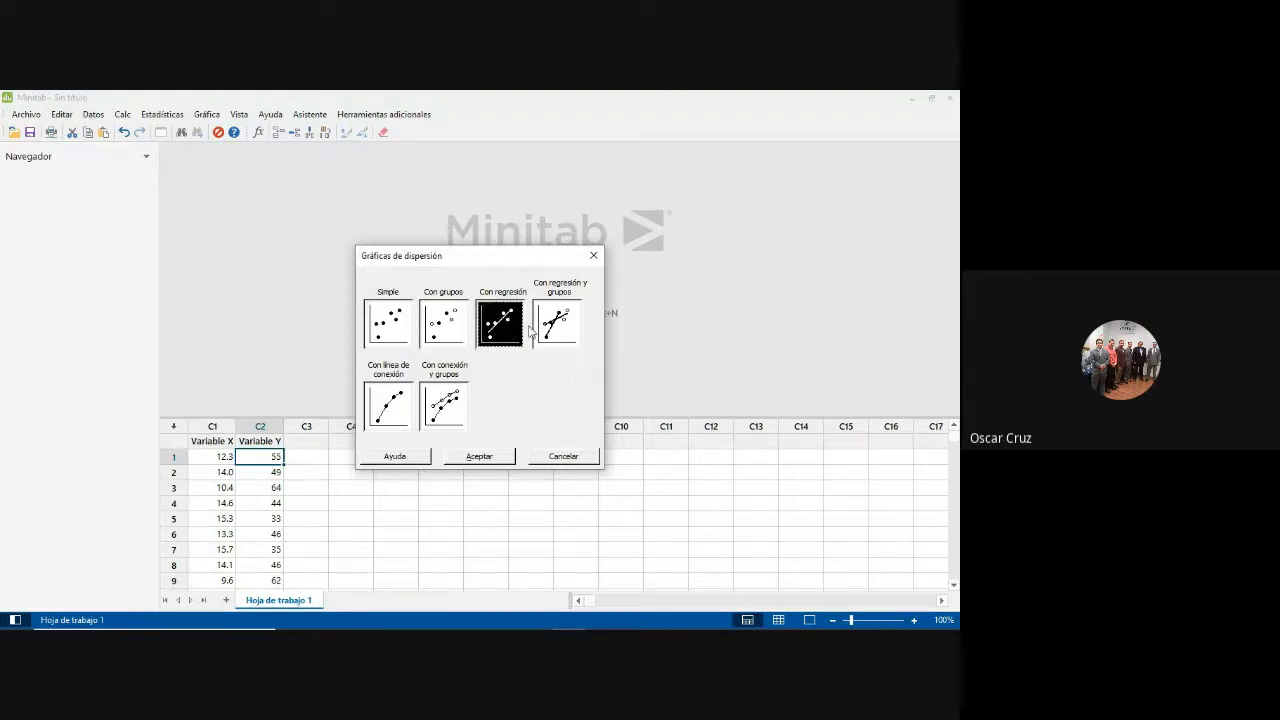
{"action": "left_click", "coordinate": [560, 325]}
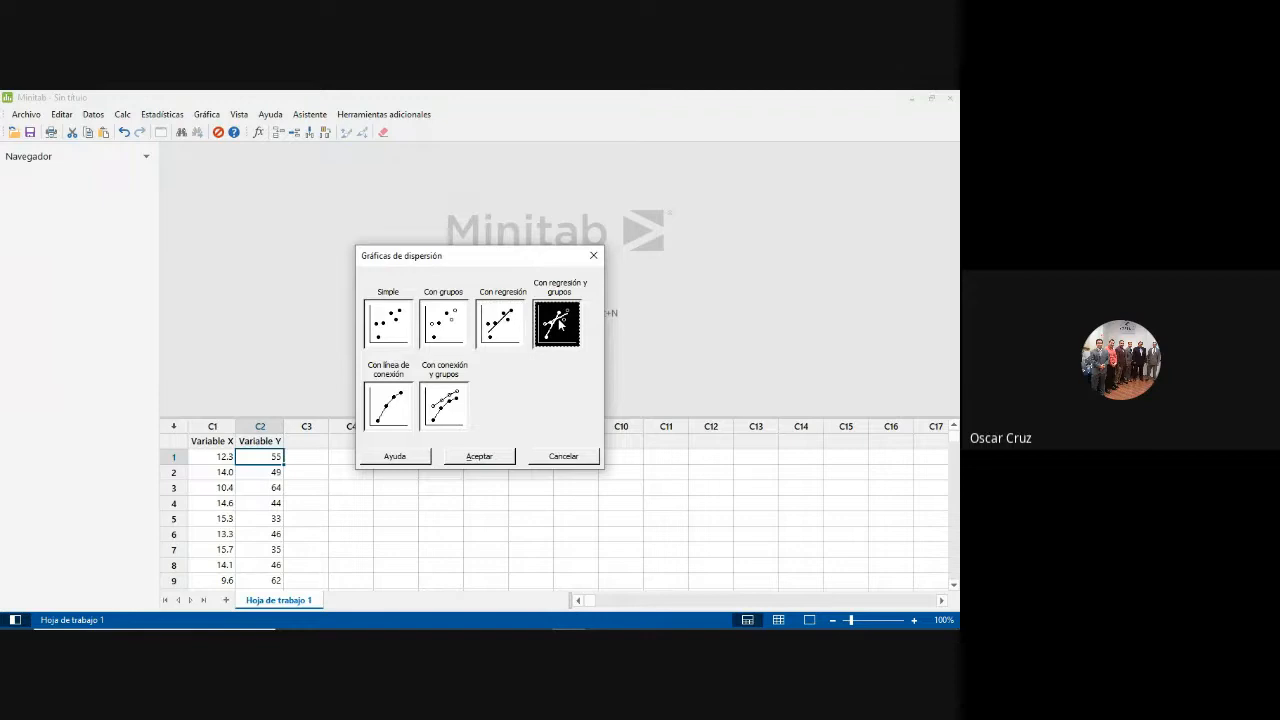
{"action": "left_click", "coordinate": [392, 408]}
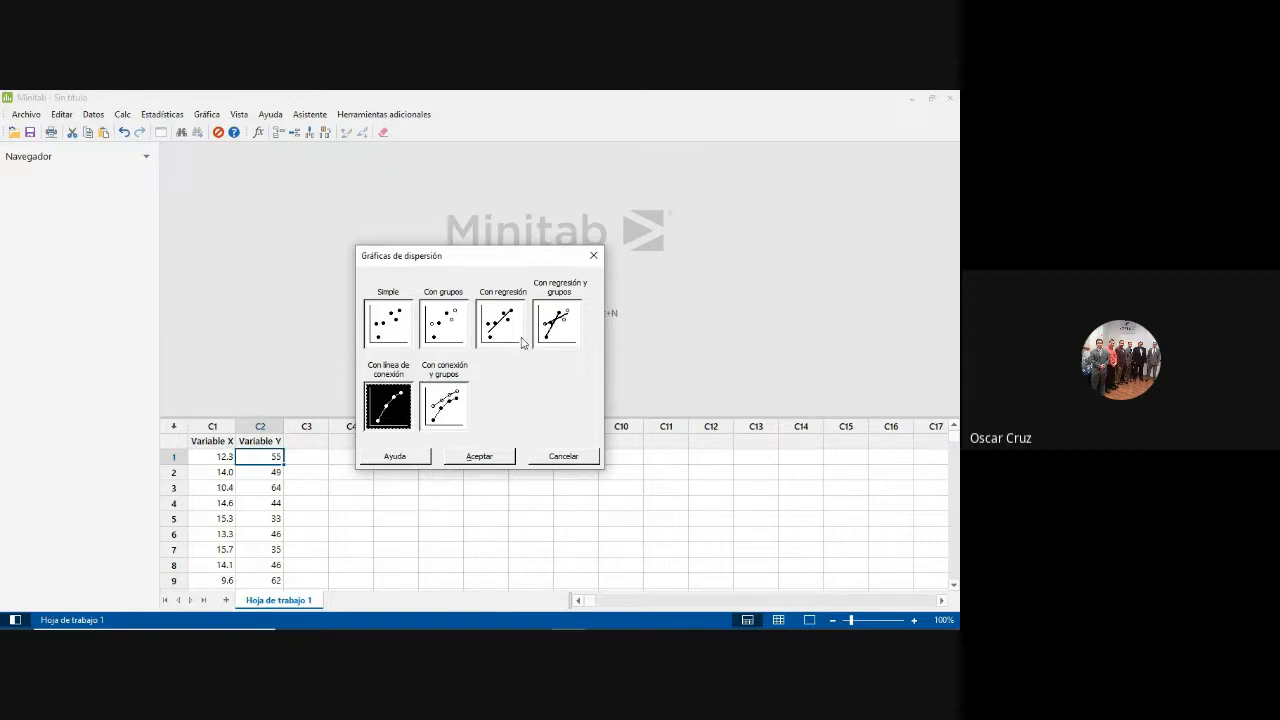
{"action": "left_click", "coordinate": [444, 326]}
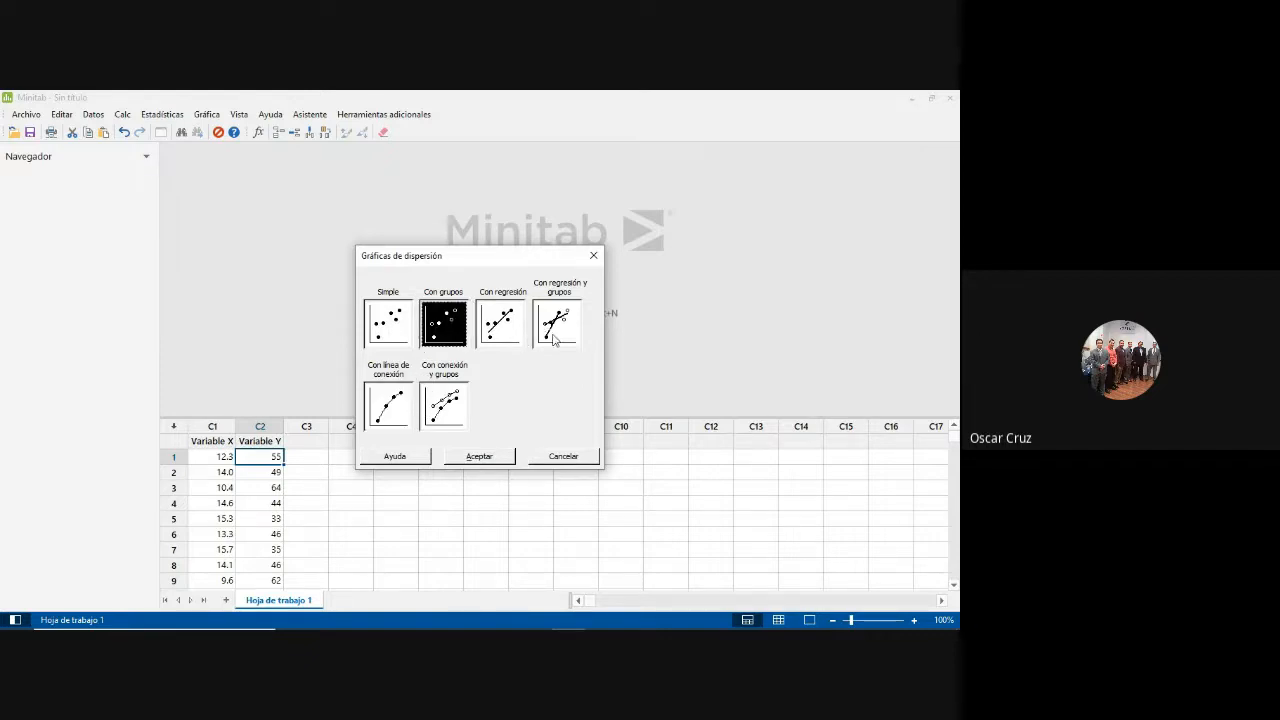
{"action": "left_click", "coordinate": [555, 336]}
{"action": "left_click", "coordinate": [464, 390]}
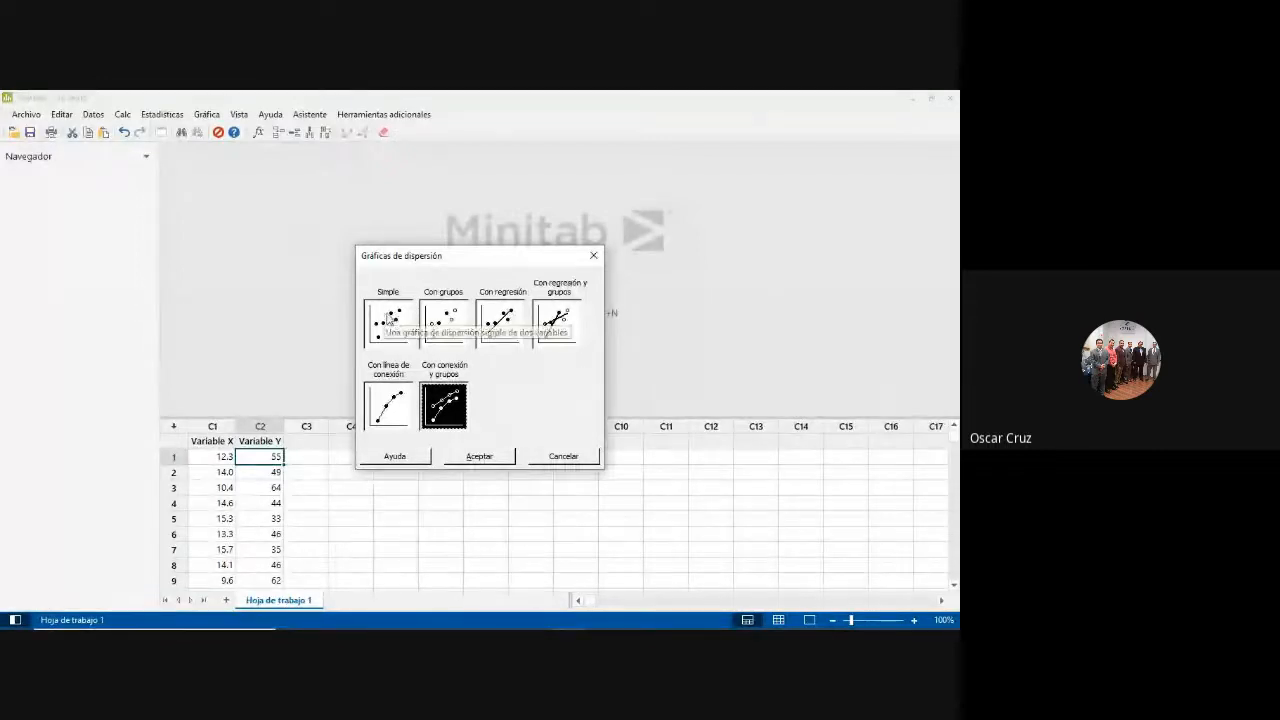
Create the scatterplot of type "Con regresión" with "Variable Y" as the Y variable and "Variable X" as the X variable.
{"action": "left_click", "coordinate": [505, 322]}
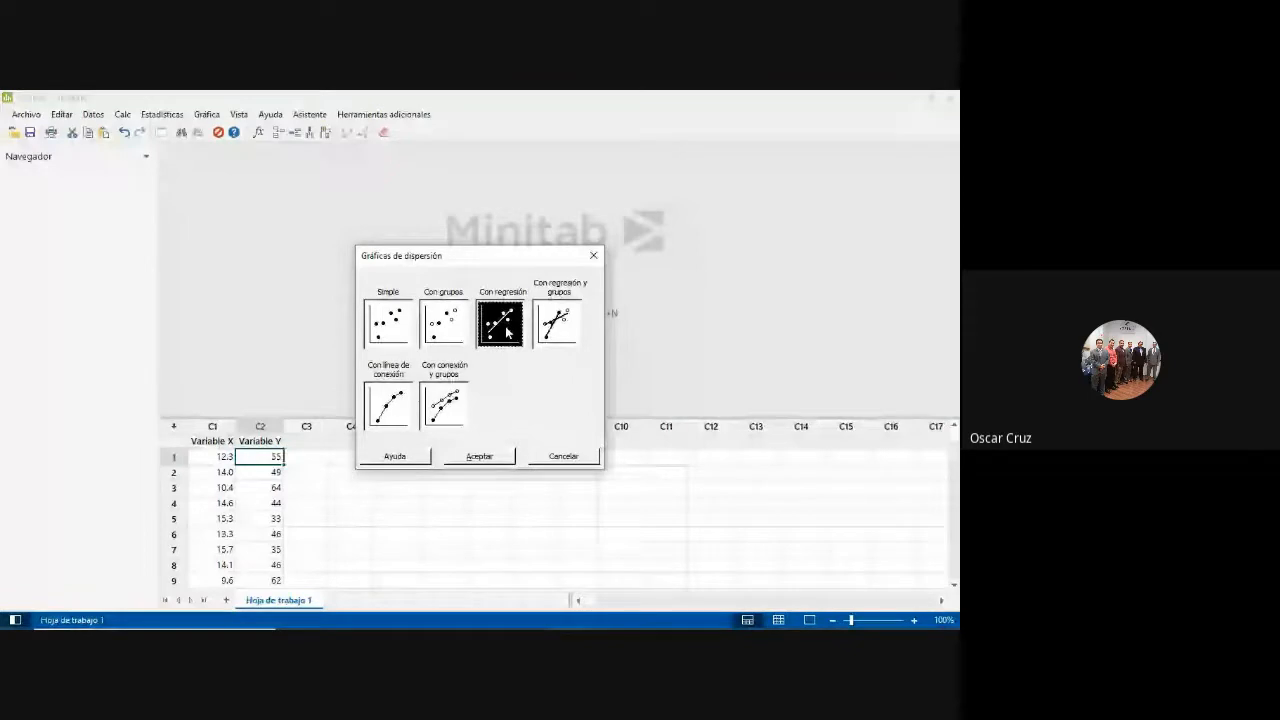
{"action": "left_click", "coordinate": [489, 457]}
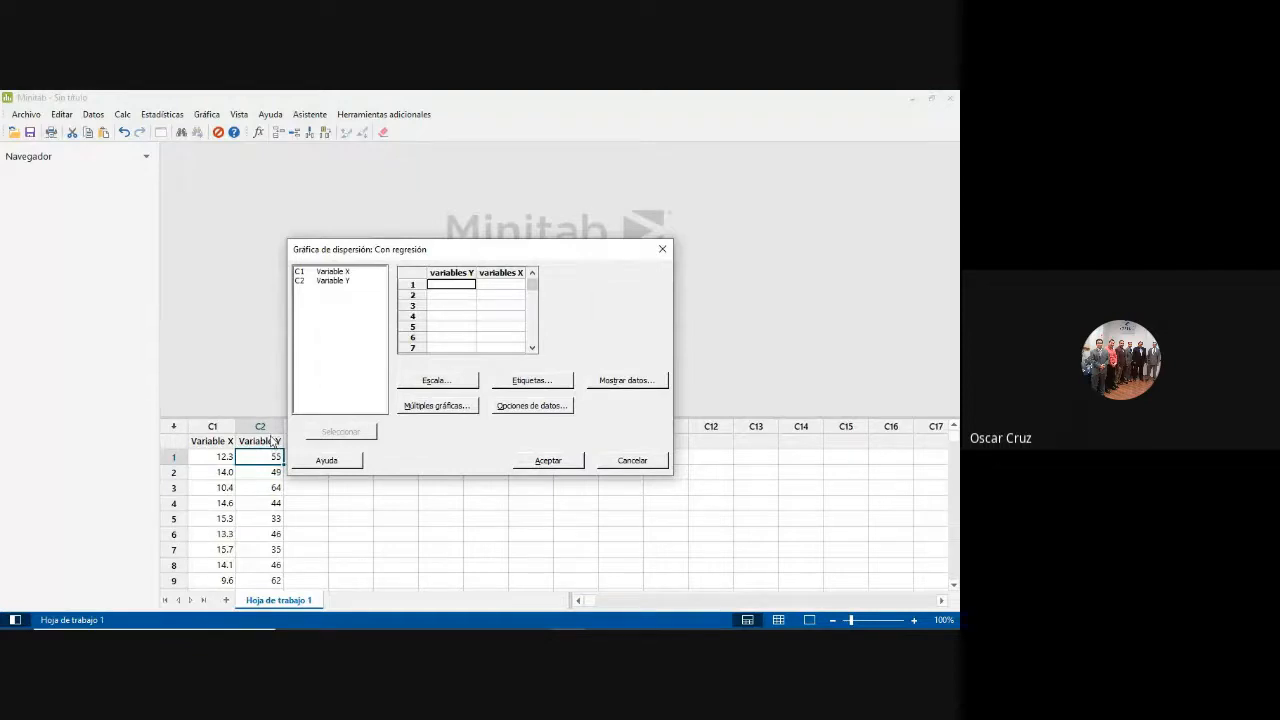
{"action": "left_click", "coordinate": [321, 282]}
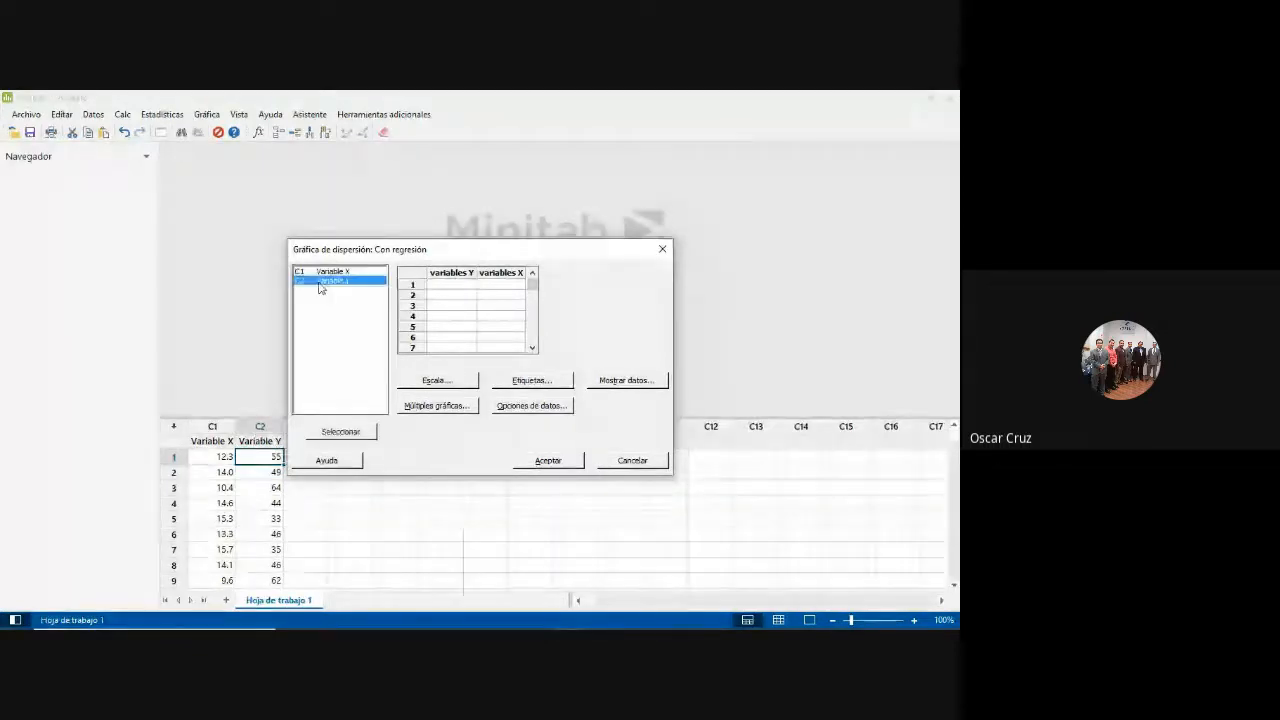
{"action": "left_click", "coordinate": [338, 433]}
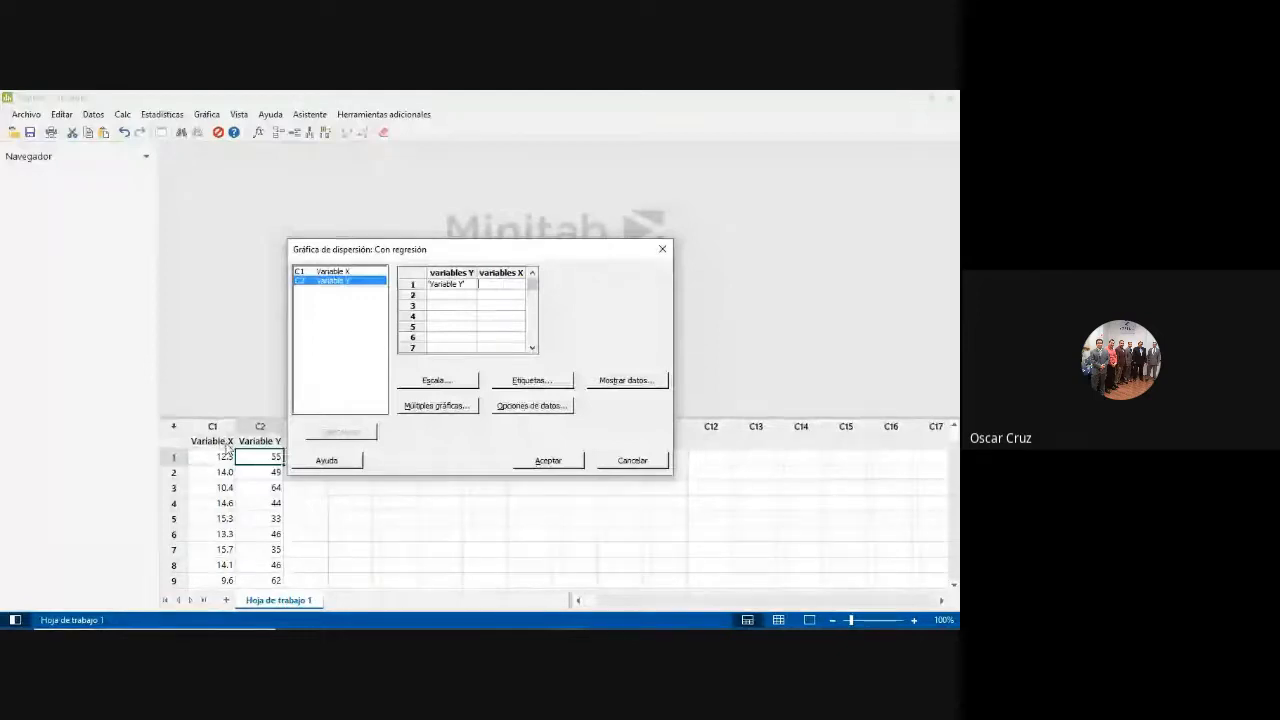
{"action": "left_click", "coordinate": [345, 272]}
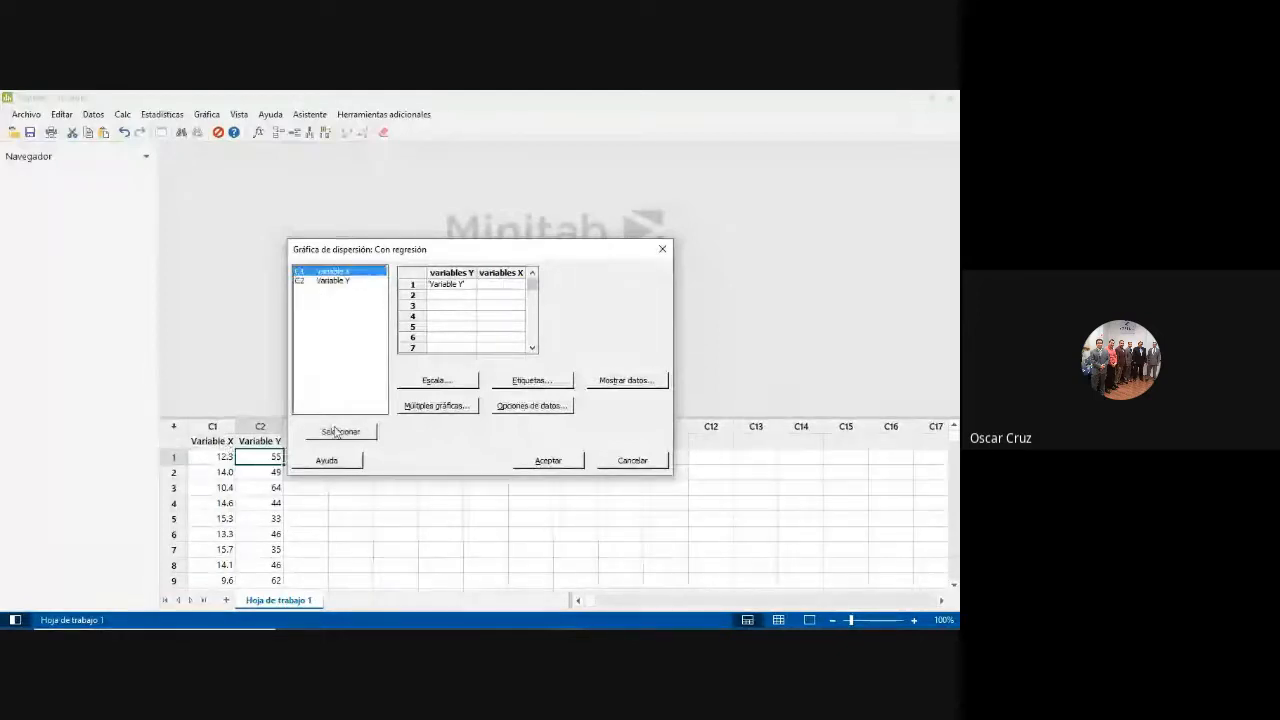
{"action": "left_click", "coordinate": [340, 432]}
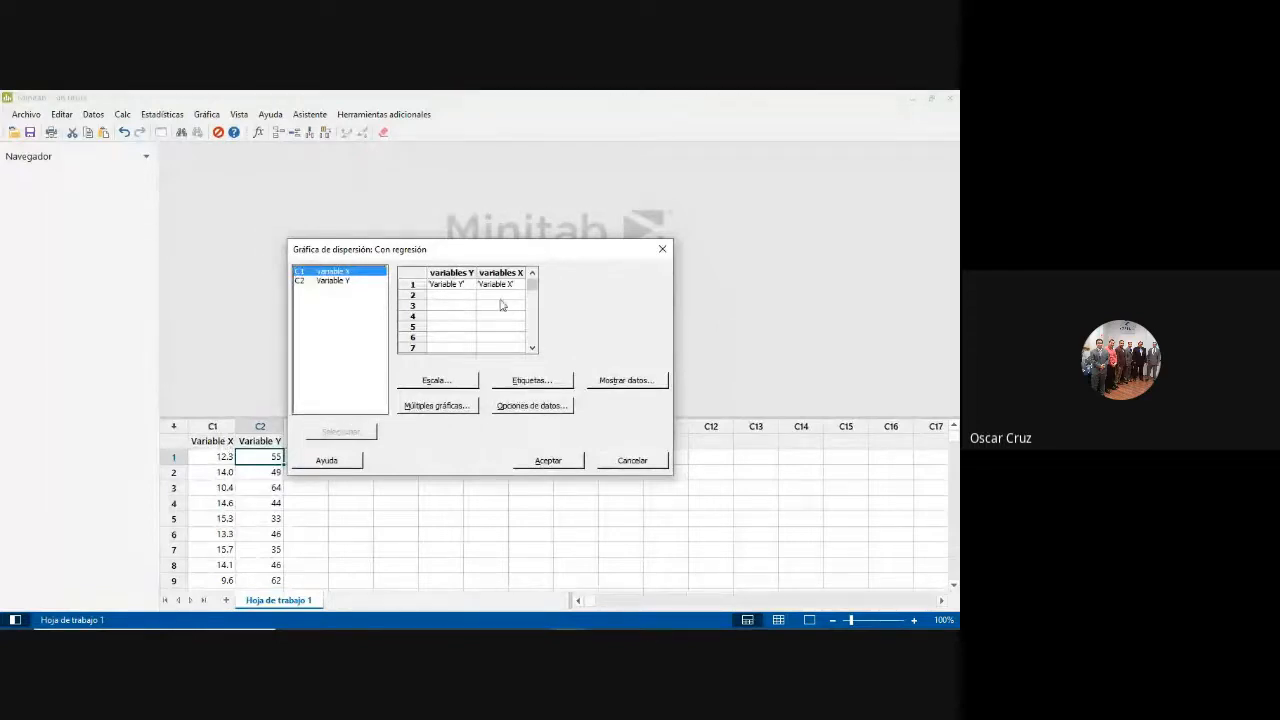
{"action": "left_click", "coordinate": [546, 461]}
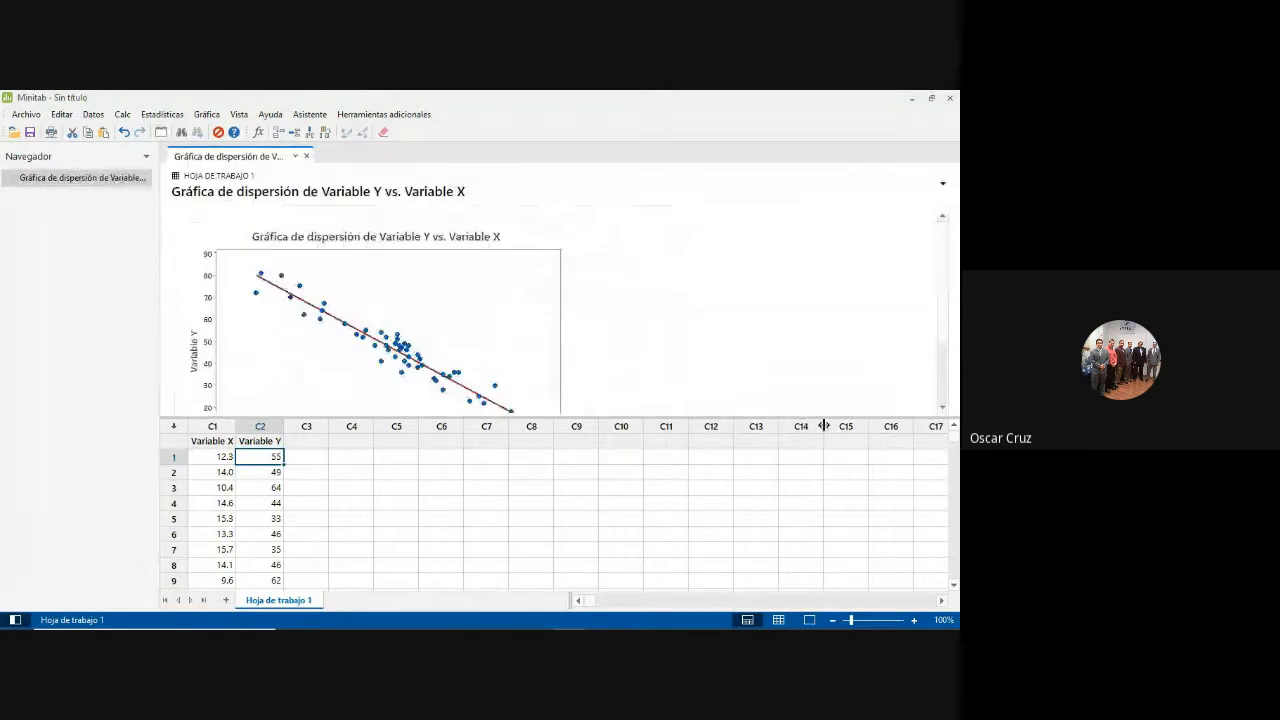
Enlarge the output pane to show more of the scatterplot, and examine the plot in the graph editor without changing it.
{"action": "left_click_drag", "start_coordinate": [792, 433], "coordinate": [654, 486]}
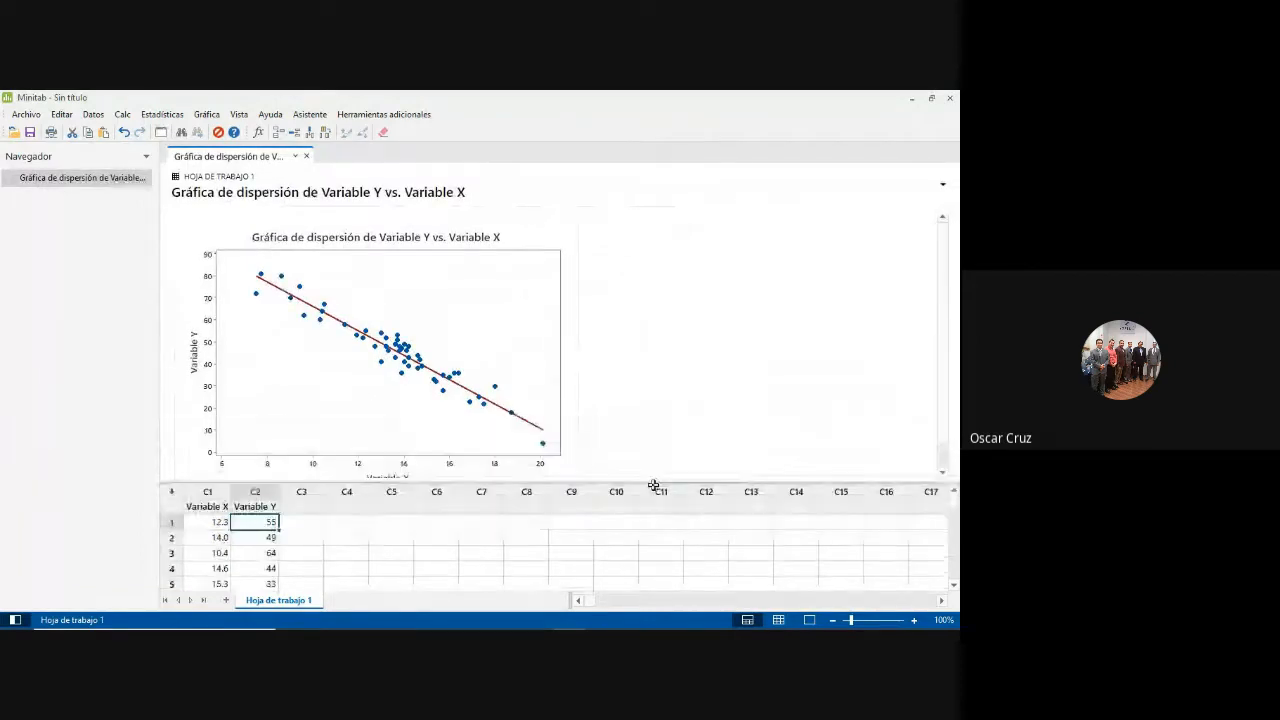
{"action": "double_click", "coordinate": [457, 378]}
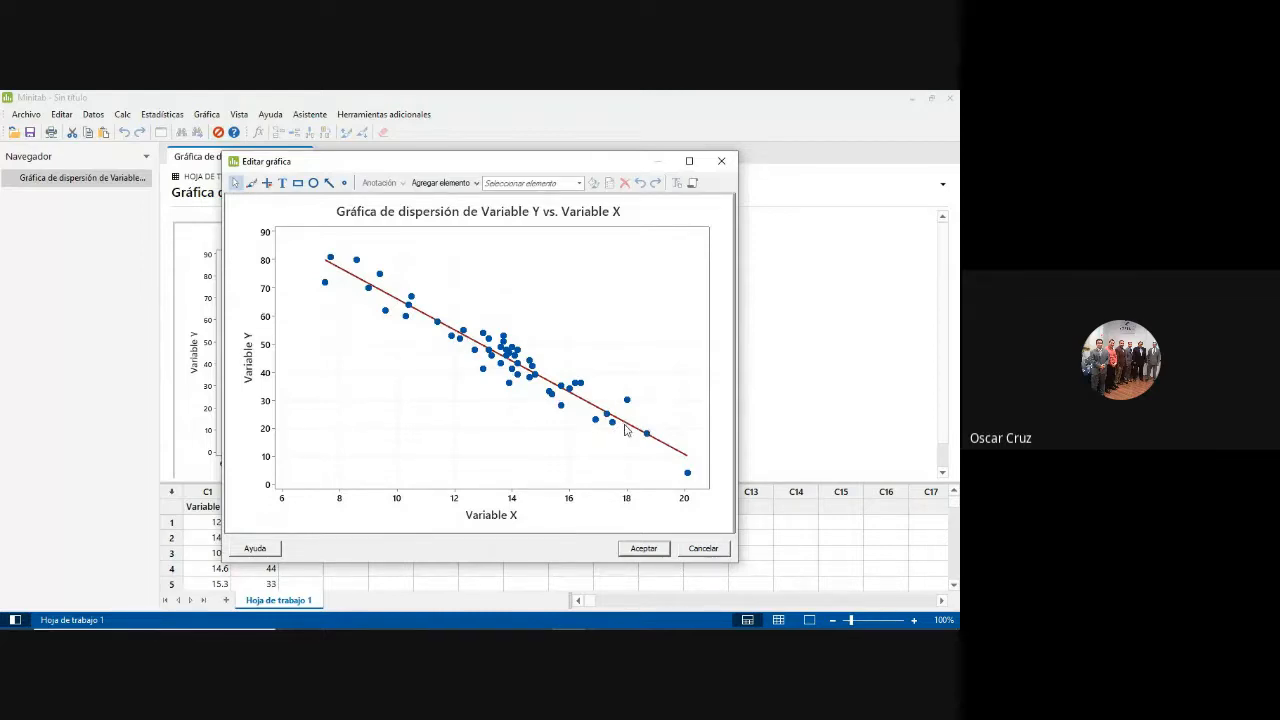
{"action": "left_click", "coordinate": [721, 162]}
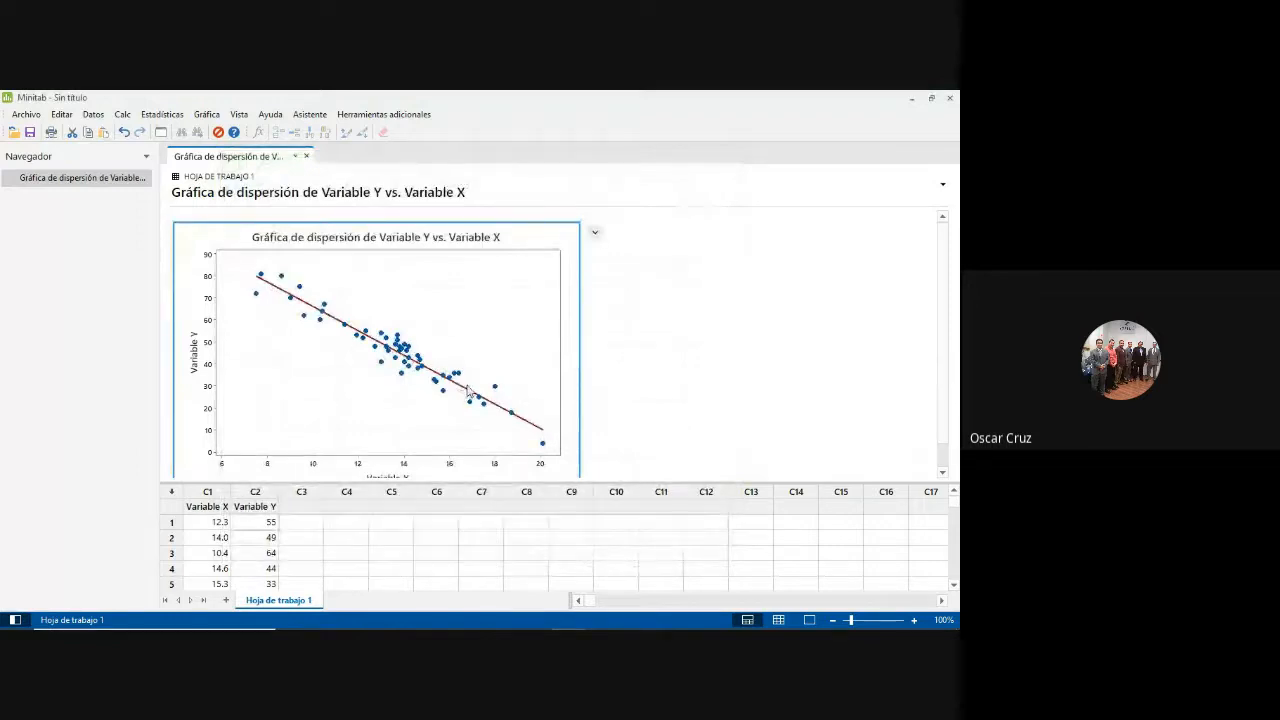
{"action": "mouse_move", "coordinate": [465, 394]}
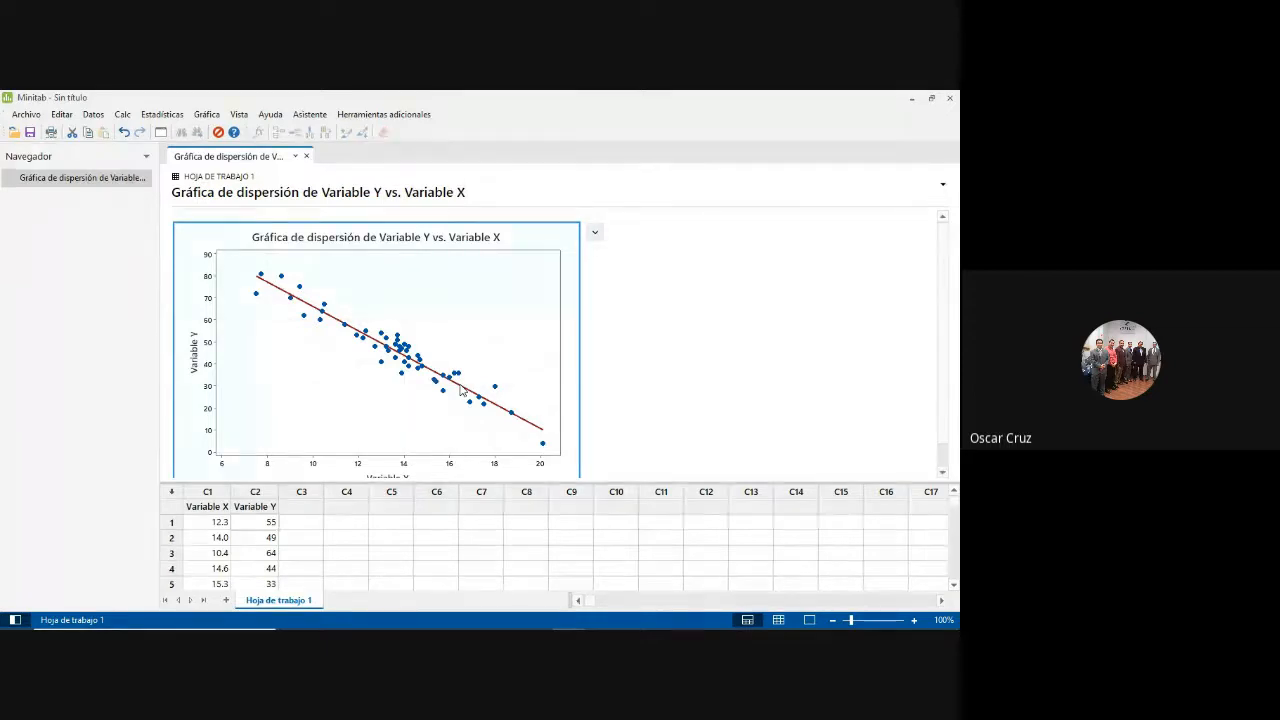
{"action": "mouse_move", "coordinate": [461, 390]}
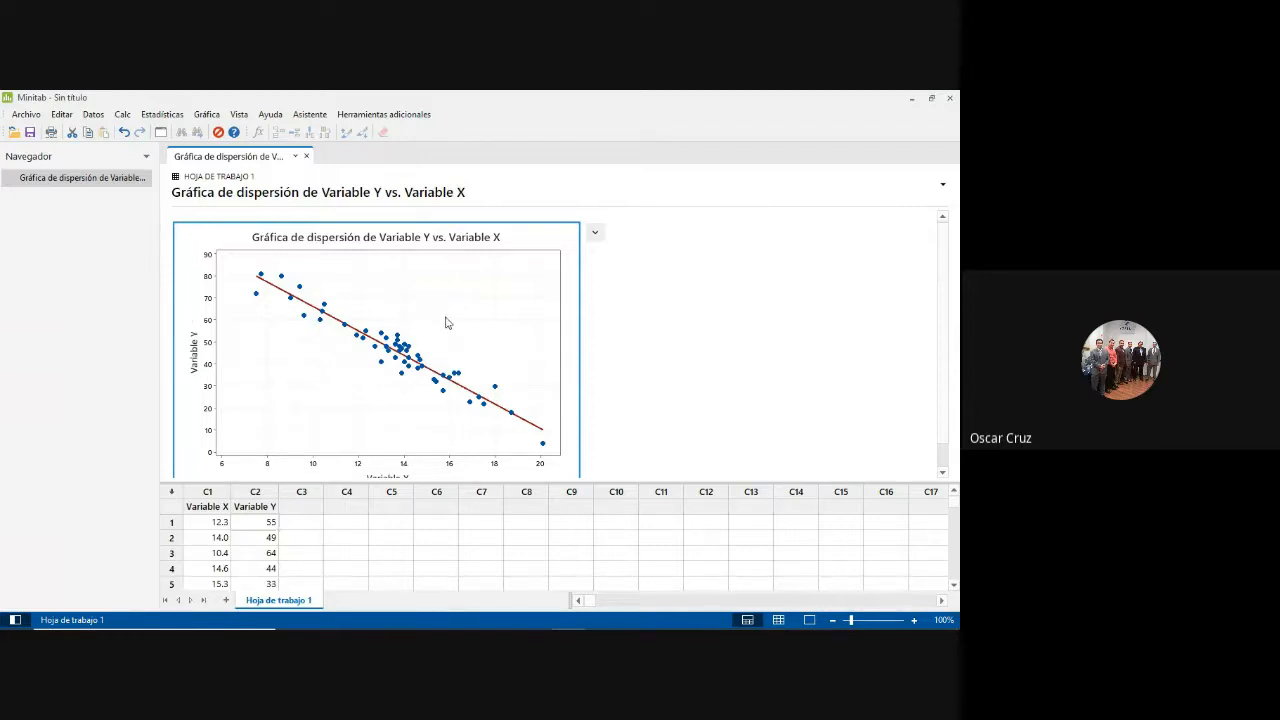
Highlight the "Variable X" values in the worksheet from row 1 downward to compare them with the plot.
{"action": "left_click", "coordinate": [217, 522]}
{"action": "left_click_drag", "start_coordinate": [217, 522], "coordinate": [223, 566]}
{"action": "left_click", "coordinate": [218, 524]}
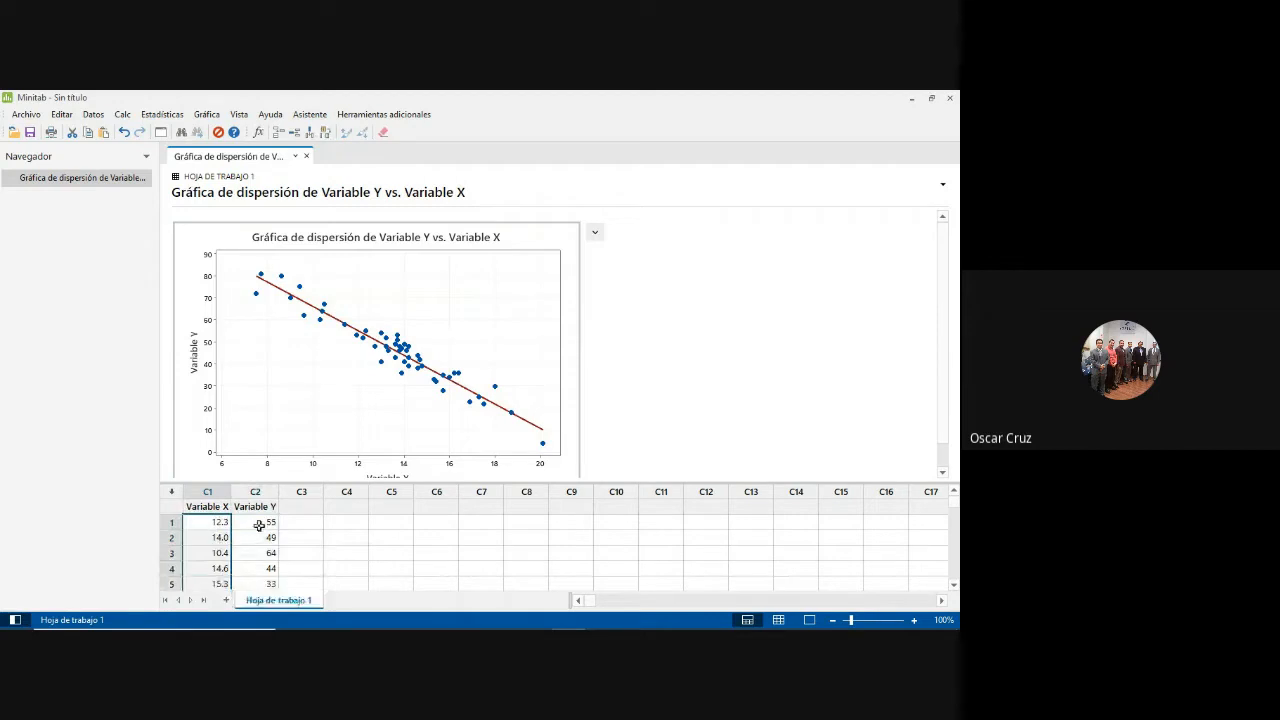
Highlight the first three "Variable Y" values in the worksheet and compare them with the plotted points.
{"action": "left_click_drag", "start_coordinate": [260, 526], "coordinate": [258, 553]}
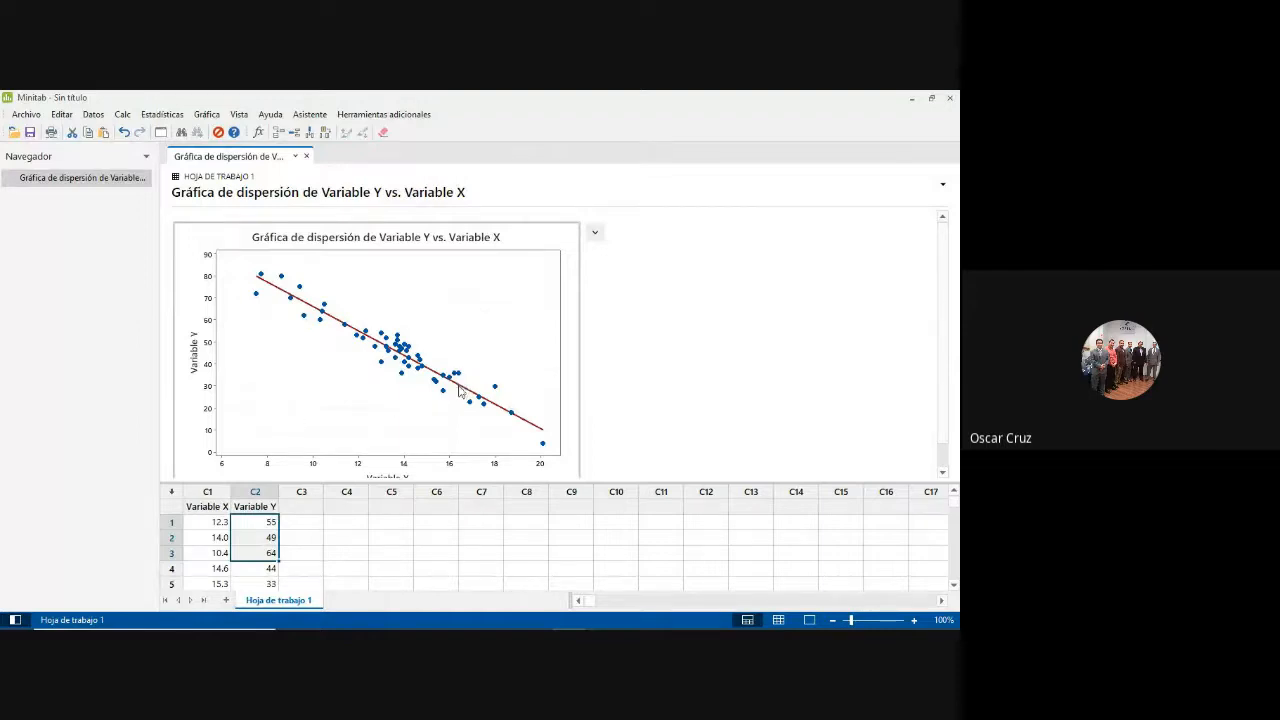
{"action": "mouse_move", "coordinate": [463, 392]}
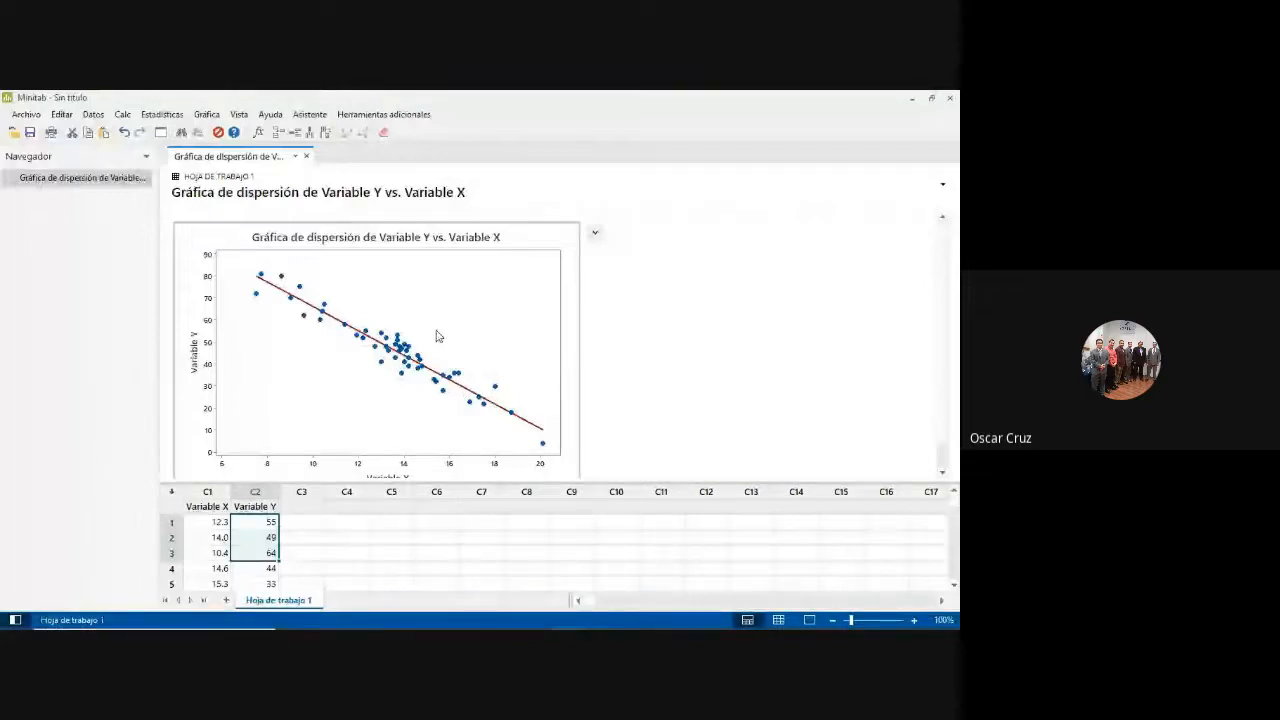
Copy the scatterplot, switch to Paint, discard the unsaved fishbone drawing and paste the plot into the blank canvas.
{"action": "left_click", "coordinate": [507, 415]}
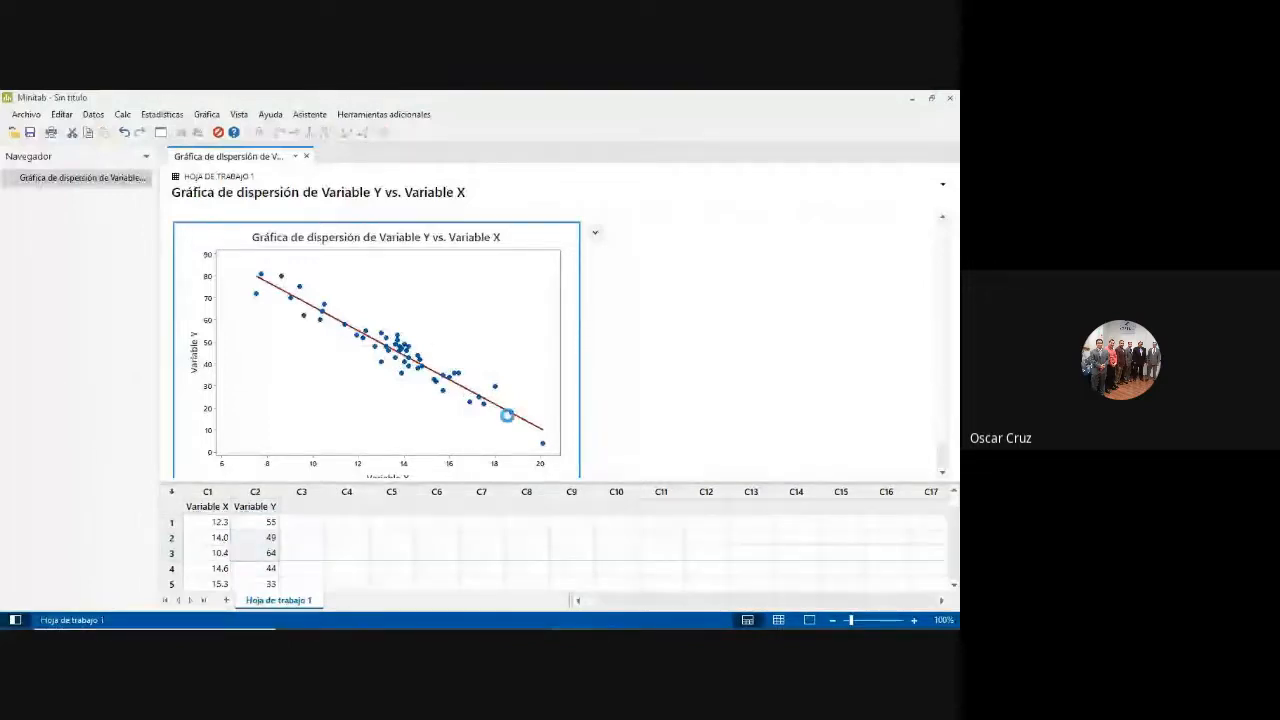
{"action": "left_click", "coordinate": [499, 616]}
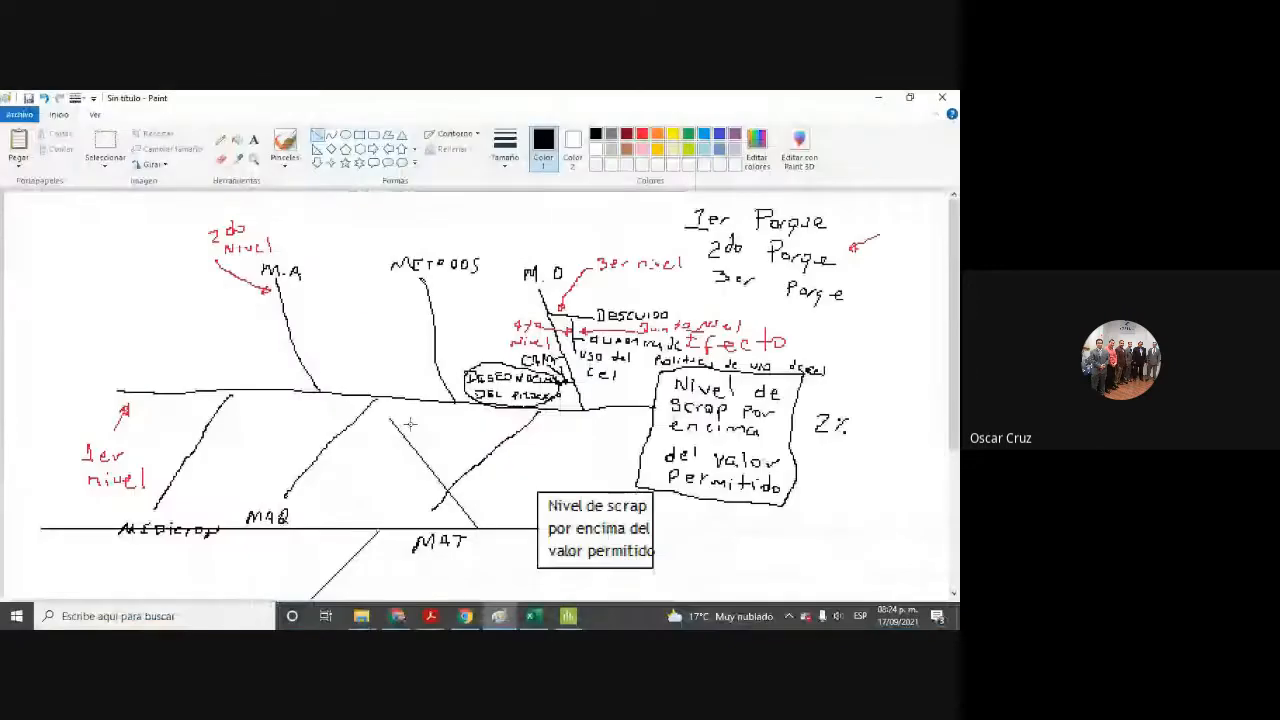
{"action": "key", "text": "alt+F4"}
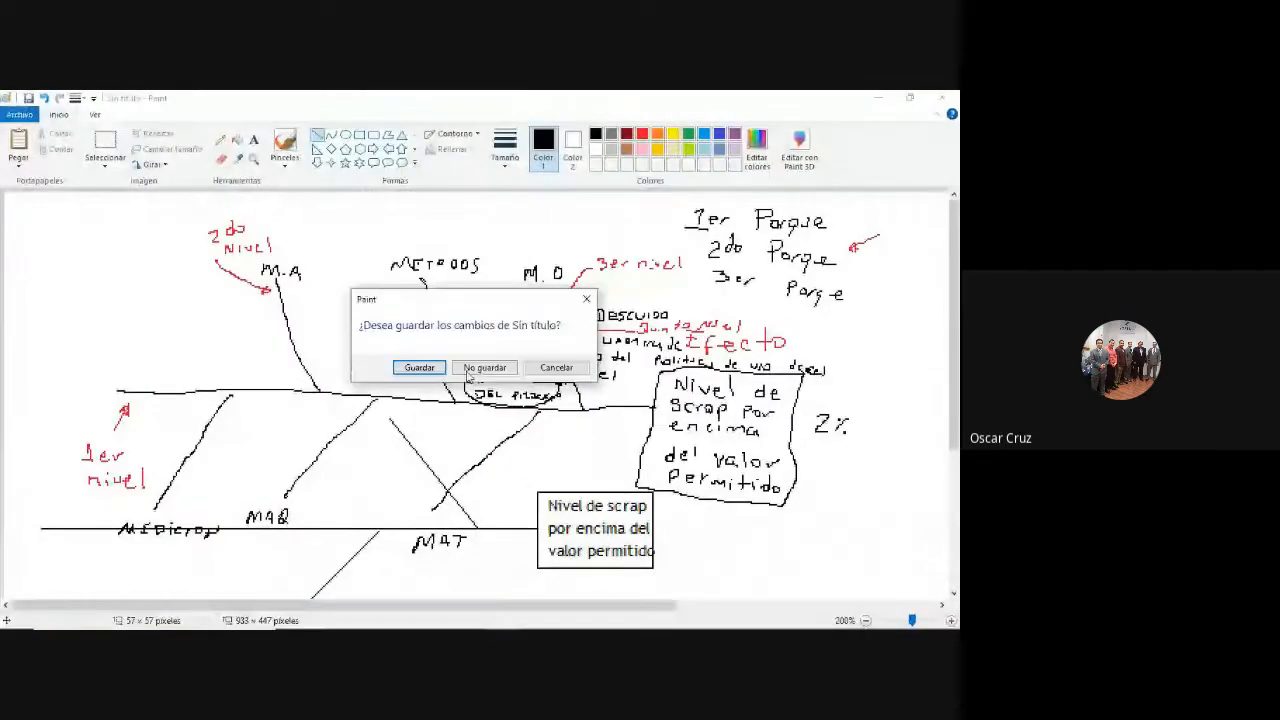
{"action": "left_click", "coordinate": [470, 371]}
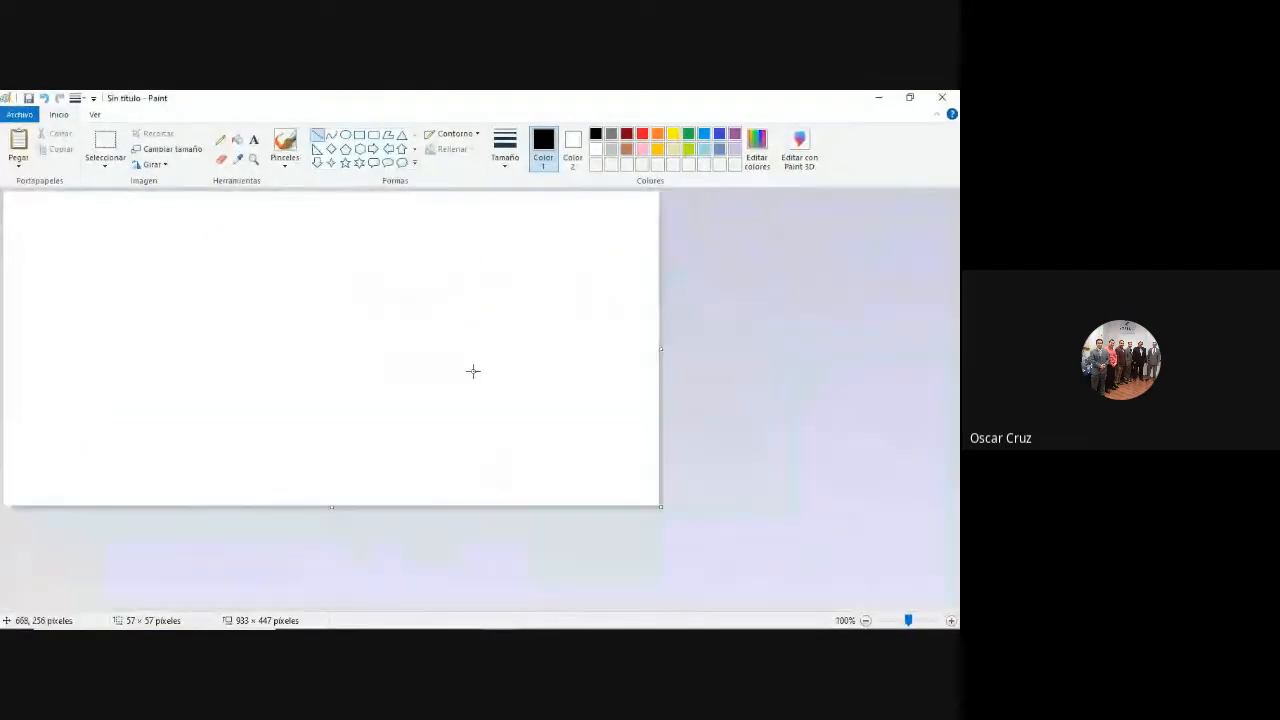
{"action": "key", "text": "ctrl+v"}
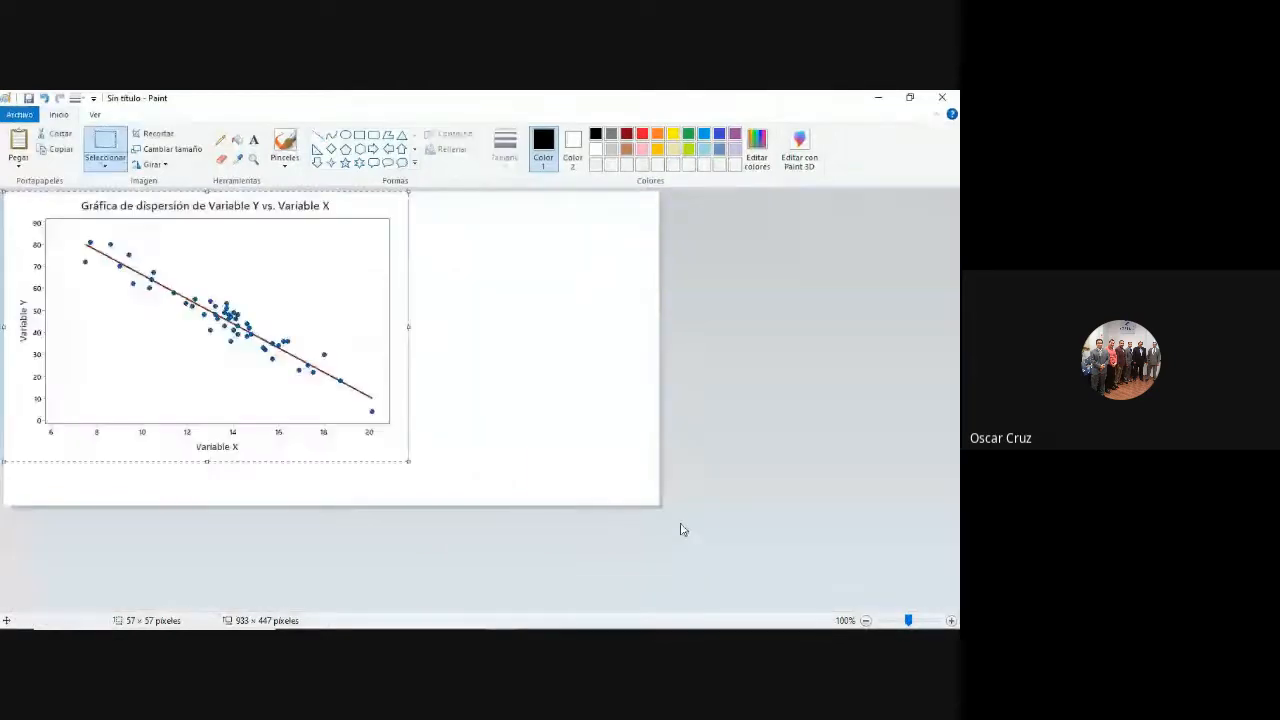
Enlarge the canvas view to 200% and examine the points around the regression line in the pasted plot.
{"action": "mouse_move", "coordinate": [903, 622]}
{"action": "left_mouse_down"}
{"action": "mouse_move", "coordinate": [918, 624]}
{"action": "mouse_move", "coordinate": [908, 621]}
{"action": "left_mouse_up"}
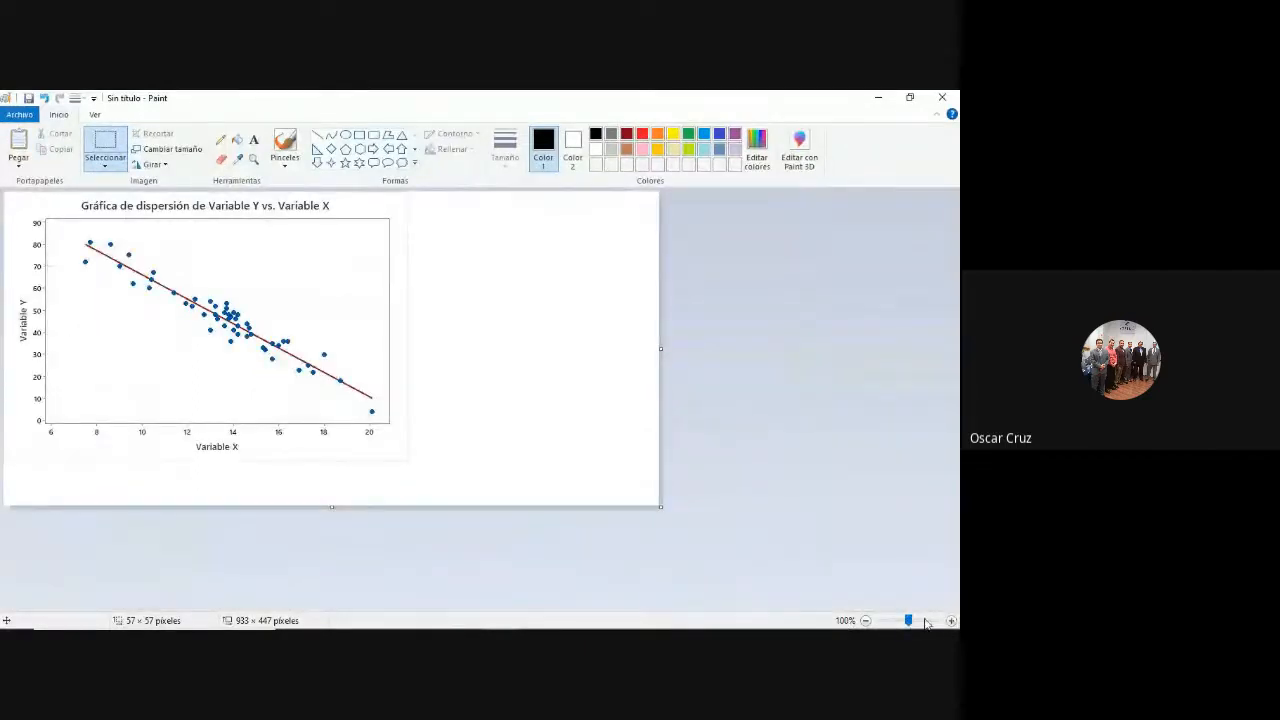
{"action": "left_click_drag", "start_coordinate": [918, 622], "coordinate": [914, 622]}
{"action": "scroll", "coordinate": [700, 482], "scroll_direction": "down", "scroll_amount": 2}
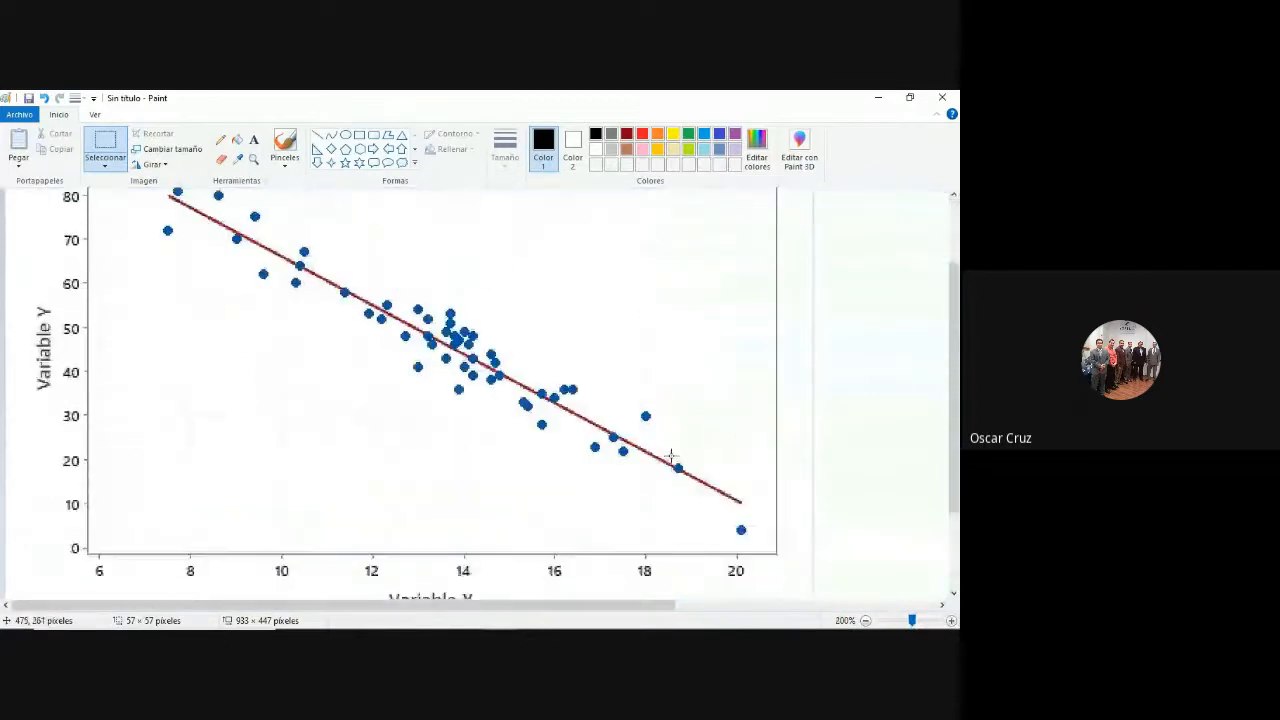
{"action": "scroll", "coordinate": [675, 455], "scroll_direction": "up", "scroll_amount": 2}
{"action": "scroll", "coordinate": [680, 452], "scroll_direction": "down", "scroll_amount": 2}
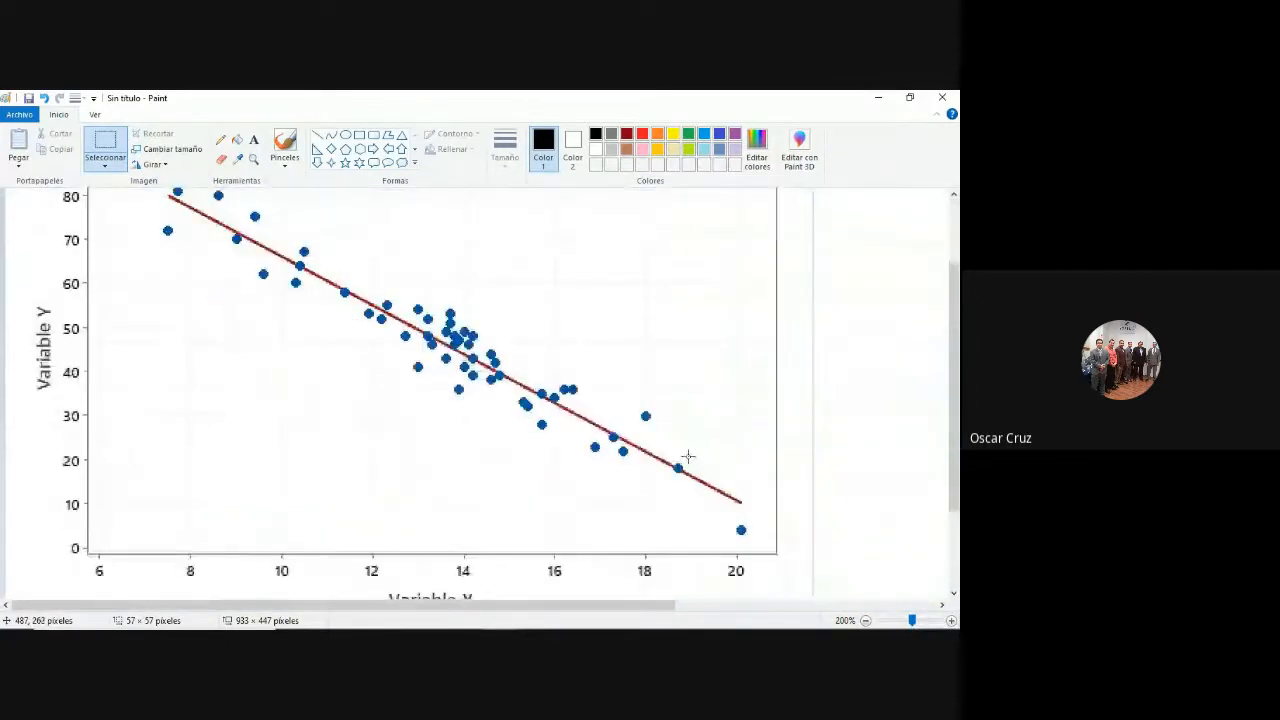
Capture the Minitab screen with the regression line's equation and R-cuad. displayed, and place the capture in Paint with the plot in view.
{"action": "mouse_move", "coordinate": [432, 616]}
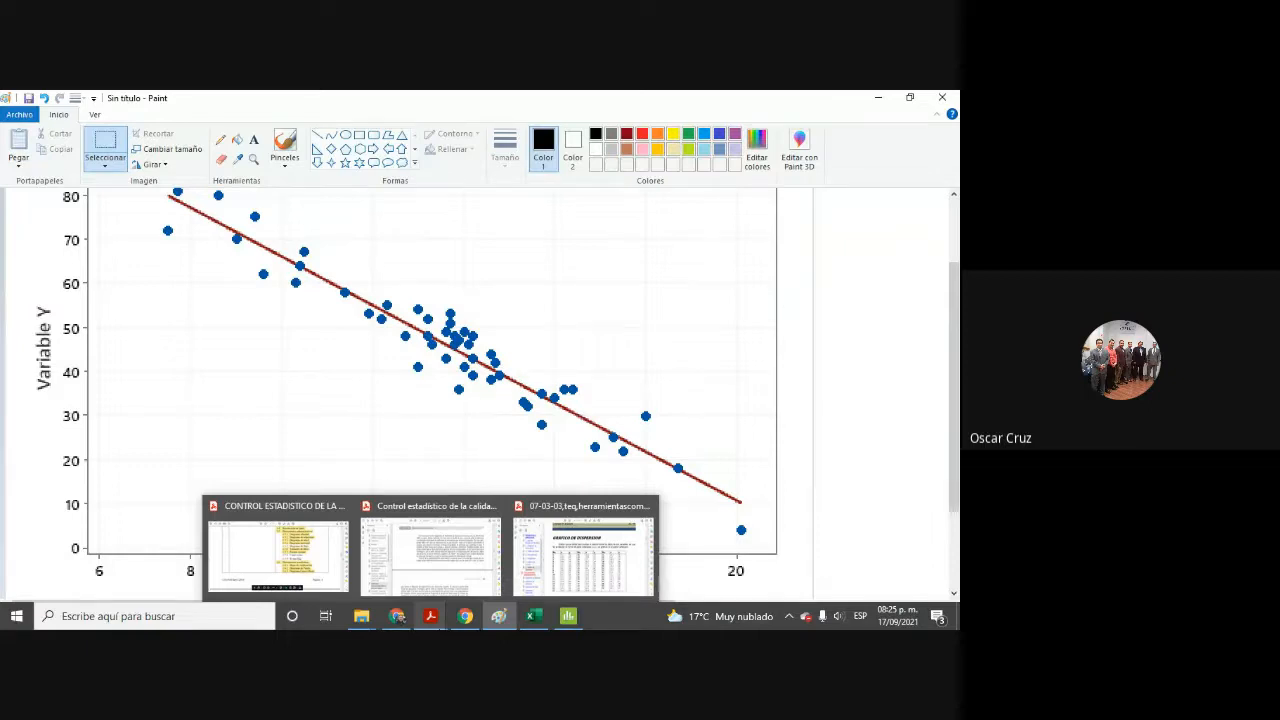
{"action": "left_click", "coordinate": [570, 617]}
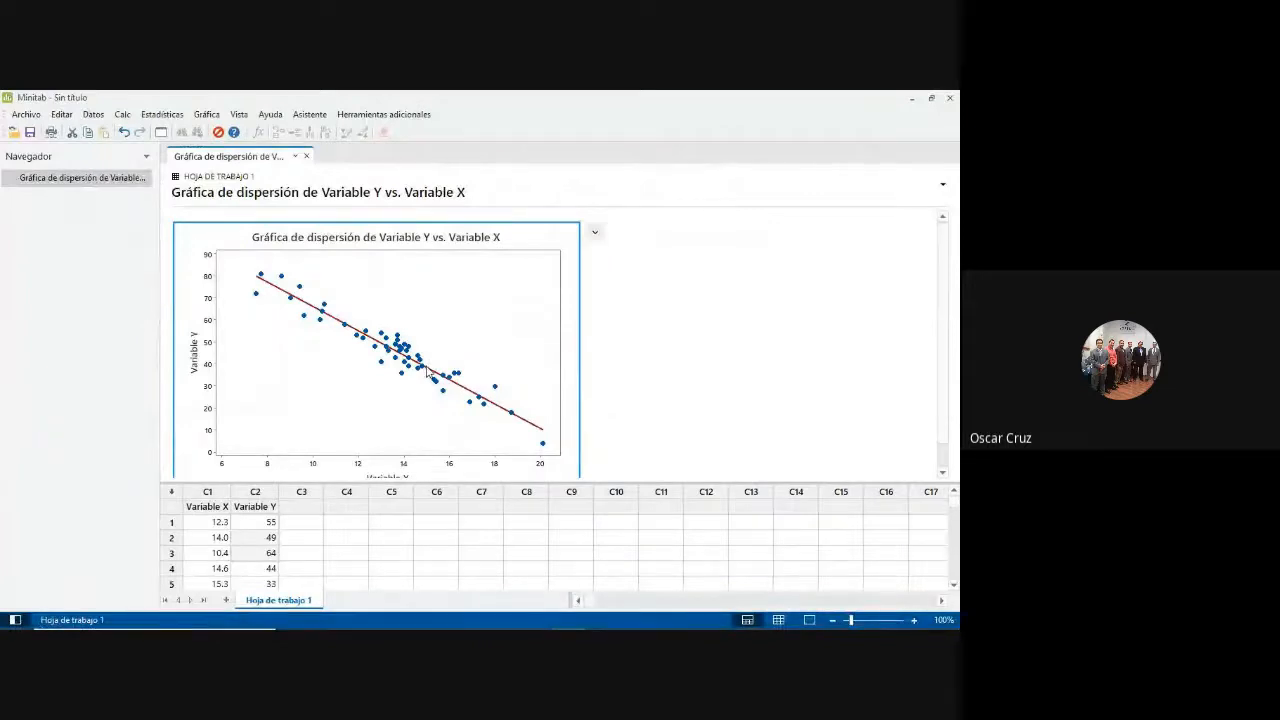
{"action": "mouse_move", "coordinate": [430, 374]}
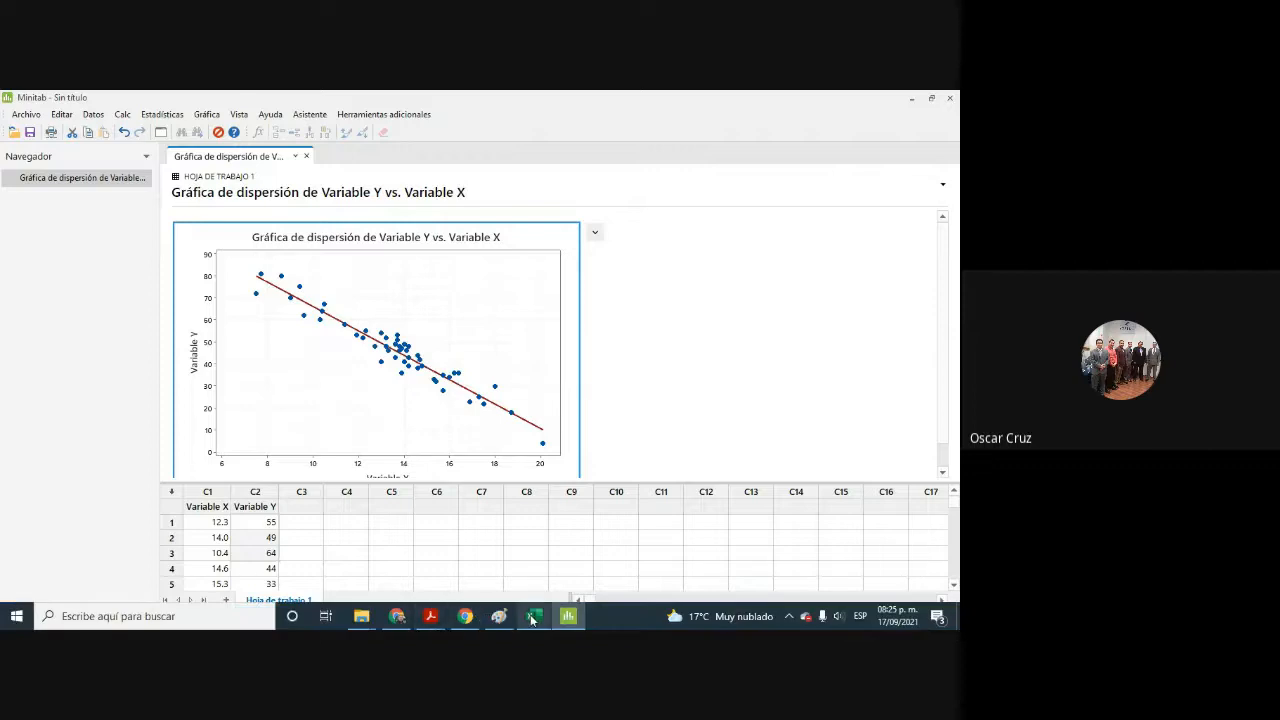
{"action": "left_click", "coordinate": [490, 616]}
{"action": "key", "text": "ctrl+v"}
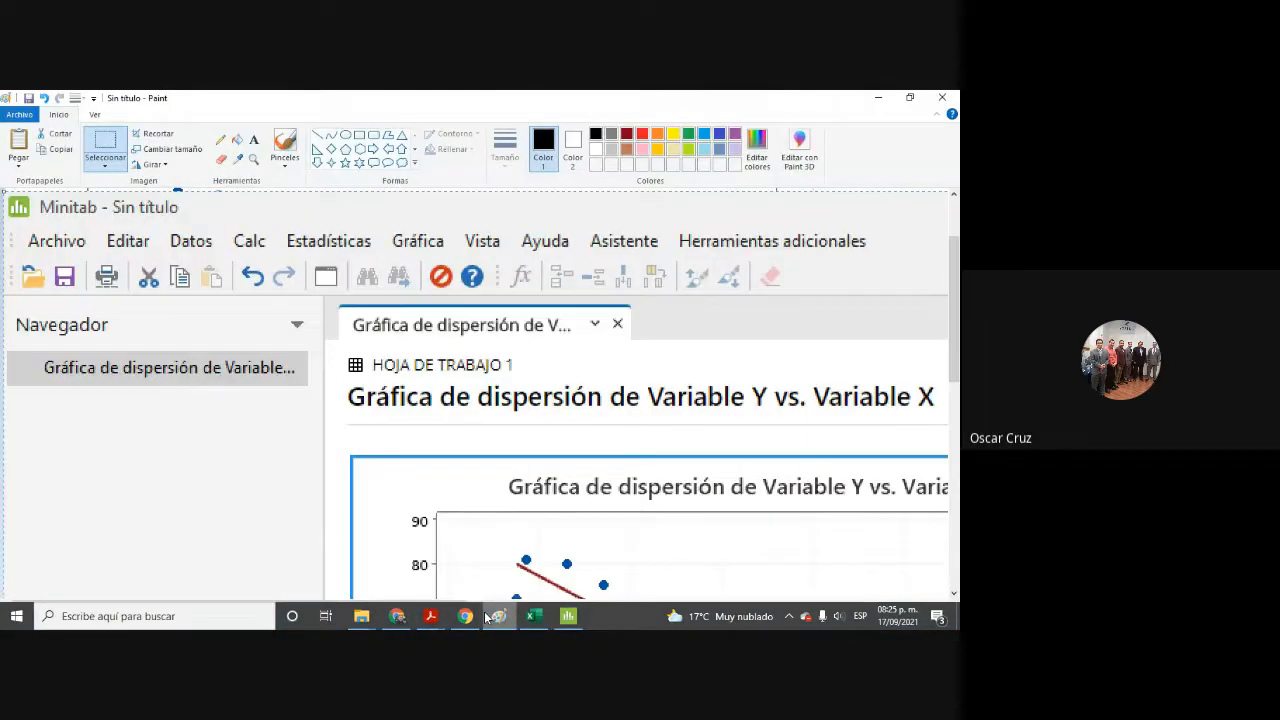
{"action": "mouse_move", "coordinate": [600, 456]}
{"action": "left_mouse_down"}
{"action": "mouse_move", "coordinate": [431, 390]}
{"action": "mouse_move", "coordinate": [262, 181]}
{"action": "mouse_move", "coordinate": [245, 130]}
{"action": "left_mouse_up"}
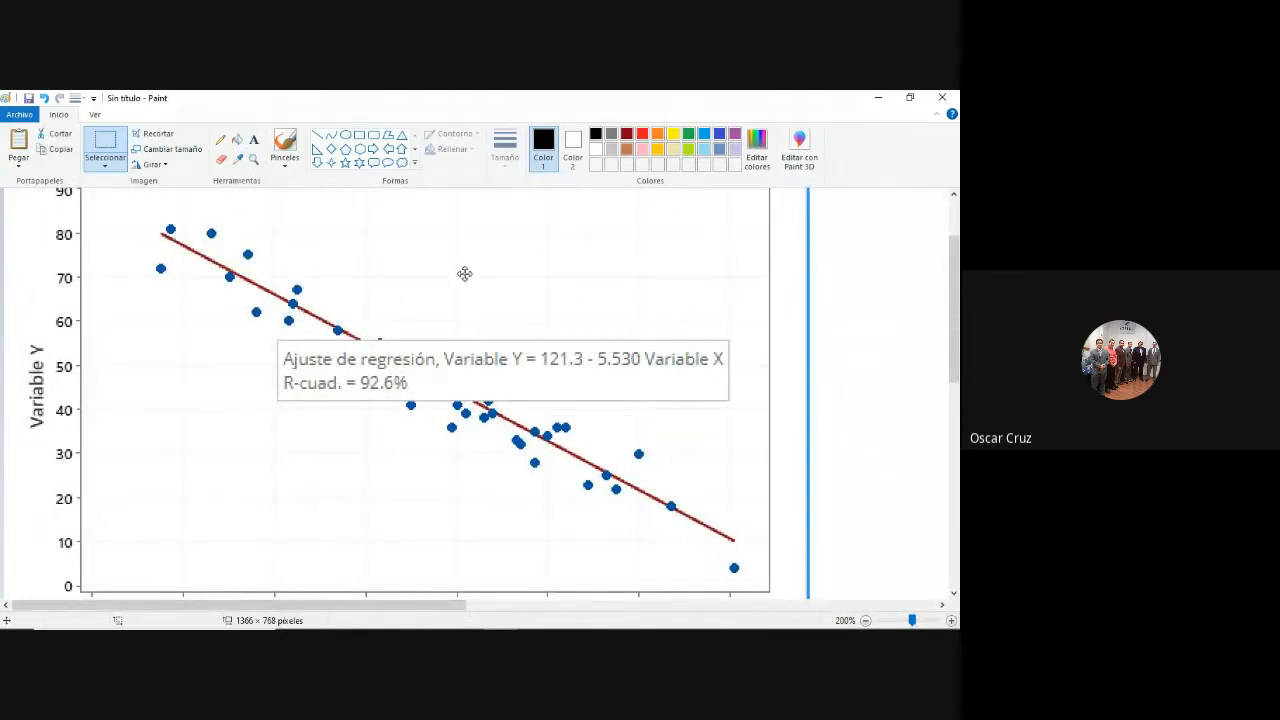
Handwrite "y = 121.3 - 5.53x" with the pencil above the equation box and draw an arrow pointing to the R-cuad. value.
{"action": "left_click", "coordinate": [221, 142]}
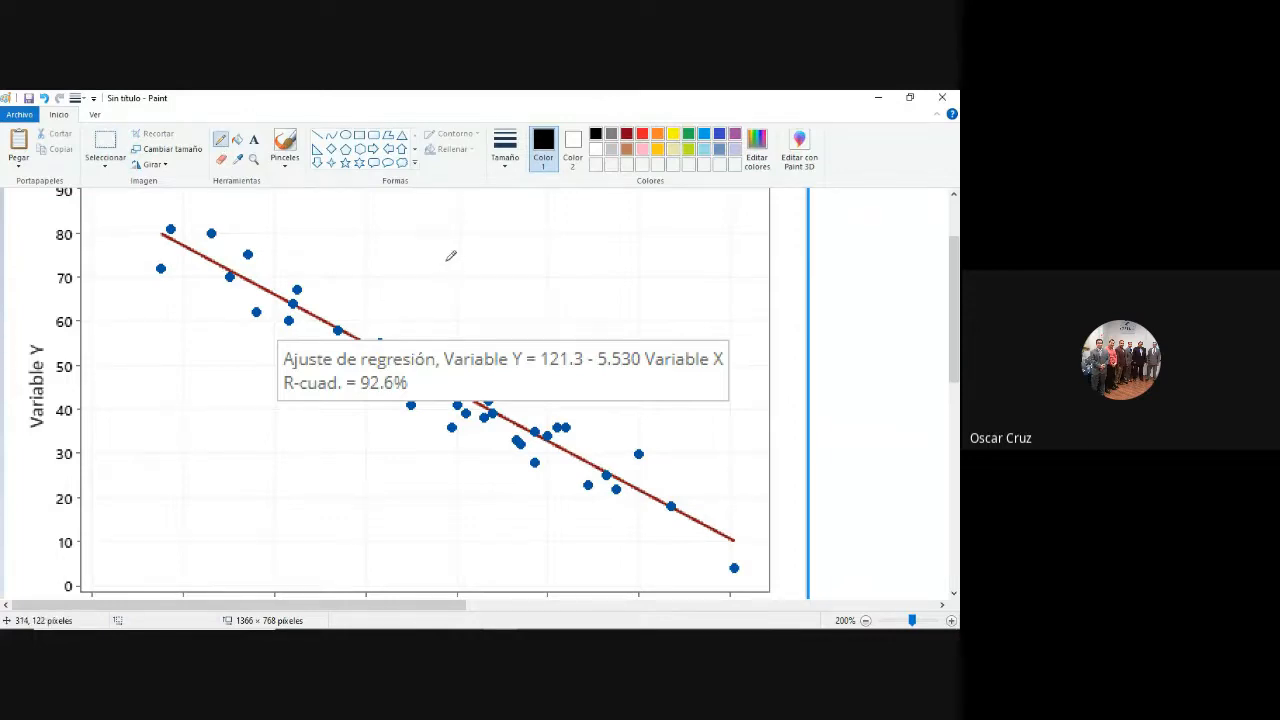
{"action": "mouse_move", "coordinate": [441, 252]}
{"action": "left_mouse_down"}
{"action": "mouse_move", "coordinate": [446, 275]}
{"action": "mouse_move", "coordinate": [568, 258]}
{"action": "mouse_move", "coordinate": [566, 271]}
{"action": "mouse_move", "coordinate": [613, 270]}
{"action": "left_mouse_up"}
{"action": "left_click", "coordinate": [522, 269]}
{"action": "left_click", "coordinate": [580, 269]}
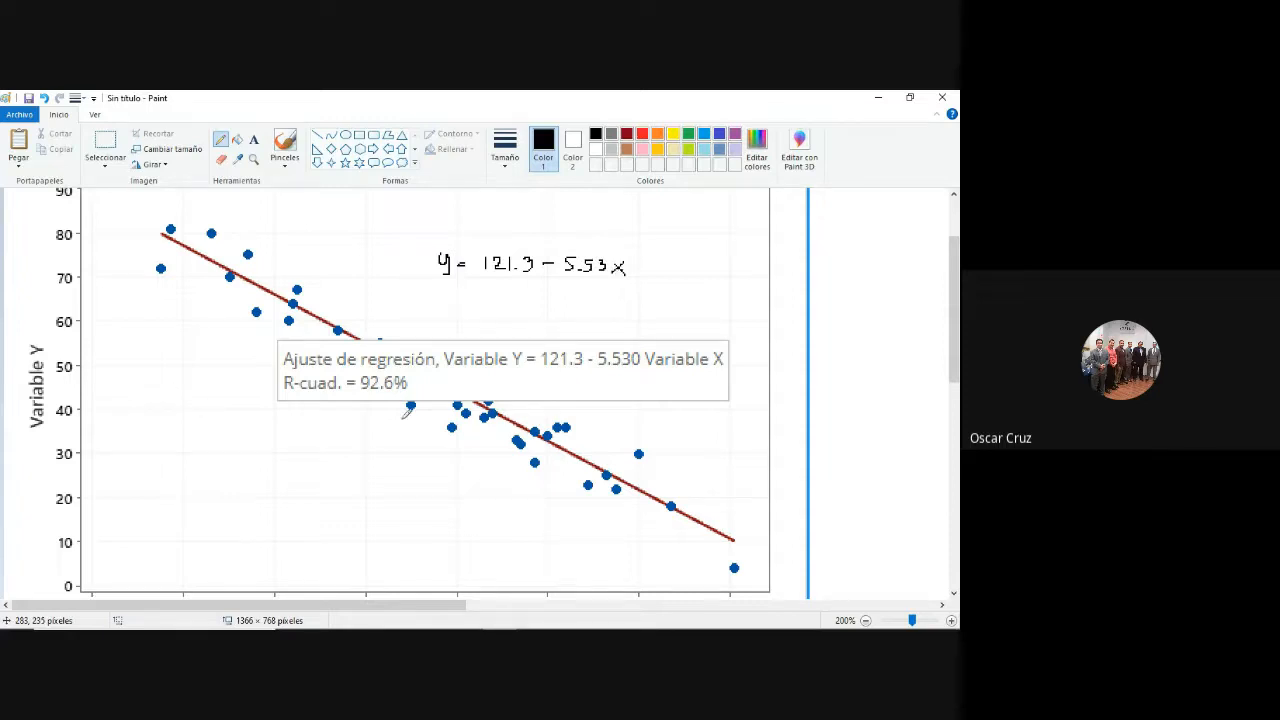
{"action": "left_click_drag", "start_coordinate": [378, 398], "coordinate": [367, 421]}
{"action": "left_click", "coordinate": [439, 465]}
Switch to the "Datos diagrama de dispersión" workbook in Excel and sort A1:C50 by "Columna C" in the order "De menor a mayor".
{"action": "mouse_move", "coordinate": [573, 628]}
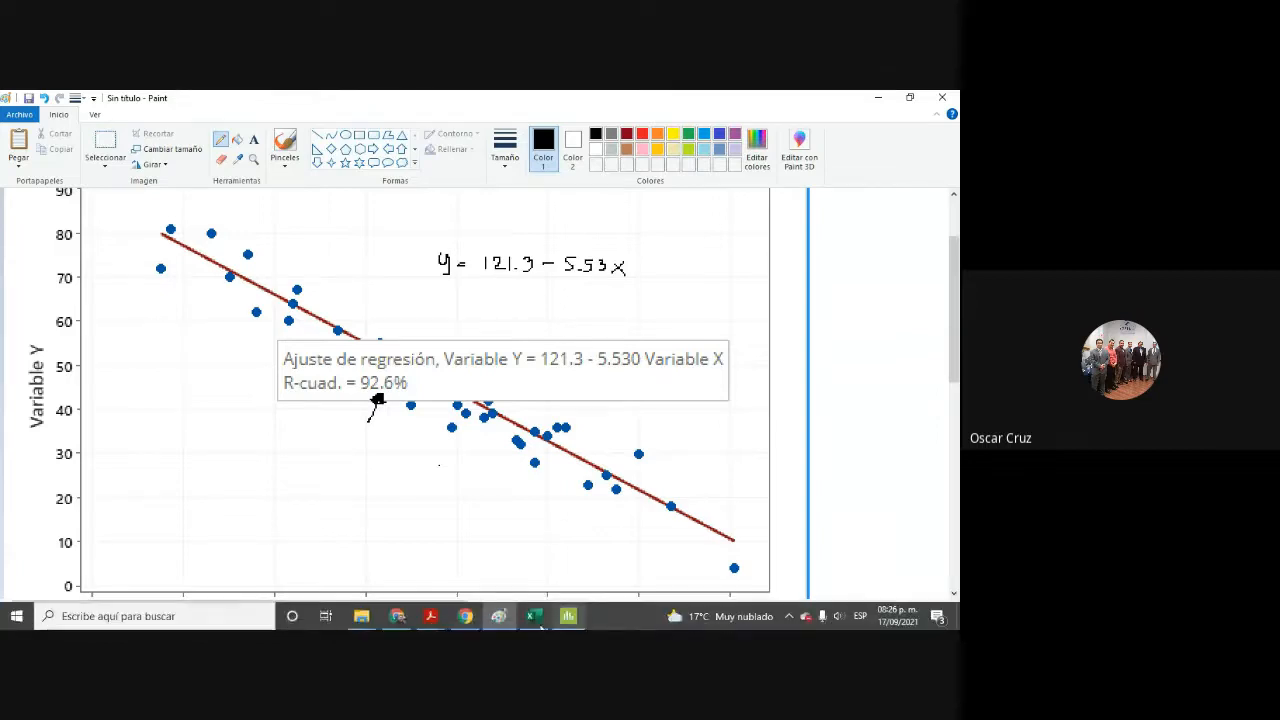
{"action": "left_click", "coordinate": [535, 619]}
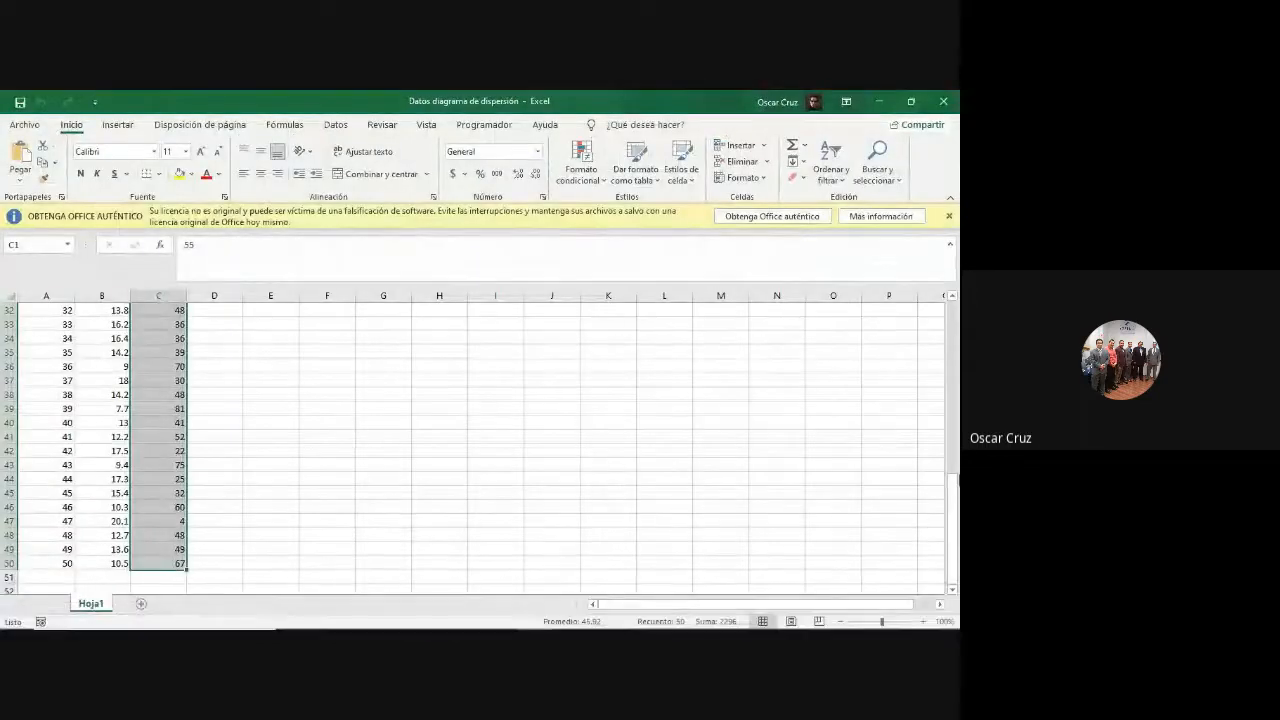
{"action": "left_click_drag", "start_coordinate": [953, 500], "coordinate": [940, 294]}
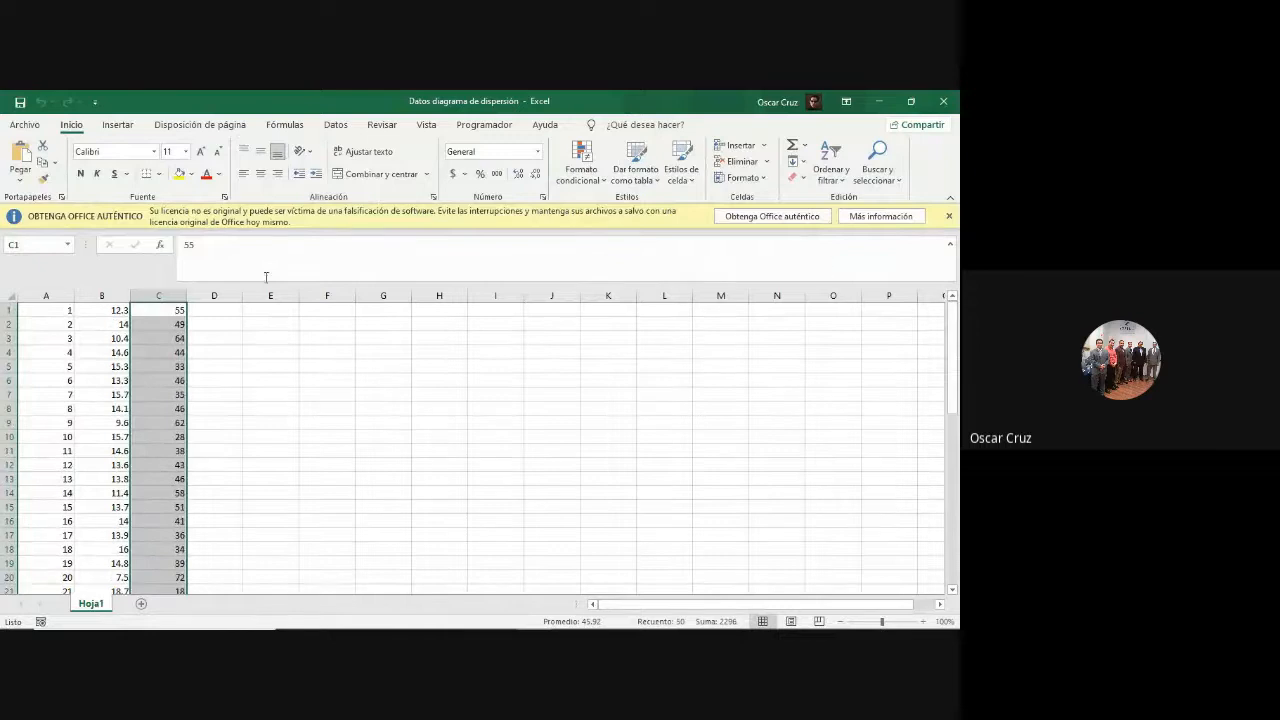
{"action": "left_click", "coordinate": [88, 338]}
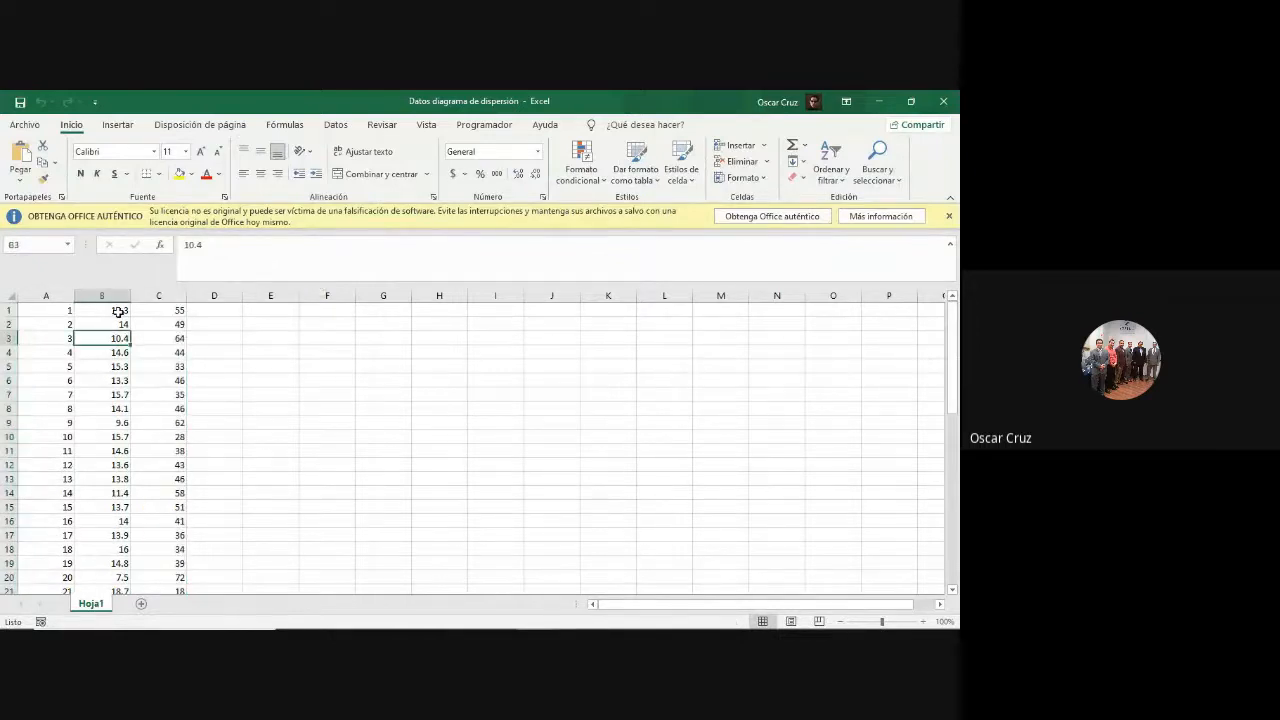
{"action": "left_click_drag", "start_coordinate": [117, 312], "coordinate": [234, 543]}
{"action": "left_click", "coordinate": [234, 543]}
{"action": "left_click_drag", "start_coordinate": [952, 440], "coordinate": [952, 548]}
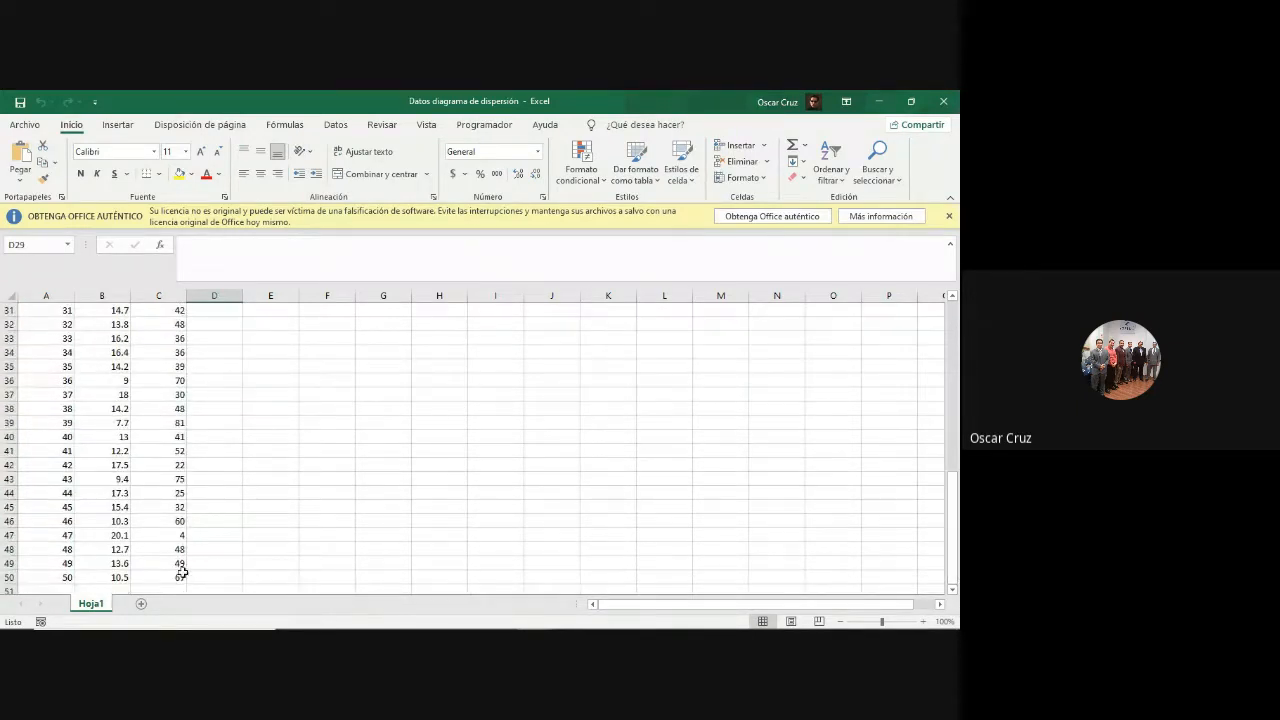
{"action": "mouse_move", "coordinate": [178, 577]}
{"action": "left_mouse_down"}
{"action": "mouse_move", "coordinate": [130, 563]}
{"action": "mouse_move", "coordinate": [16, 428]}
{"action": "mouse_move", "coordinate": [18, 252]}
{"action": "left_mouse_up"}
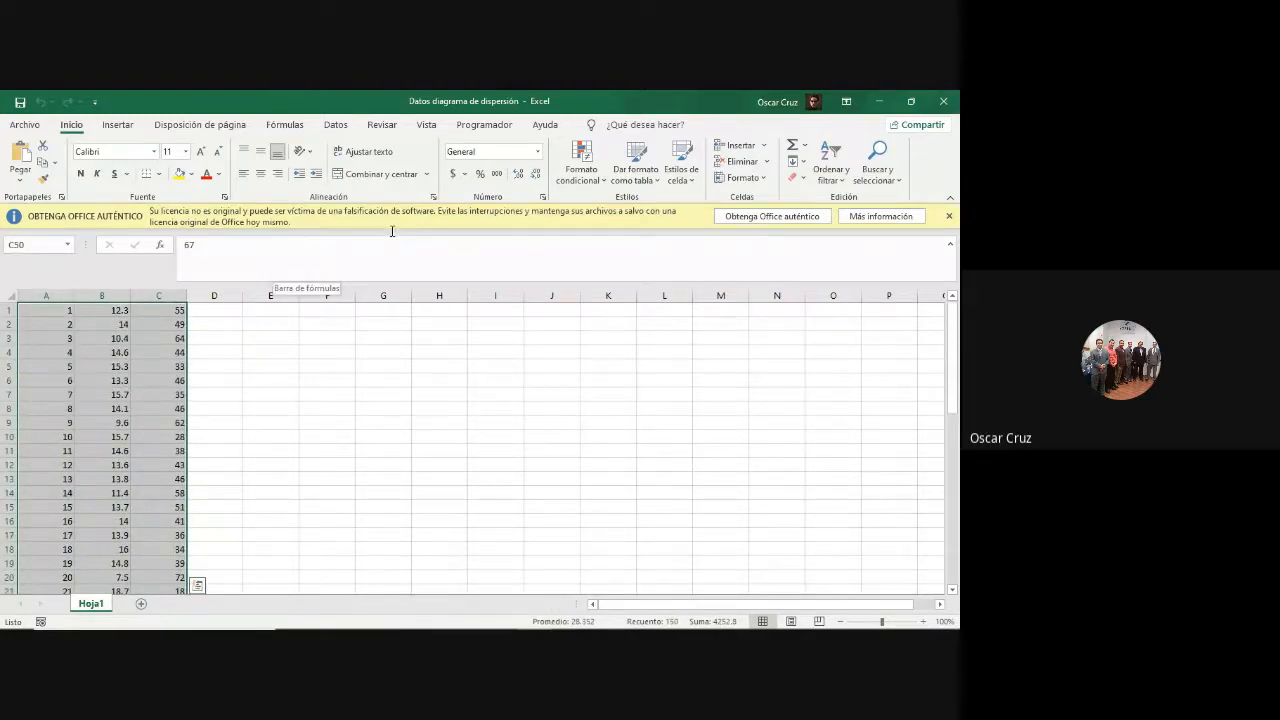
{"action": "left_click", "coordinate": [337, 126]}
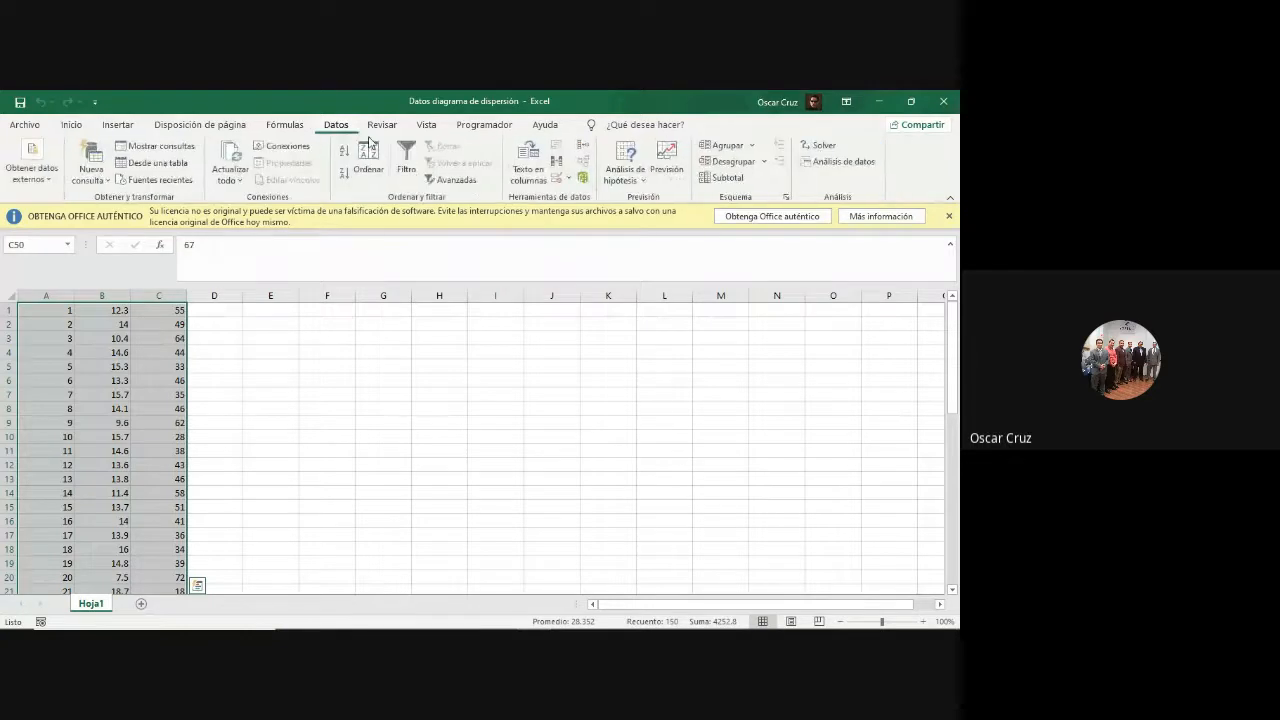
{"action": "left_click", "coordinate": [368, 158]}
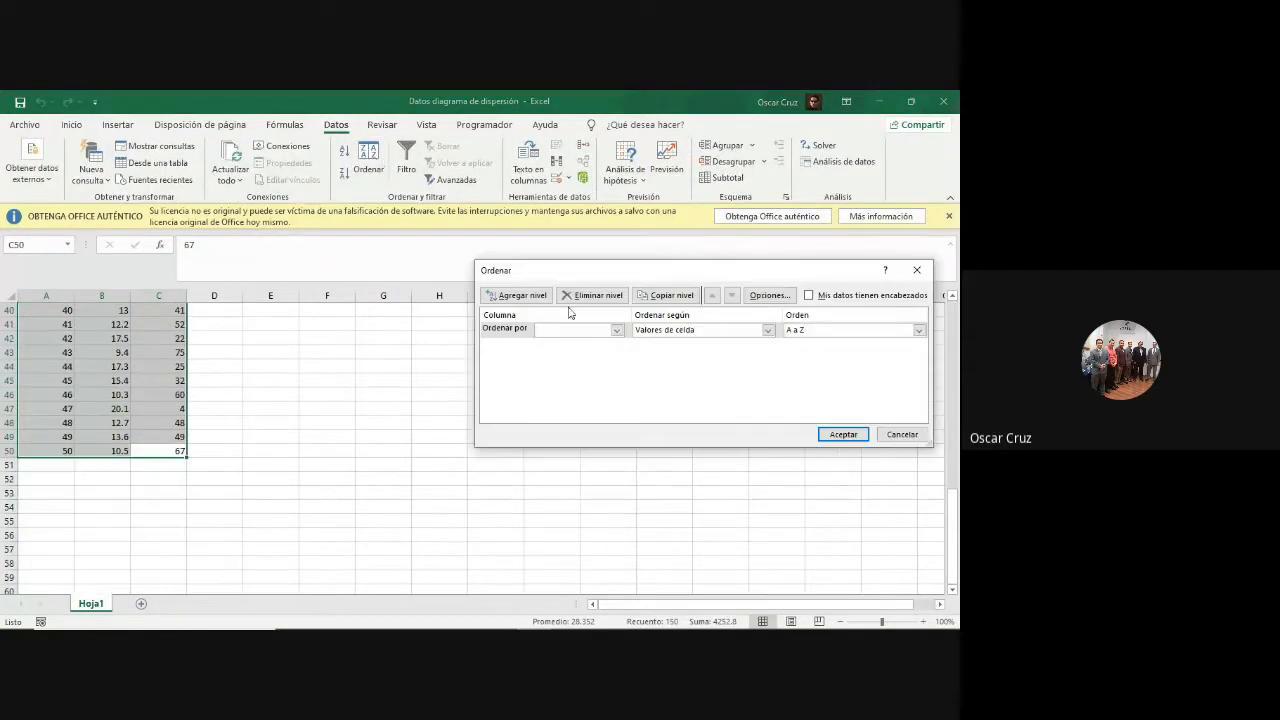
{"action": "left_click", "coordinate": [617, 331]}
{"action": "left_click", "coordinate": [590, 361]}
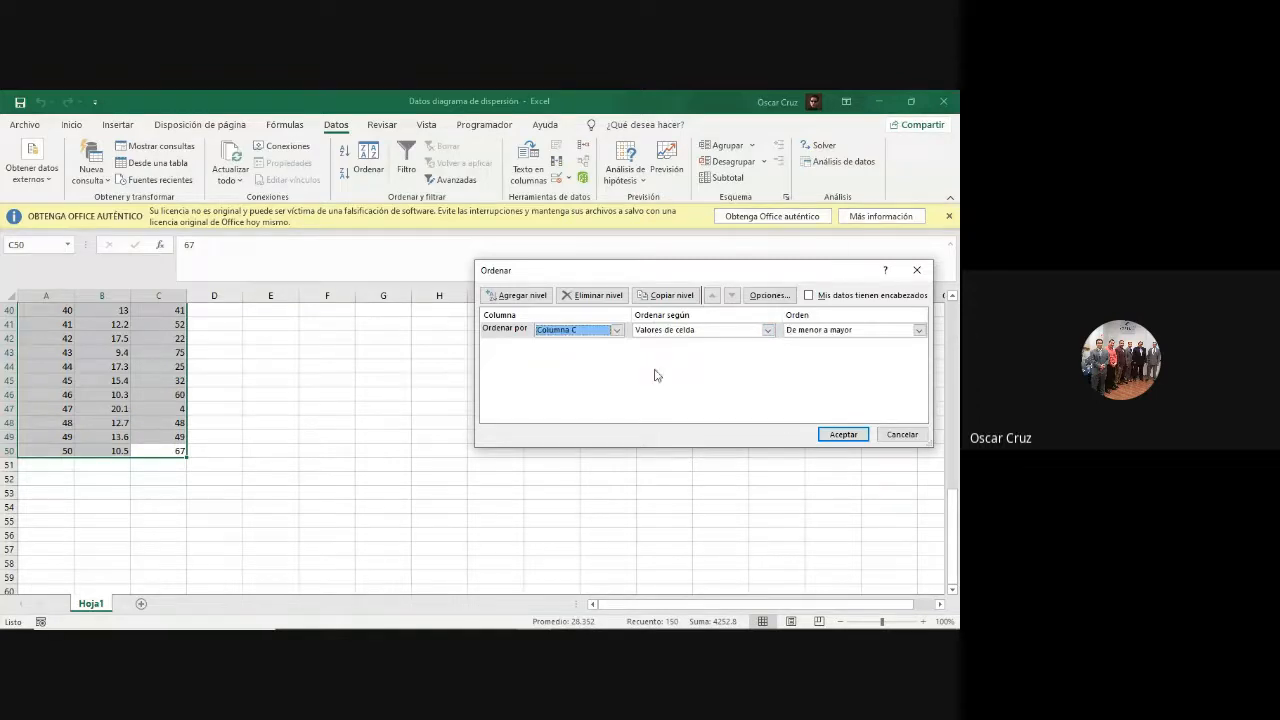
{"action": "left_click", "coordinate": [842, 434]}
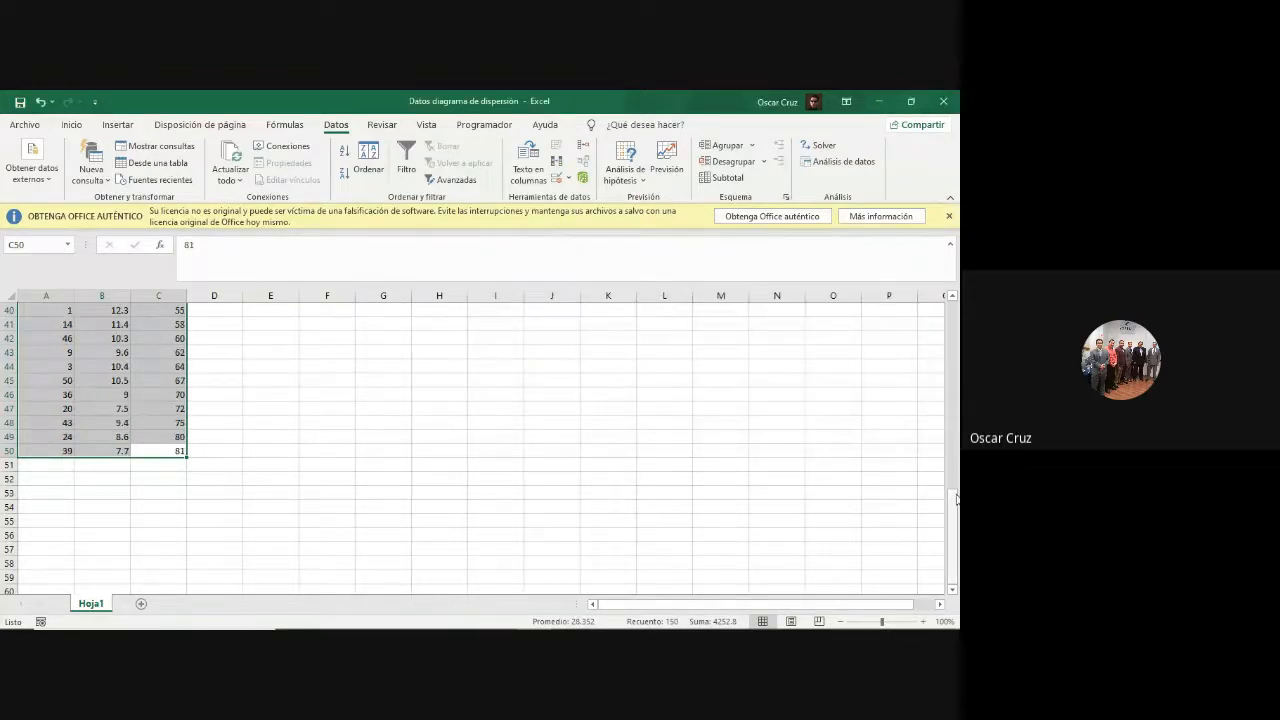
Go through the sorted values in column C from the first row to row 50, examining how column B varies with them.
{"action": "left_click_drag", "start_coordinate": [952, 510], "coordinate": [933, 279]}
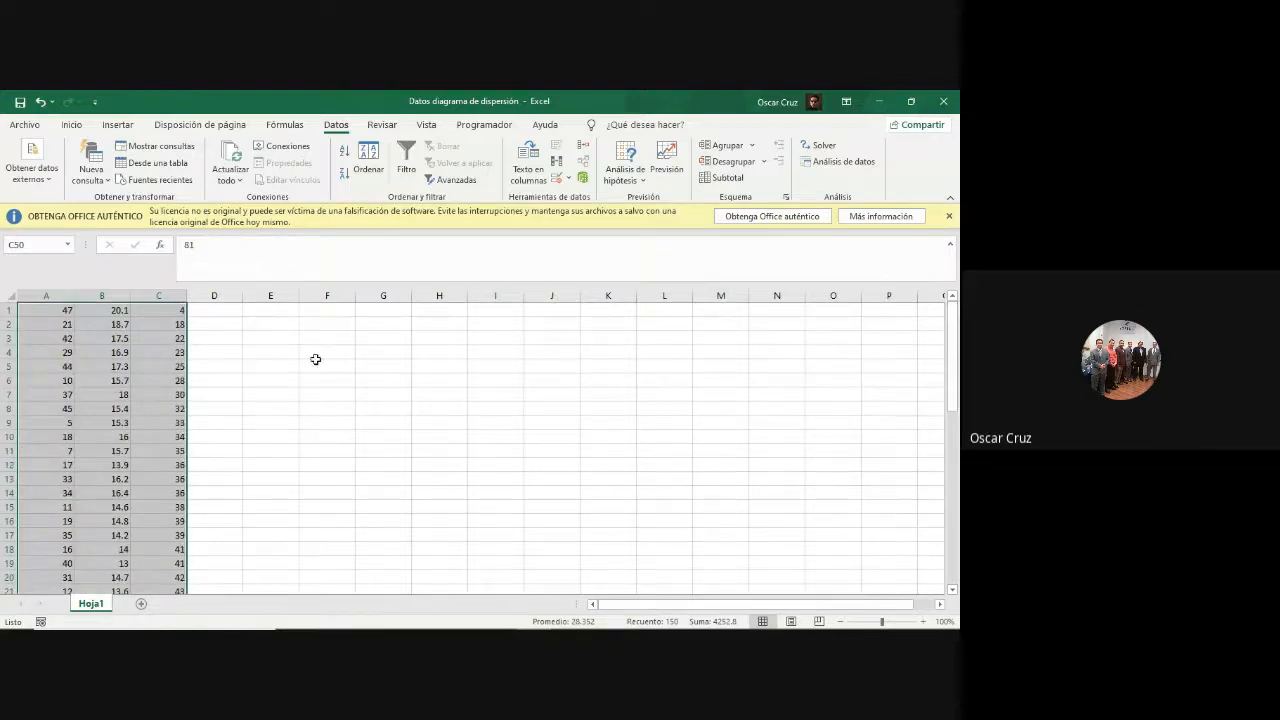
{"action": "left_click", "coordinate": [180, 361]}
{"action": "key", "text": "Down"}
{"action": "key", "text": "Down"}
{"action": "key", "text": "Down"}
{"action": "key", "text": "Down"}
{"action": "key", "text": "Down"}
{"action": "key", "text": "Down"}
{"action": "key", "text": "Down"}
{"action": "key", "text": "Down"}
{"action": "key", "text": "Down"}
{"action": "key", "text": "Down"}
{"action": "key", "text": "Down"}
{"action": "key", "text": "Down"}
{"action": "key", "text": "Down"}
{"action": "key", "text": "Down"}
{"action": "key", "text": "Down"}
{"action": "key", "text": "Down"}
{"action": "key", "text": "Down"}
{"action": "key", "text": "Down"}
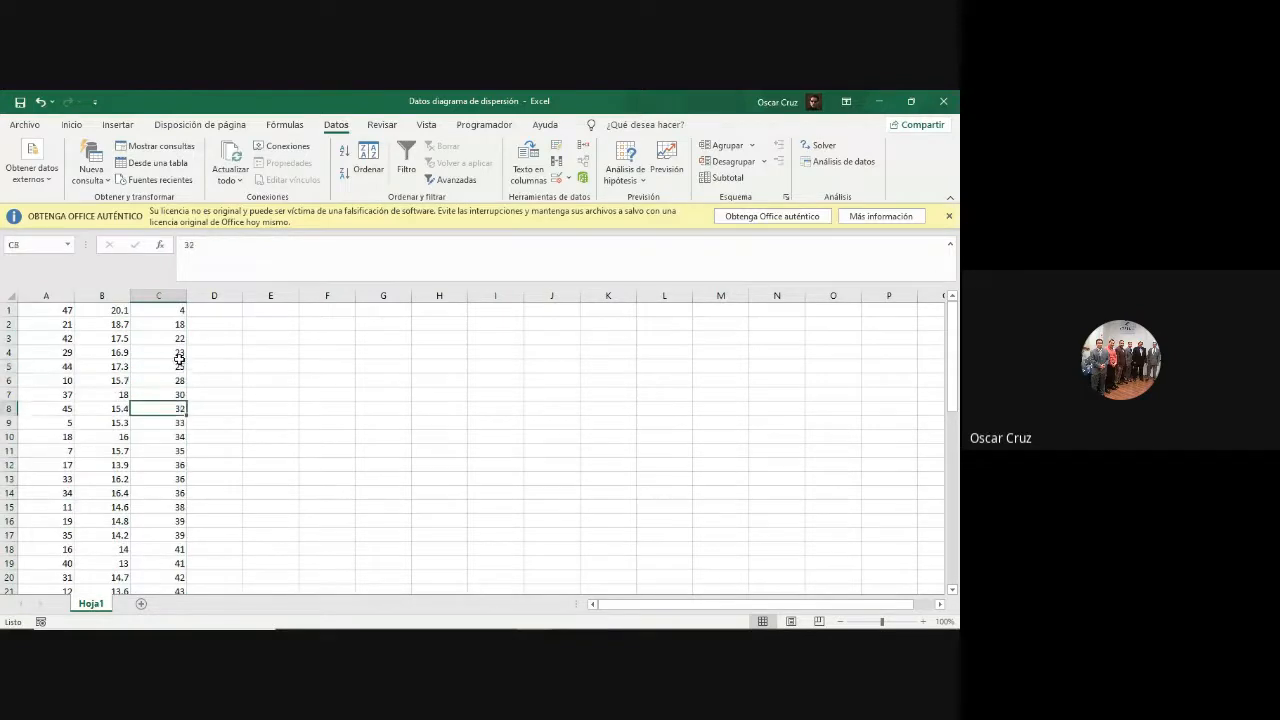
{"action": "key", "text": "Up"}
{"action": "key", "text": "Up"}
{"action": "key", "text": "Up"}
{"action": "key", "text": "Up"}
{"action": "key", "text": "Up"}
{"action": "key", "text": "Up"}
{"action": "key", "text": "Up"}
{"action": "key", "text": "Up"}
{"action": "key", "text": "Up"}
{"action": "key", "text": "Up"}
{"action": "key", "text": "Up"}
{"action": "key", "text": "Up"}
{"action": "key", "text": "Up"}
{"action": "key", "text": "Up"}
{"action": "key", "text": "Up"}
{"action": "key", "text": "Up"}
{"action": "key", "text": "Up"}
{"action": "key", "text": "Up"}
{"action": "key", "text": "Up"}
{"action": "key", "text": "Up"}
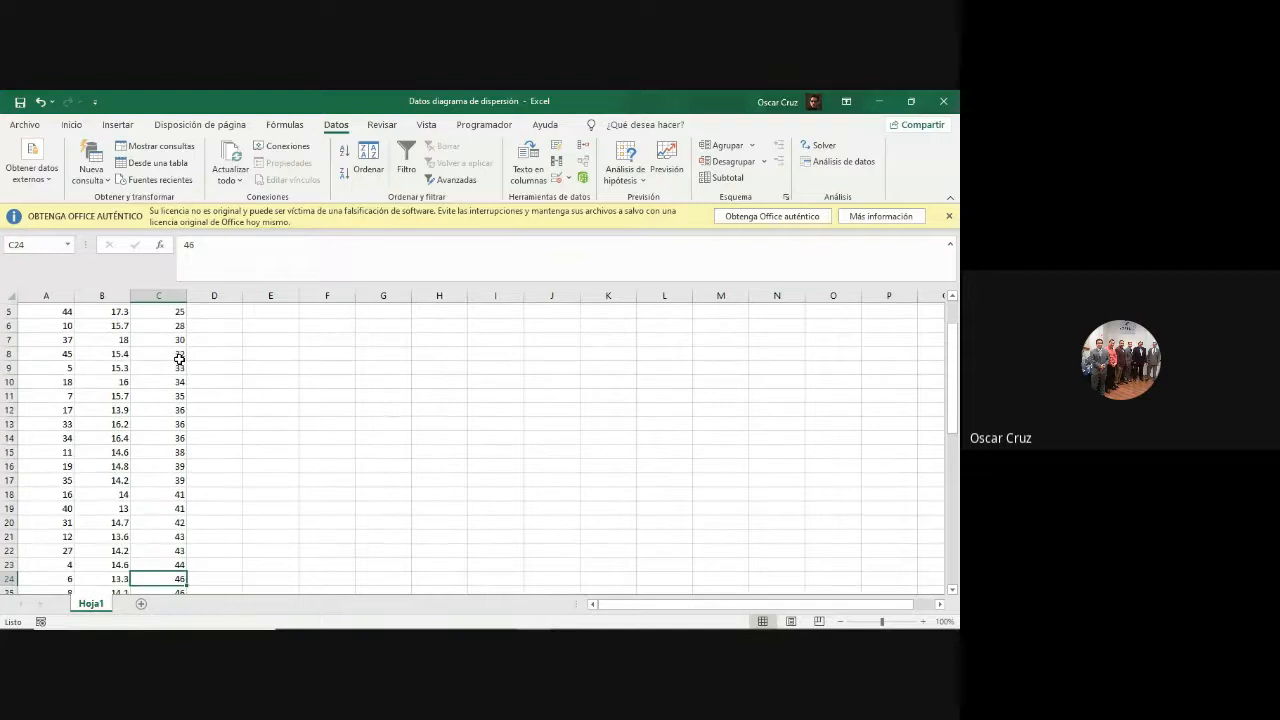
{"action": "key", "text": "Down"}
{"action": "key", "text": "Down"}
{"action": "key", "text": "Down"}
{"action": "key", "text": "Down"}
{"action": "key", "text": "Down"}
{"action": "key", "text": "Down"}
{"action": "key", "text": "Down"}
{"action": "key", "text": "Down"}
{"action": "key", "text": "Down"}
{"action": "key", "text": "Down"}
{"action": "key", "text": "Down"}
{"action": "key", "text": "Down"}
{"action": "key", "text": "Down"}
{"action": "key", "text": "Down"}
{"action": "key", "text": "Down"}
{"action": "key", "text": "Down"}
{"action": "key", "text": "Down"}
{"action": "key", "text": "Down"}
{"action": "key", "text": "Down"}
{"action": "key", "text": "Down"}
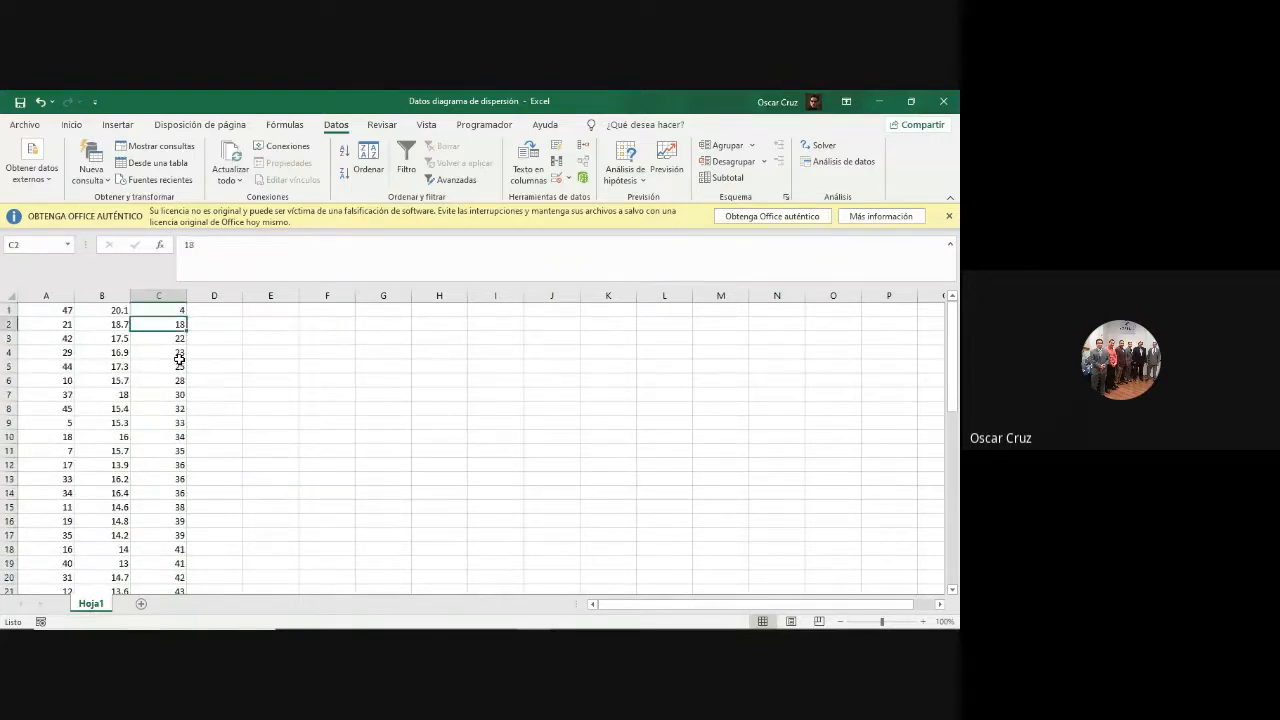
{"action": "key", "text": "Down"}
{"action": "key", "text": "Down"}
{"action": "key", "text": "Down"}
{"action": "key", "text": "Down"}
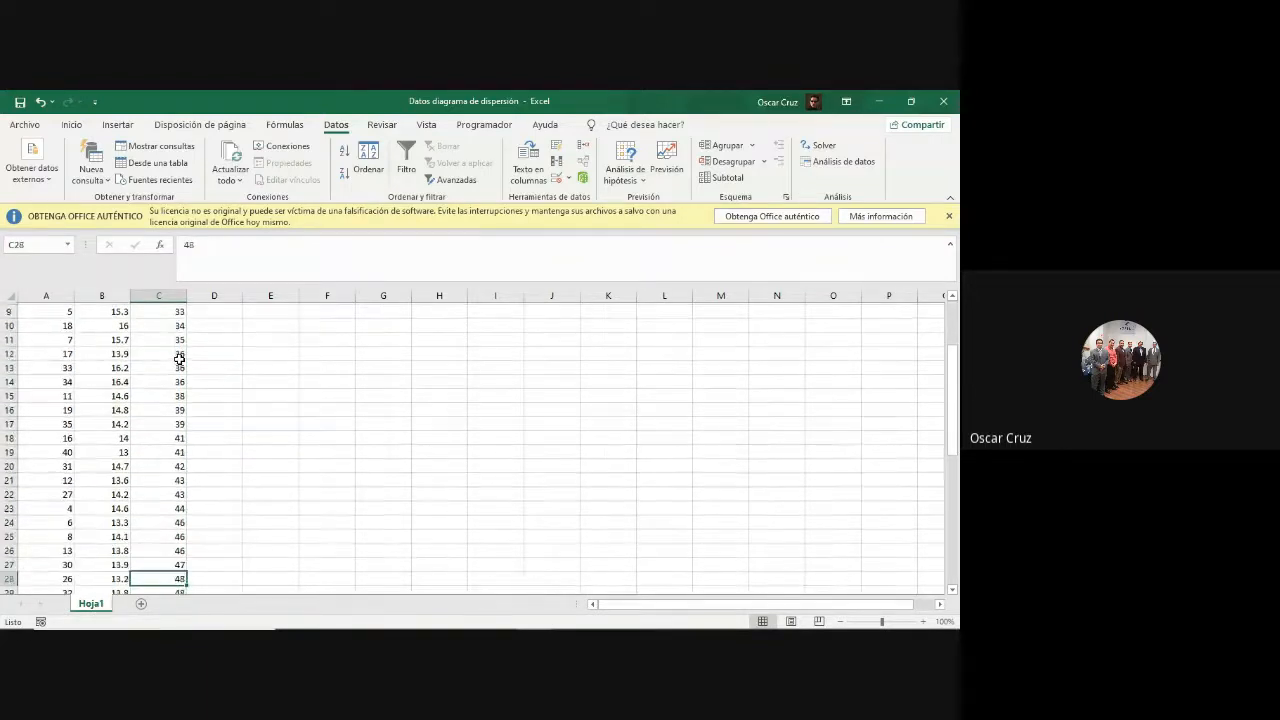
{"action": "key", "text": "Up"}
{"action": "key", "text": "Up"}
{"action": "key", "text": "Up"}
{"action": "key", "text": "Up"}
{"action": "key", "text": "Up"}
{"action": "key", "text": "Up"}
{"action": "key", "text": "Up"}
{"action": "key", "text": "Up"}
{"action": "key", "text": "Up"}
{"action": "key", "text": "Up"}
{"action": "key", "text": "Up"}
{"action": "key", "text": "Up"}
{"action": "key", "text": "Up"}
{"action": "key", "text": "Up"}
{"action": "key", "text": "Up"}
{"action": "key", "text": "Up"}
{"action": "key", "text": "Up"}
{"action": "key", "text": "Up"}
{"action": "key", "text": "Up"}
{"action": "key", "text": "Up"}
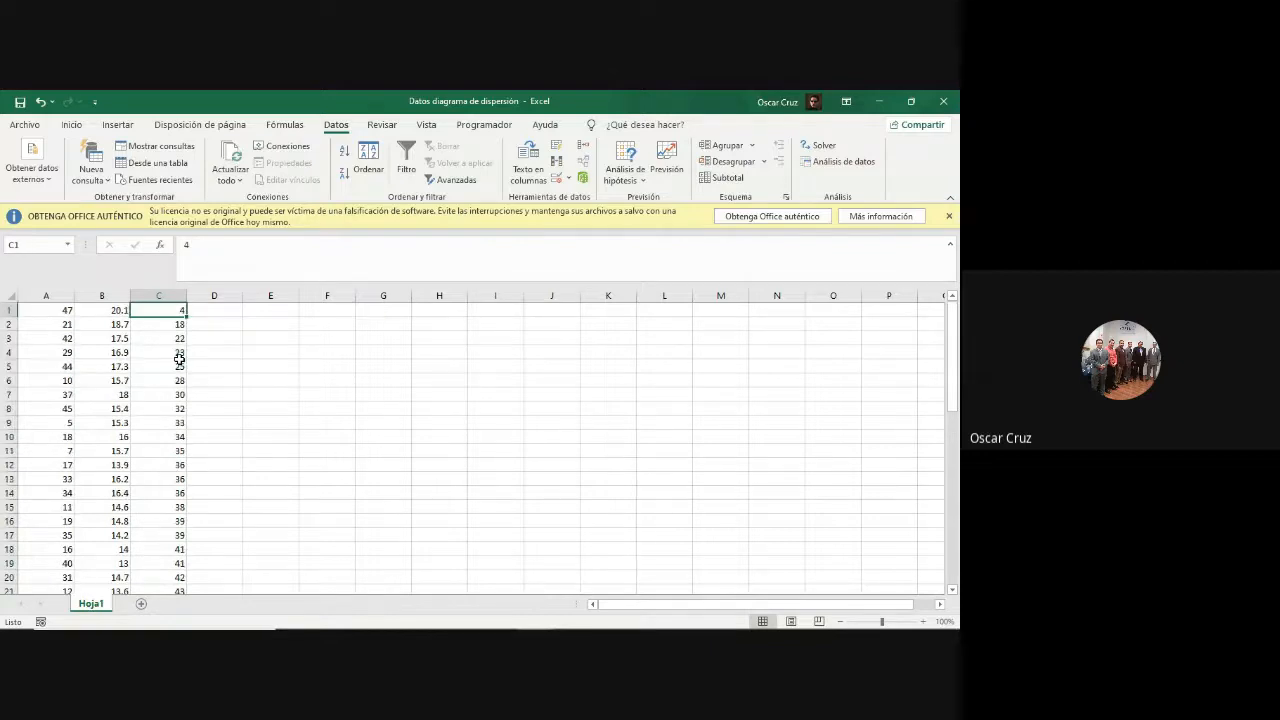
{"action": "key", "text": "Down"}
{"action": "key", "text": "Down"}
{"action": "key", "text": "Down"}
{"action": "key", "text": "Down"}
{"action": "key", "text": "Down"}
{"action": "key", "text": "Down"}
{"action": "key", "text": "Down"}
{"action": "key", "text": "Down"}
{"action": "key", "text": "Down"}
{"action": "key", "text": "Down"}
{"action": "key", "text": "Down"}
{"action": "key", "text": "Down"}
{"action": "key", "text": "Down"}
{"action": "key", "text": "Down"}
{"action": "key", "text": "Down"}
{"action": "key", "text": "Down"}
{"action": "key", "text": "Down"}
{"action": "key", "text": "Down"}
{"action": "key", "text": "Down"}
{"action": "key", "text": "Down"}
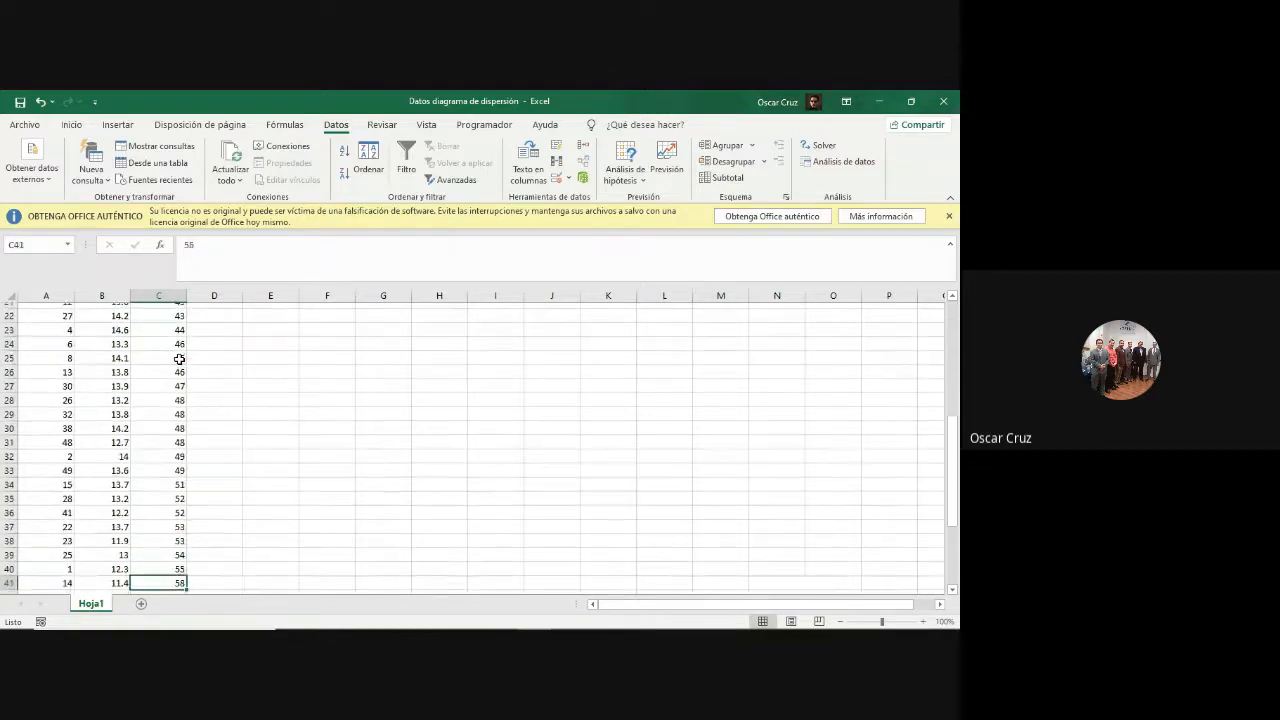
{"action": "key", "text": "Down"}
{"action": "key", "text": "Down"}
{"action": "key", "text": "Down"}
{"action": "key", "text": "Down"}
{"action": "key", "text": "Down"}
{"action": "key", "text": "Down"}
{"action": "key", "text": "Down"}
{"action": "key", "text": "Down"}
{"action": "key", "text": "Down"}
{"action": "key", "text": "Down"}
{"action": "key", "text": "Down"}
{"action": "key", "text": "Up"}
{"action": "key", "text": "Up"}
{"action": "key", "text": "Up"}
{"action": "key", "text": "Up"}
{"action": "key", "text": "Up"}
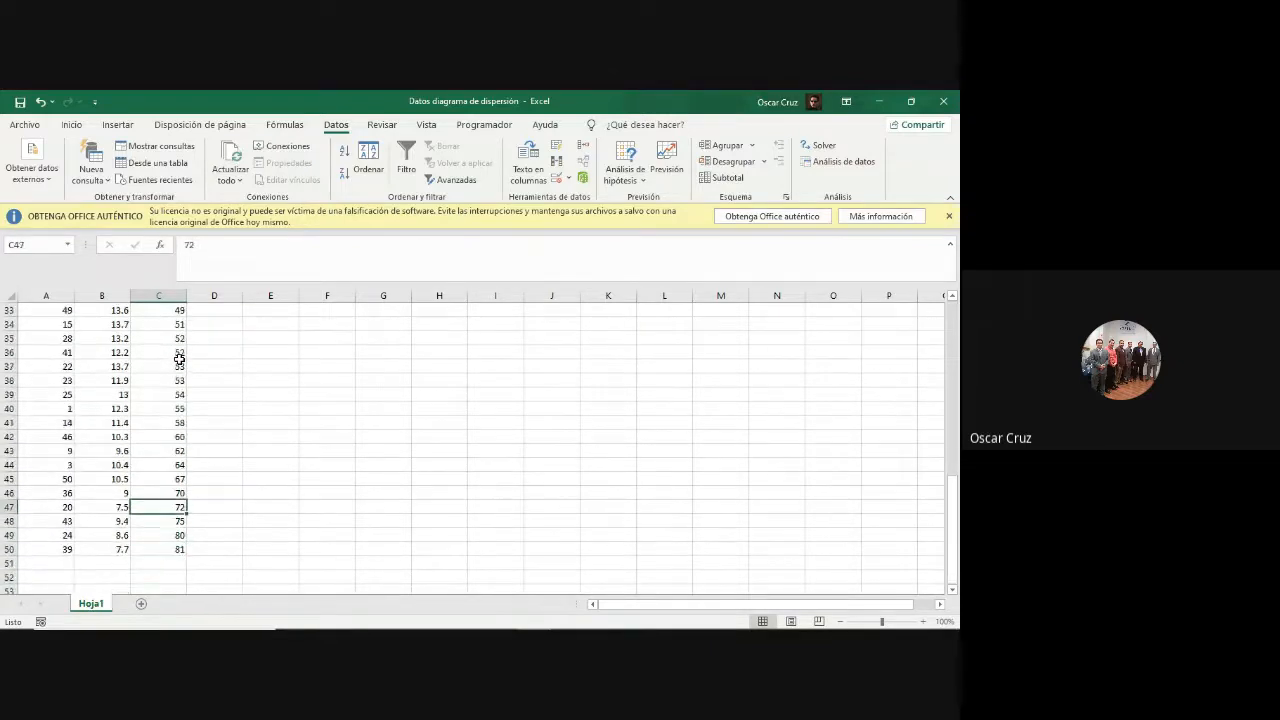
Examine rows 42 to 47 of the sorted data, comparing the column C values around 64 and 67 with their column B values.
{"action": "key", "text": "Up"}
{"action": "key", "text": "Up"}
{"action": "key", "text": "Up"}
{"action": "key", "text": "Down"}
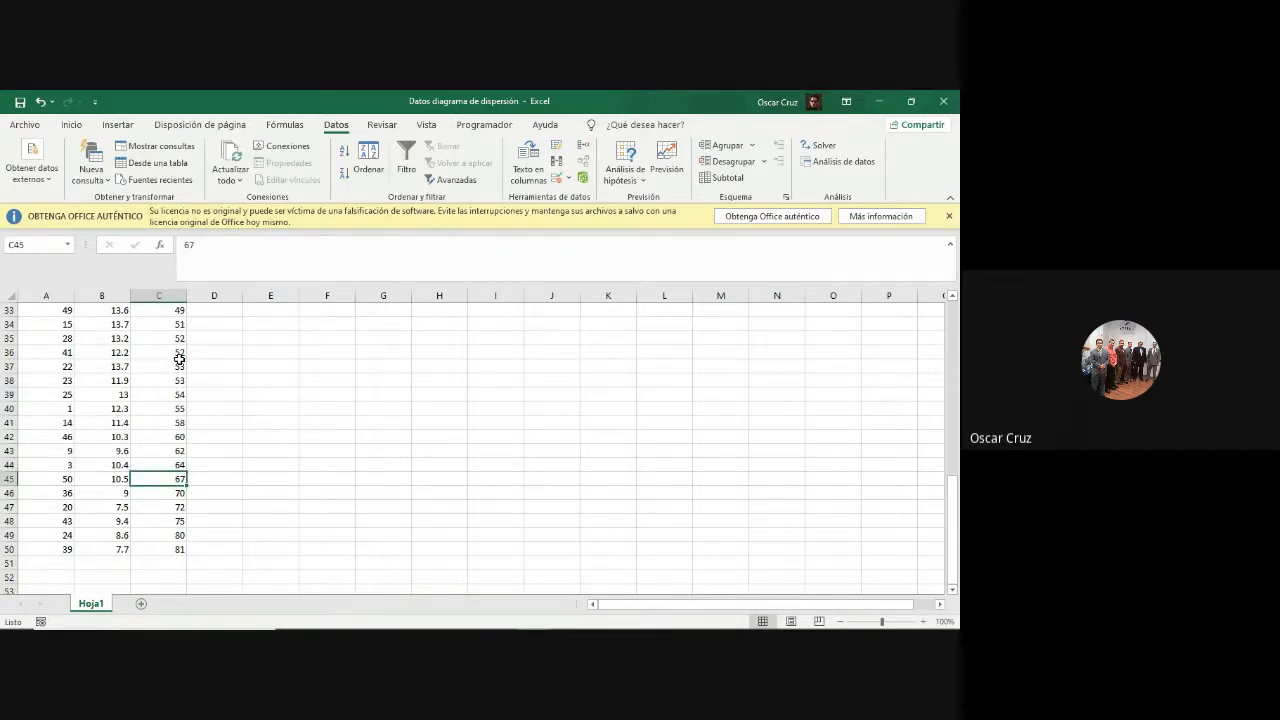
{"action": "key", "text": "Up"}
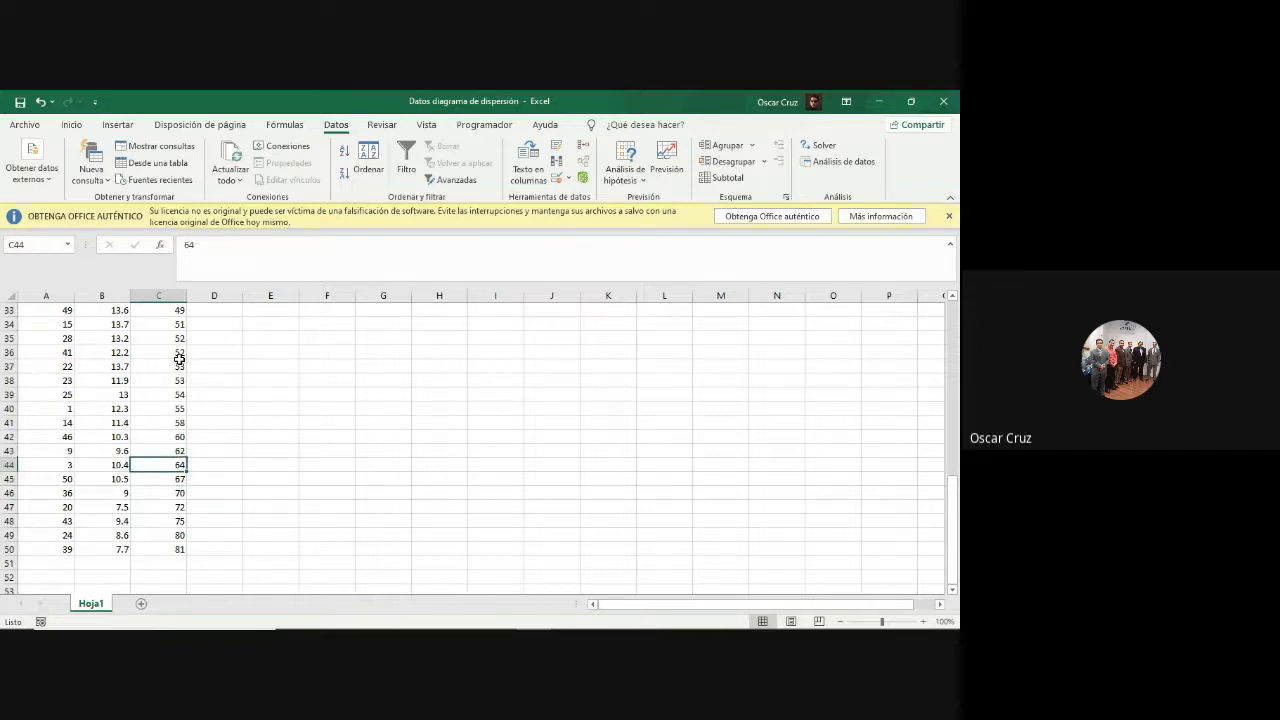
{"action": "key", "text": "Up"}
{"action": "key", "text": "Up"}
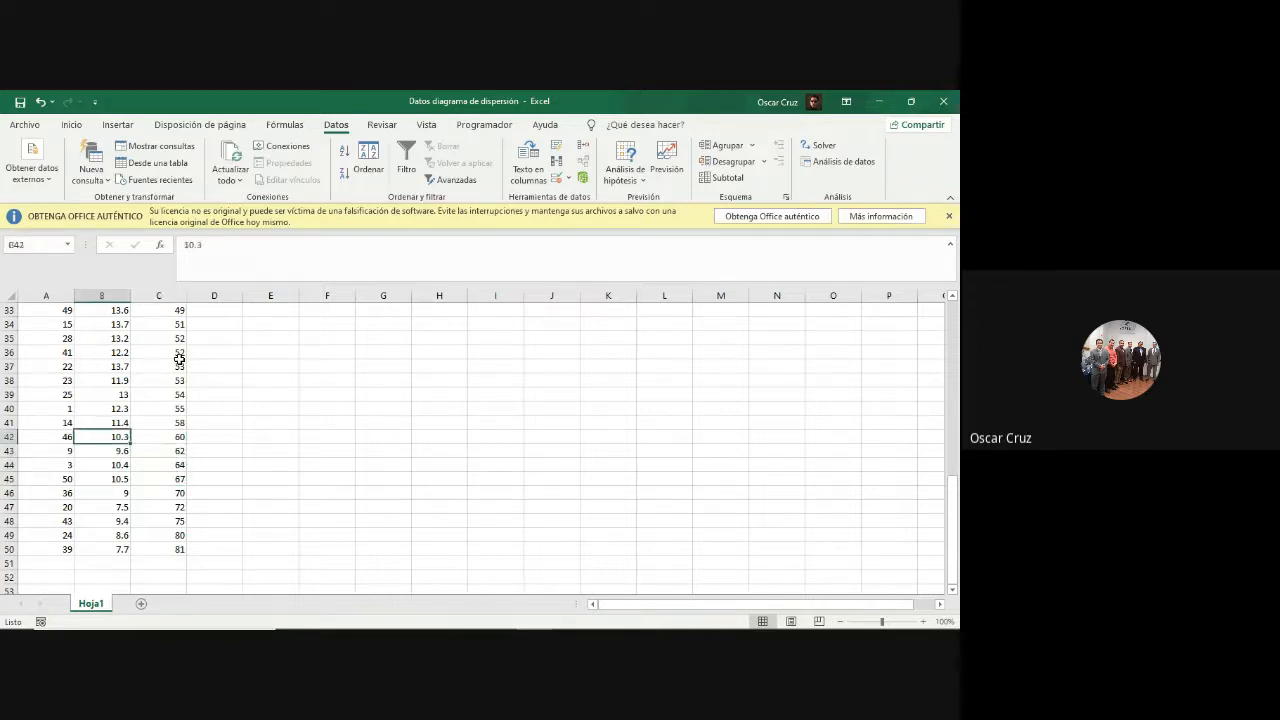
{"action": "key", "text": "Down"}
{"action": "key", "text": "Down"}
{"action": "key", "text": "Down"}
{"action": "key", "text": "Up"}
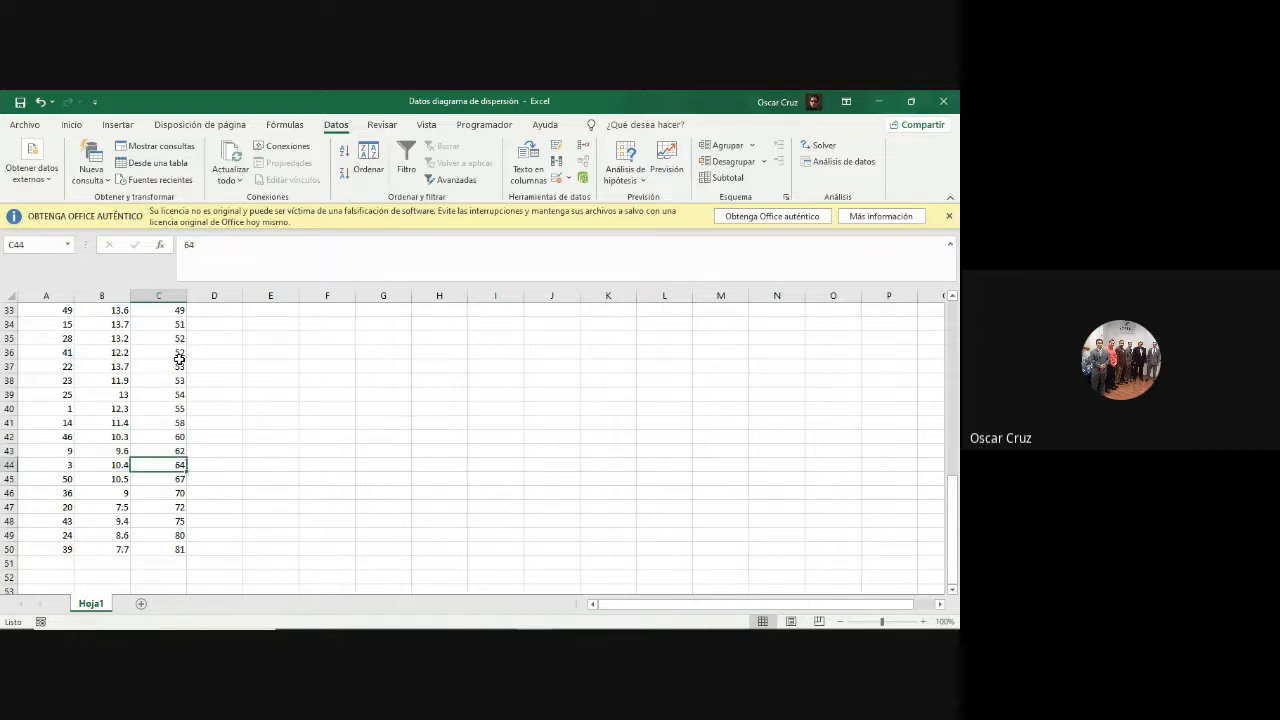
{"action": "key", "text": "Up"}
{"action": "key", "text": "Down"}
{"action": "key", "text": "Down"}
{"action": "key", "text": "Up"}
{"action": "key", "text": "Up"}
{"action": "key", "text": "Down"}
{"action": "key", "text": "Down"}
{"action": "key", "text": "Up"}
{"action": "key", "text": "Down"}
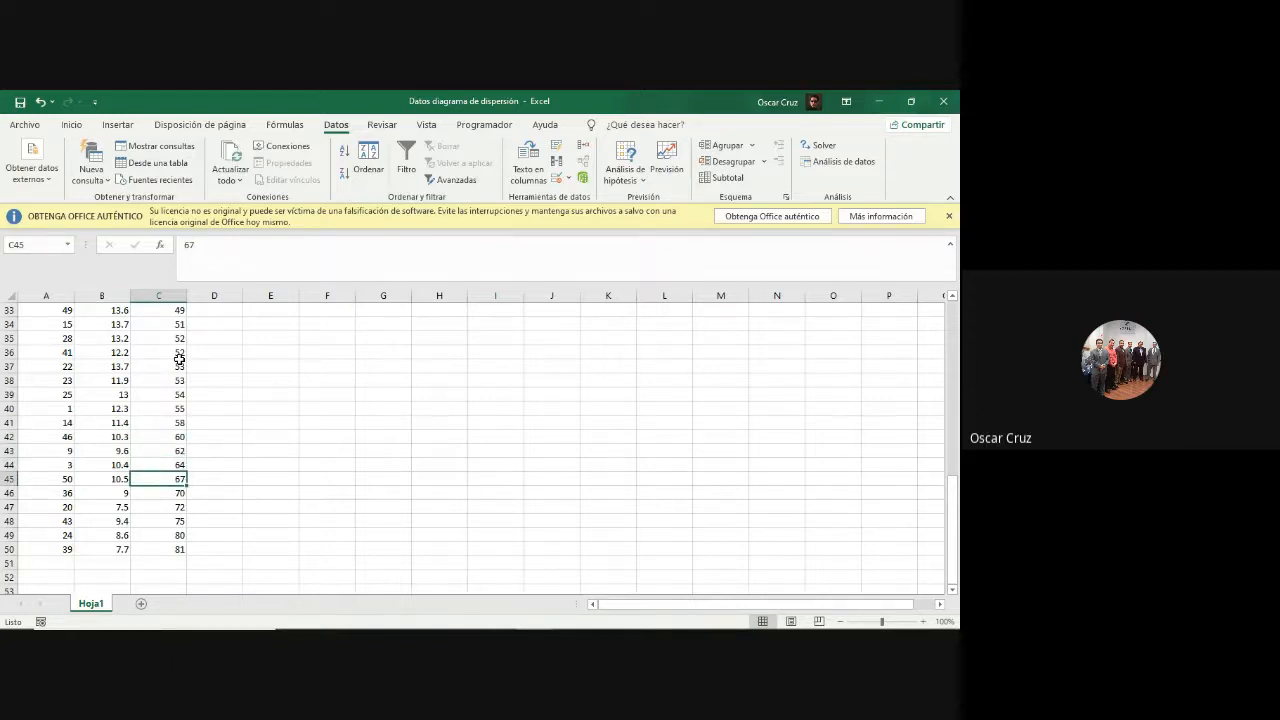
{"action": "key", "text": "Up"}
{"action": "key", "text": "Down"}
{"action": "key", "text": "Up"}
{"action": "key", "text": "Down"}
{"action": "key", "text": "Up"}
{"action": "key", "text": "Down"}
{"action": "key", "text": "Up"}
{"action": "key", "text": "Down"}
{"action": "key", "text": "Left"}
{"action": "key", "text": "Right"}
{"action": "key", "text": "Left"}
{"action": "key", "text": "Right"}
{"action": "key", "text": "Left"}
{"action": "key", "text": "Left"}
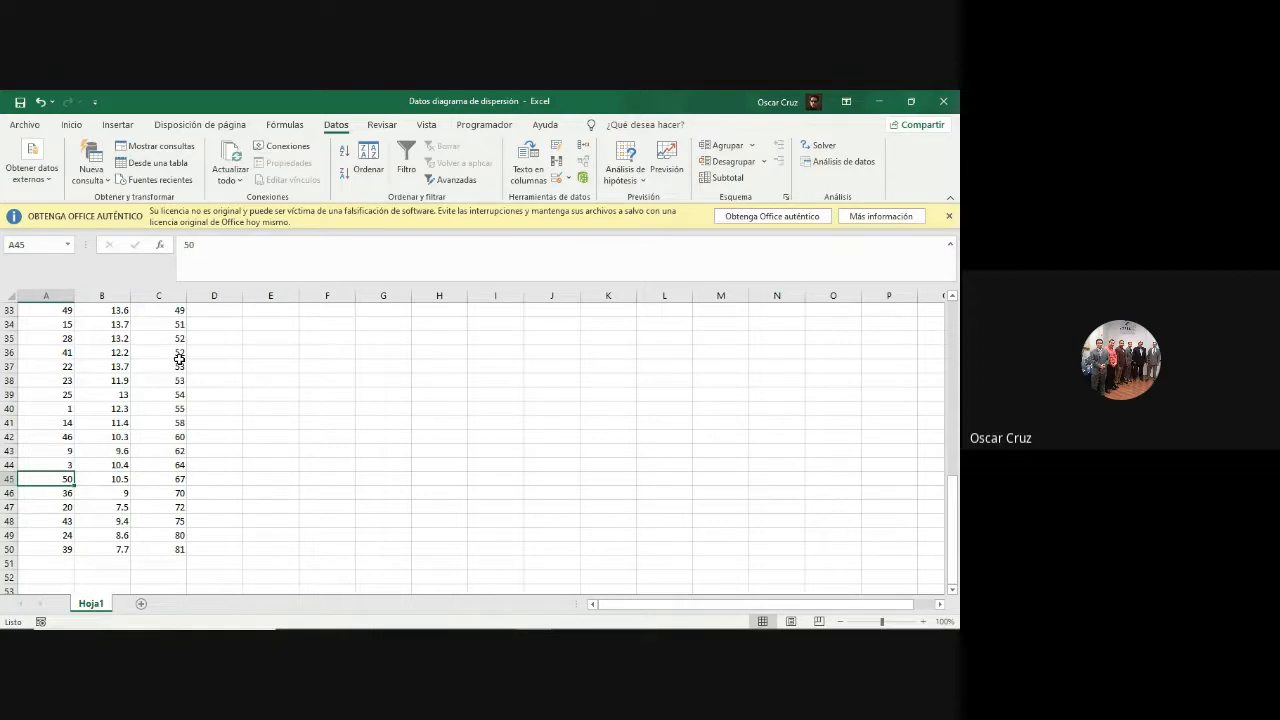
Switch to the annotated plot in Paint and handwrite "66 = 121.3 - 5.53x" below the regression equation.
{"action": "key", "text": "alt+Tab"}
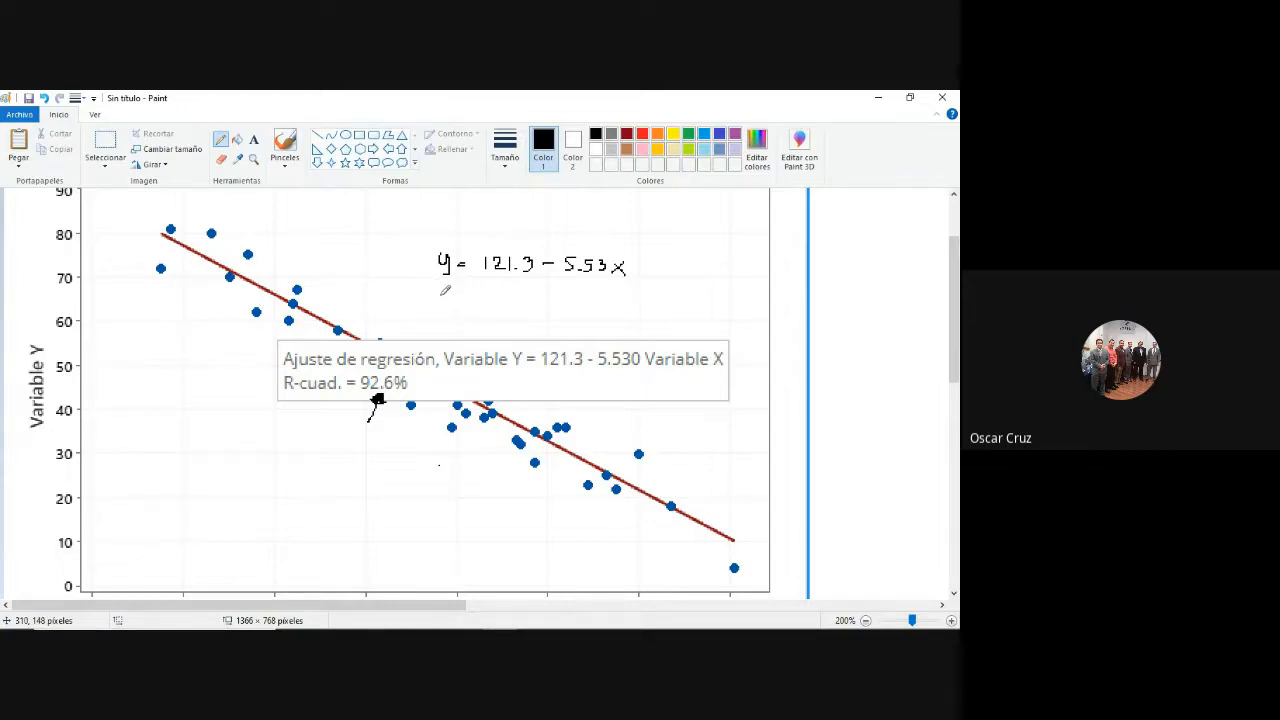
{"action": "mouse_move", "coordinate": [442, 288]}
{"action": "left_mouse_down"}
{"action": "mouse_move", "coordinate": [440, 300]}
{"action": "mouse_move", "coordinate": [474, 286]}
{"action": "left_mouse_up"}
{"action": "left_click_drag", "start_coordinate": [464, 291], "coordinate": [476, 290]}
{"action": "mouse_move", "coordinate": [491, 289]}
{"action": "left_mouse_down"}
{"action": "mouse_move", "coordinate": [491, 303]}
{"action": "mouse_move", "coordinate": [620, 302]}
{"action": "left_mouse_up"}
{"action": "left_click", "coordinate": [527, 301]}
{"action": "left_click", "coordinate": [583, 301]}
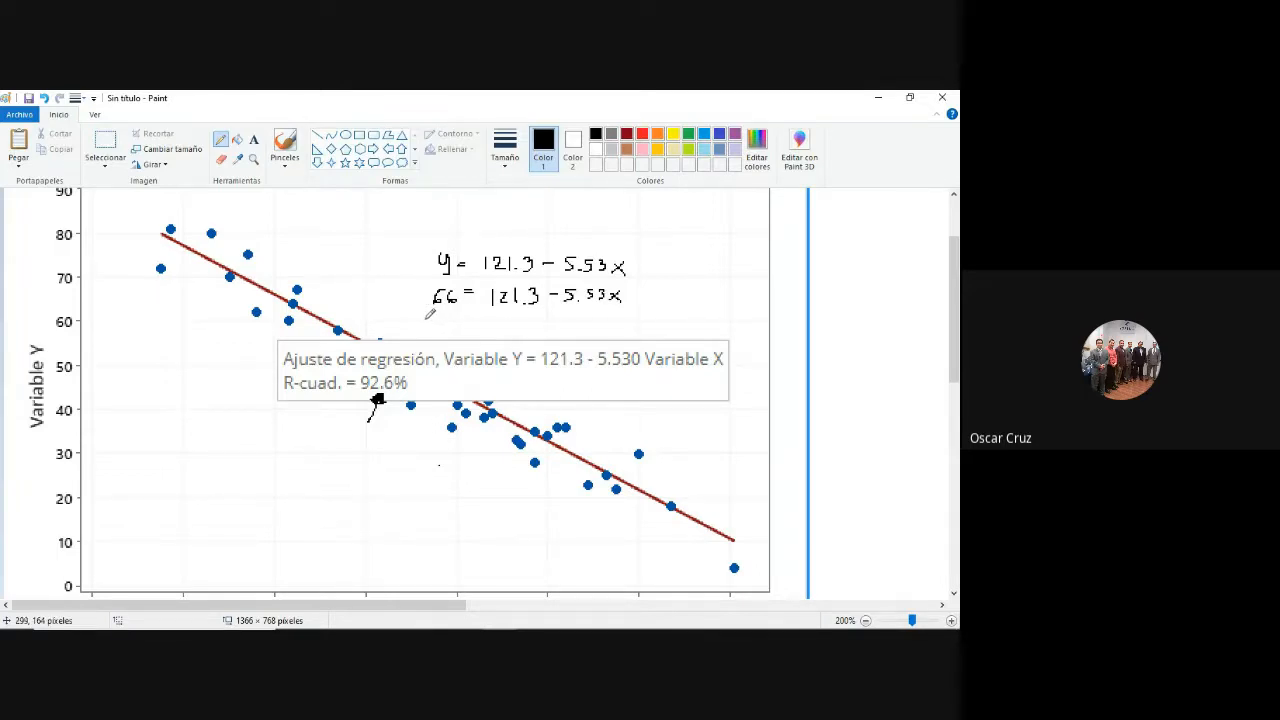
Handwrite the rearranged equation "-121.3 + 66 = -5.53x" on the next line, redrawing the final x.
{"action": "left_click_drag", "start_coordinate": [416, 321], "coordinate": [462, 322]}
{"action": "left_click_drag", "start_coordinate": [494, 316], "coordinate": [541, 316]}
{"action": "left_click_drag", "start_coordinate": [558, 319], "coordinate": [622, 328]}
{"action": "key", "text": "ctrl+z"}
{"action": "left_click_drag", "start_coordinate": [622, 316], "coordinate": [611, 328]}
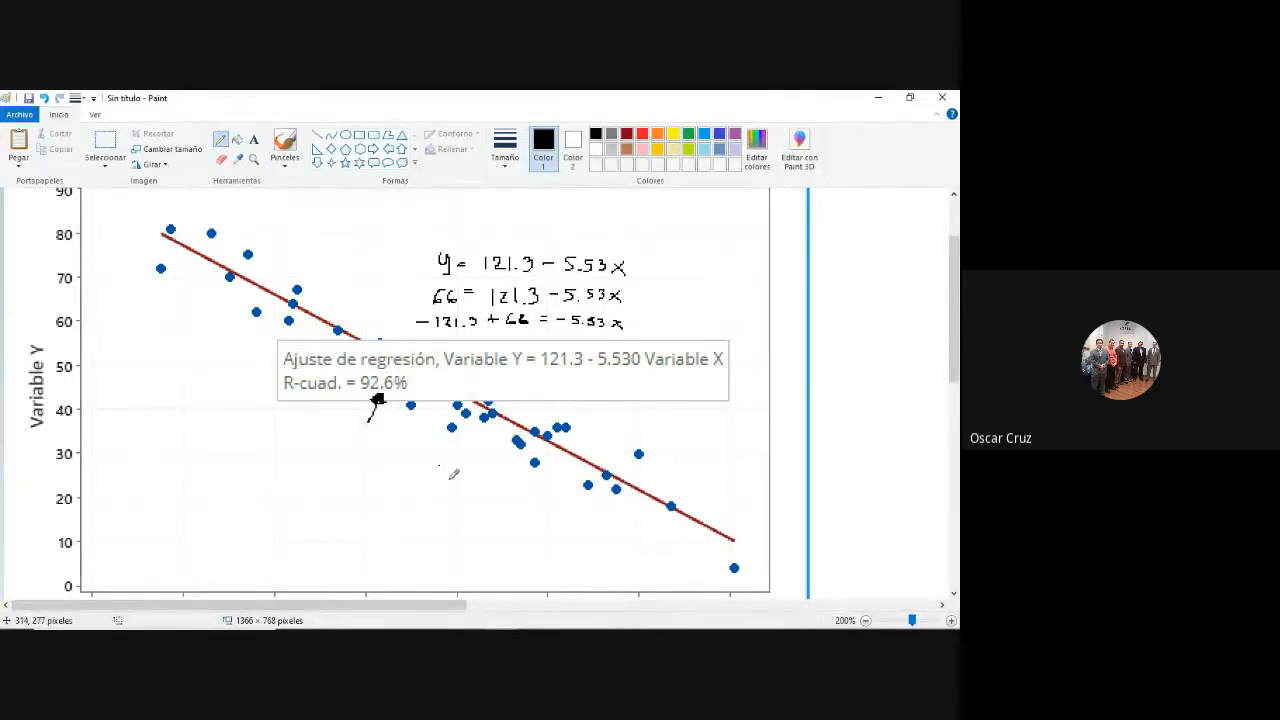
Handwrite "x = -121.3 + 66" under the regression line and draw a fraction bar beneath the numerator.
{"action": "left_click_drag", "start_coordinate": [418, 490], "coordinate": [437, 503]}
{"action": "left_click_drag", "start_coordinate": [437, 490], "coordinate": [418, 503]}
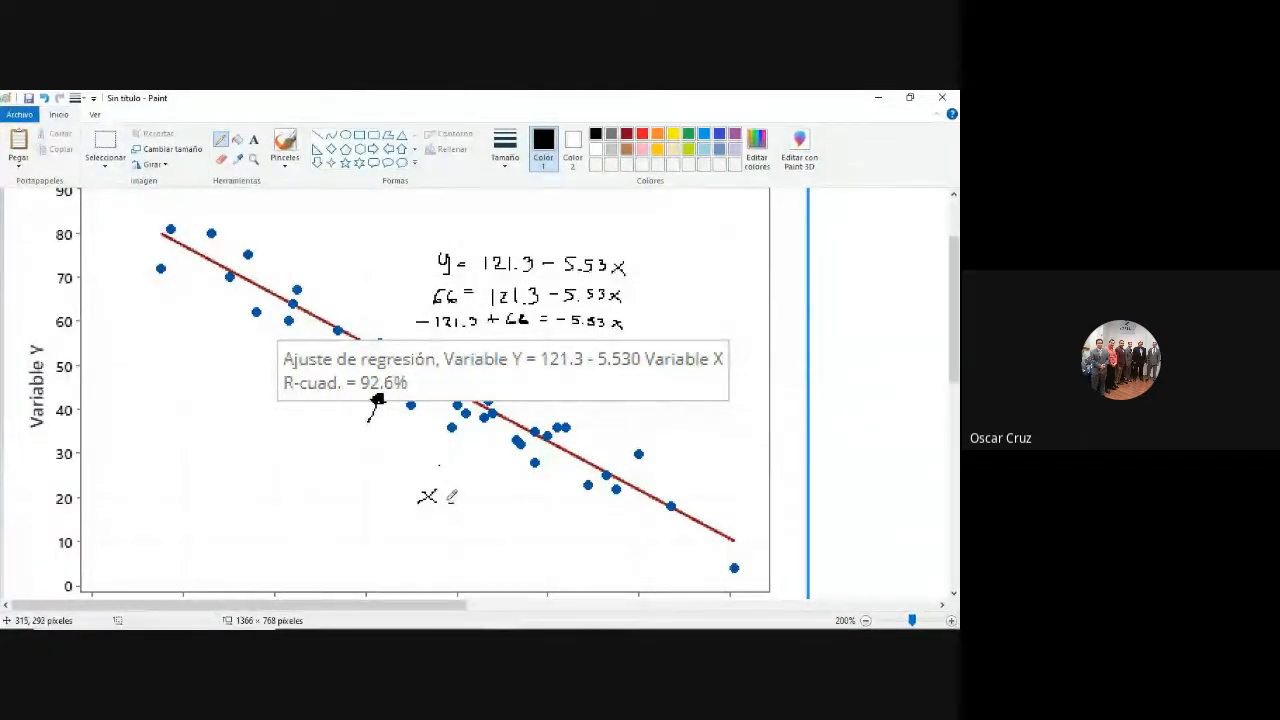
{"action": "left_click_drag", "start_coordinate": [444, 504], "coordinate": [452, 503]}
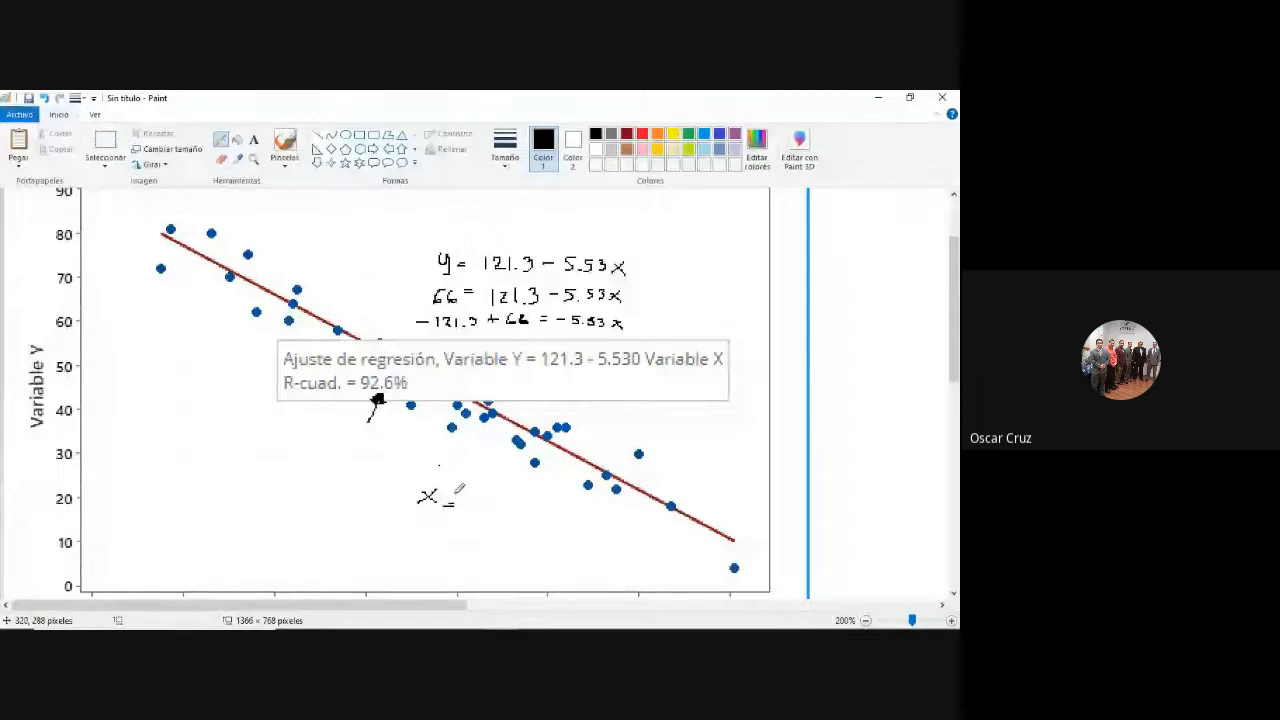
{"action": "left_click_drag", "start_coordinate": [434, 495], "coordinate": [445, 495]}
{"action": "left_click_drag", "start_coordinate": [434, 500], "coordinate": [497, 503]}
{"action": "mouse_move", "coordinate": [501, 490]}
{"action": "left_mouse_down"}
{"action": "mouse_move", "coordinate": [501, 503]}
{"action": "mouse_move", "coordinate": [528, 501]}
{"action": "left_mouse_up"}
{"action": "left_click", "coordinate": [507, 502]}
{"action": "left_click_drag", "start_coordinate": [524, 496], "coordinate": [540, 497]}
{"action": "left_click_drag", "start_coordinate": [460, 511], "coordinate": [543, 507]}
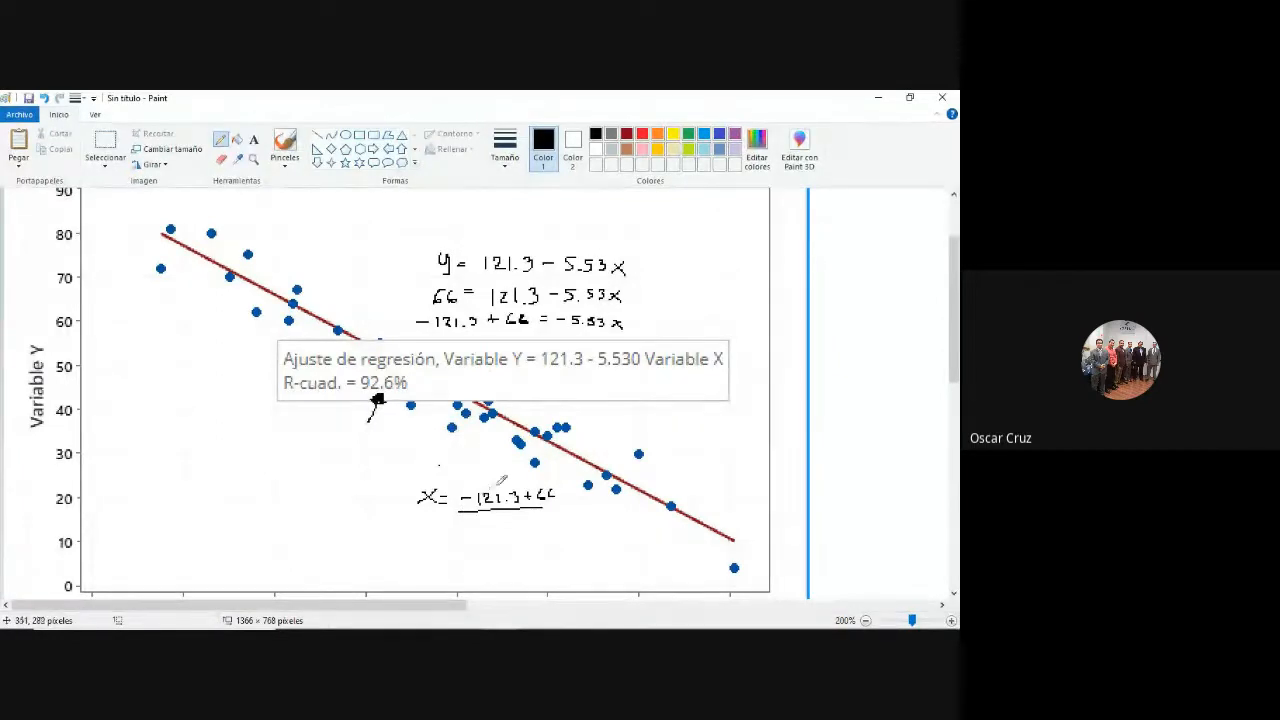
Handwrite the denominator "-5.53" below the fraction bar and draw a short arrow pointing to the x.
{"action": "left_click_drag", "start_coordinate": [473, 525], "coordinate": [529, 521]}
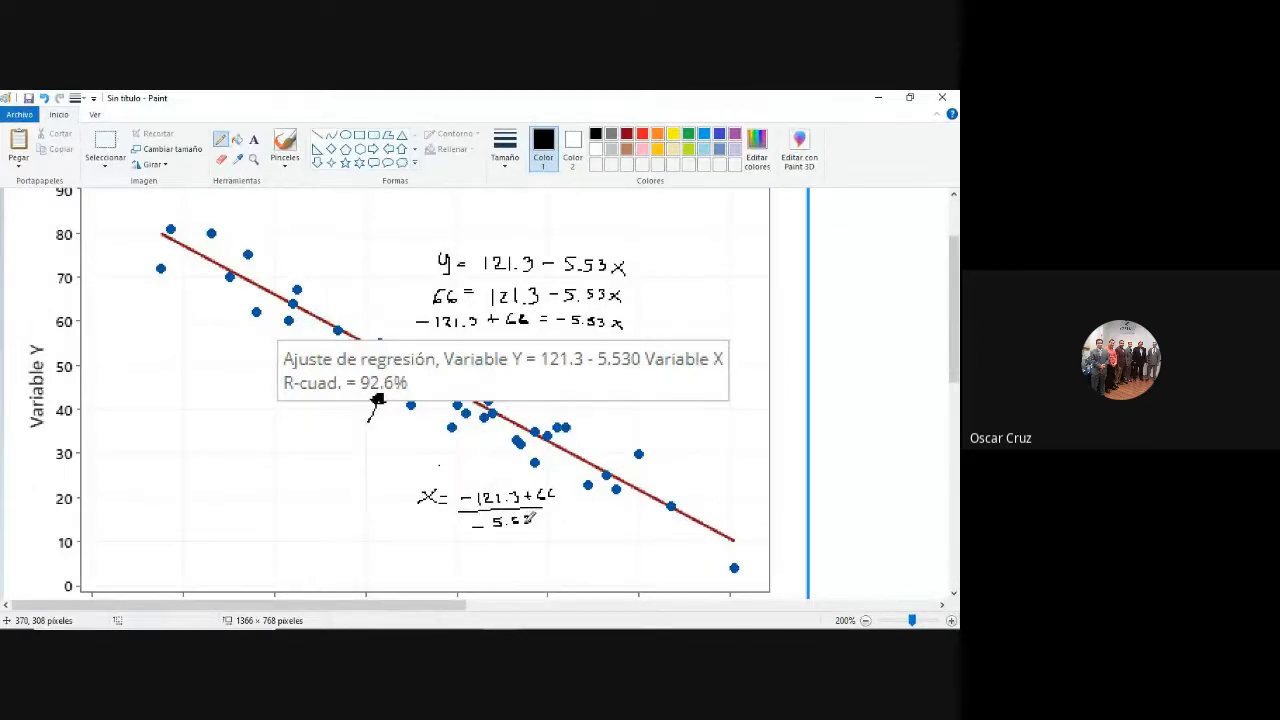
{"action": "key", "text": "ctrl+z"}
{"action": "key", "text": "ctrl+z"}
{"action": "left_click_drag", "start_coordinate": [519, 517], "coordinate": [526, 525]}
{"action": "left_click_drag", "start_coordinate": [424, 458], "coordinate": [440, 470]}
Handwrite "x =" on a new line below the fraction.
{"action": "left_click_drag", "start_coordinate": [419, 544], "coordinate": [432, 559]}
{"action": "mouse_move", "coordinate": [431, 541]}
{"action": "left_mouse_down"}
{"action": "mouse_move", "coordinate": [419, 560]}
{"action": "mouse_move", "coordinate": [457, 548]}
{"action": "left_mouse_up"}
{"action": "left_click_drag", "start_coordinate": [446, 554], "coordinate": [457, 554]}
Open Calculadora, place it beside the handwritten work, and calculate -121.3 + 66.
{"action": "mouse_move", "coordinate": [362, 620]}
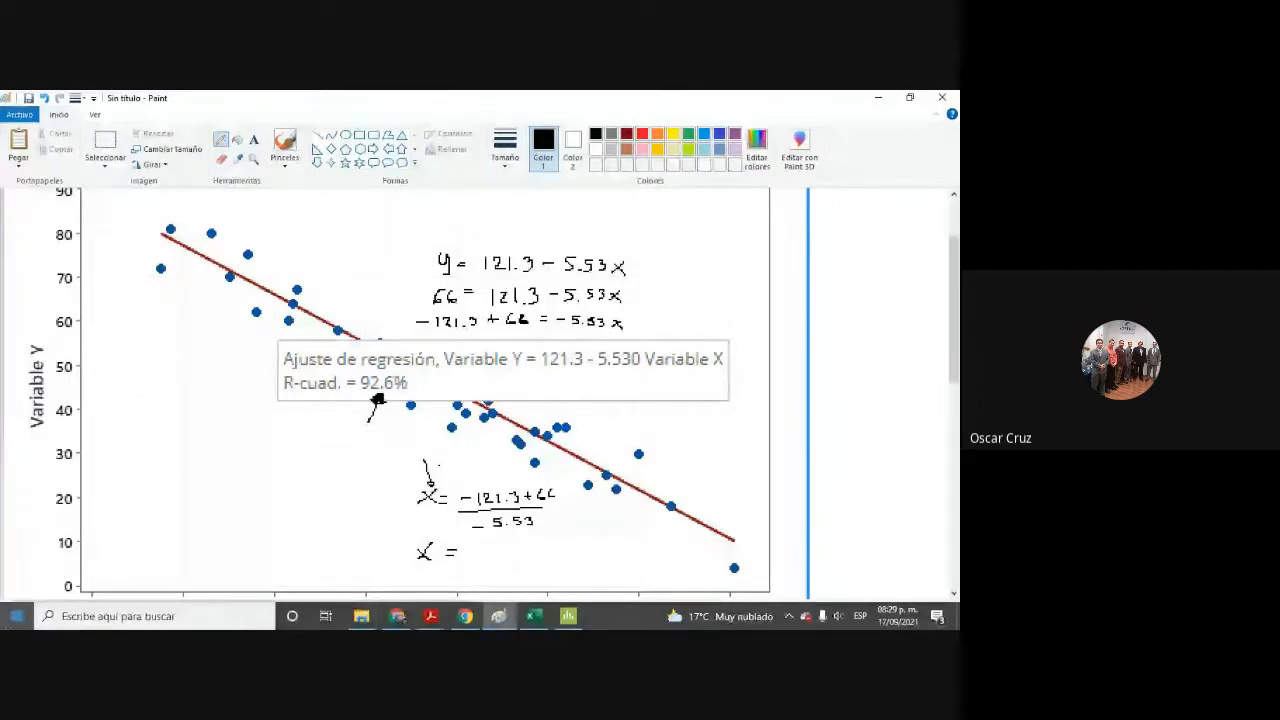
{"action": "left_click", "coordinate": [78, 617]}
{"action": "type", "text": "cal"}
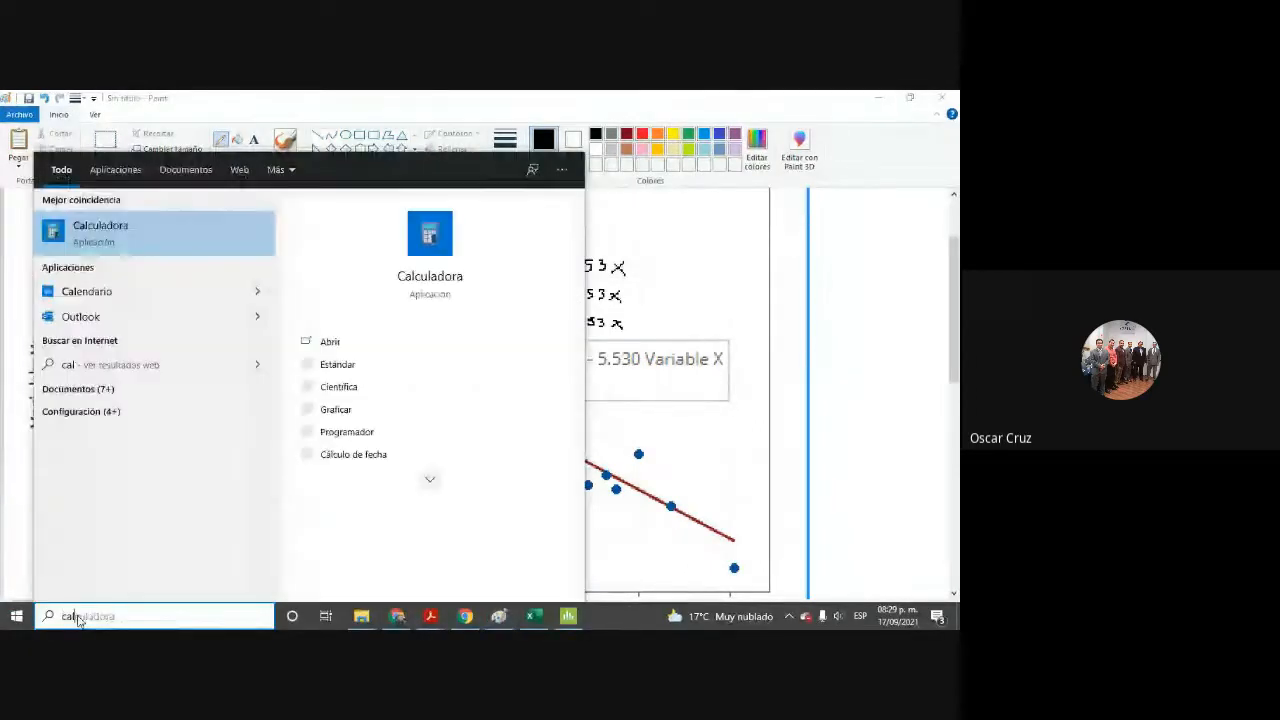
{"action": "left_click", "coordinate": [110, 253]}
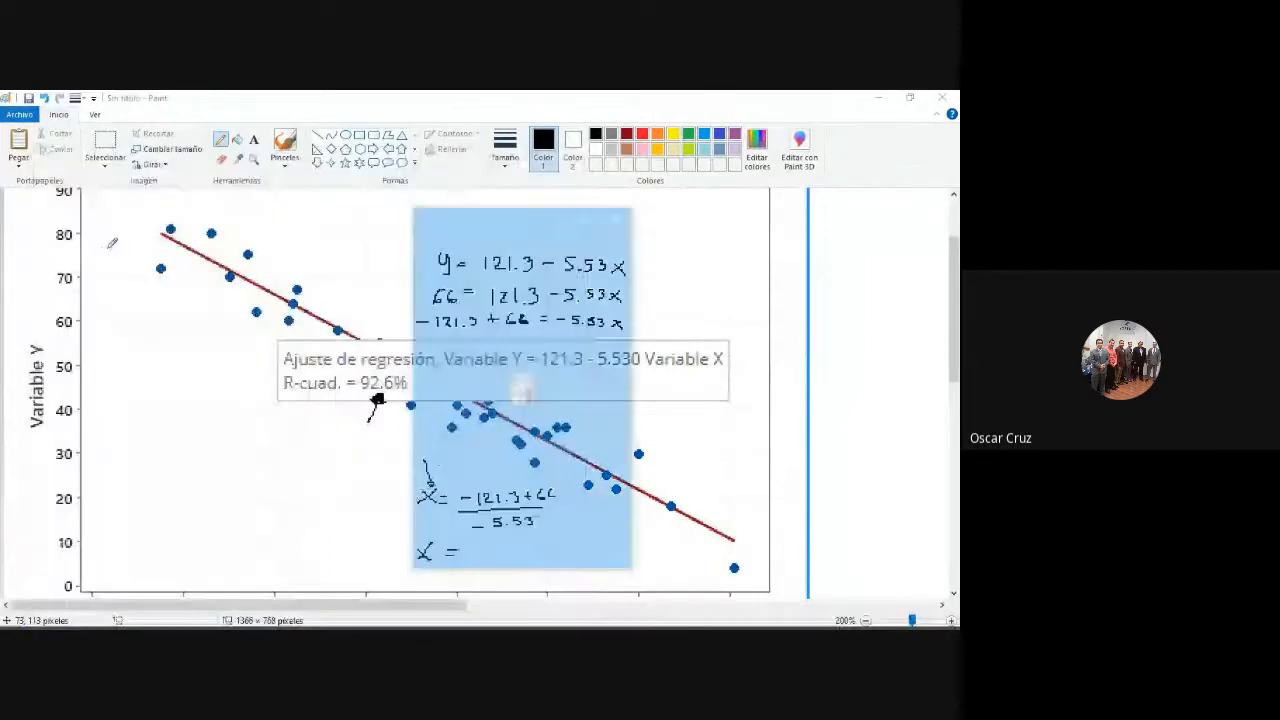
{"action": "left_click_drag", "start_coordinate": [513, 213], "coordinate": [177, 202]}
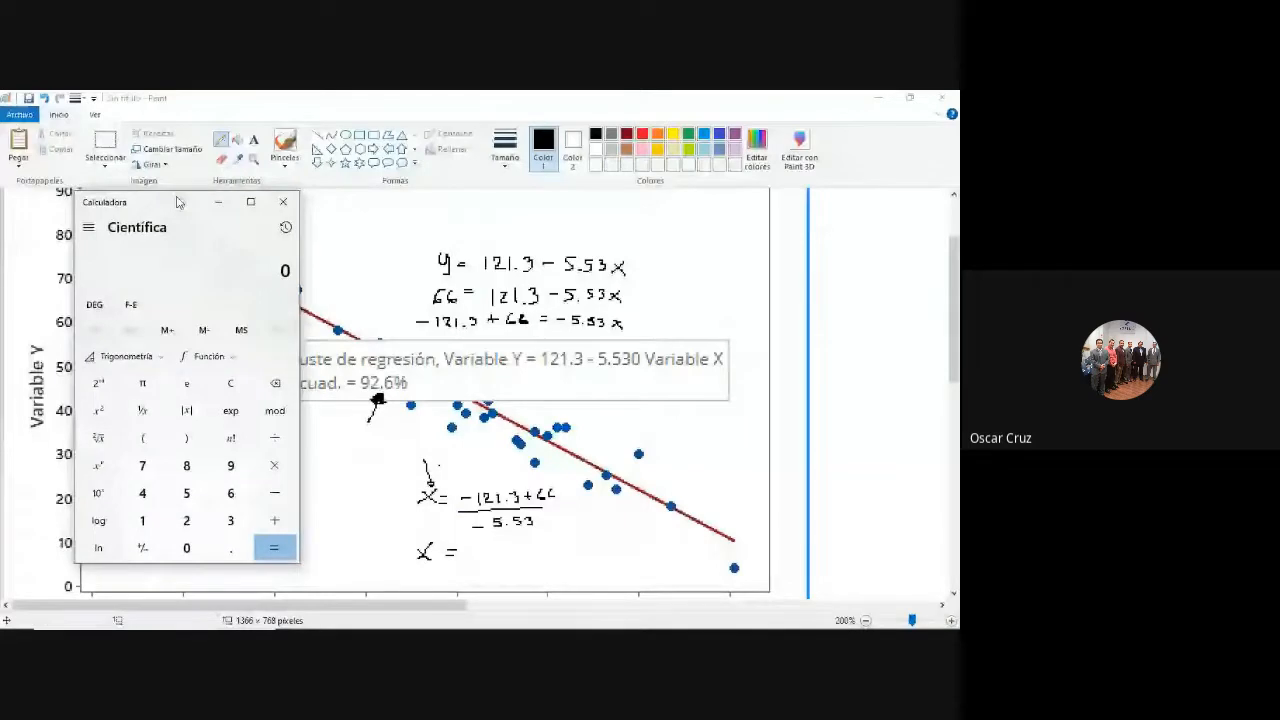
{"action": "type", "text": "1"}
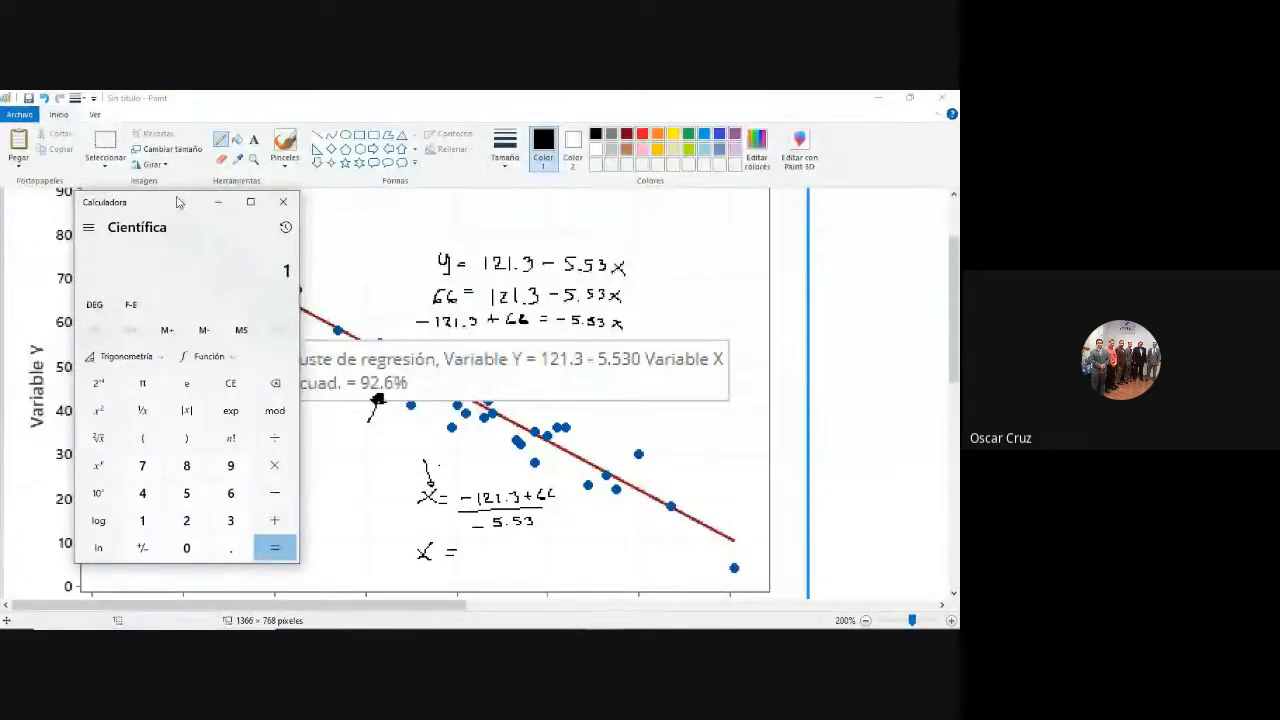
{"action": "key", "text": "Escape"}
{"action": "type", "text": "121.3 "}
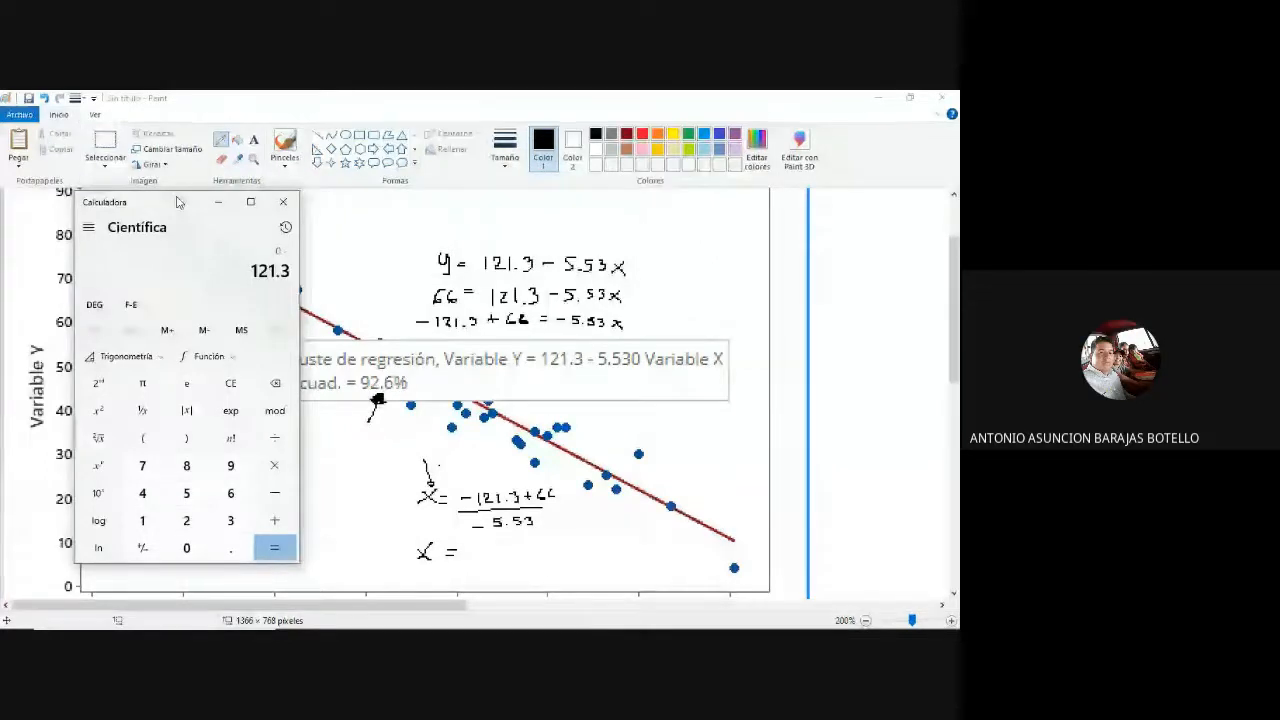
{"action": "type", "text": "+ 66"}
{"action": "key", "text": "Return"}
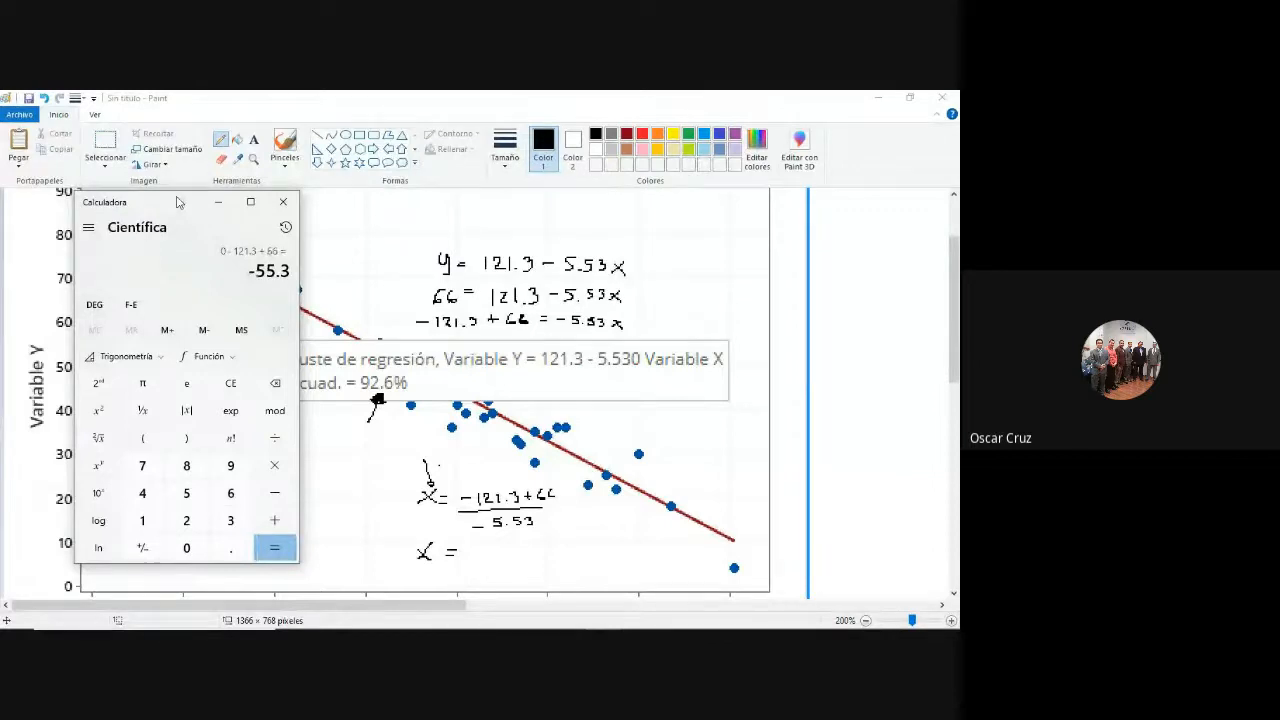
Handwrite the simplified fraction "-55.3" over "-5.53" after the second "x =" in Paint.
{"action": "left_click_drag", "start_coordinate": [467, 548], "coordinate": [501, 553]}
{"action": "left_click", "coordinate": [503, 552]}
{"action": "key", "text": "alt+Tab"}
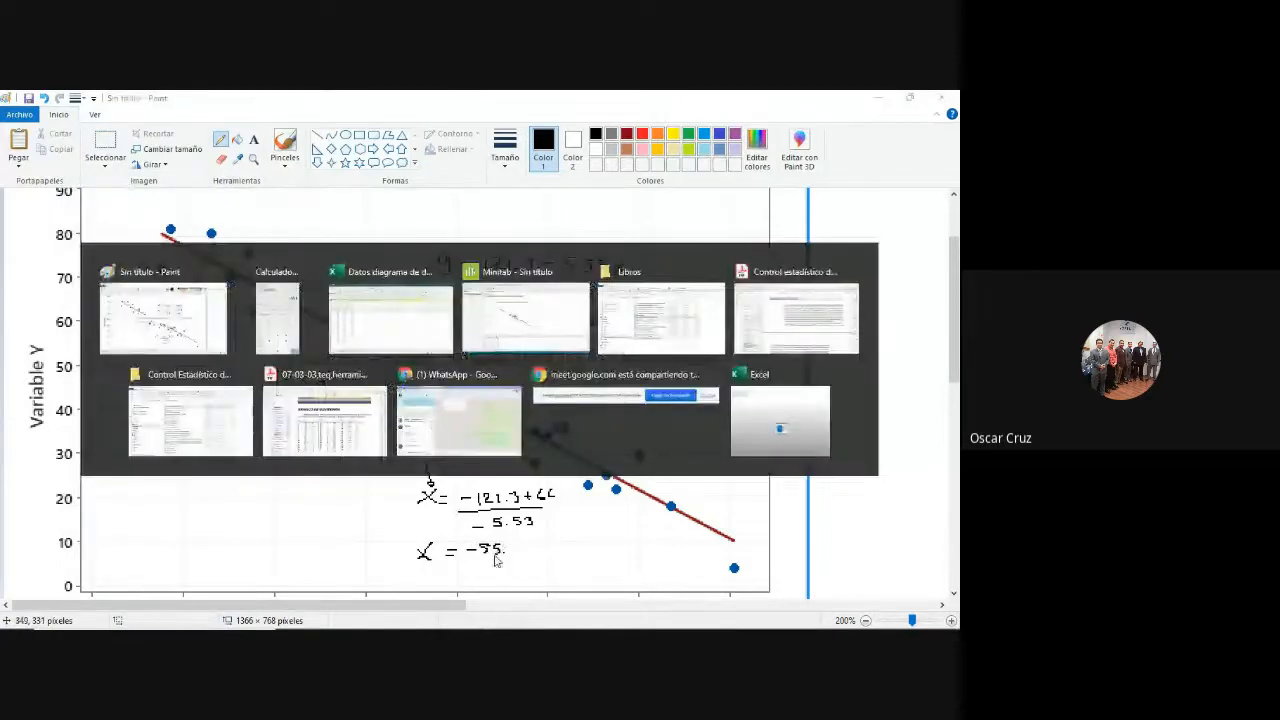
{"action": "mouse_move", "coordinate": [511, 543]}
{"action": "left_mouse_down"}
{"action": "mouse_move", "coordinate": [528, 563]}
{"action": "mouse_move", "coordinate": [493, 568]}
{"action": "mouse_move", "coordinate": [529, 567]}
{"action": "mouse_move", "coordinate": [524, 578]}
{"action": "left_mouse_up"}
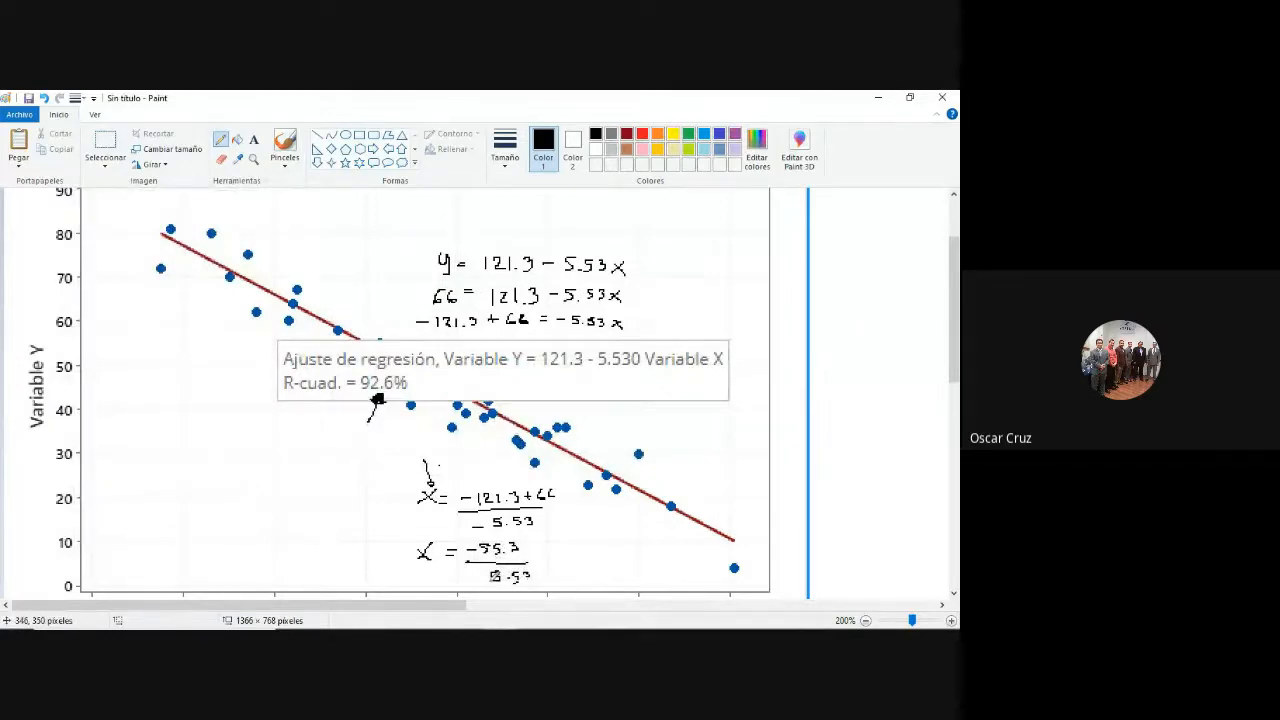
Switch to Calculadora and try to divide -55.3 by -5.53, clearing each attempt.
{"action": "key", "text": "alt+Tab"}
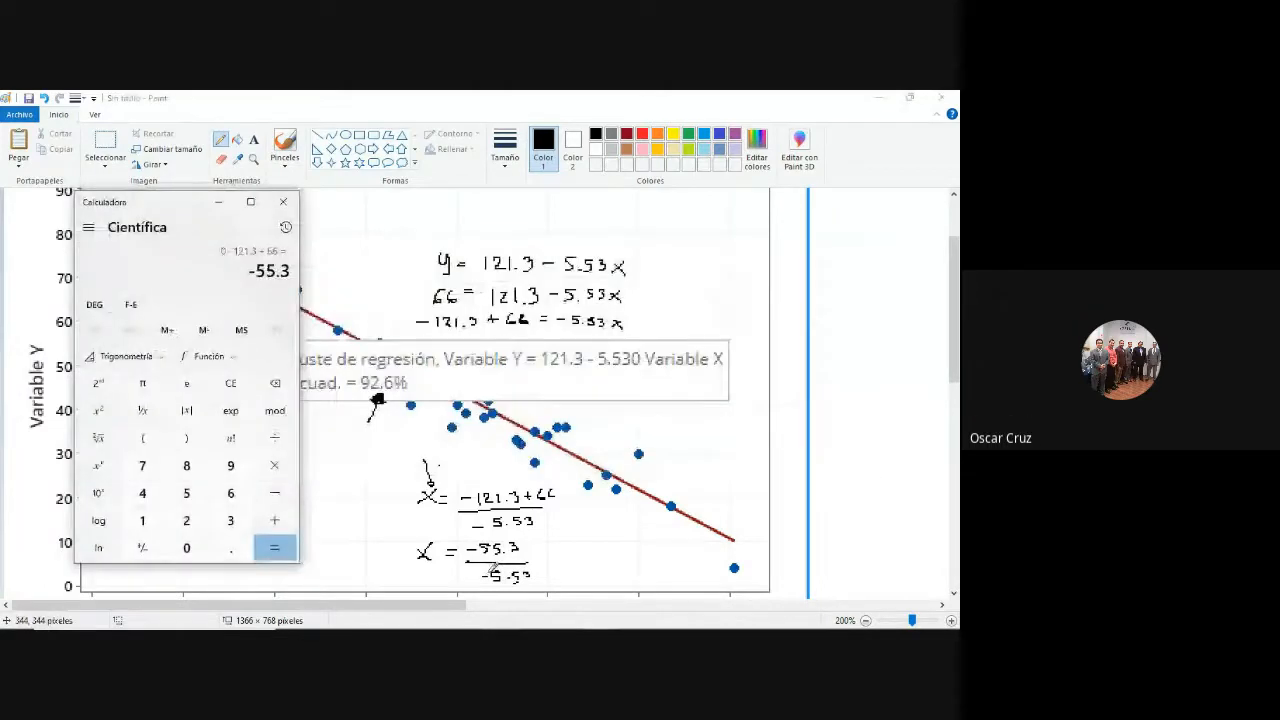
{"action": "key", "text": "Return"}
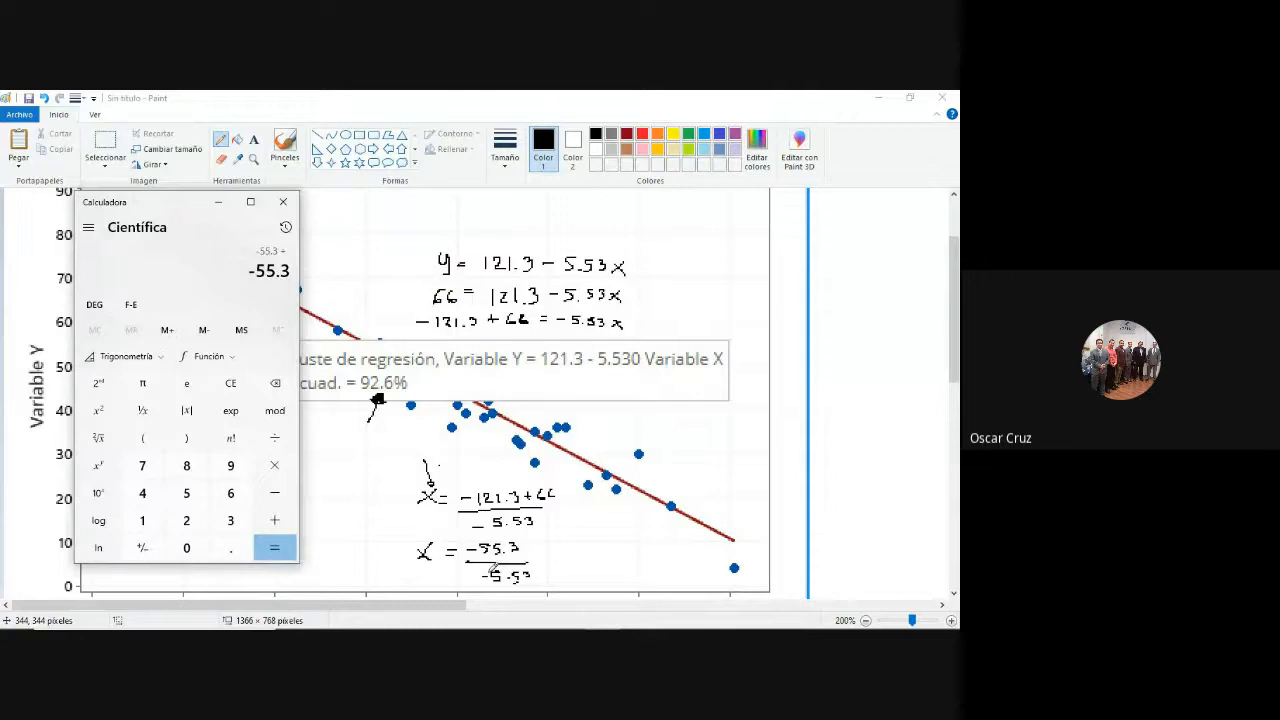
{"action": "key", "text": "minus"}
{"action": "type", "text": "5.53"}
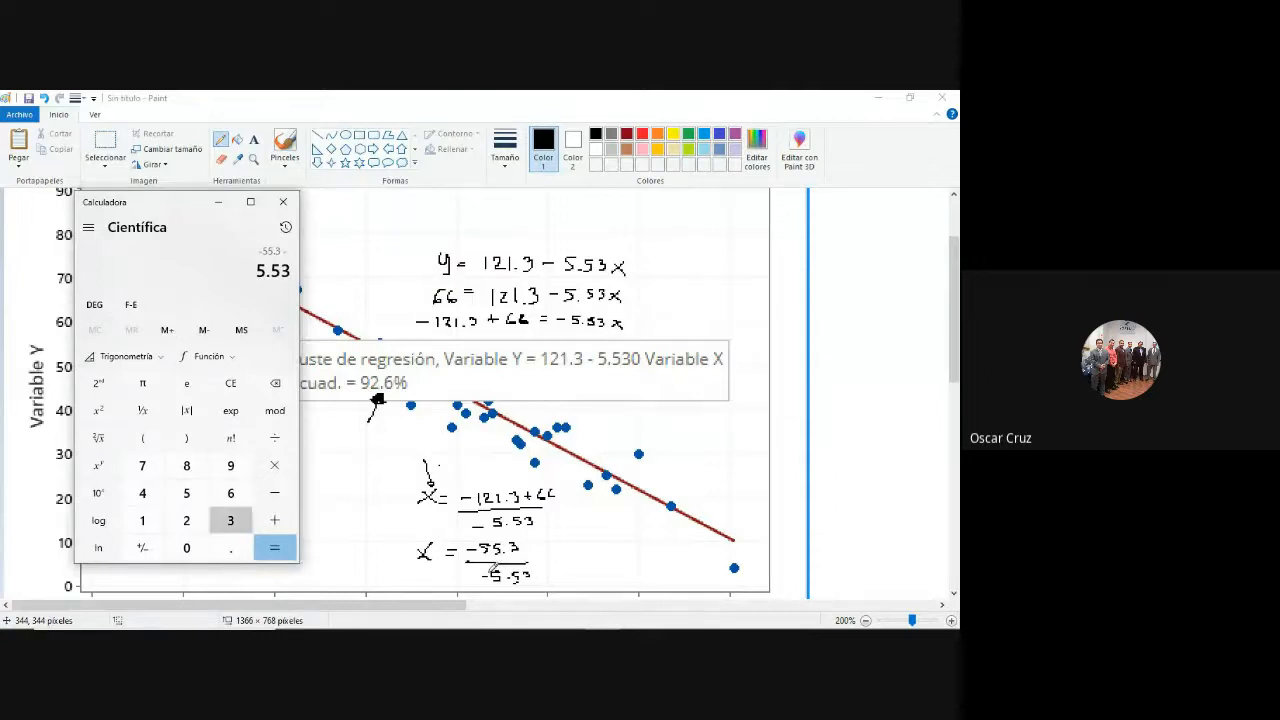
{"action": "key", "text": "Return"}
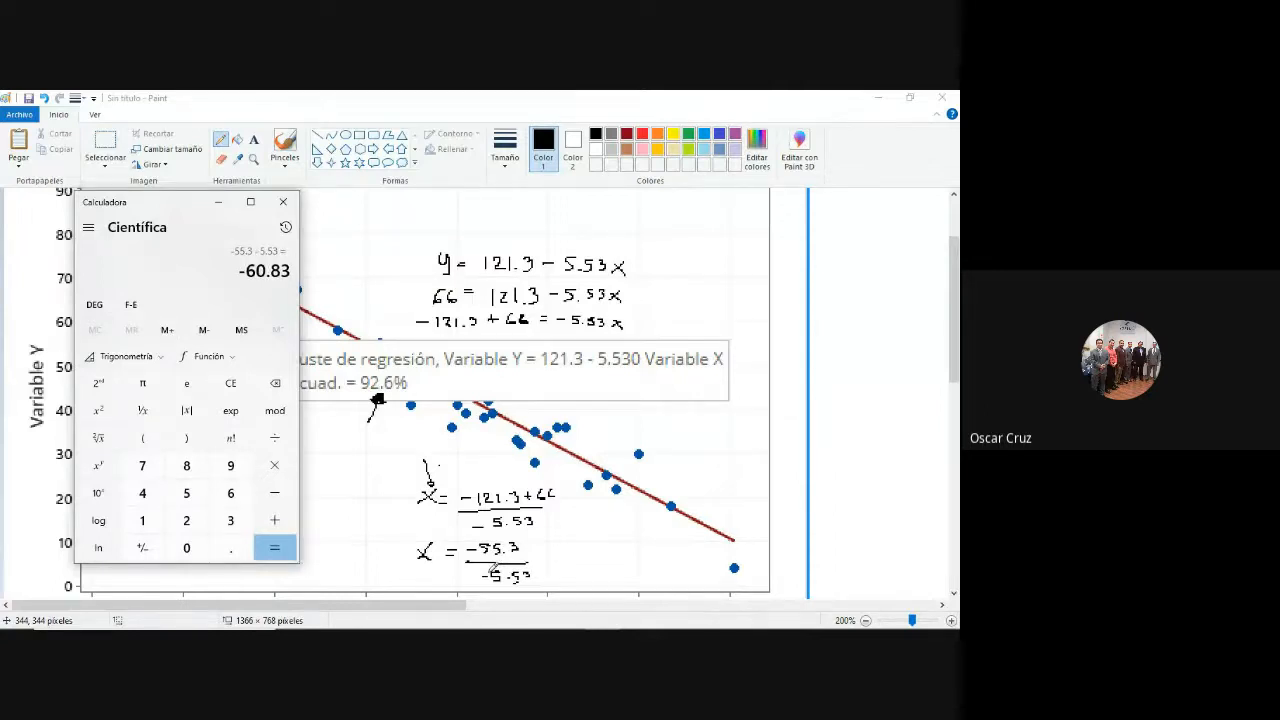
{"action": "key", "text": "Escape"}
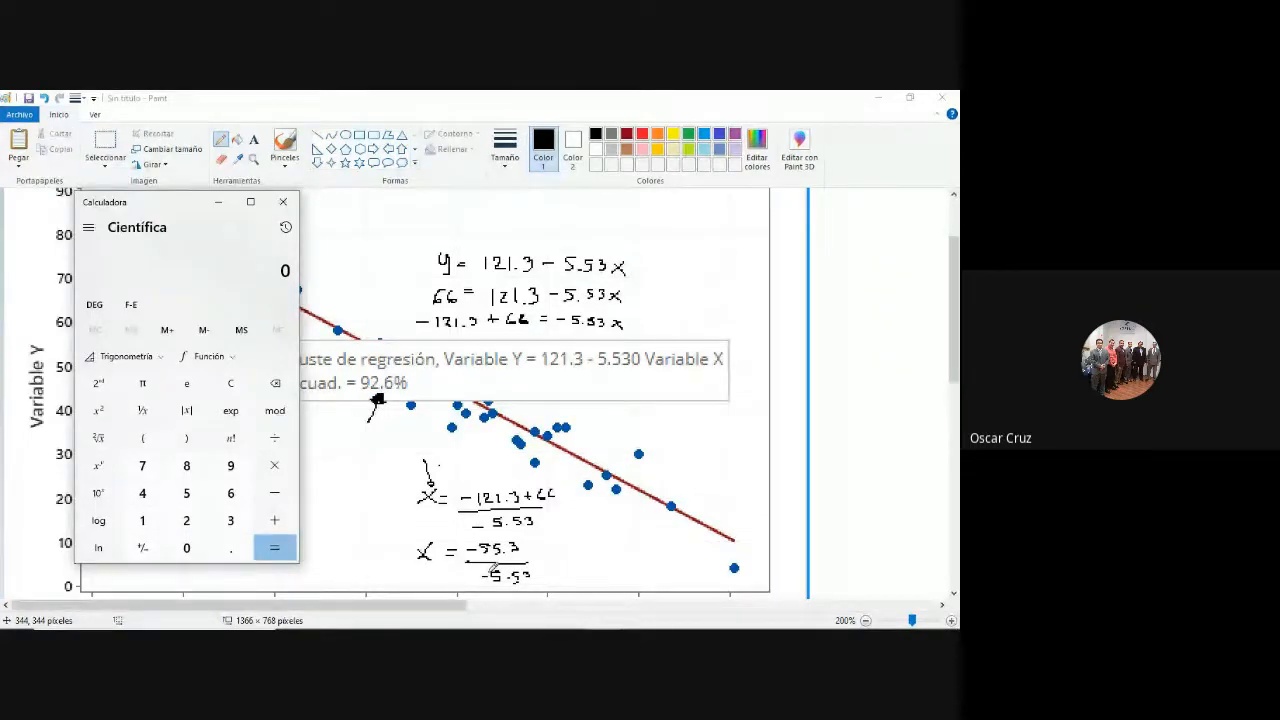
{"action": "type", "text": "55.3"}
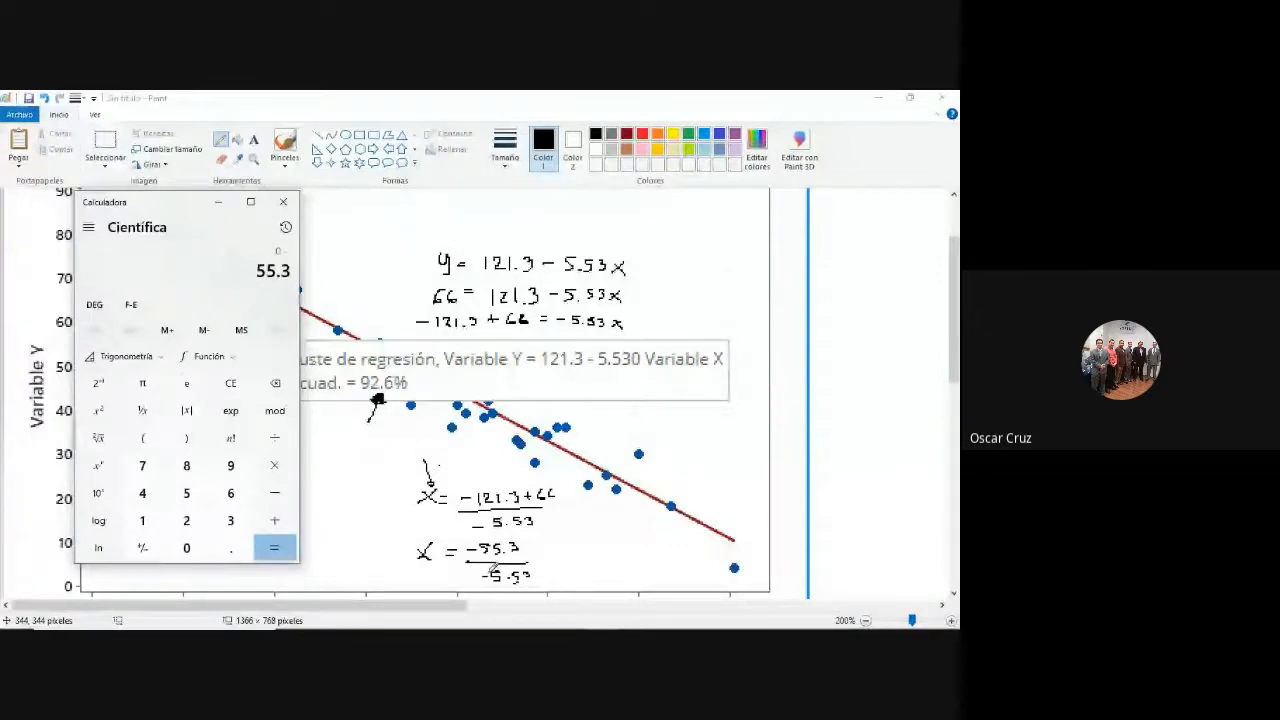
{"action": "key", "text": "Return"}
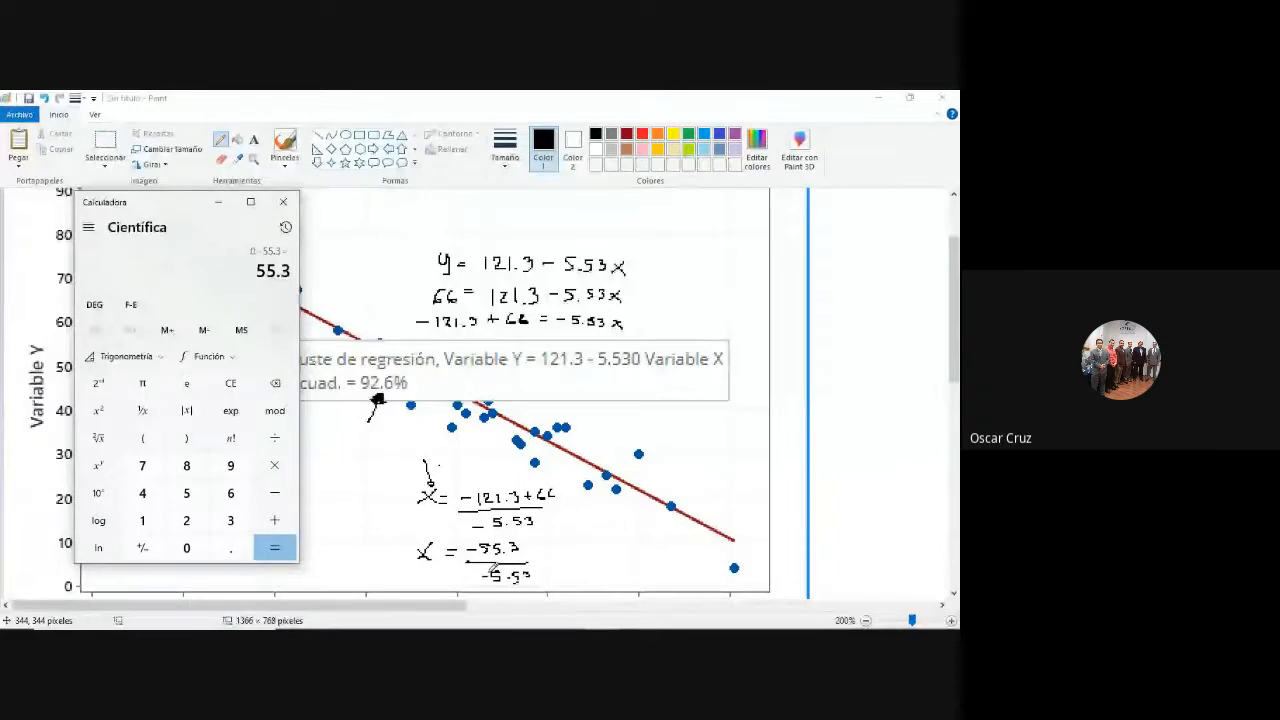
{"action": "type", "text": "5.53"}
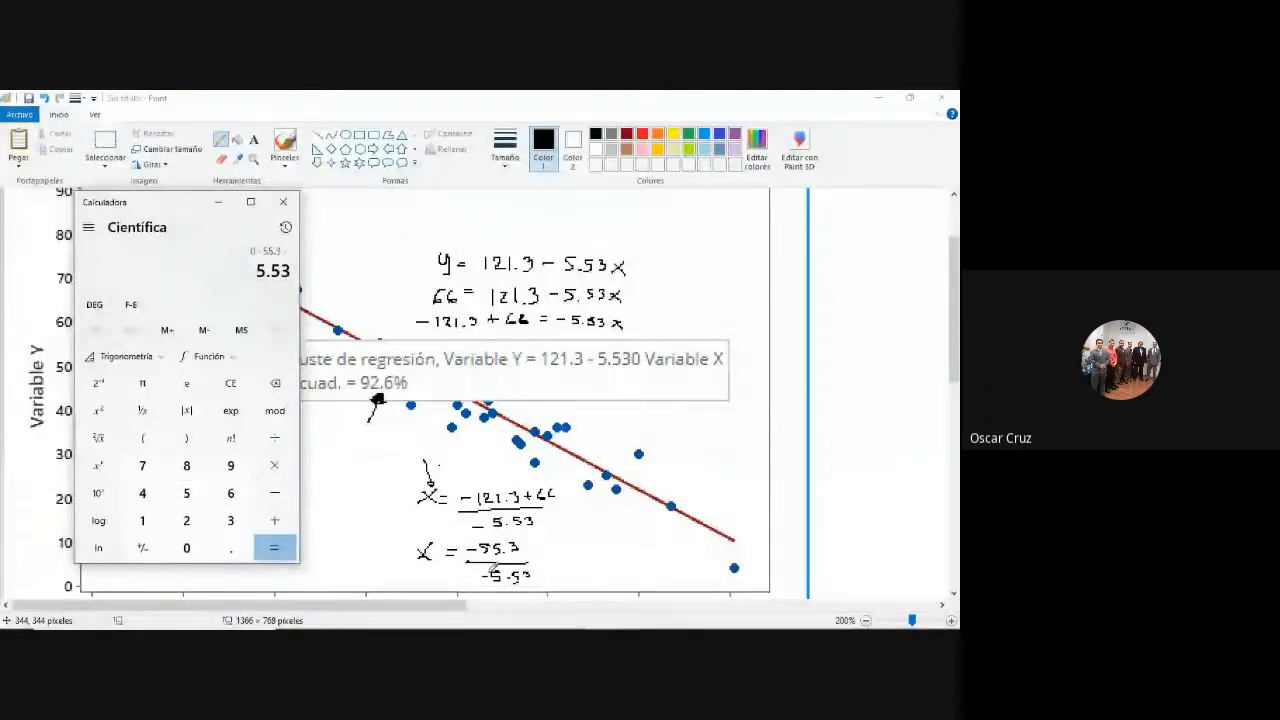
{"action": "key", "text": "Return"}
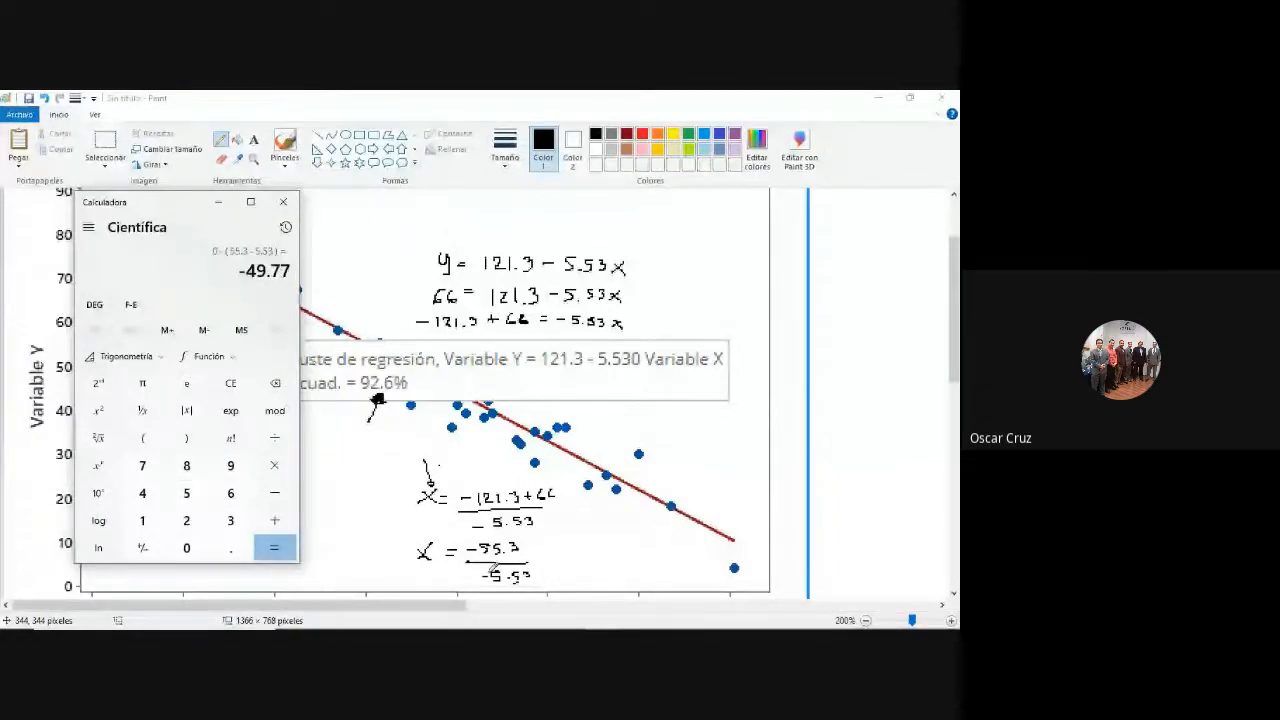
{"action": "key", "text": "Escape"}
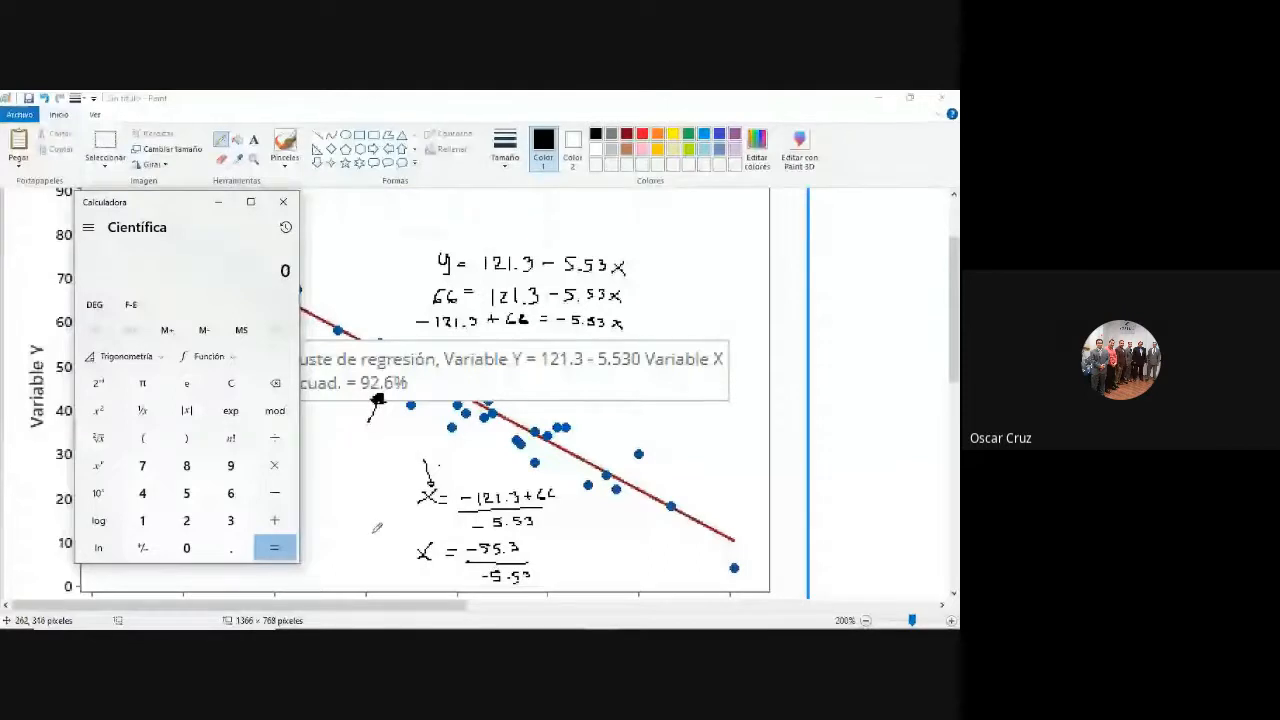
Calculate -55.3 divided by -5.53 in Calculadora.
{"action": "left_click", "coordinate": [188, 498]}
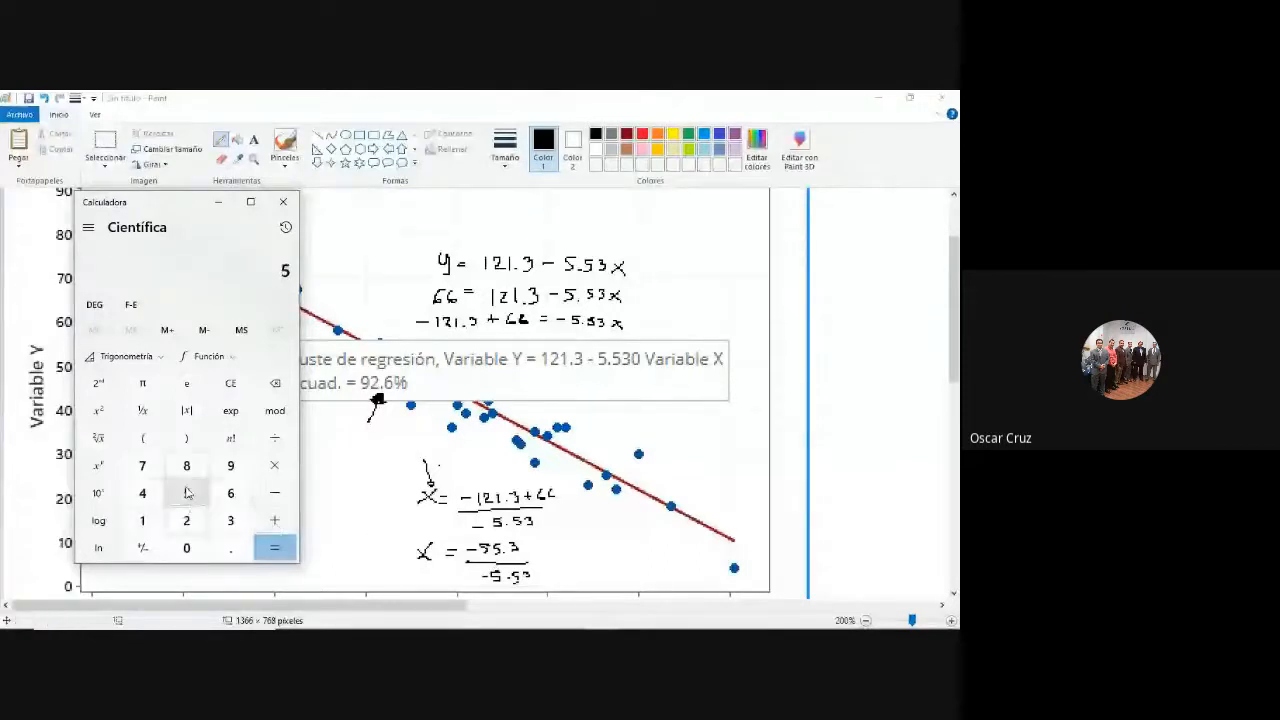
{"action": "left_click", "coordinate": [188, 498]}
{"action": "left_click", "coordinate": [231, 547]}
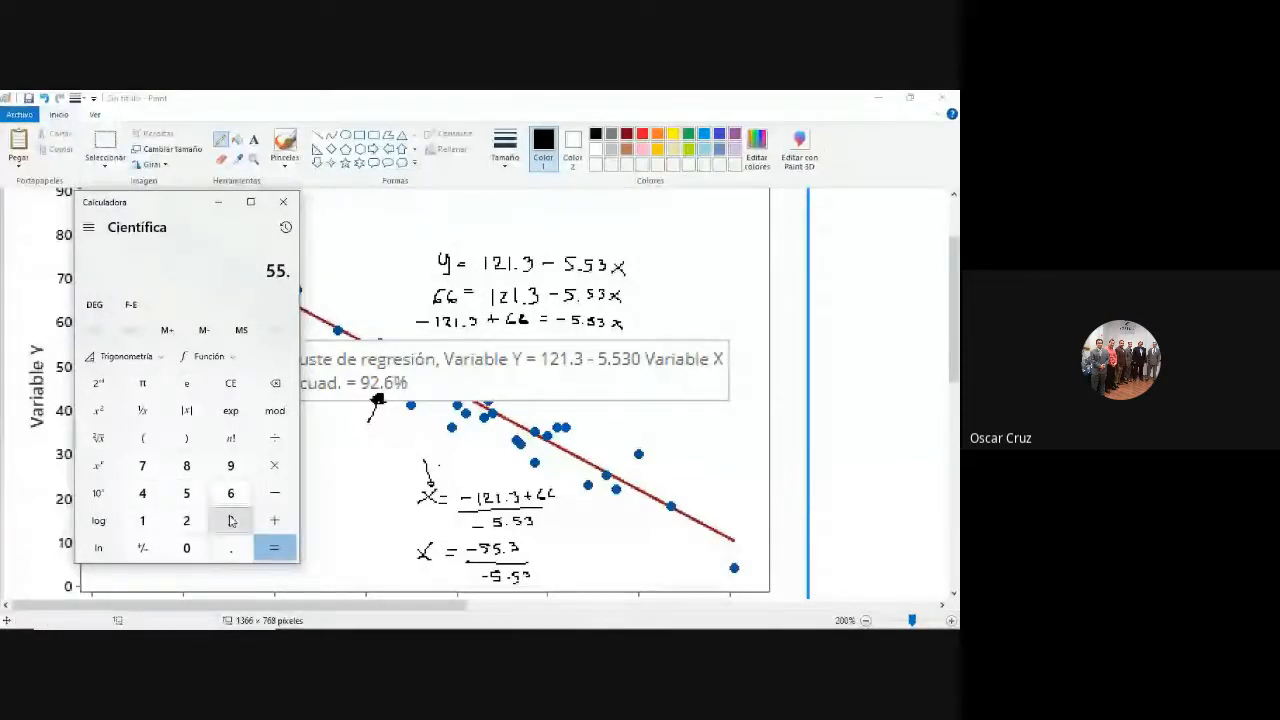
{"action": "left_click", "coordinate": [231, 521]}
{"action": "left_click", "coordinate": [143, 548]}
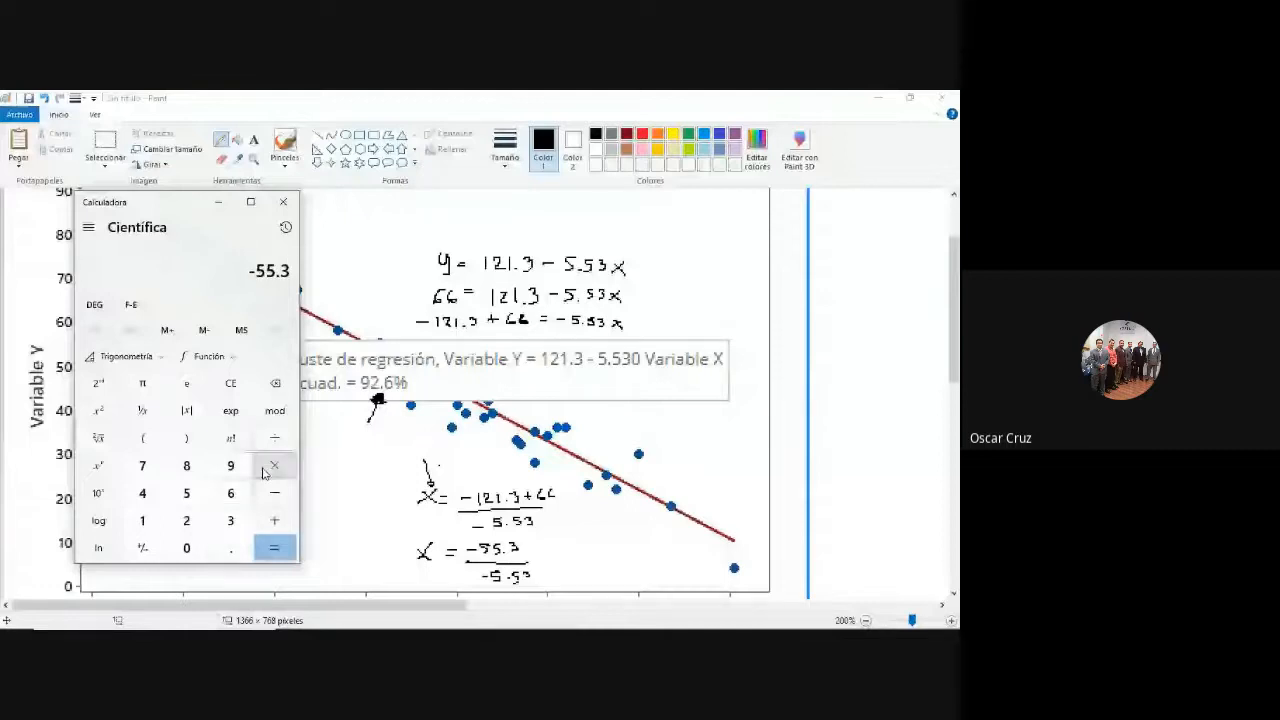
{"action": "left_click", "coordinate": [275, 438]}
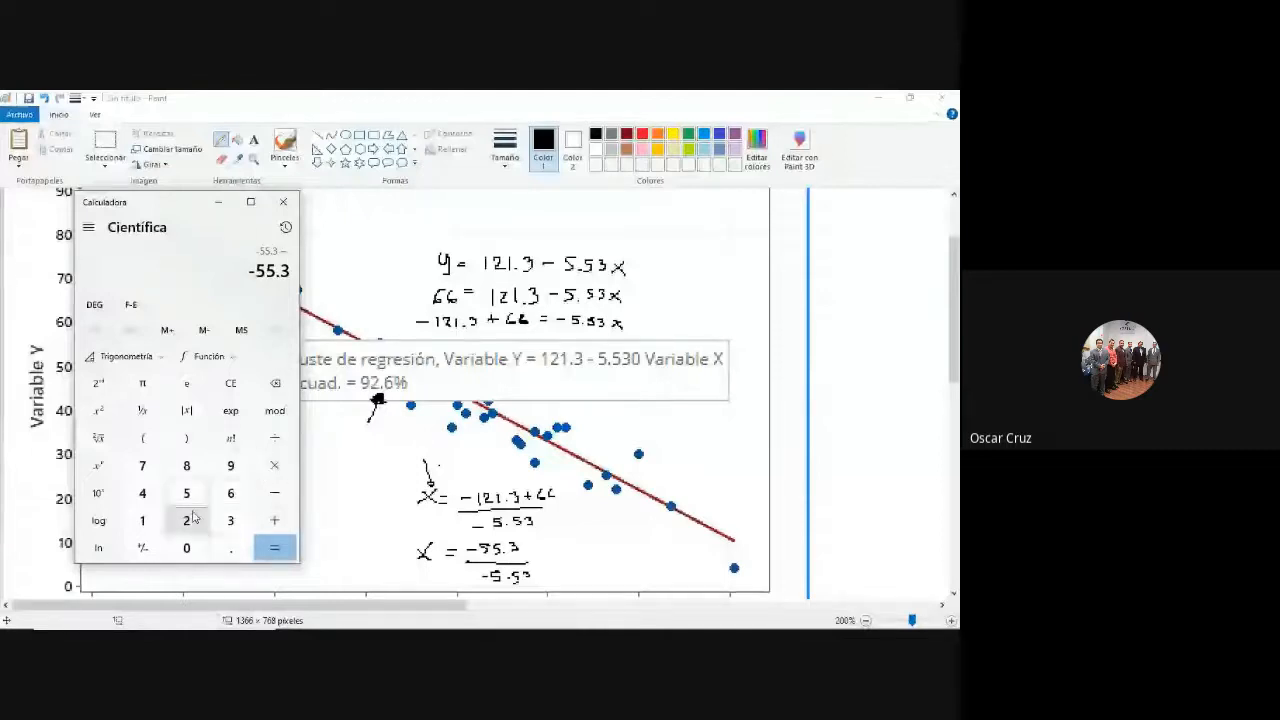
{"action": "left_click", "coordinate": [186, 493]}
{"action": "left_click", "coordinate": [231, 547]}
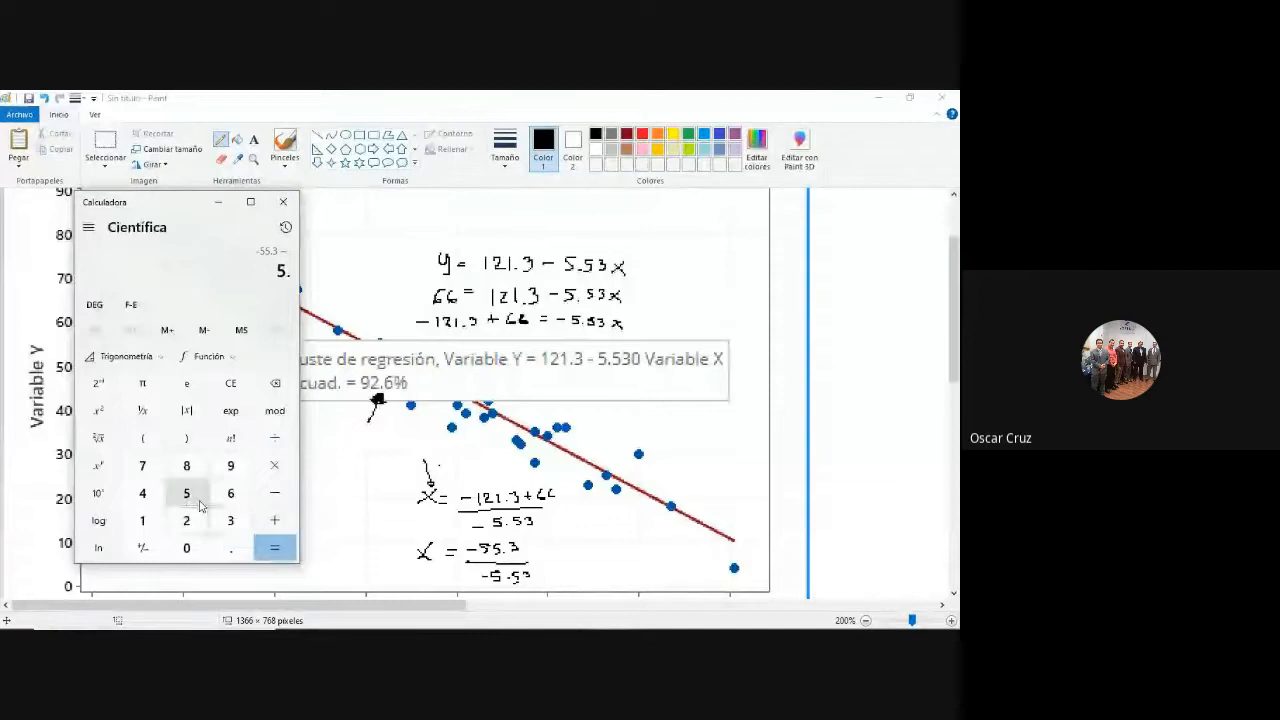
{"action": "left_click", "coordinate": [199, 507]}
{"action": "left_click", "coordinate": [231, 521]}
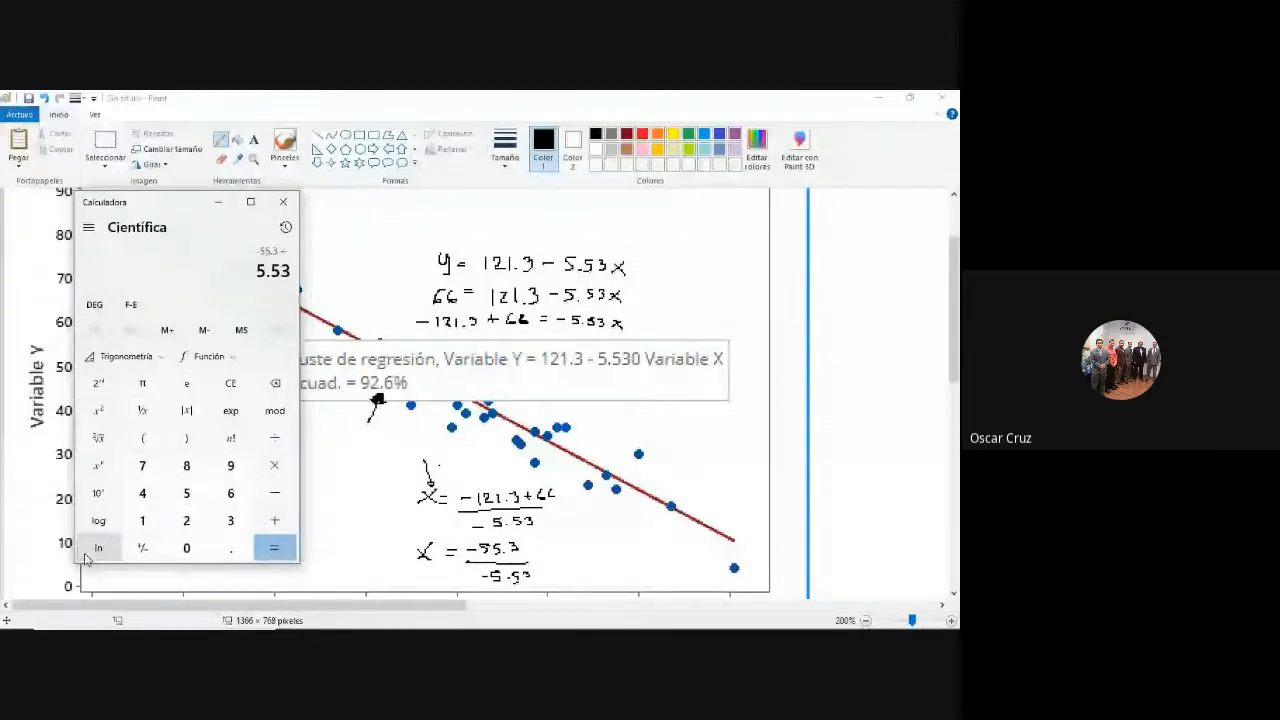
{"action": "left_click", "coordinate": [142, 547]}
{"action": "left_click", "coordinate": [274, 547]}
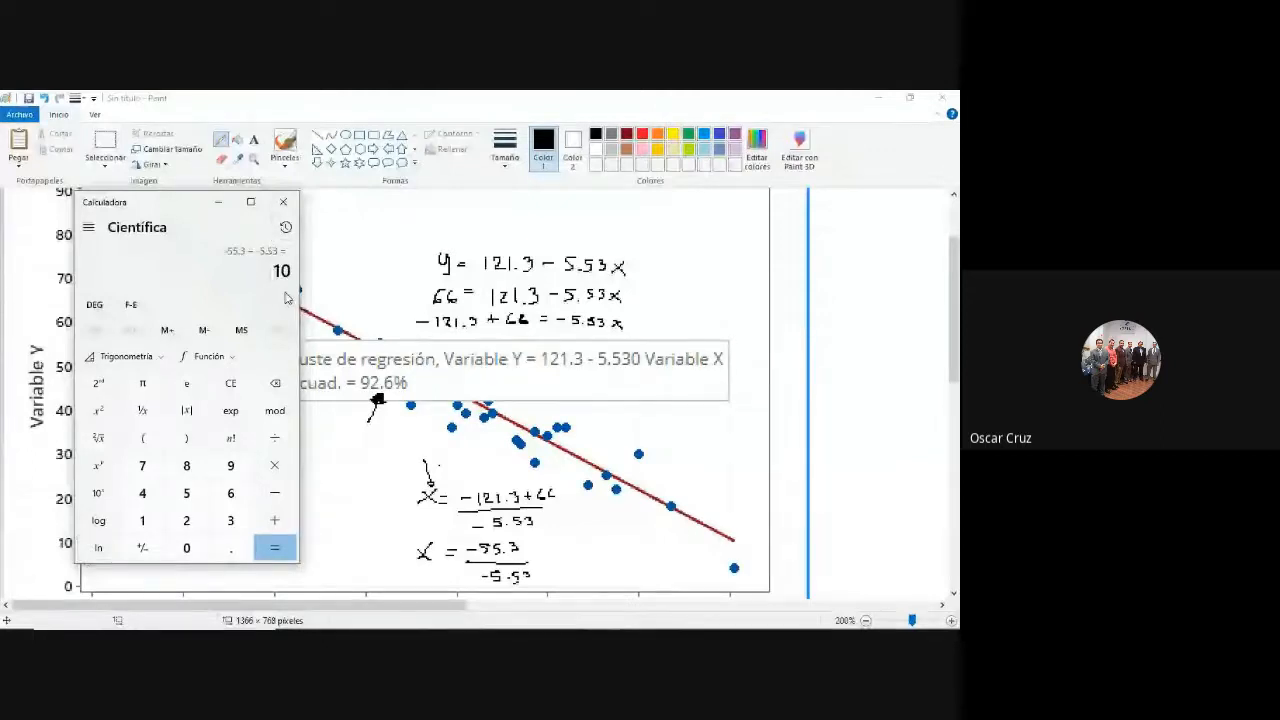
Return to Paint and handwrite "= 10" after the fraction -55.3 over -5.53.
{"action": "left_click", "coordinate": [546, 551]}
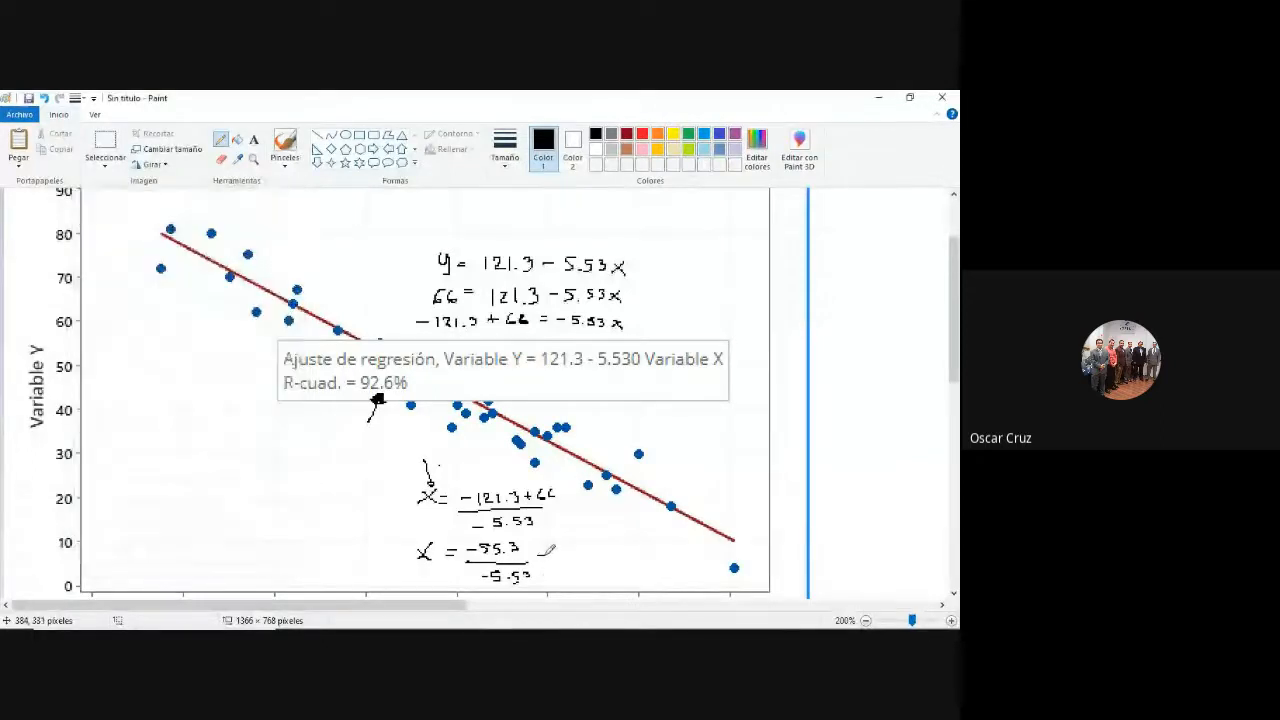
{"action": "left_click_drag", "start_coordinate": [538, 560], "coordinate": [546, 559]}
{"action": "mouse_move", "coordinate": [561, 552]}
{"action": "left_mouse_down"}
{"action": "mouse_move", "coordinate": [556, 563]}
{"action": "mouse_move", "coordinate": [573, 554]}
{"action": "left_mouse_up"}
Circle the handwritten 66 and the 92.6% R-squared value, draw arrows to the 10 and the 66, and undo the stray line near the last points.
{"action": "mouse_move", "coordinate": [460, 283]}
{"action": "left_mouse_down"}
{"action": "mouse_move", "coordinate": [433, 300]}
{"action": "mouse_move", "coordinate": [463, 285]}
{"action": "left_mouse_up"}
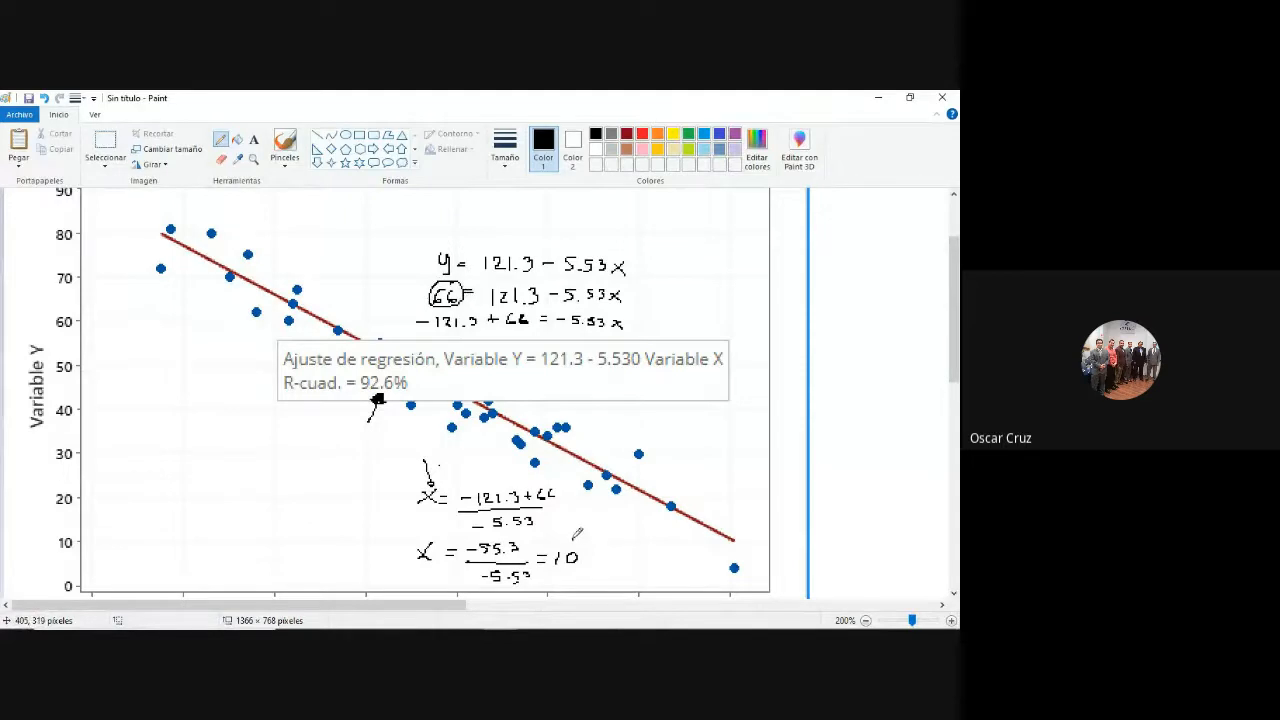
{"action": "left_click_drag", "start_coordinate": [578, 532], "coordinate": [569, 547]}
{"action": "mouse_move", "coordinate": [381, 372]}
{"action": "left_mouse_down"}
{"action": "mouse_move", "coordinate": [380, 396]}
{"action": "mouse_move", "coordinate": [382, 368]}
{"action": "left_mouse_up"}
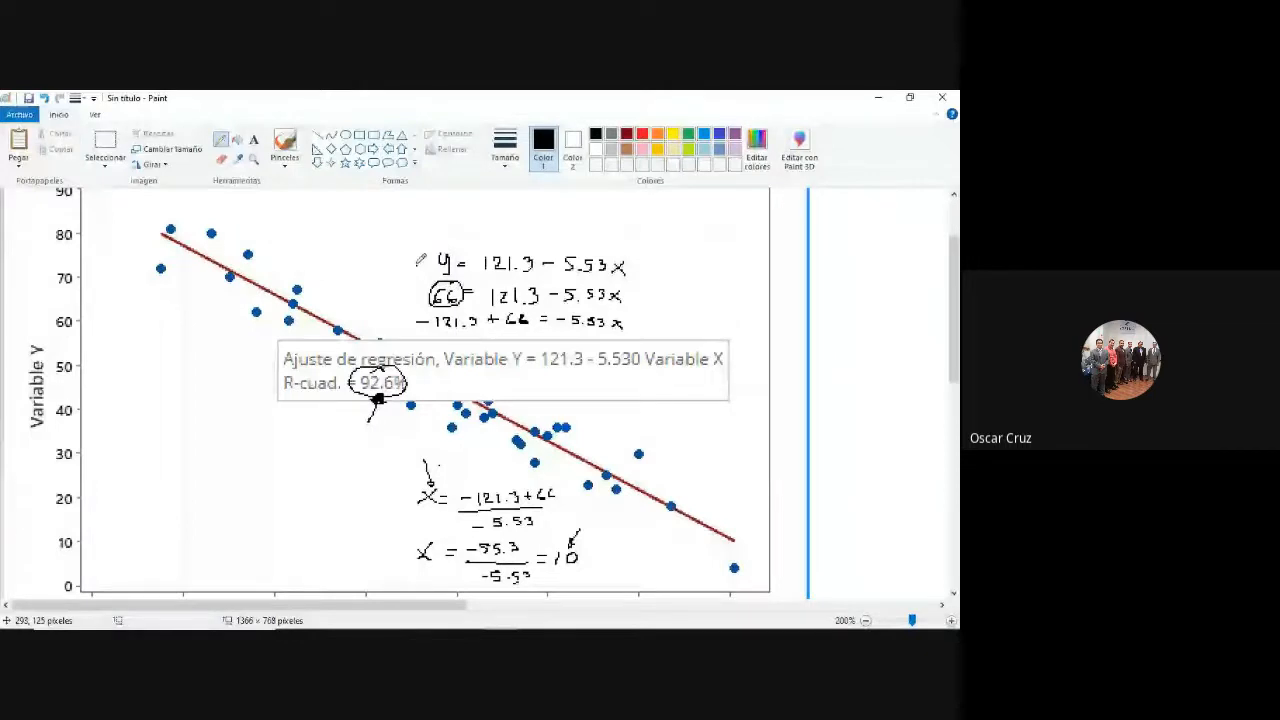
{"action": "left_click_drag", "start_coordinate": [417, 263], "coordinate": [433, 286]}
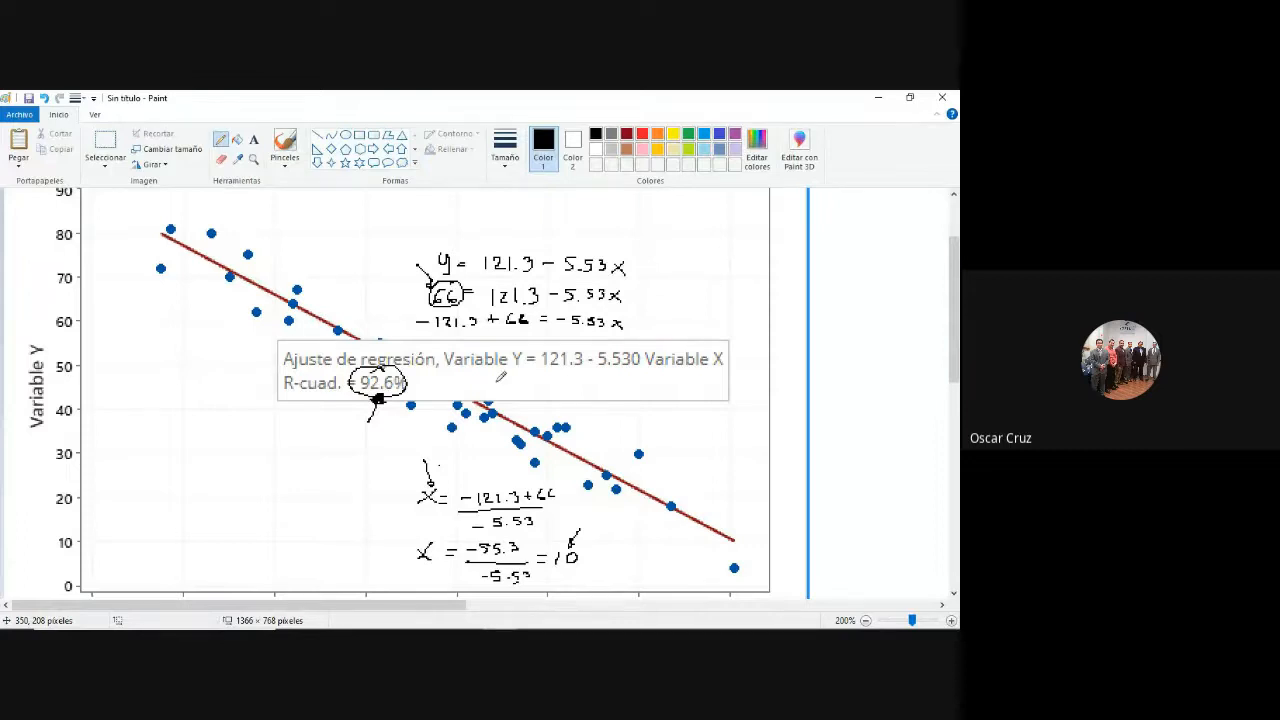
{"action": "left_click_drag", "start_coordinate": [652, 504], "coordinate": [620, 628]}
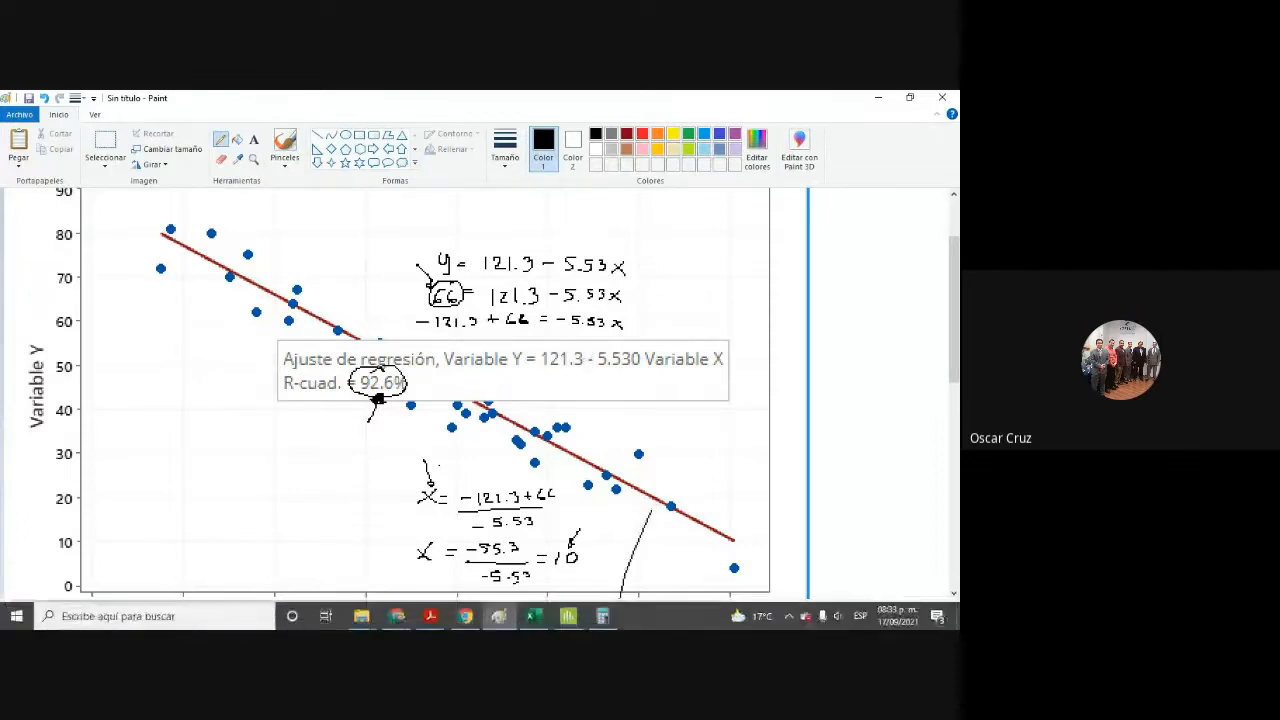
{"action": "key", "text": "ctrl+z"}
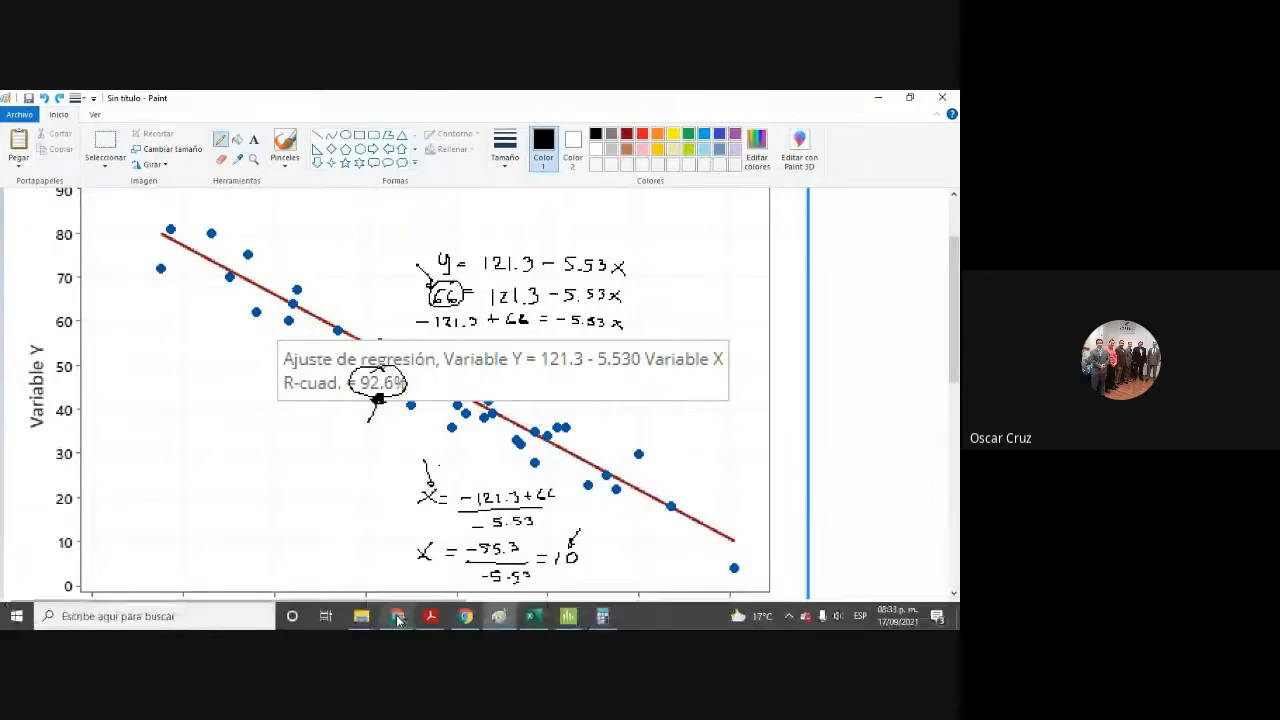
Switch to Chrome and search Google in a new tab for "ejemplo de un diagrama de dispersión".
{"action": "left_click", "coordinate": [398, 617]}
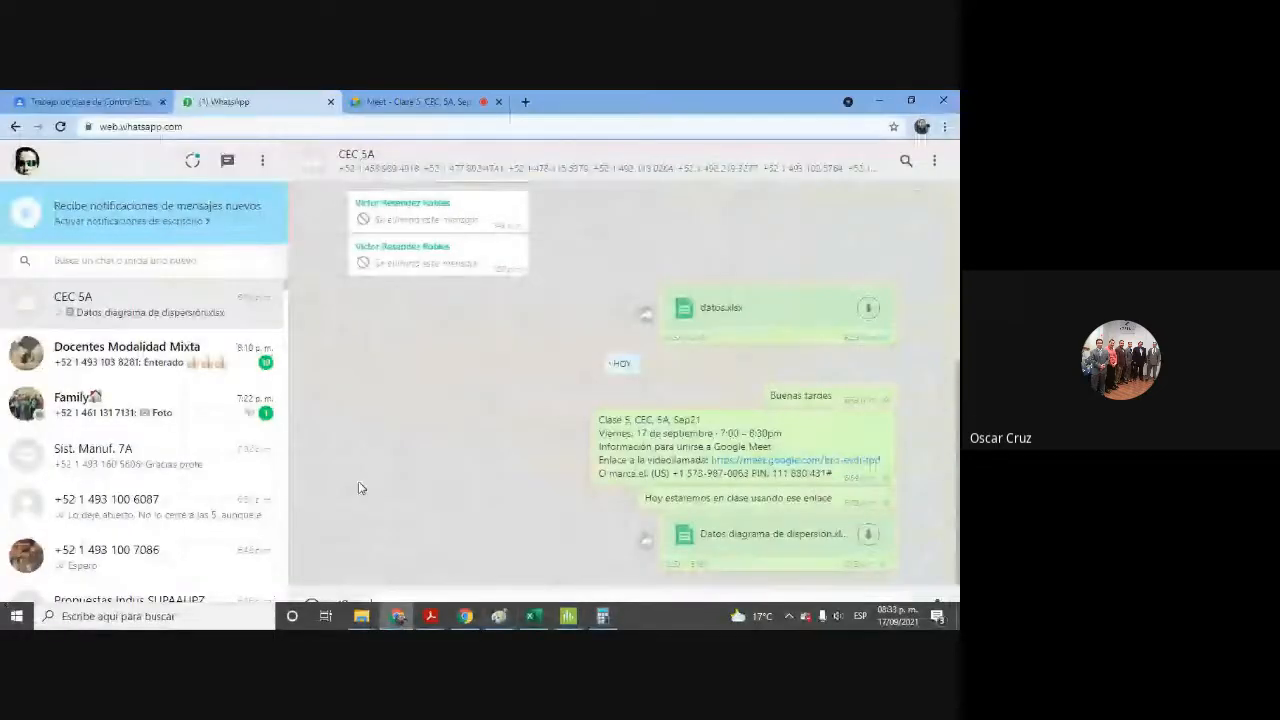
{"action": "left_click", "coordinate": [525, 101]}
{"action": "type", "text": "e"}
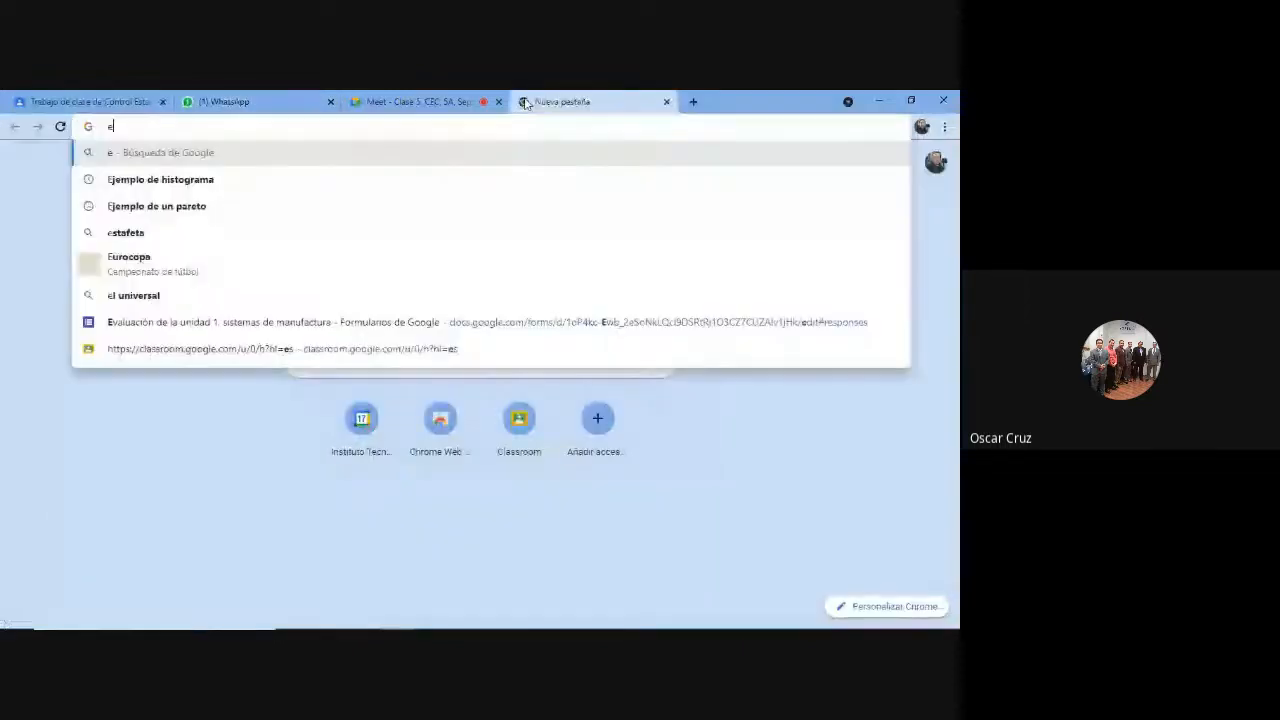
{"action": "type", "text": "jemplo"}
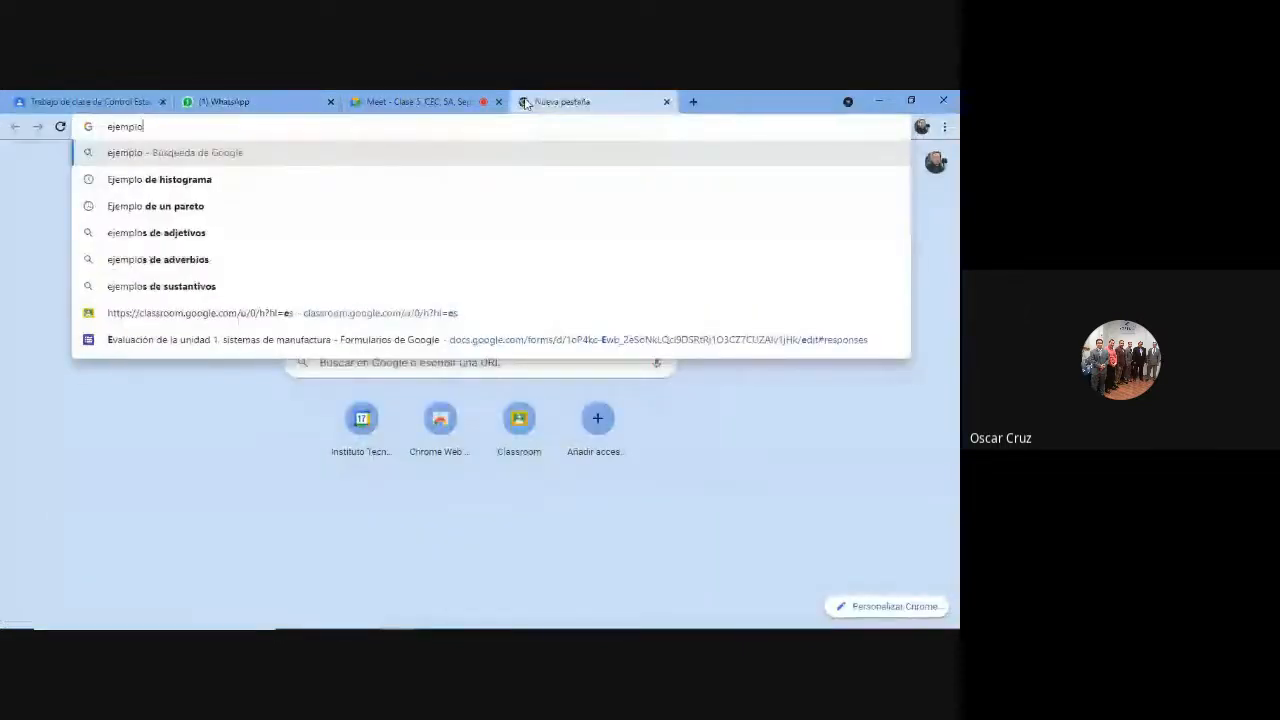
{"action": "type", "text": "de un diagra"}
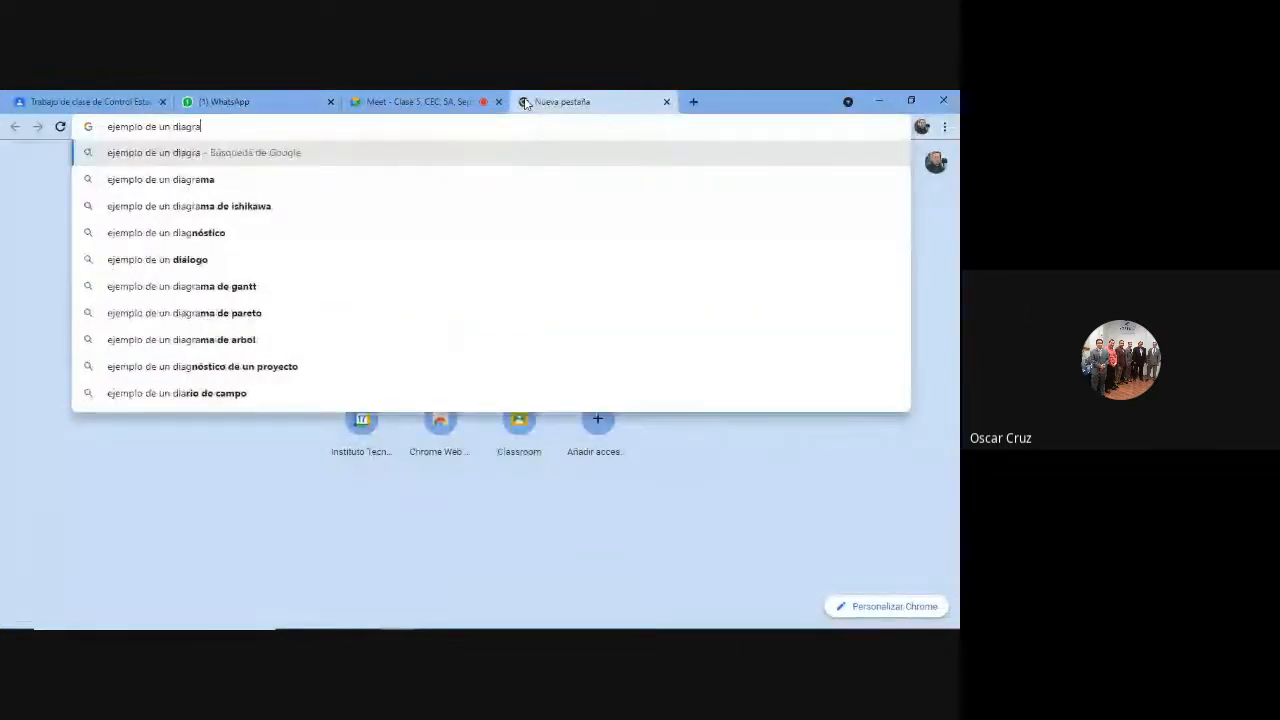
{"action": "type", "text": "ma de di"}
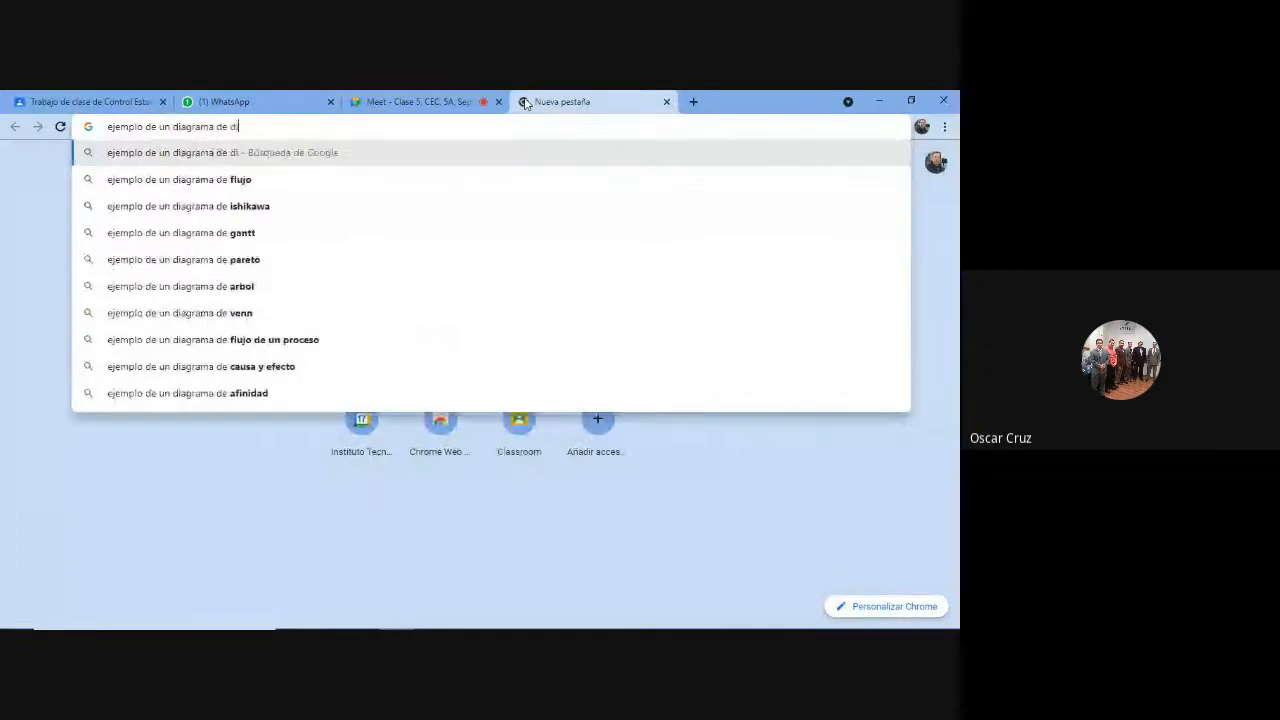
{"action": "type", "text": "spersi"}
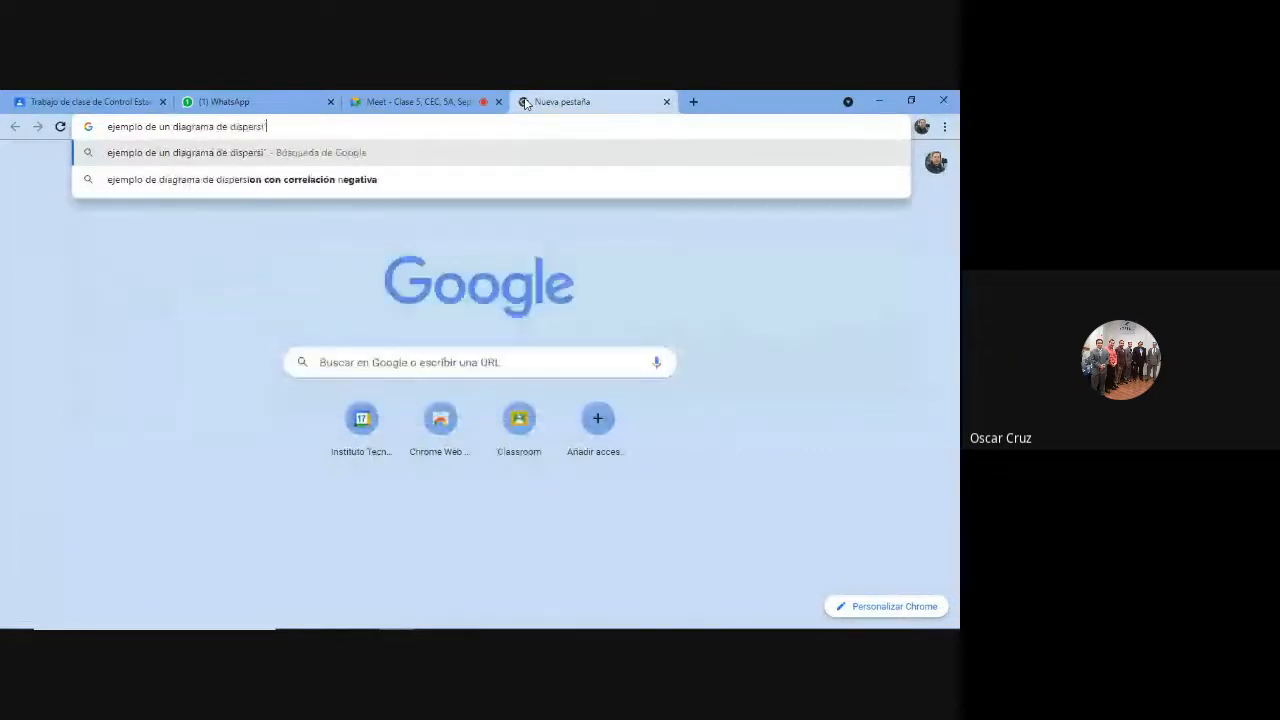
{"action": "type", "text": "ó"}
{"action": "type", "text": "n"}
{"action": "key", "text": "Return"}
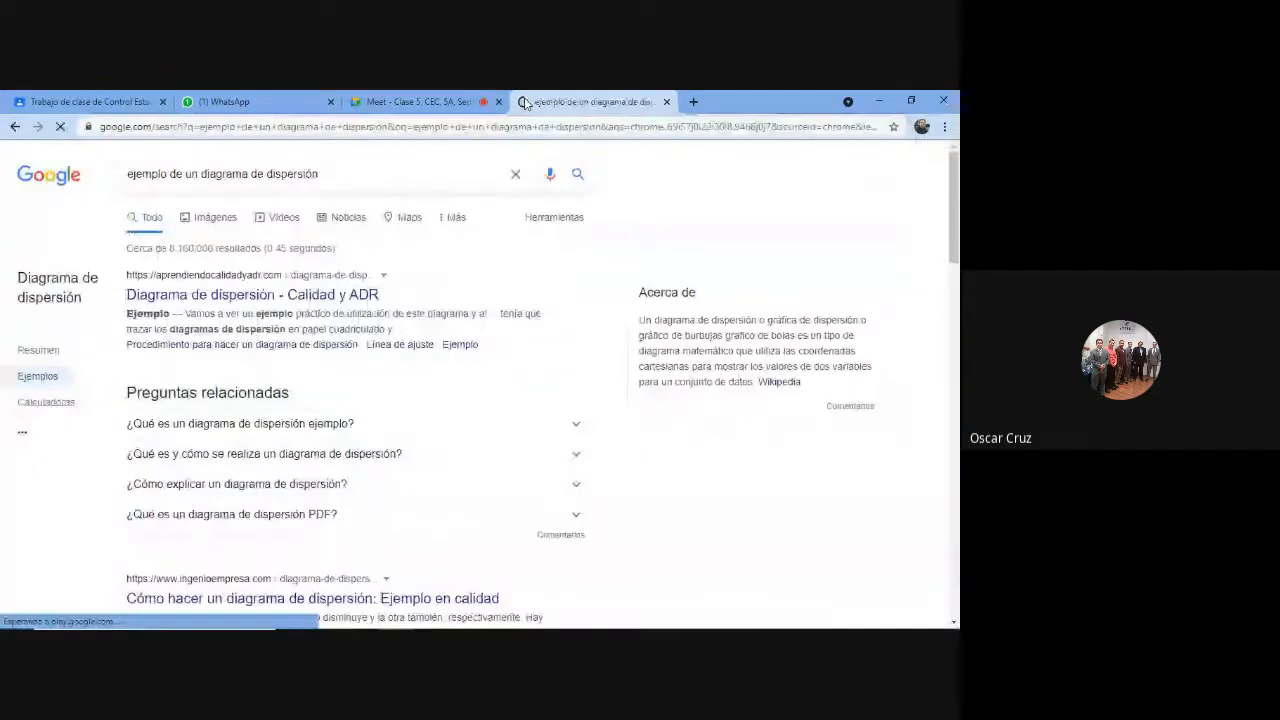
Open the result "Cómo hacer un diagrama de dispersión: Ejemplo en calidad" and examine the ink-quantity example's data table and scatter chart.
{"action": "scroll", "coordinate": [955, 265], "scroll_direction": "down", "scroll_amount": 3}
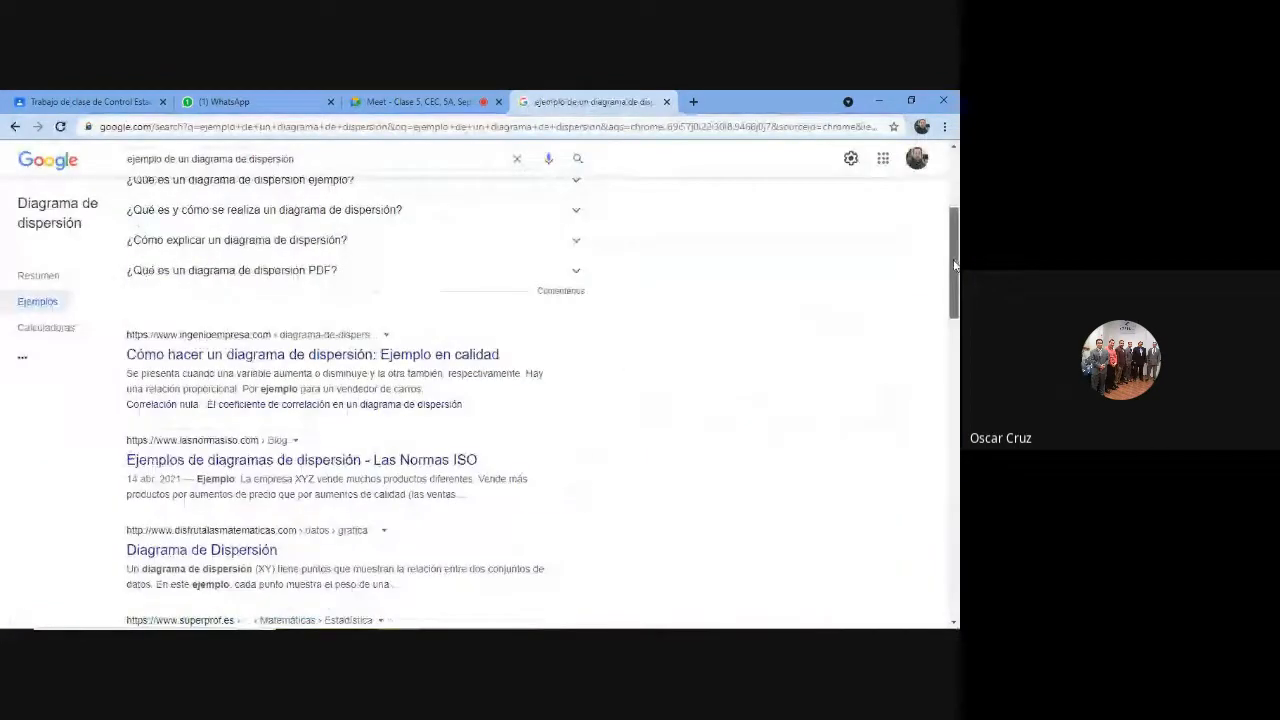
{"action": "left_click", "coordinate": [429, 354]}
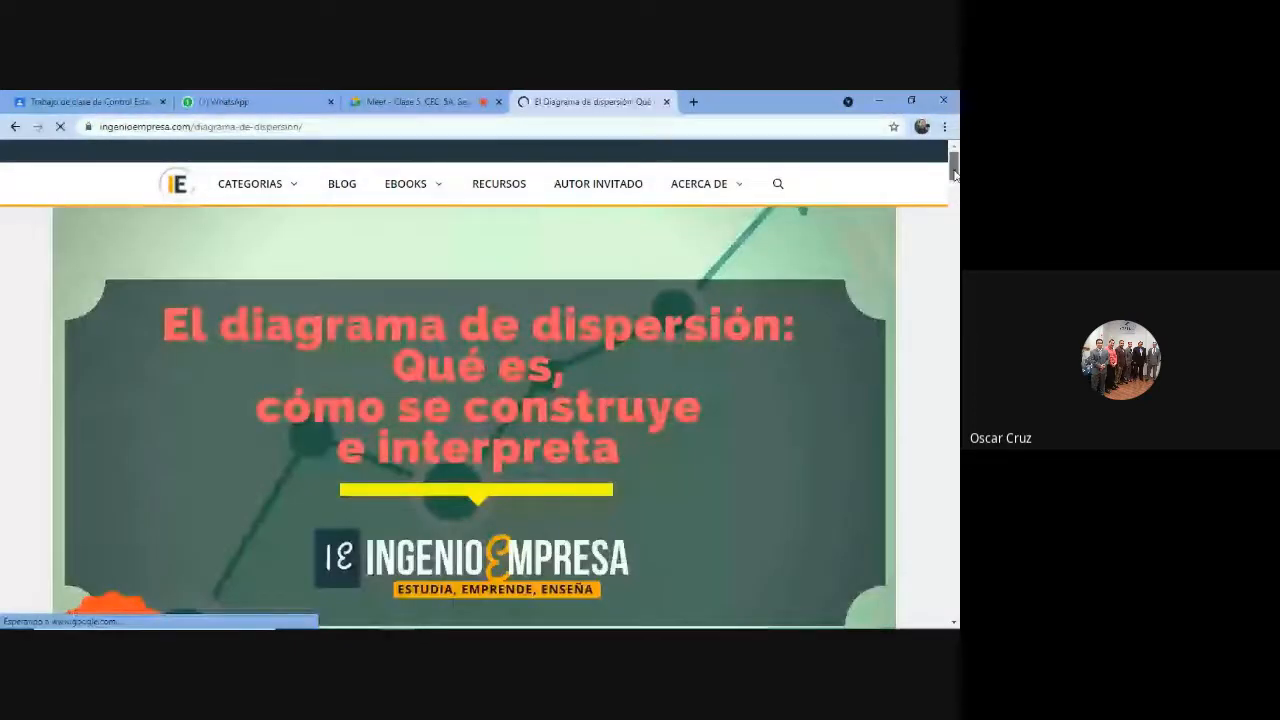
{"action": "left_click_drag", "start_coordinate": [954, 174], "coordinate": [954, 256]}
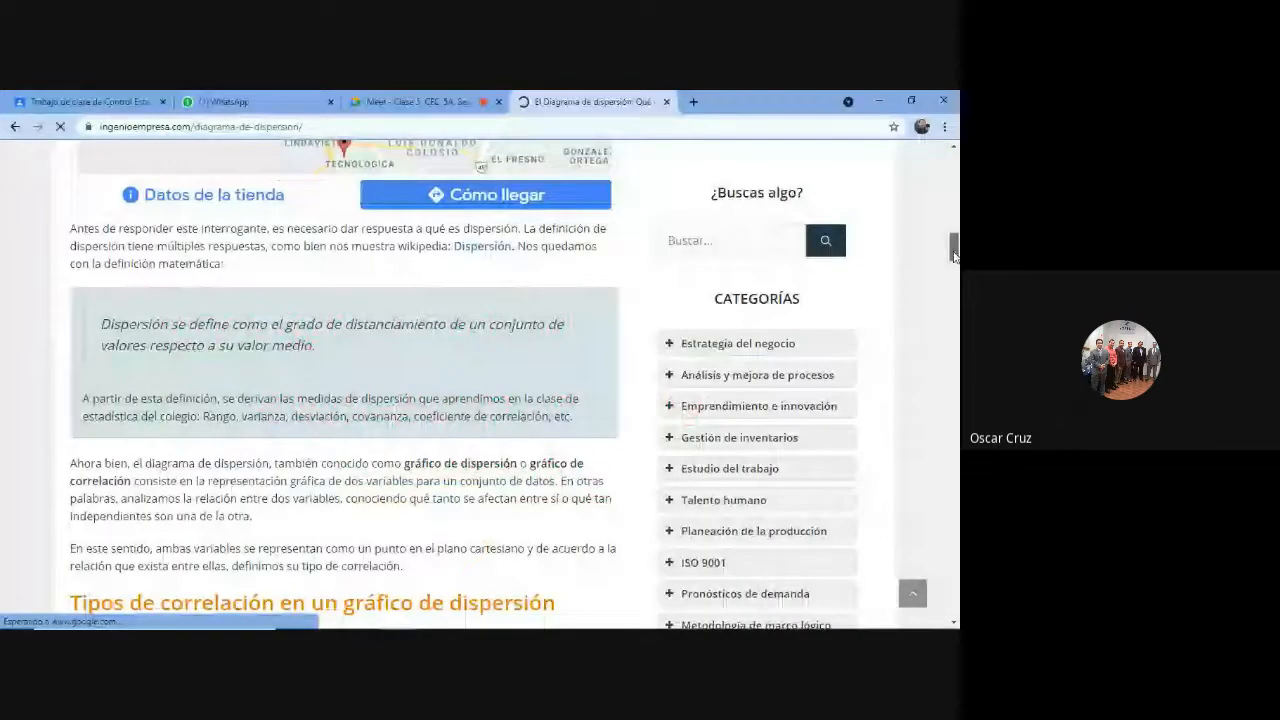
{"action": "left_click_drag", "start_coordinate": [954, 256], "coordinate": [954, 382]}
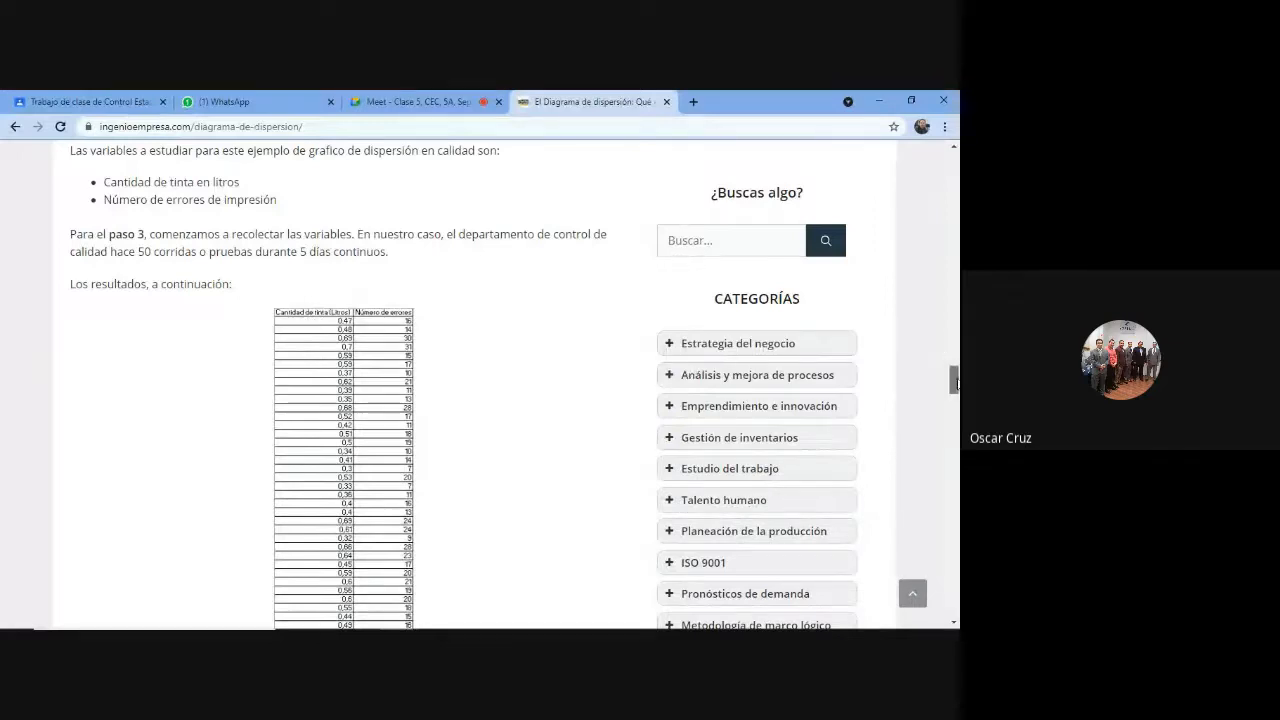
{"action": "left_click_drag", "start_coordinate": [954, 381], "coordinate": [954, 407]}
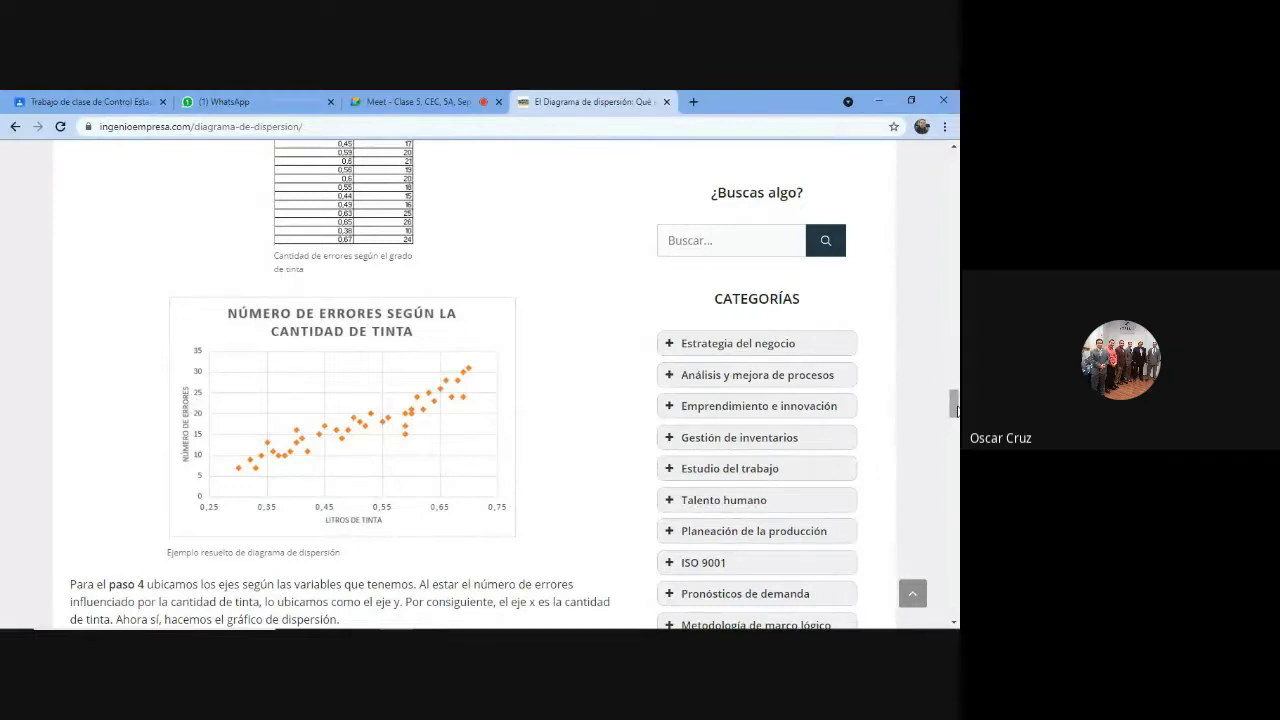
Review the example's chart and the explanation in steps 4 to 6, highlighting the correlation coefficient 0,94.
{"action": "left_click_drag", "start_coordinate": [956, 408], "coordinate": [955, 416]}
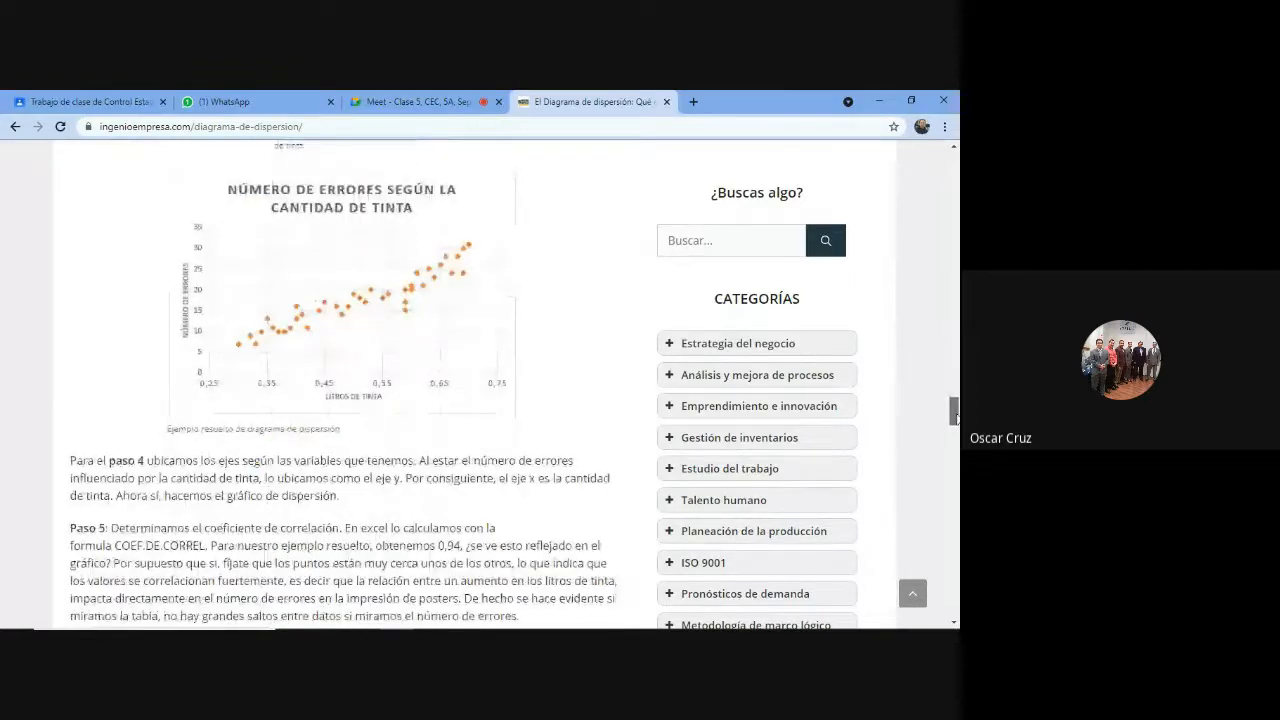
{"action": "left_click_drag", "start_coordinate": [955, 416], "coordinate": [955, 417]}
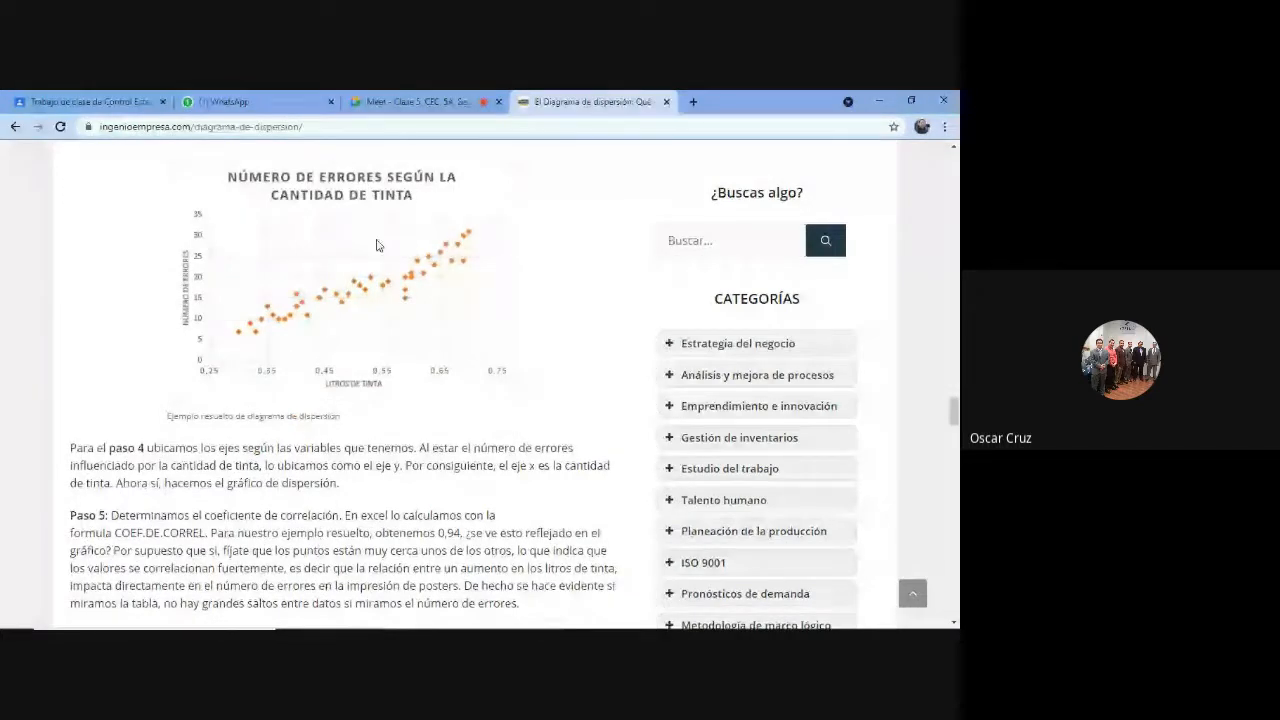
{"action": "double_click", "coordinate": [449, 533]}
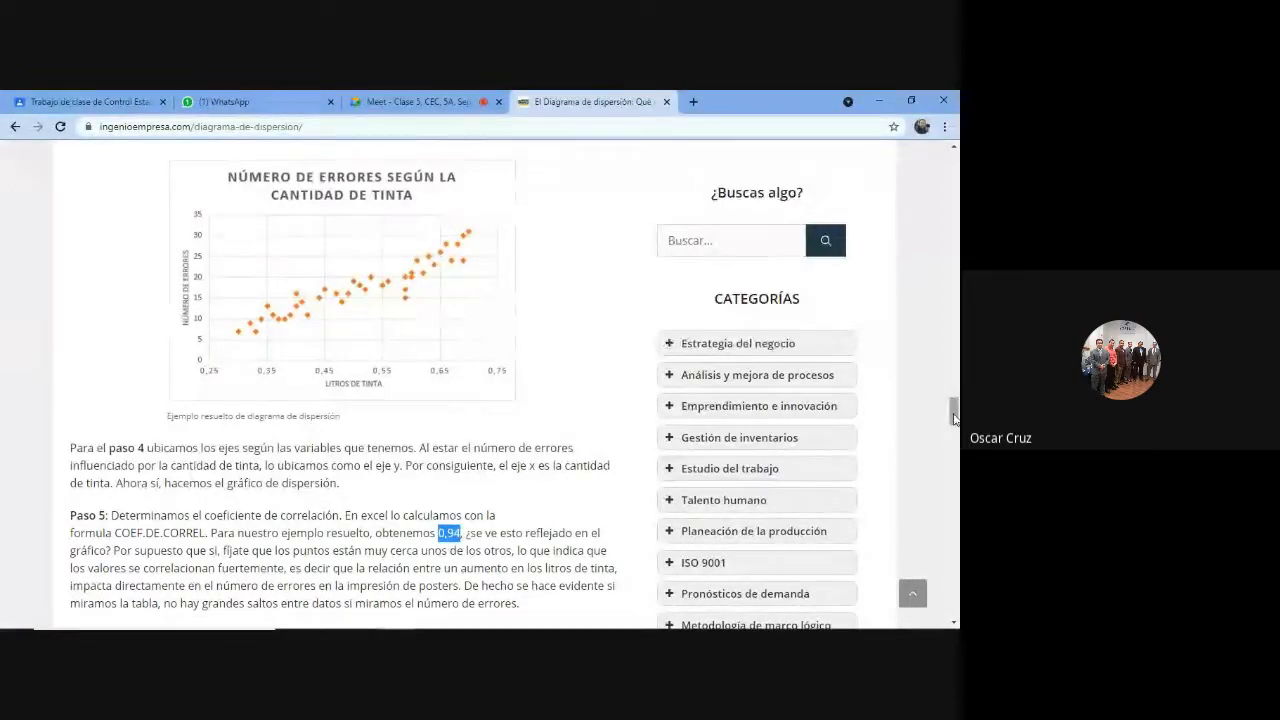
{"action": "scroll", "coordinate": [953, 418], "scroll_direction": "down", "scroll_amount": 1}
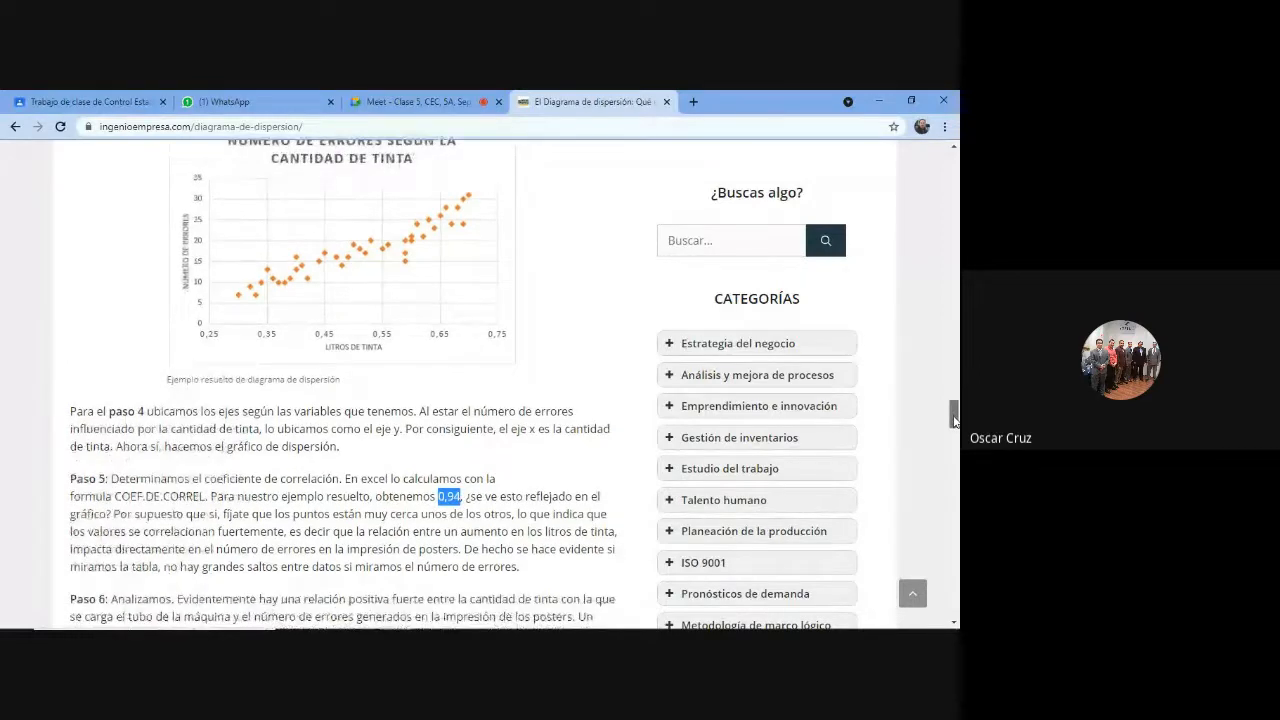
{"action": "mouse_move", "coordinate": [953, 421]}
{"action": "left_mouse_down"}
{"action": "mouse_move", "coordinate": [953, 437]}
{"action": "mouse_move", "coordinate": [953, 424]}
{"action": "left_mouse_up"}
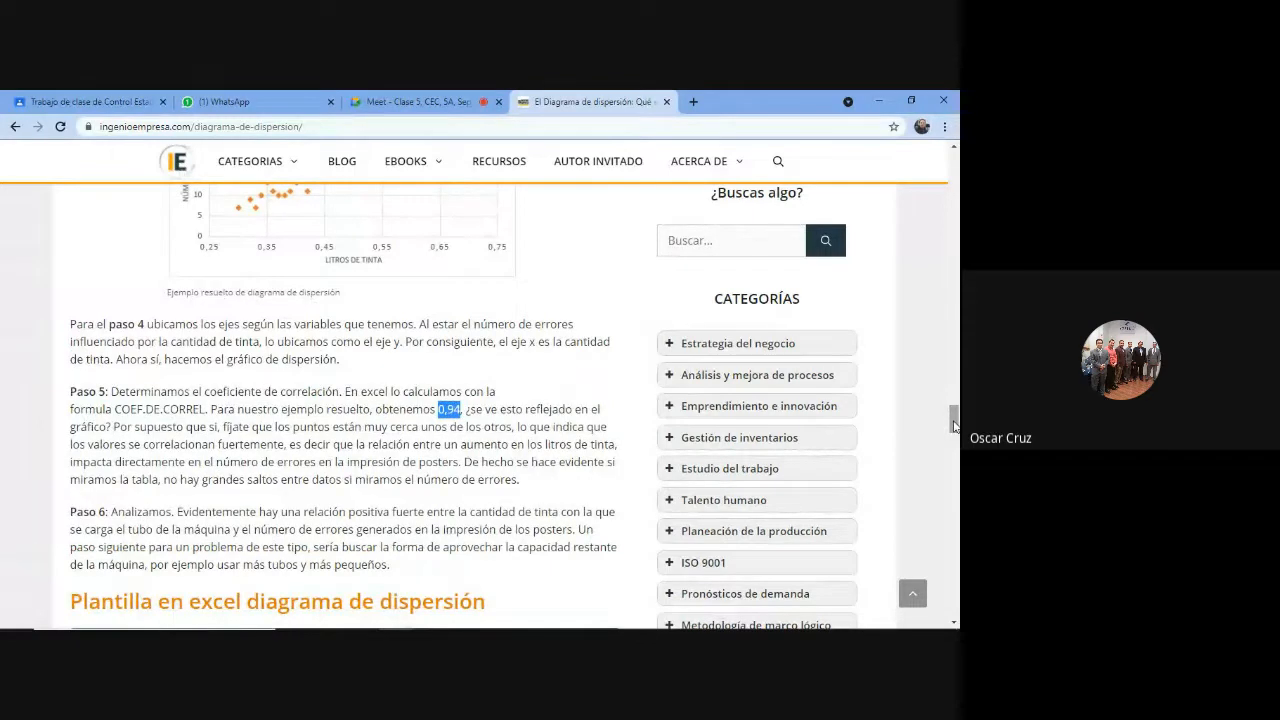
{"action": "left_click_drag", "start_coordinate": [955, 425], "coordinate": [955, 422]}
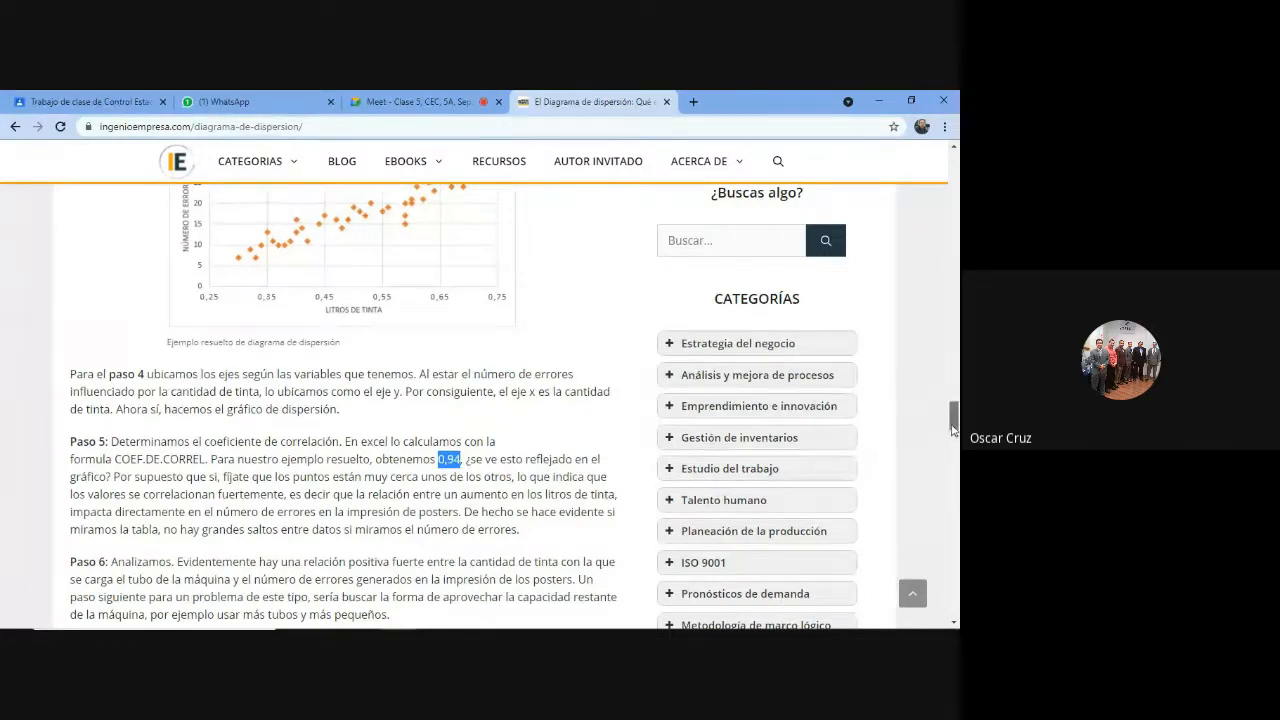
{"action": "left_click_drag", "start_coordinate": [953, 425], "coordinate": [953, 425]}
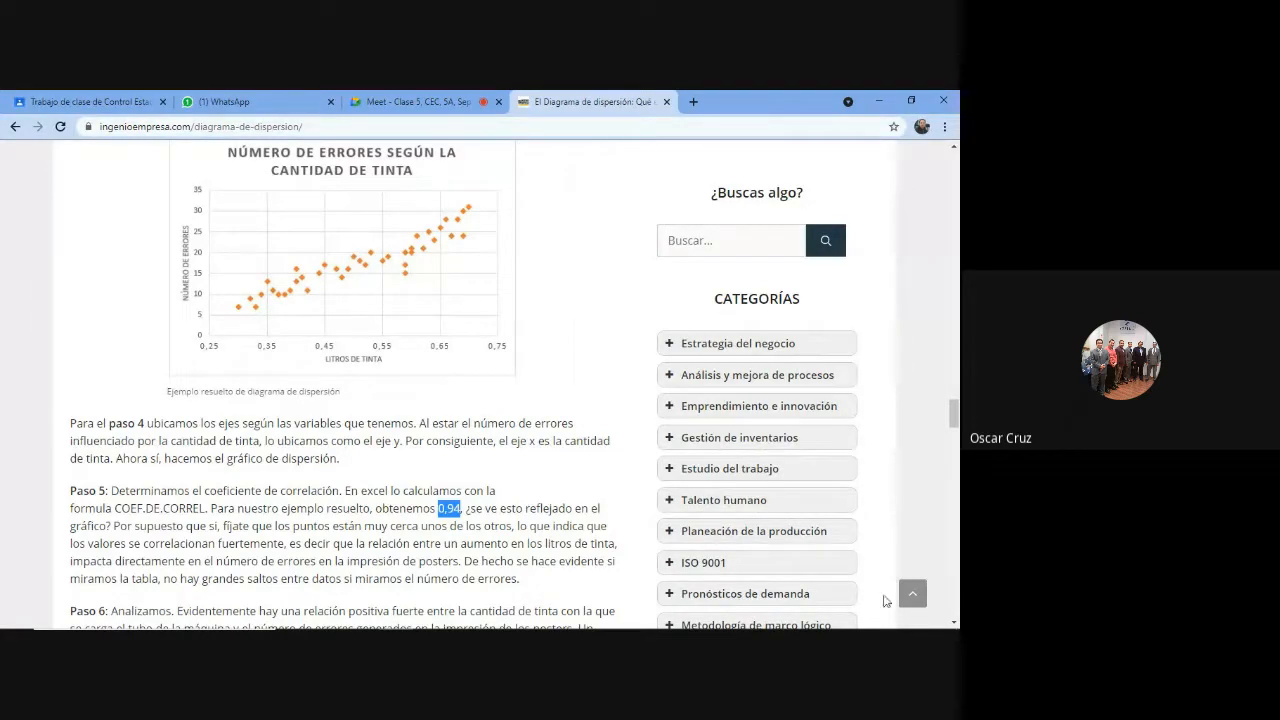
{"action": "mouse_move", "coordinate": [888, 628]}
{"action": "mouse_move", "coordinate": [401, 625]}
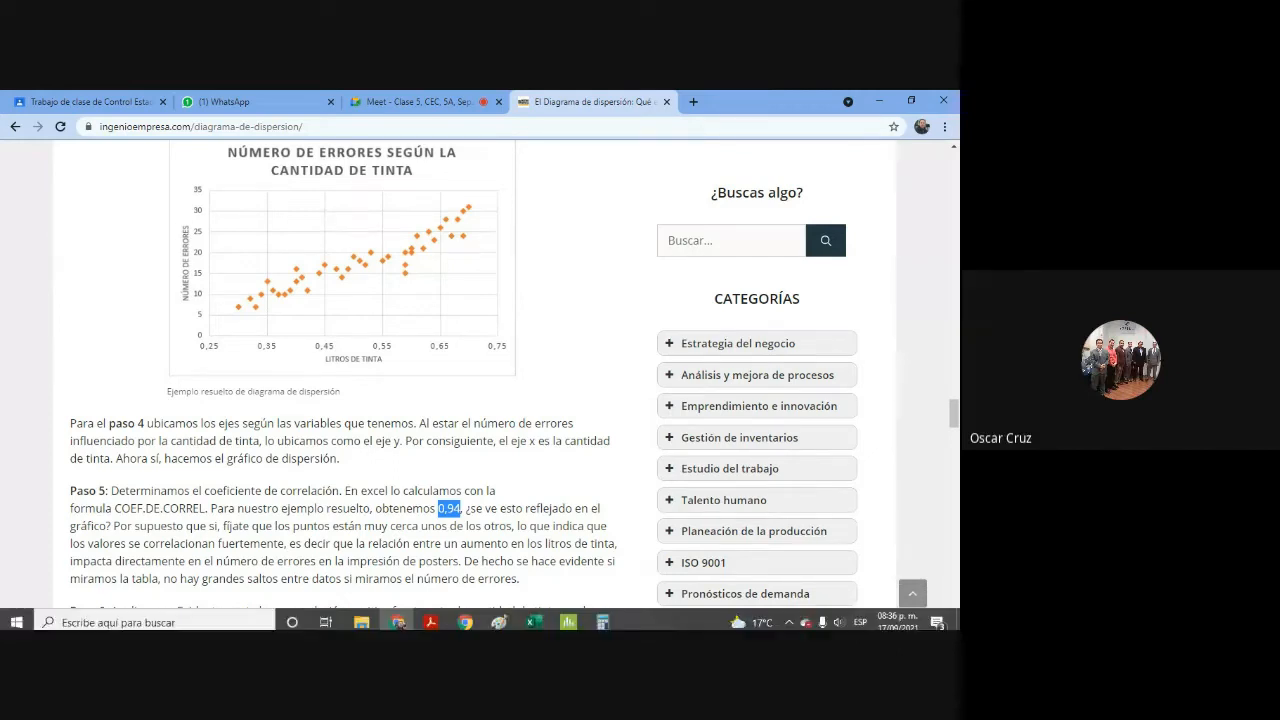